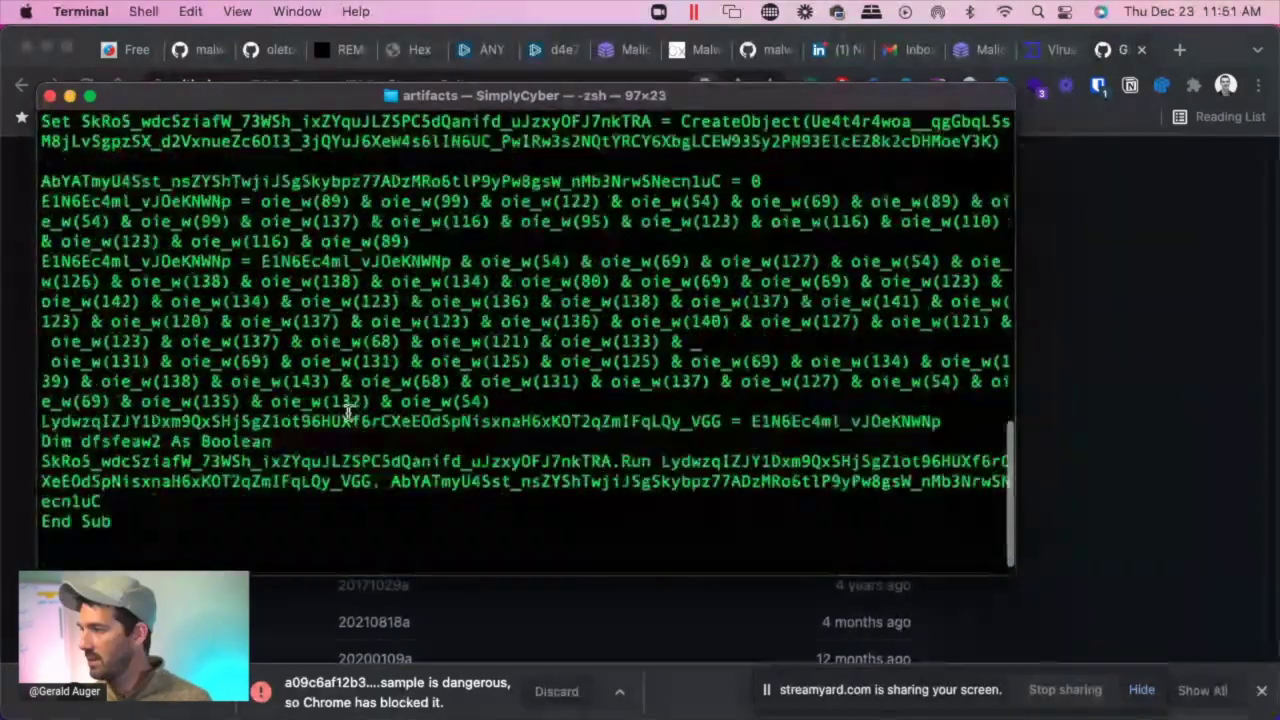
Step: Scroll back through the olevba macro output, then switch to the extracted VBA source
scroll(348, 410, up, 5)
key(super+Tab)
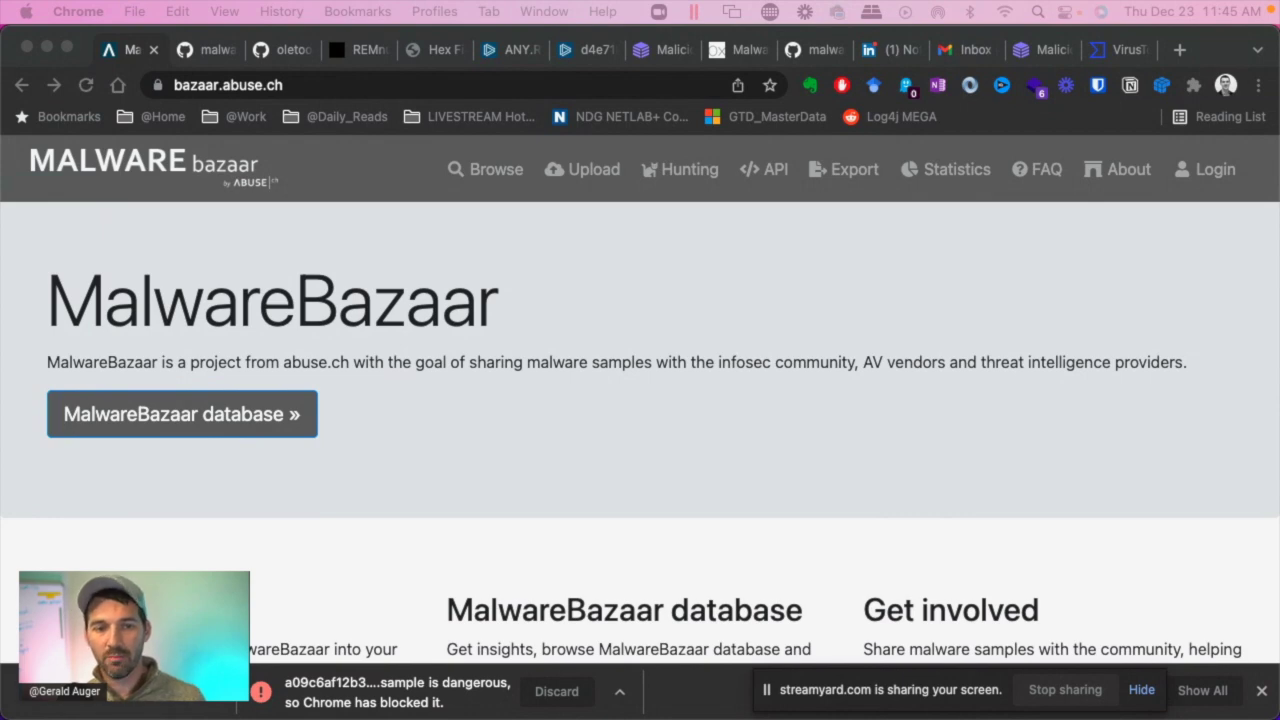
Step: Open the MalwareBazaar sample database and search it for tag:emotet
click(215, 414)
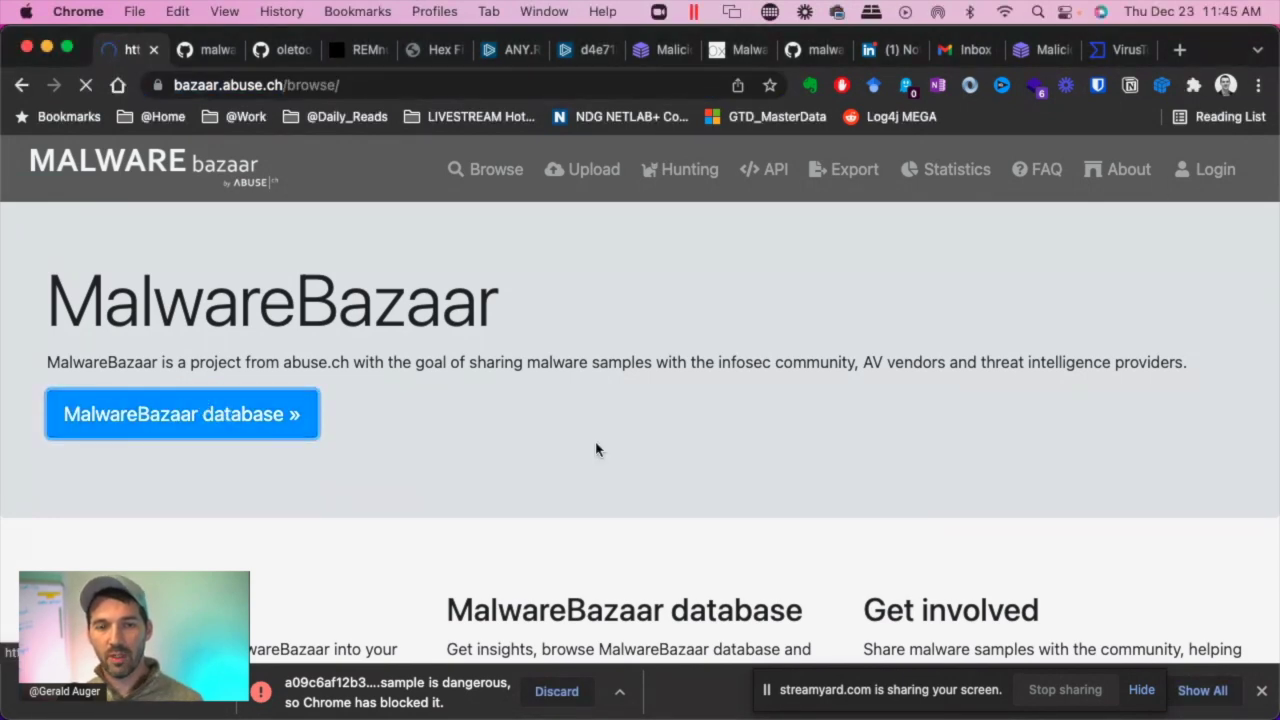
scroll(727, 418, down, 5)
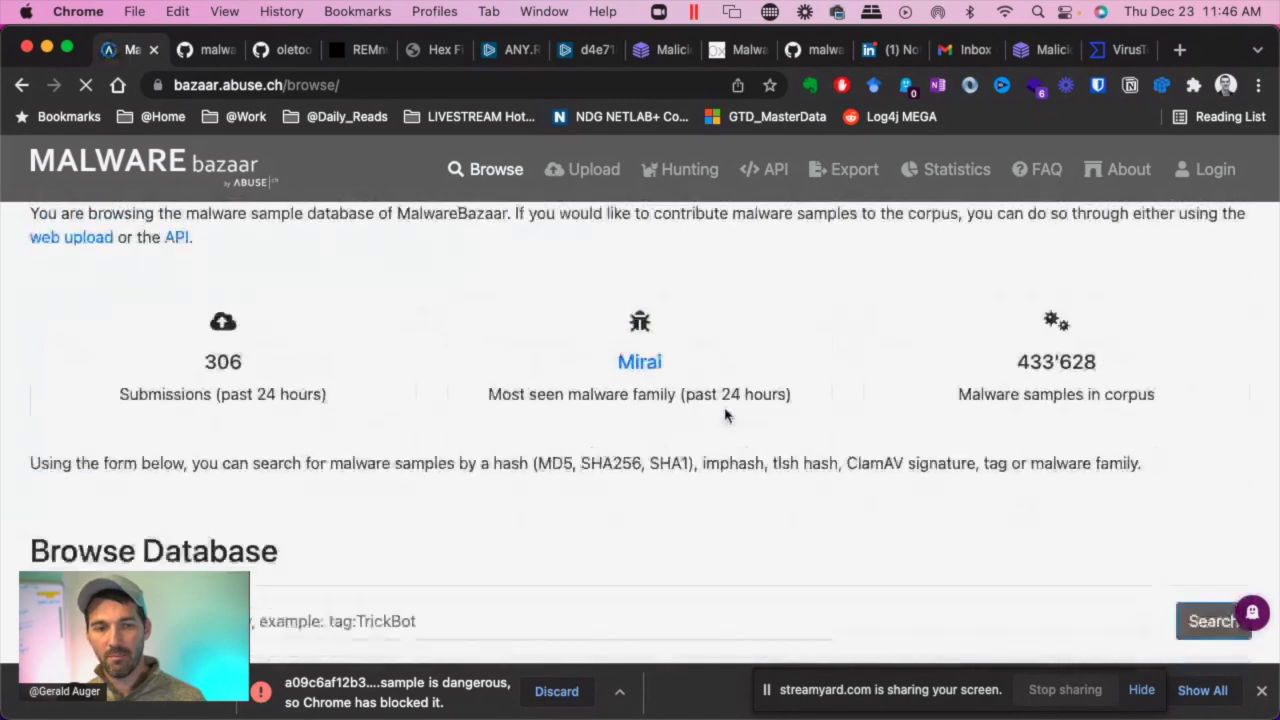
scroll(257, 400, up, 2)
click(153, 307)
text(tag:emotet)
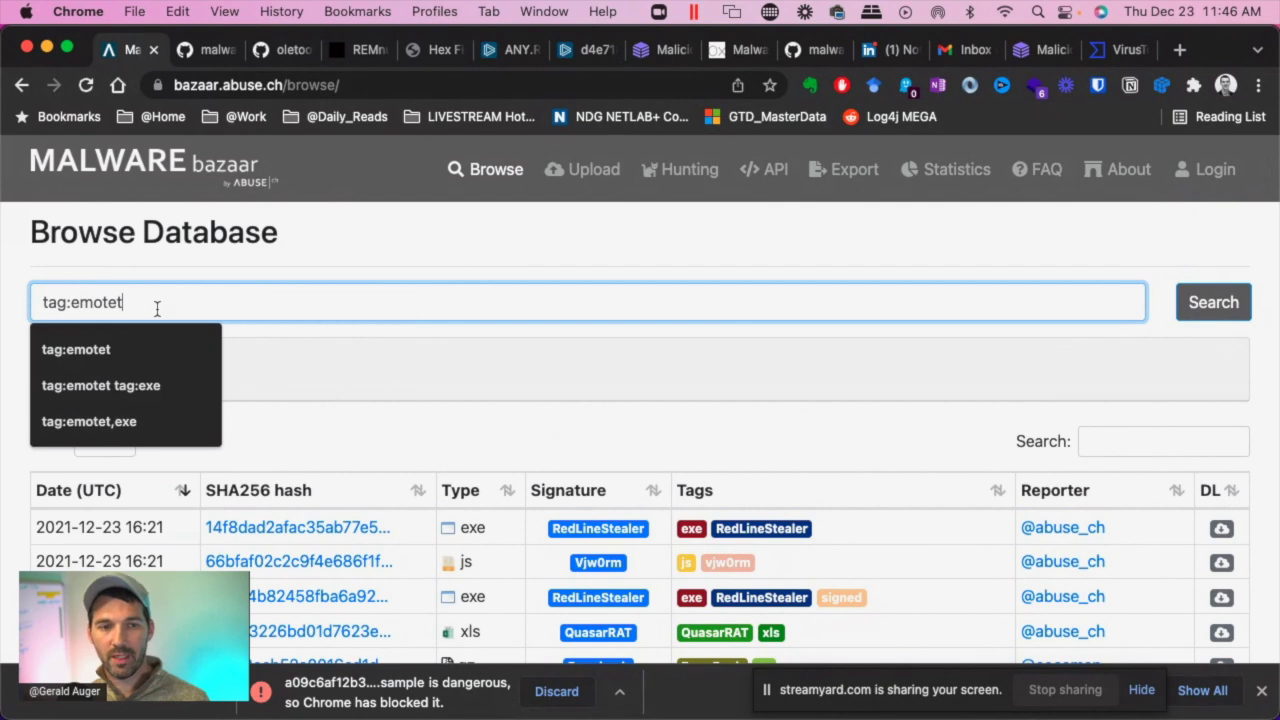
key(Return)
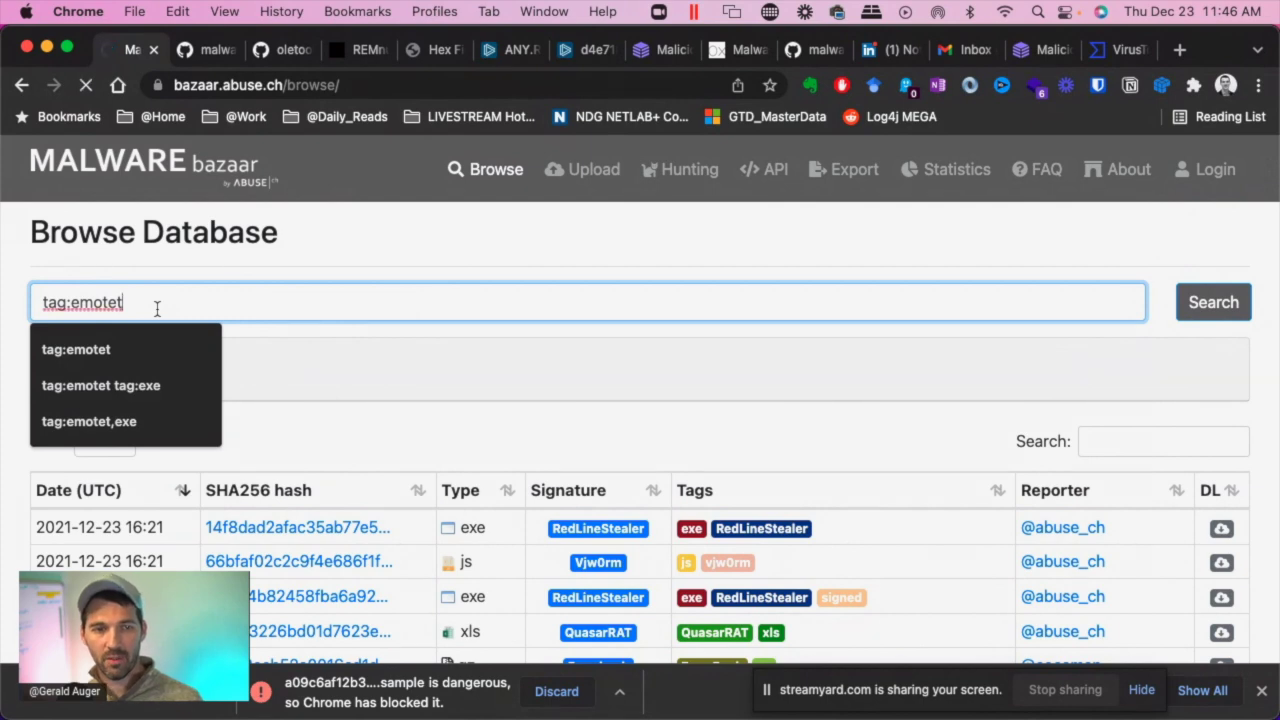
click(1212, 303)
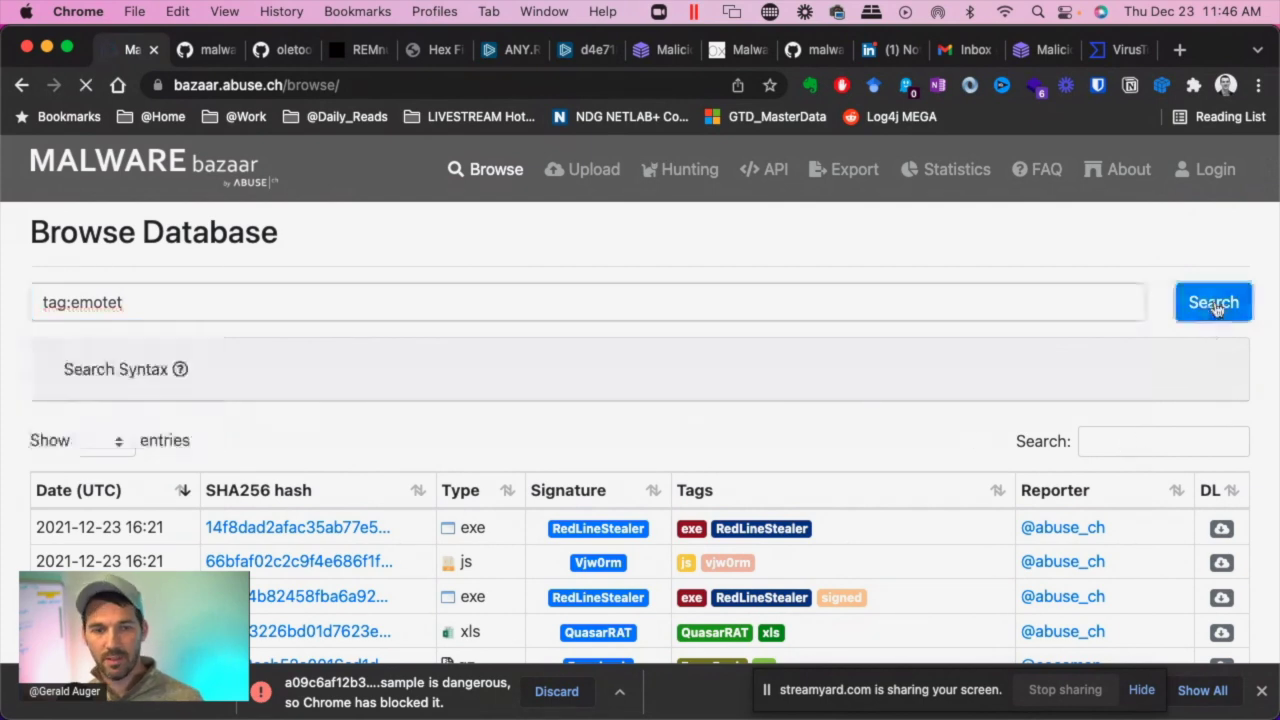
Step: Open the download page for the 12:44 xlsx Emotet sample in the results
scroll(940, 443, down, 2)
scroll(885, 436, up, 1)
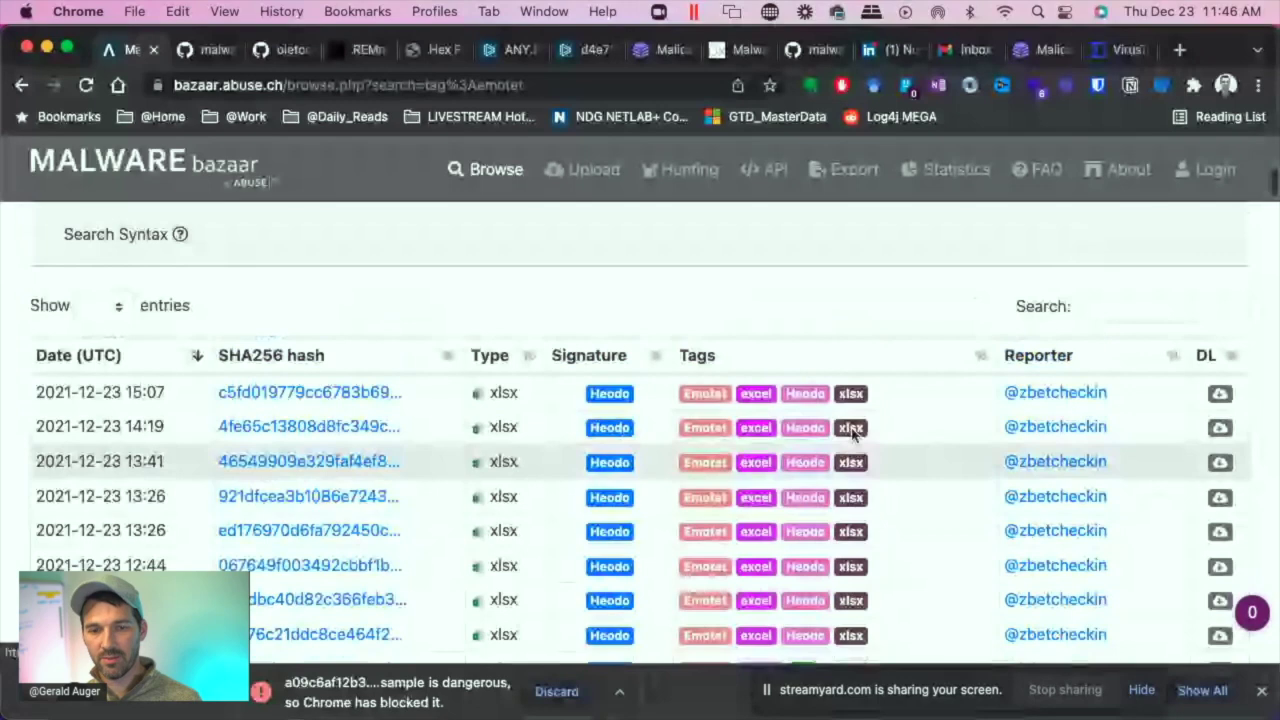
scroll(568, 413, down, 5)
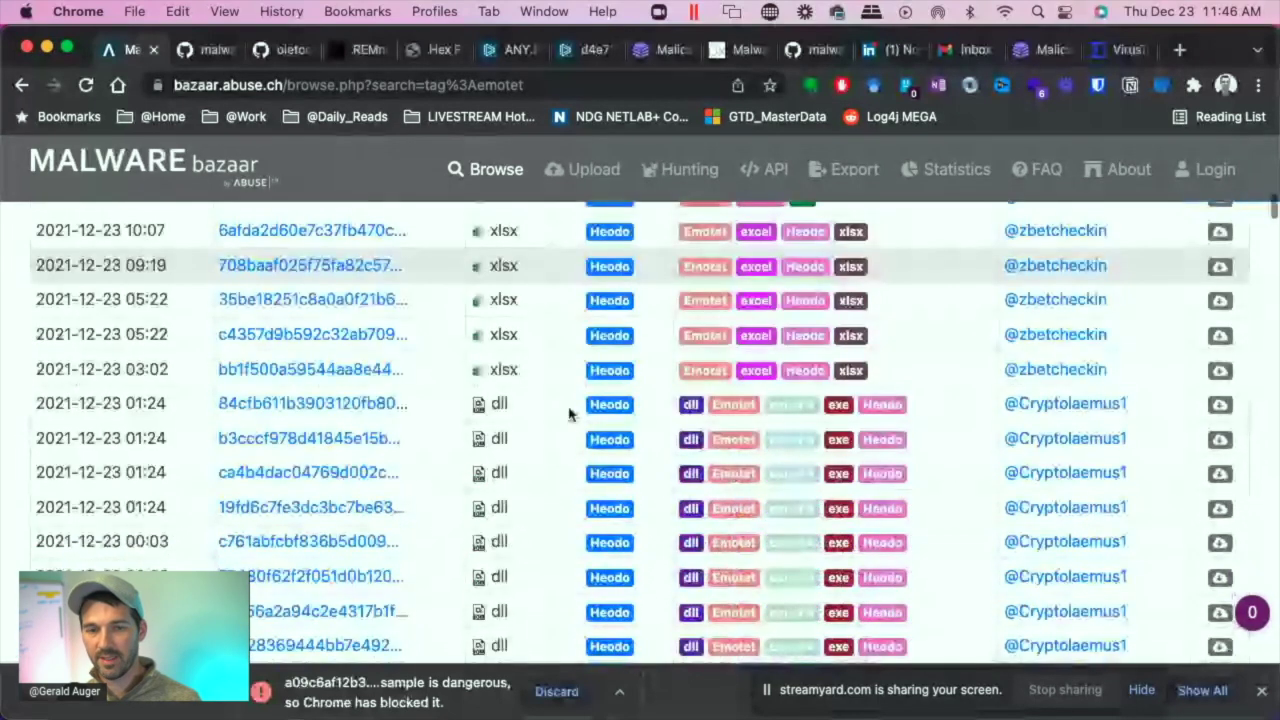
scroll(568, 413, up, 10)
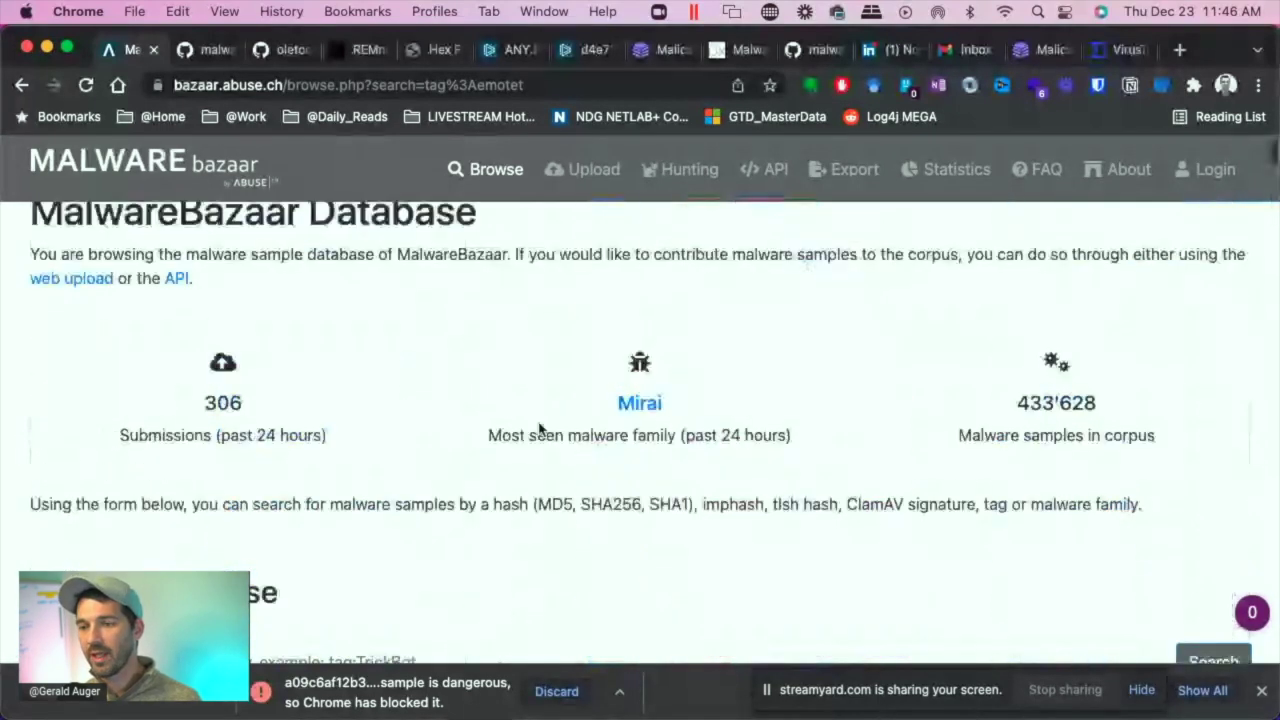
scroll(540, 430, down, 10)
click(1220, 369)
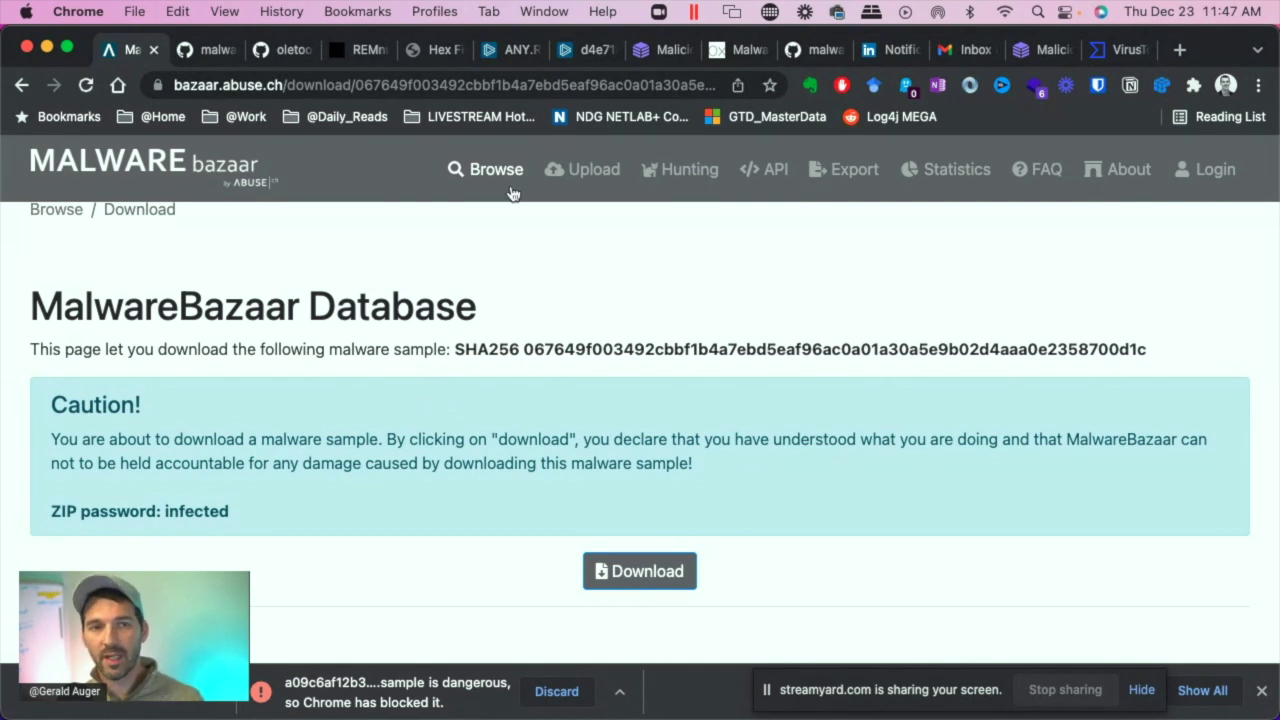
Step: Load the Hybrid Analysis site (hybrid-analysis.com) from the address bar
click(298, 85)
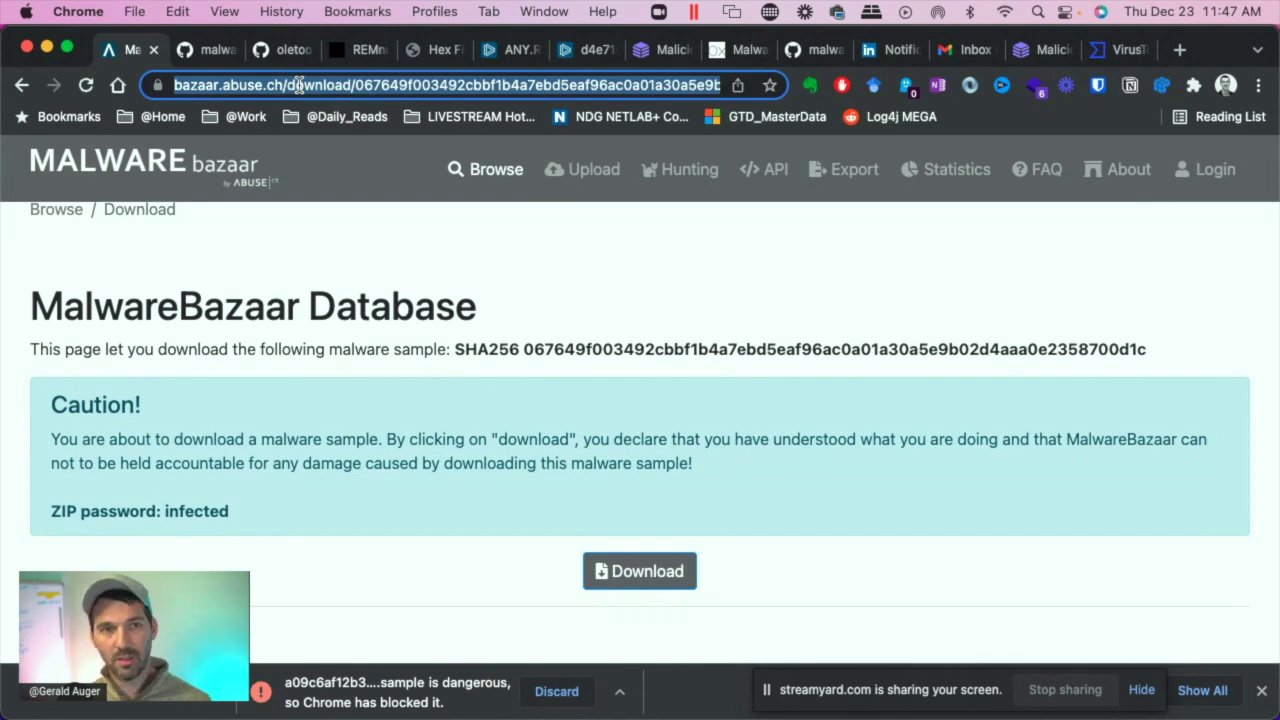
text(hyt)
key(BackSpace)
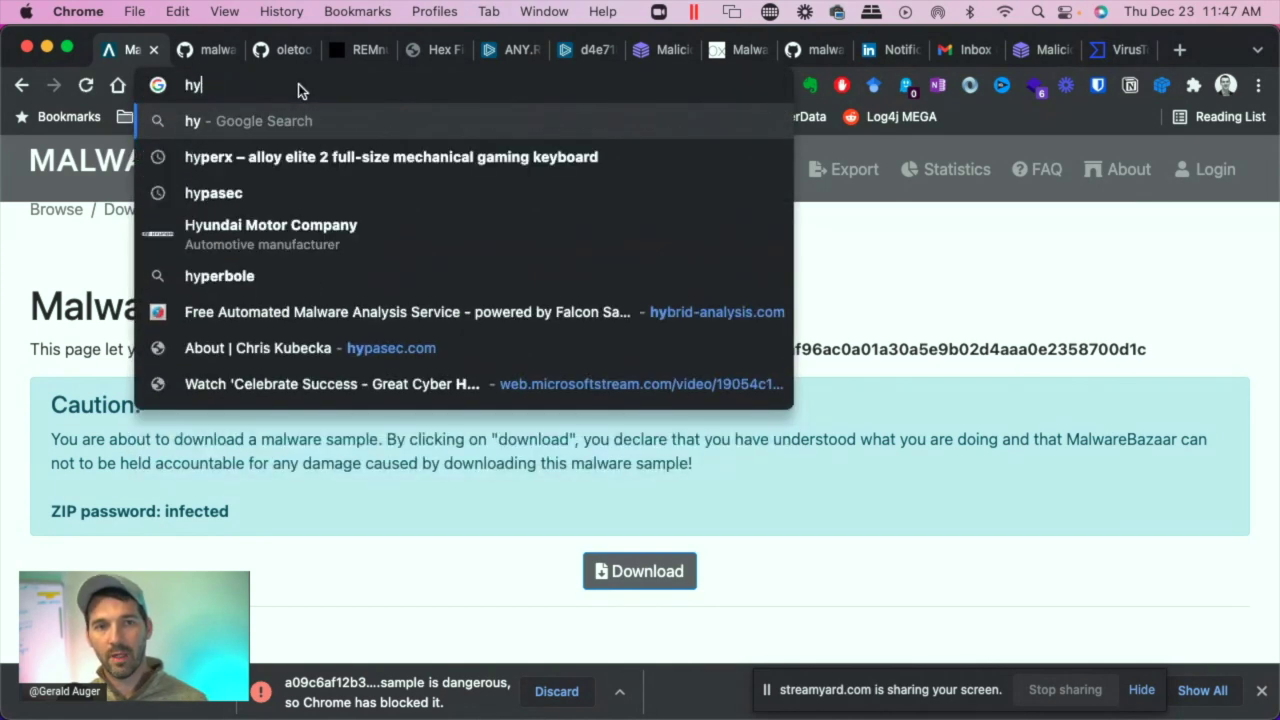
text(b)
key(Return)
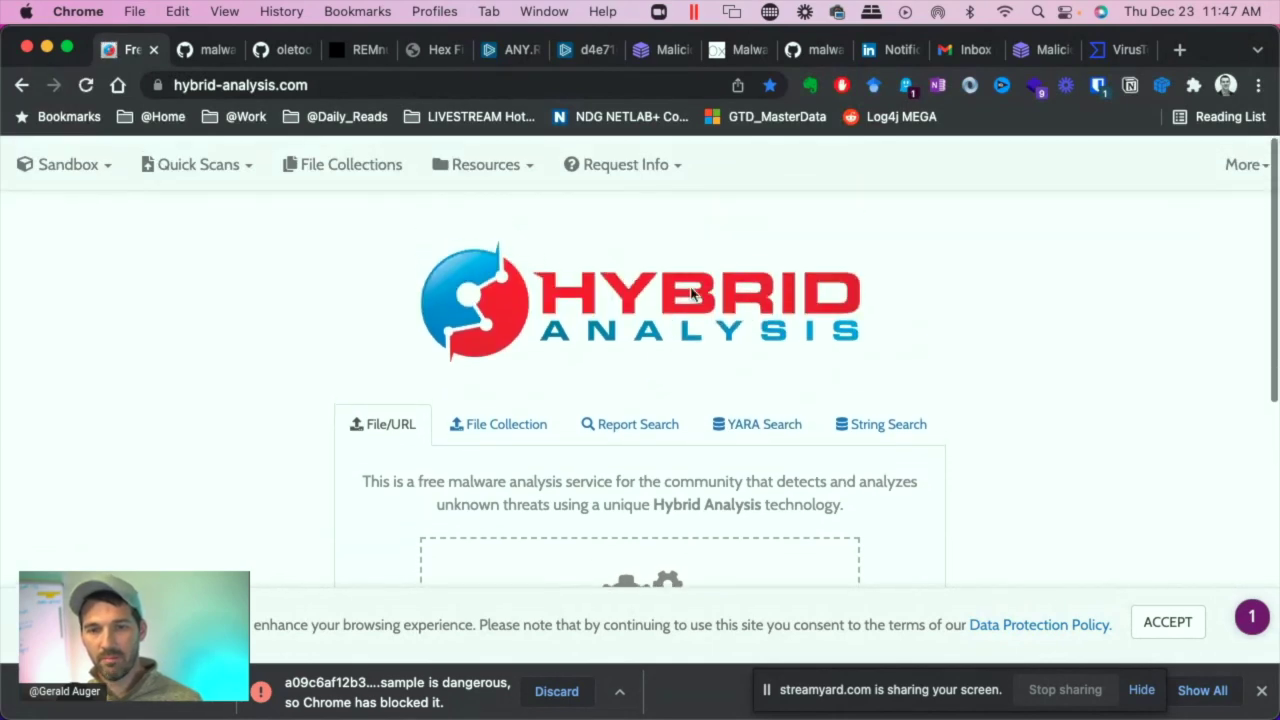
Step: Return to the GitHub maldocs/agenttesla/2020/March folder and browse README.md, artifacts.zip and pcap.zip
click(219, 52)
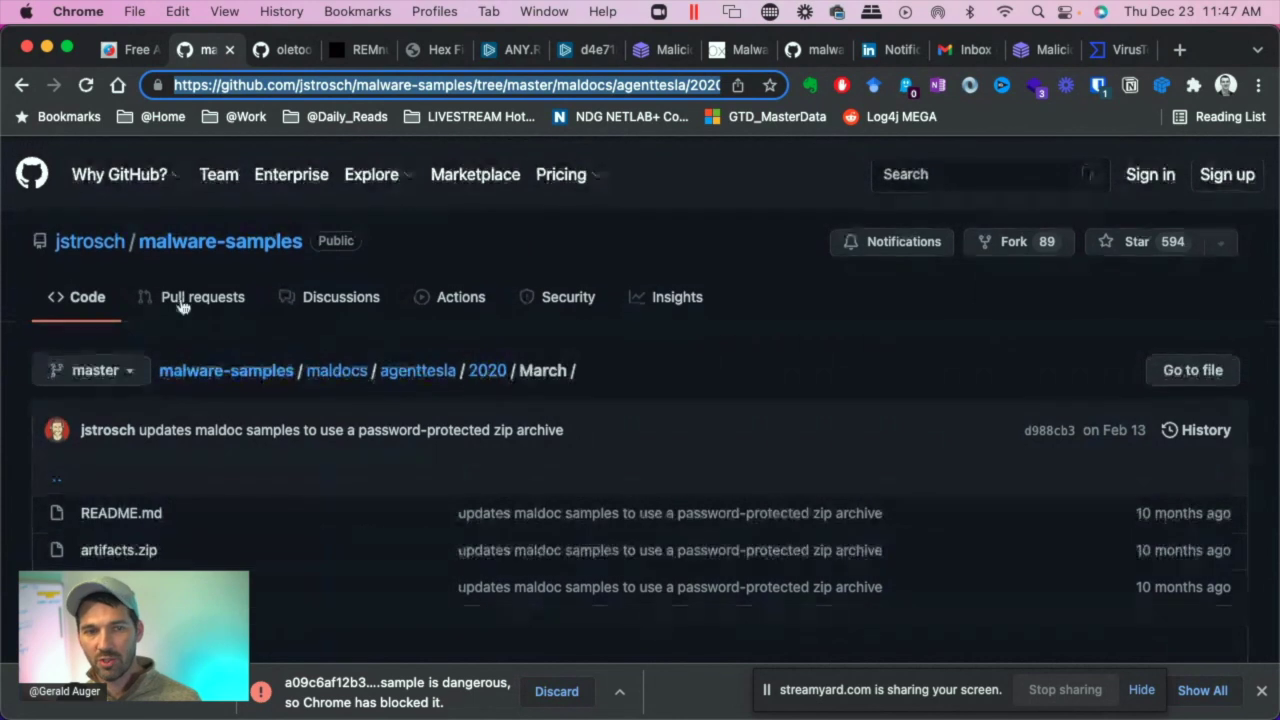
mouse_move(85, 250)
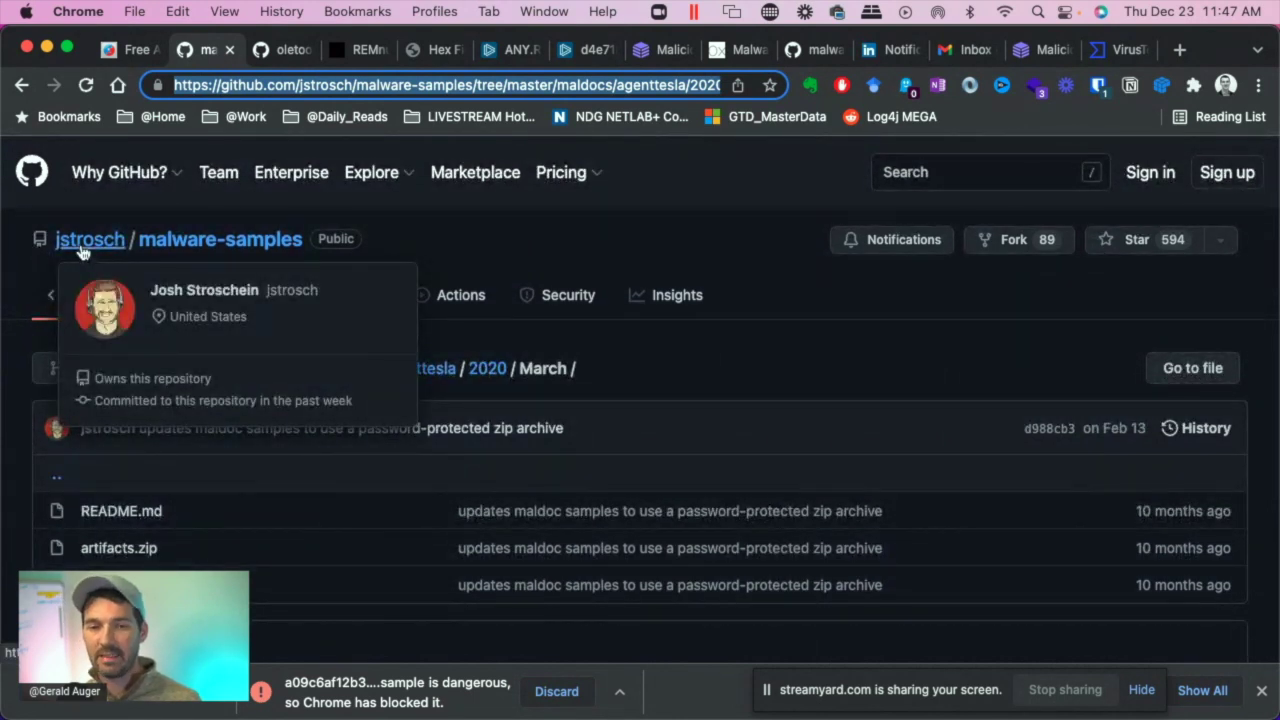
scroll(760, 455, down, 1)
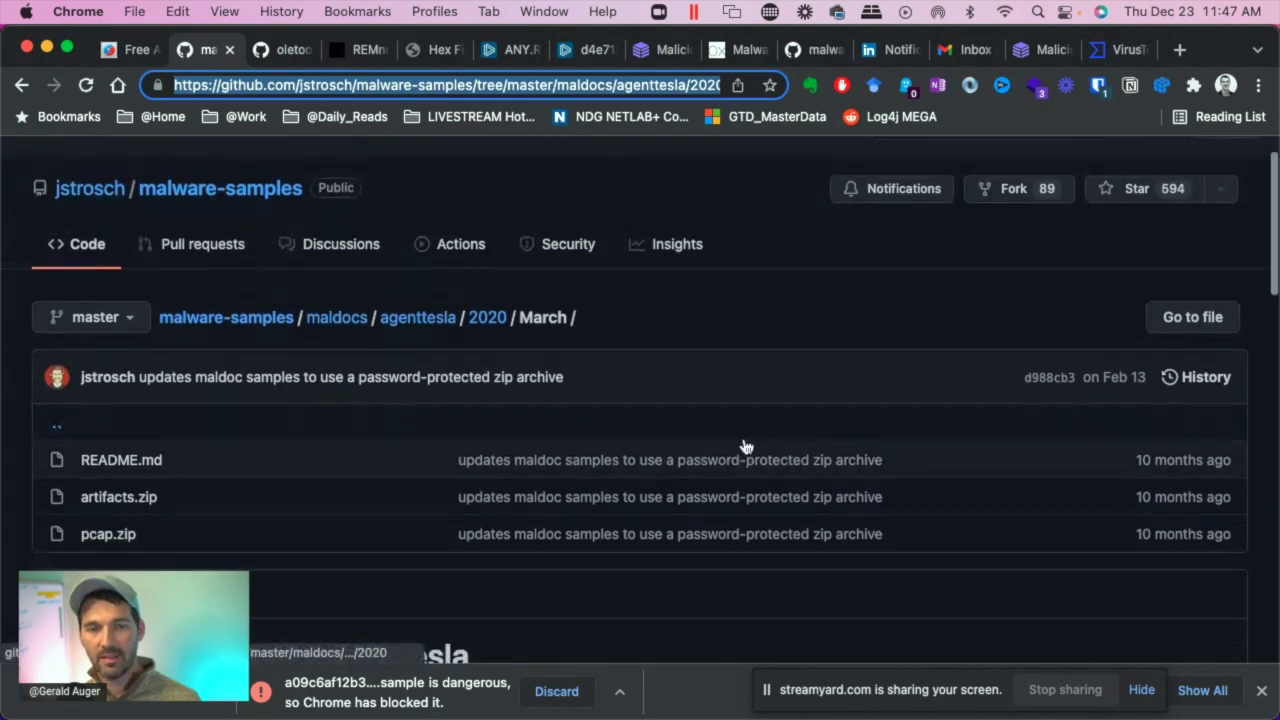
scroll(747, 445, up, 1)
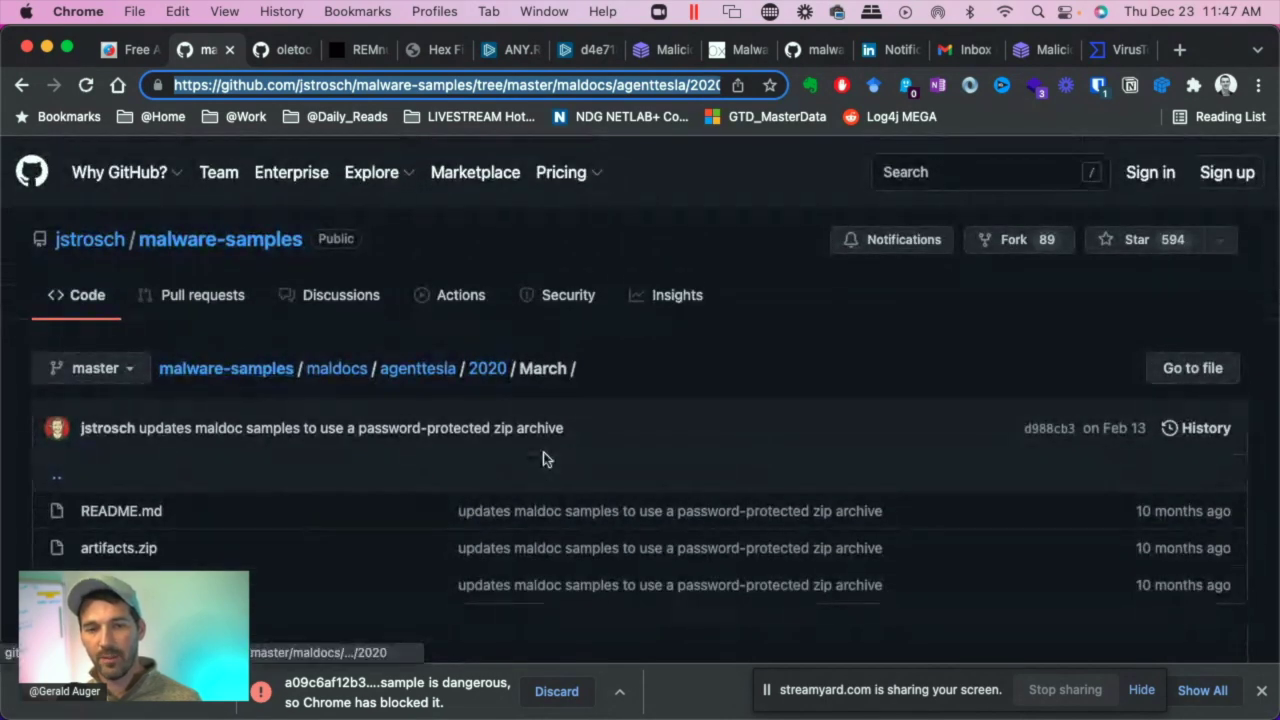
scroll(546, 461, down, 2)
scroll(214, 429, down, 2)
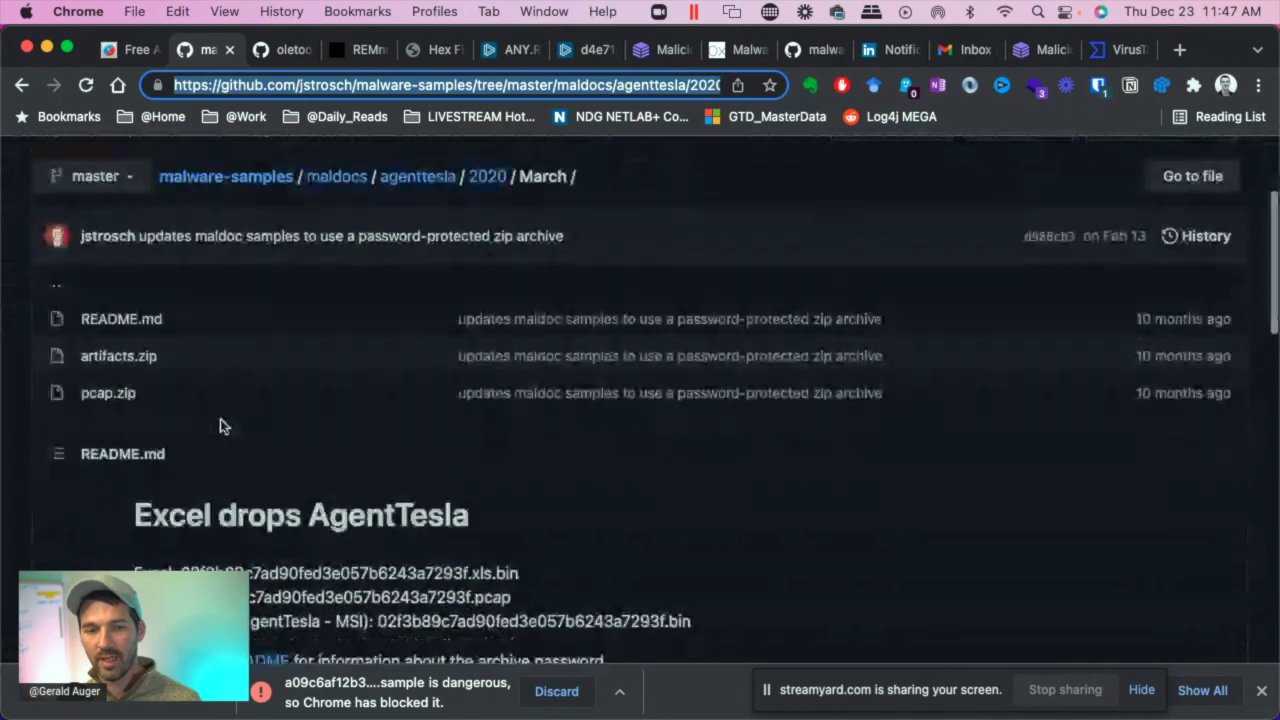
scroll(230, 425, down, 4)
scroll(235, 422, up, 8)
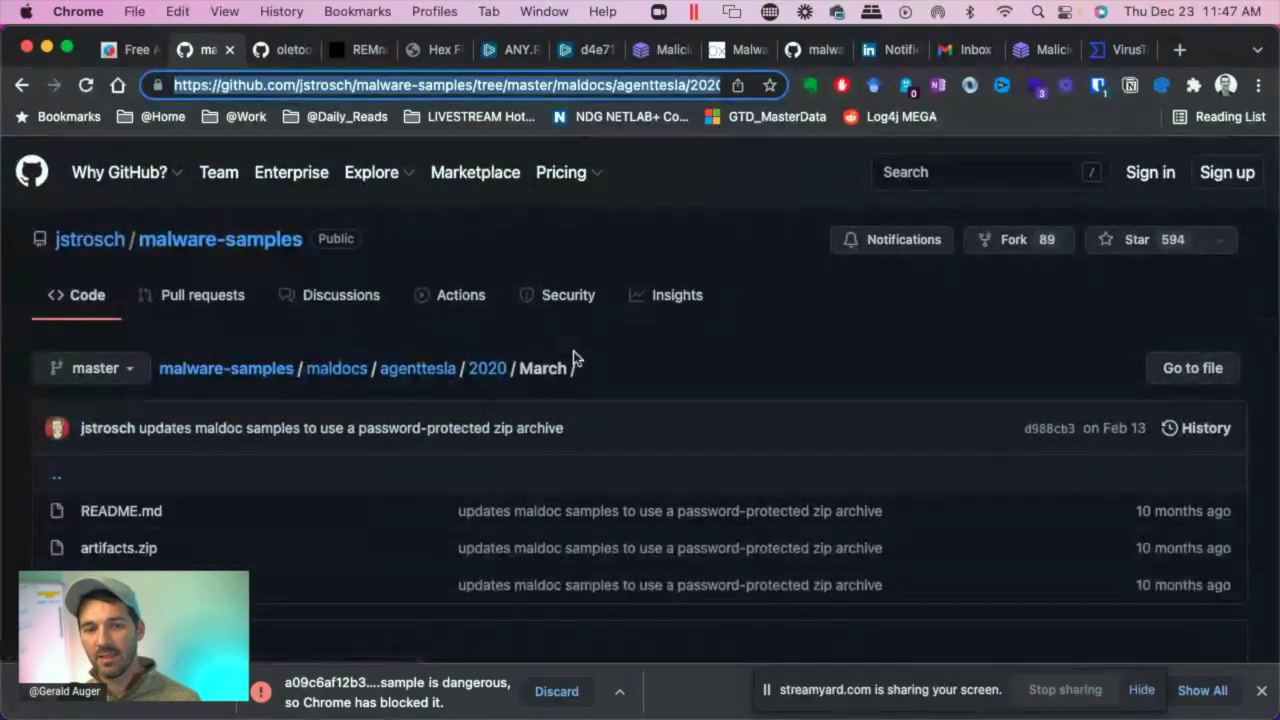
Step: Bring up the REMnux toolkit page at remnux.org and scroll through it
click(360, 55)
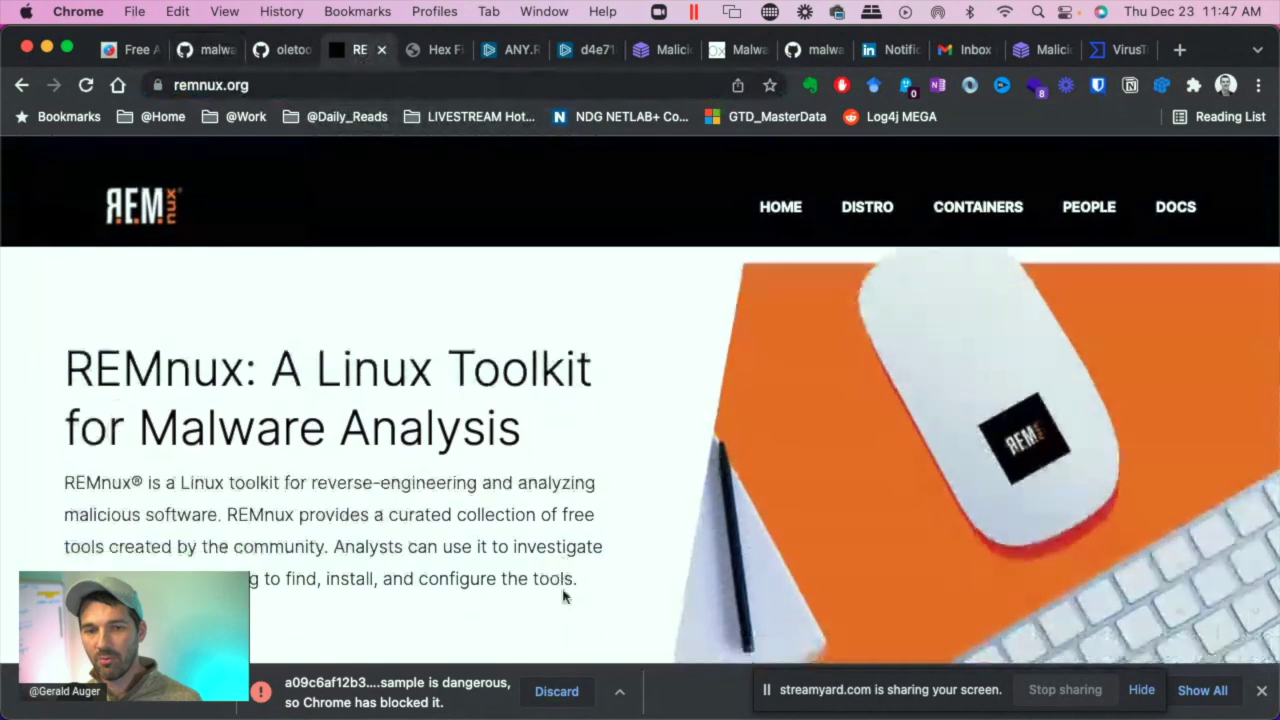
scroll(562, 585, down, 2)
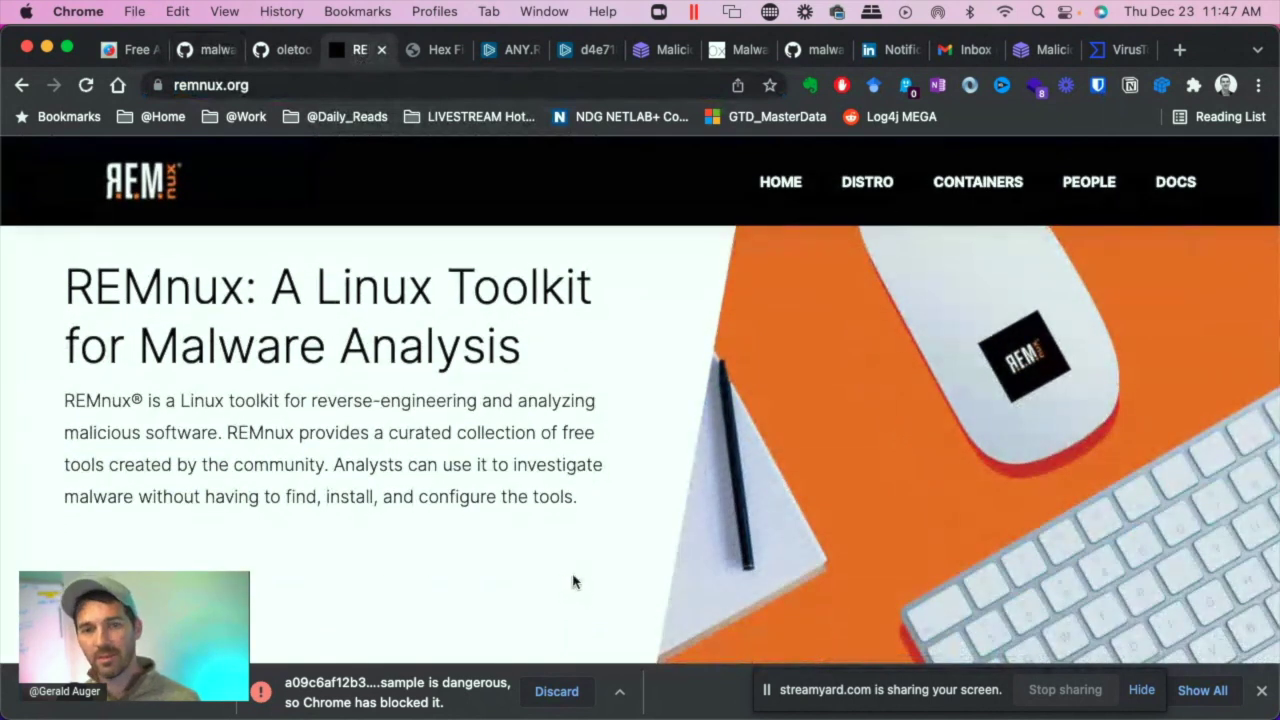
scroll(570, 578, up, 1)
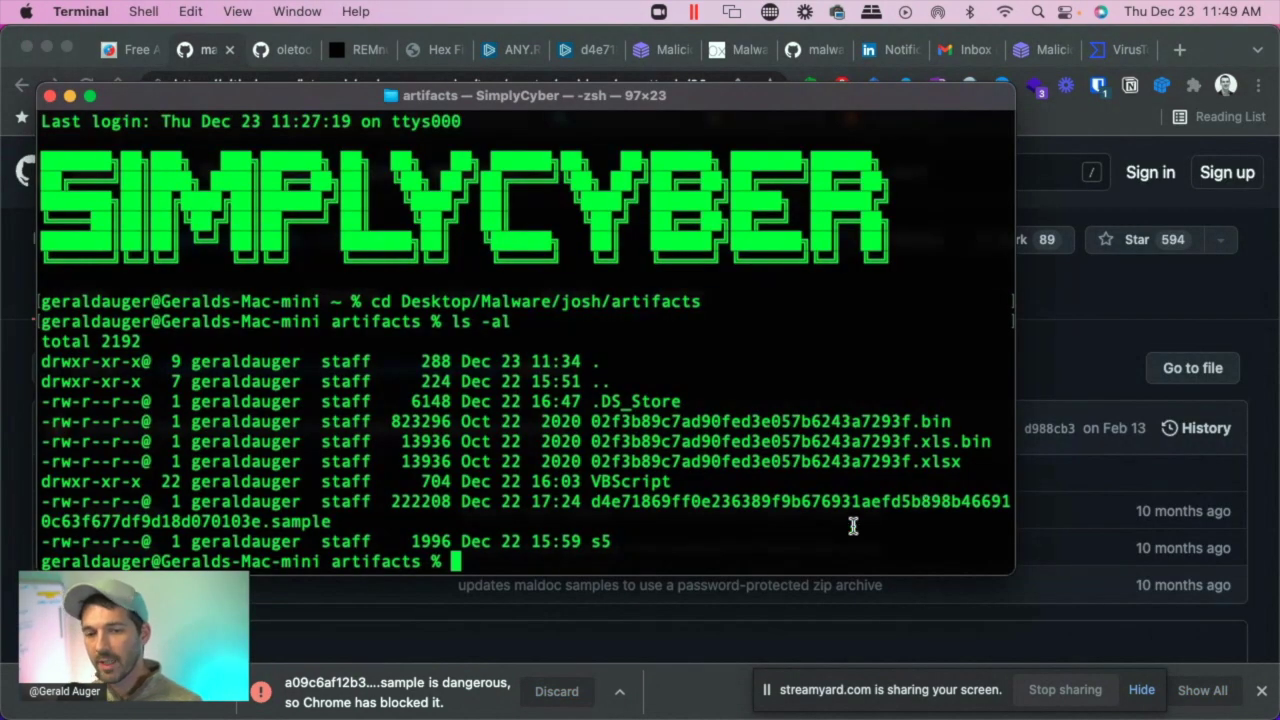
Step: Select the full file name 02f3b89c7ad90fed3e057b6243a7293f.xlsx in the artifacts listing
drag(960, 465, 913, 463)
click(593, 458)
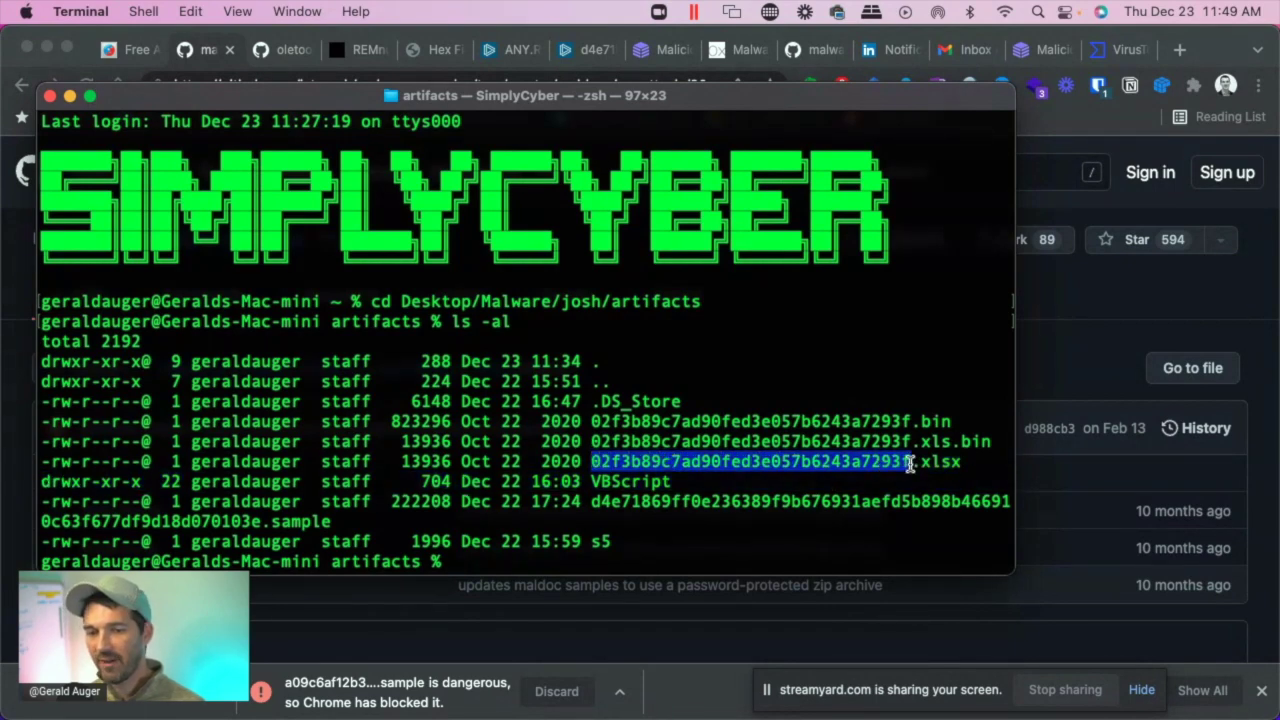
click(910, 463)
mouse_move(908, 462)
mouse_down()
mouse_move(592, 461)
mouse_move(911, 462)
mouse_up()
click(592, 461)
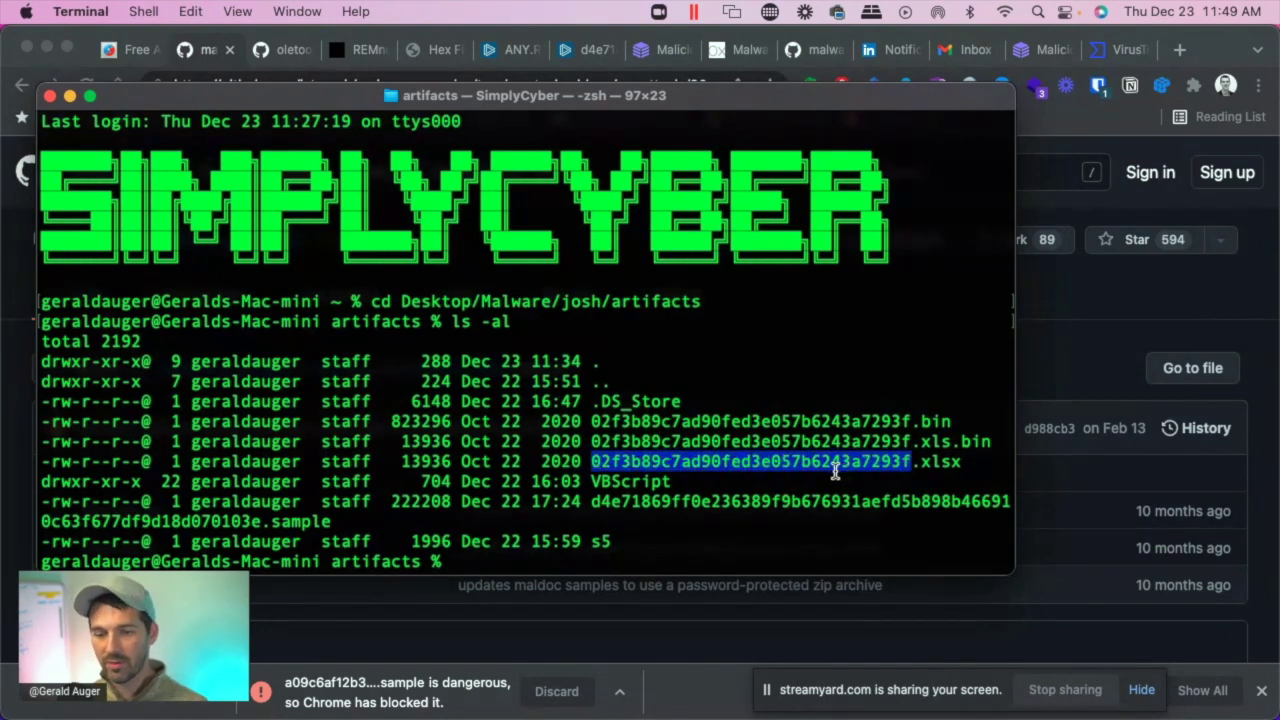
click(906, 466)
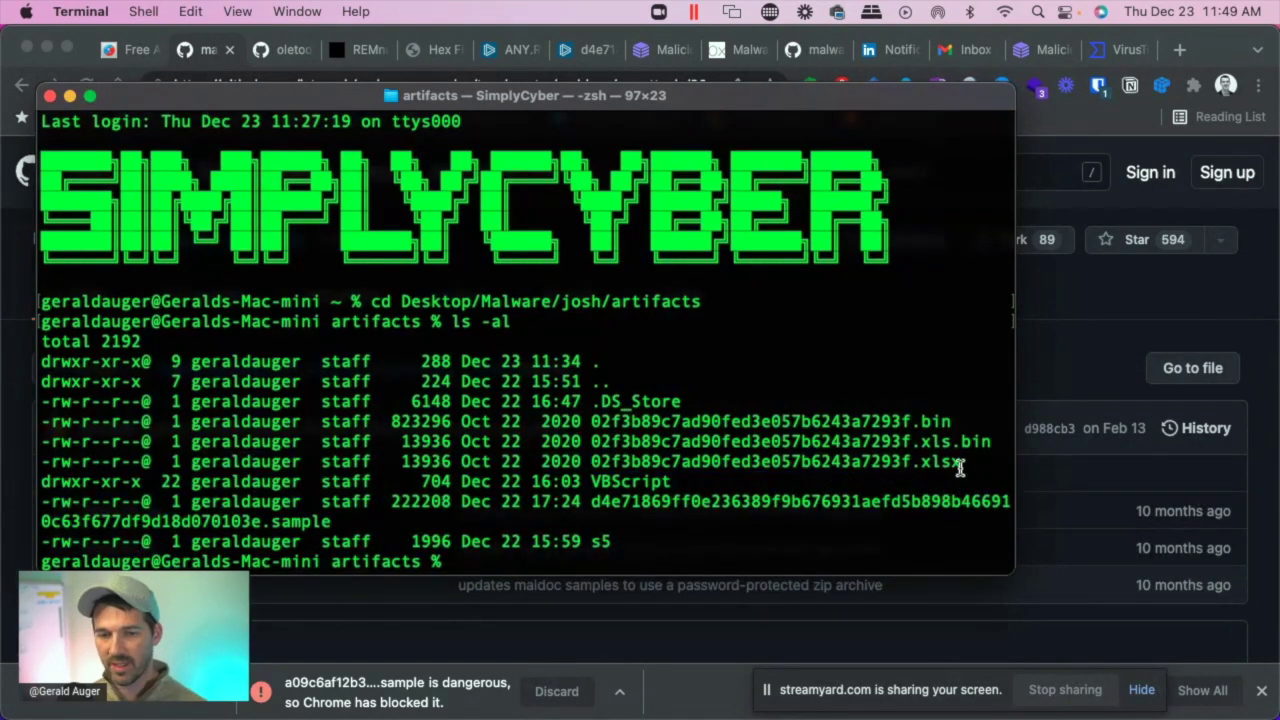
drag(964, 462, 592, 461)
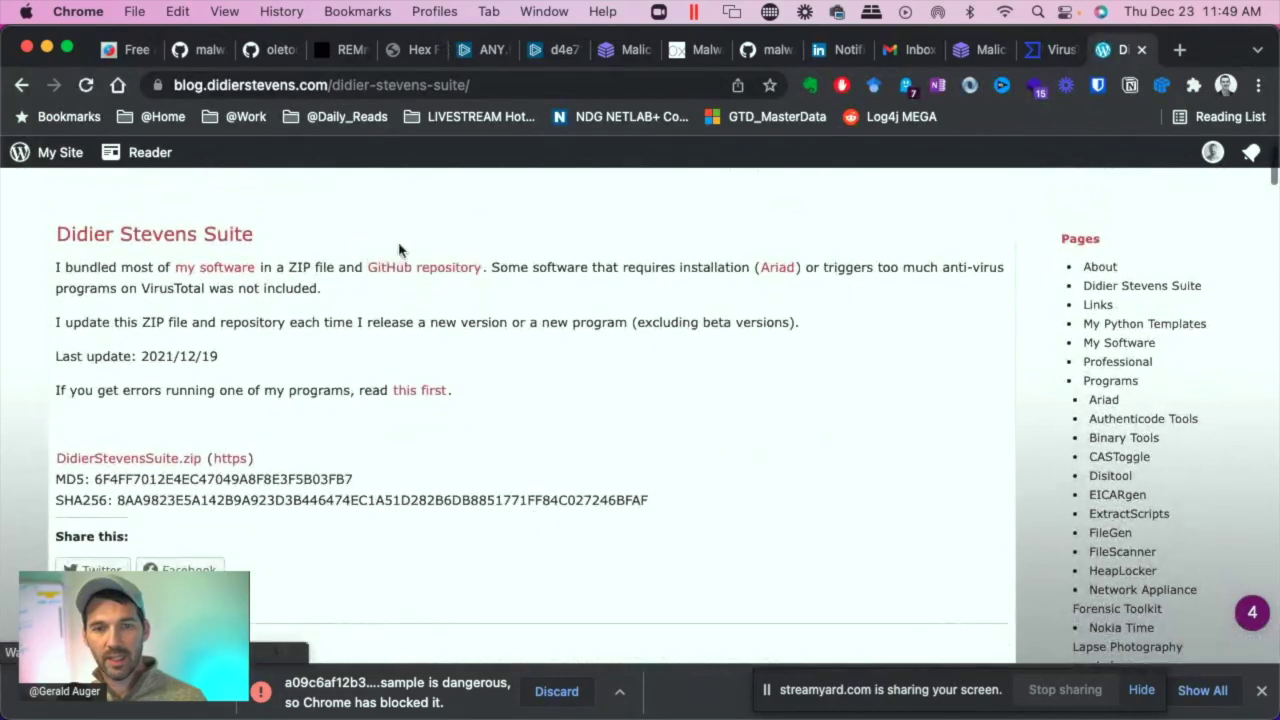
Step: Open the DidierStevensSuite GitHub repository and search the page for 'ole' to locate oledump.py
click(422, 276)
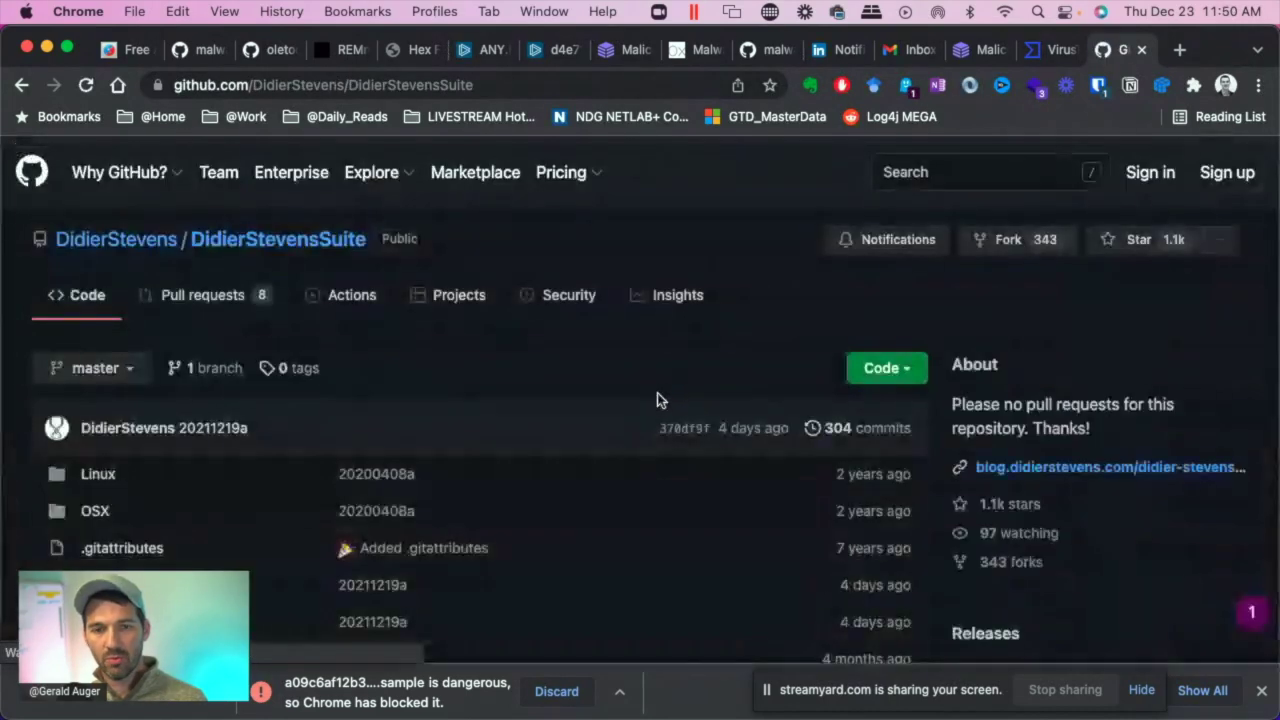
scroll(676, 400, down, 15)
scroll(676, 403, down, 5)
key(super+f)
text(ole)
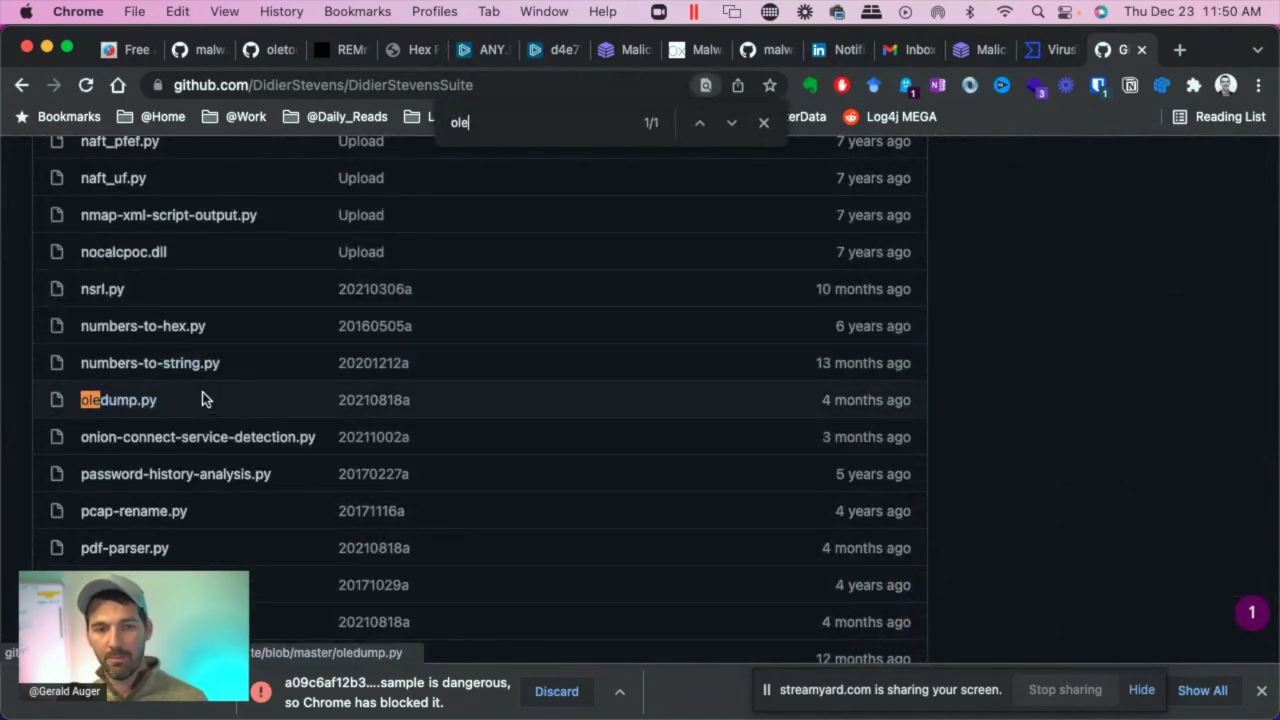
Step: Run oledump.py on the .xlsx sample to list its OLE streams, noting stream A5's module
key(super+Tab)
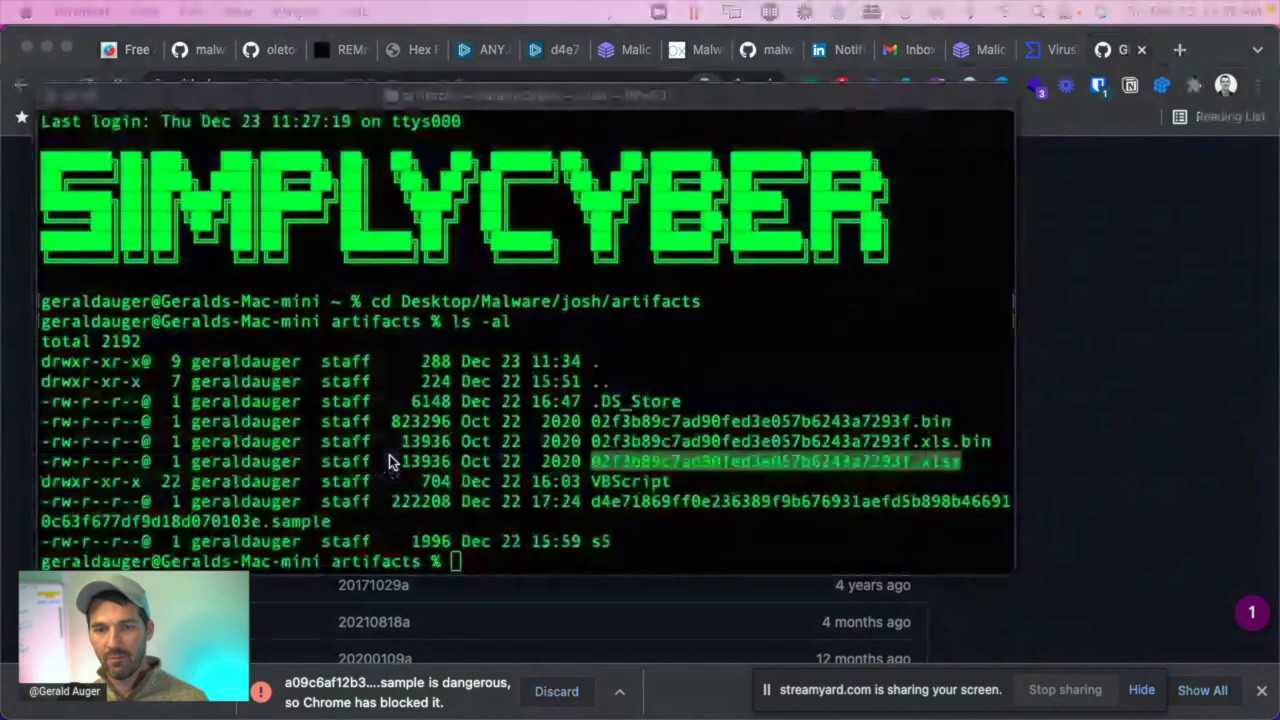
key(Up)
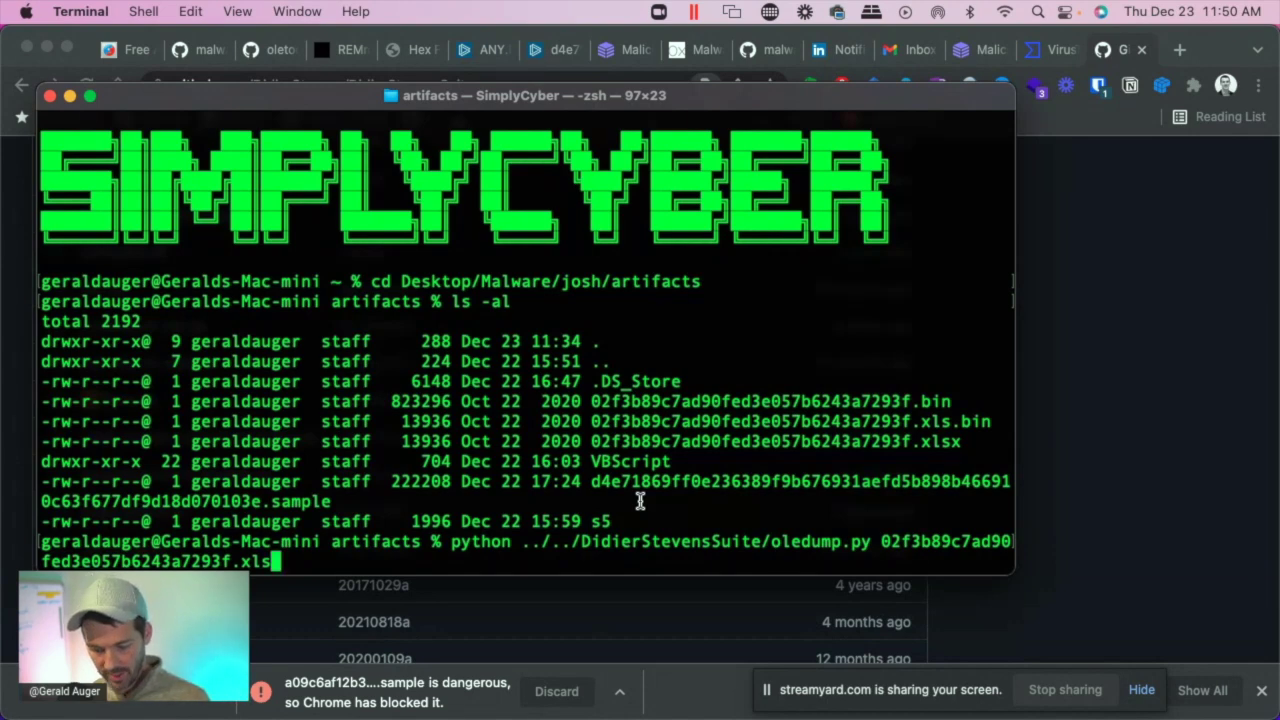
text(x)
key(Return)
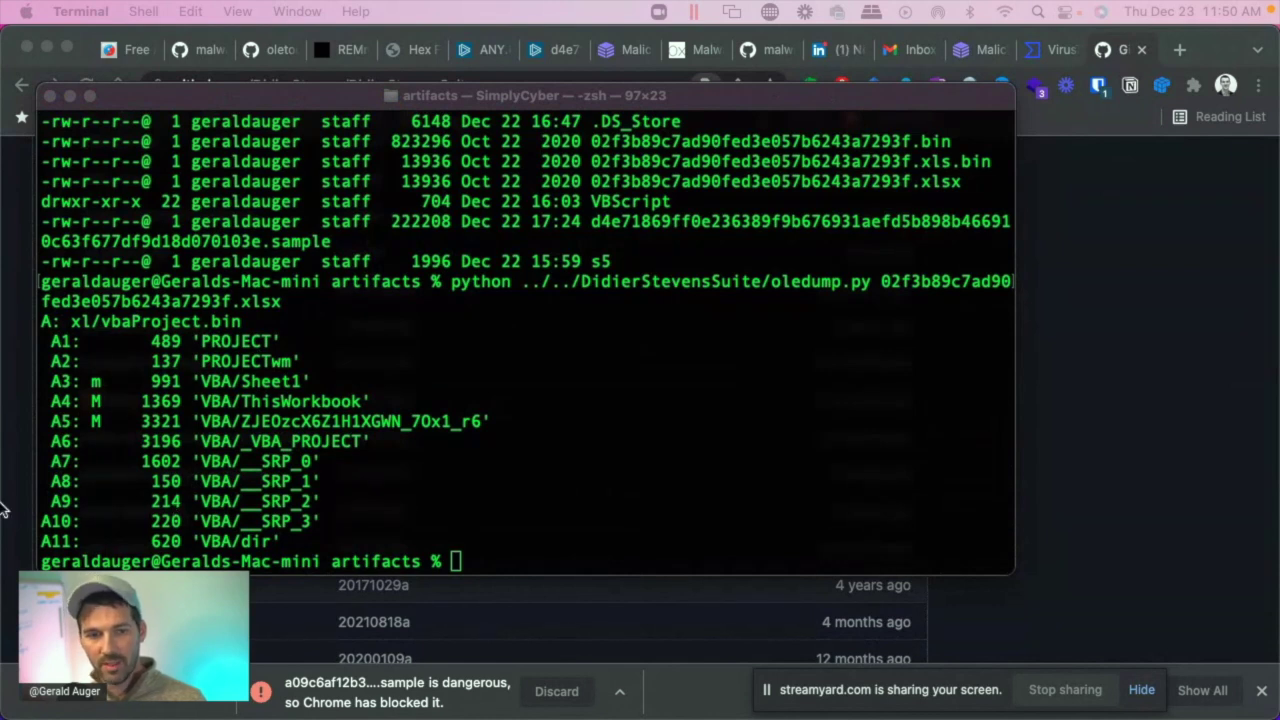
click(45, 424)
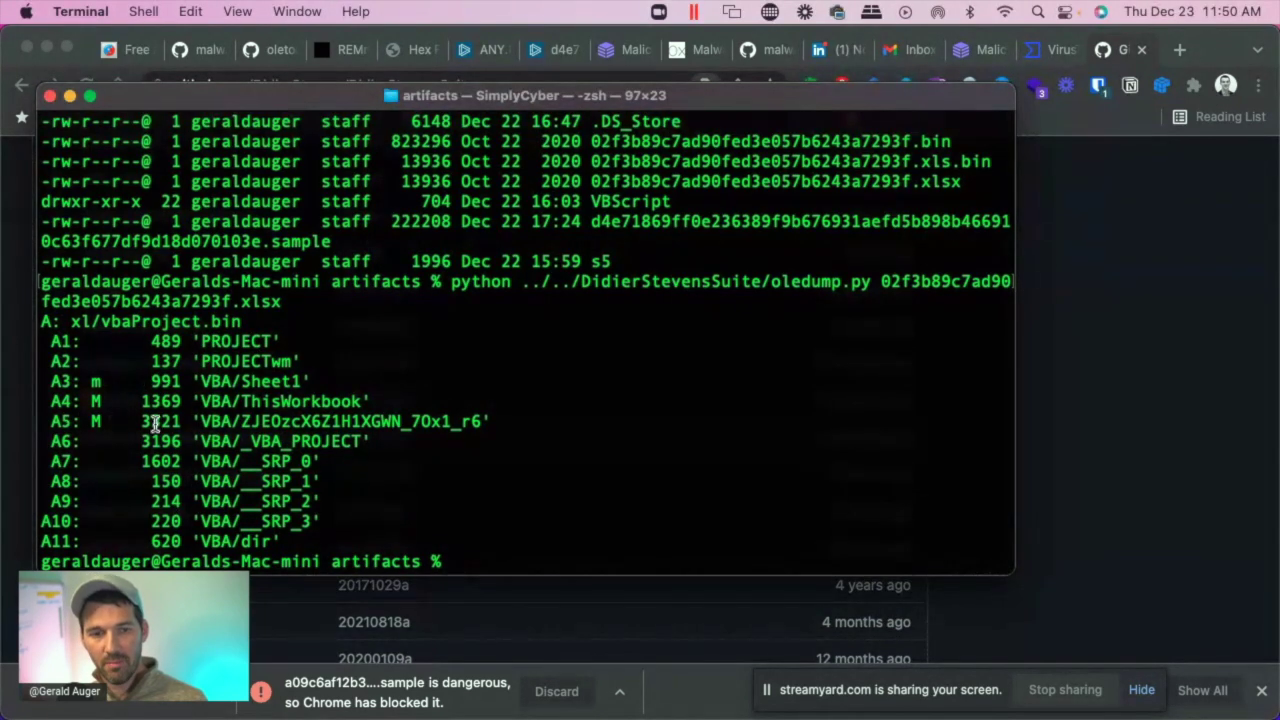
mouse_move(488, 421)
mouse_down()
mouse_move(193, 421)
mouse_move(481, 424)
mouse_up()
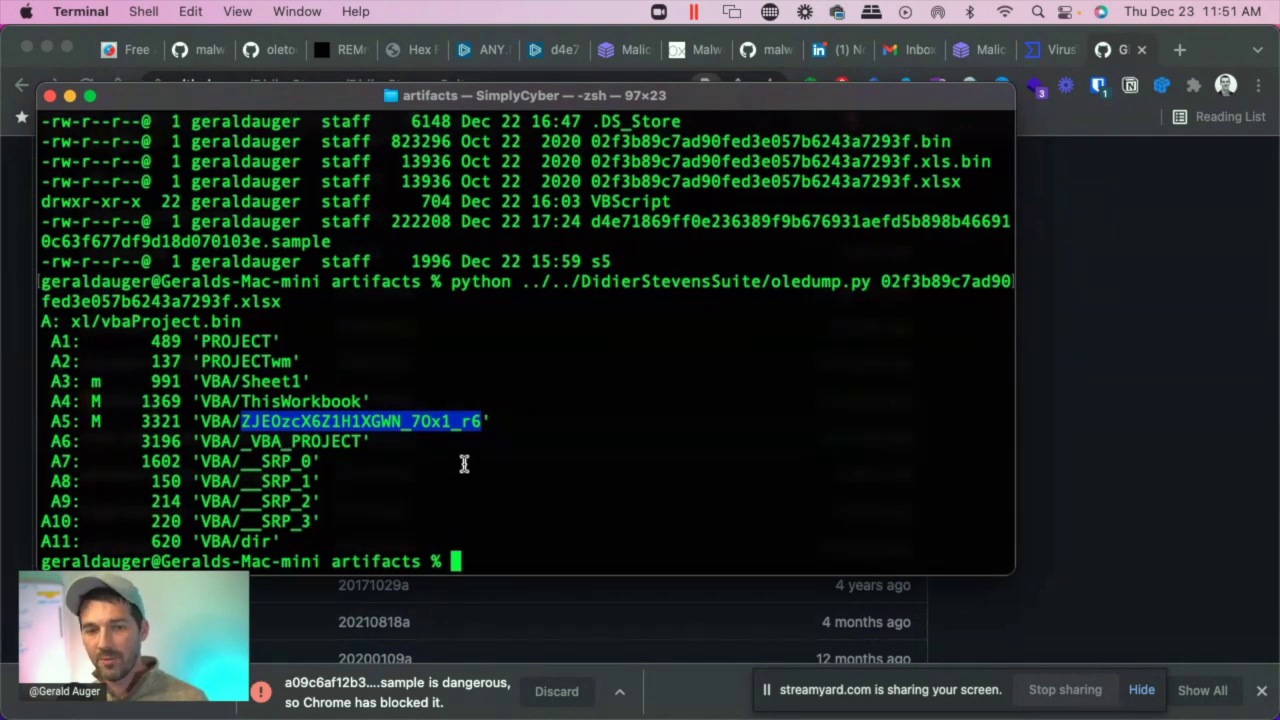
click(485, 425)
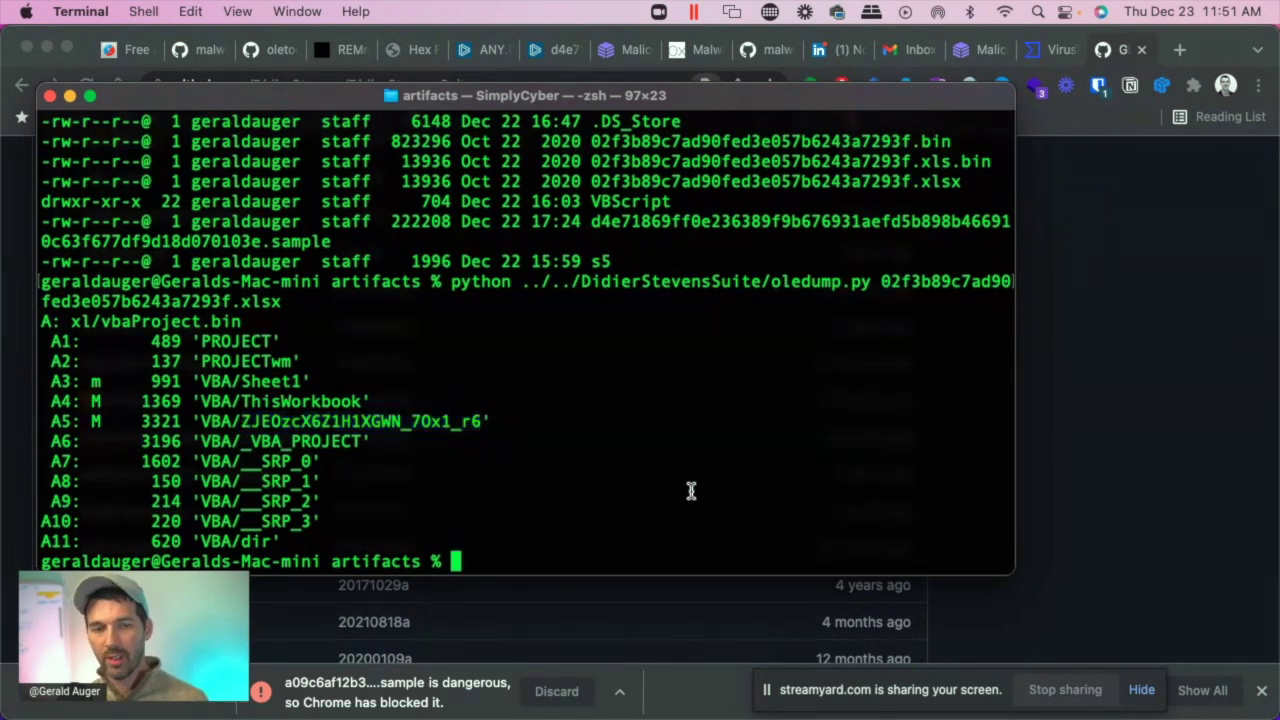
Step: Rerun oledump.py with -s 5 -v to print stream 5's decompressed VBA macro
key(Up)
key(alt+Left)
key(alt+Left)
key(alt+Left)
key(alt+Right)
key(alt+Right)
key(alt+Right)
key(alt+Left)
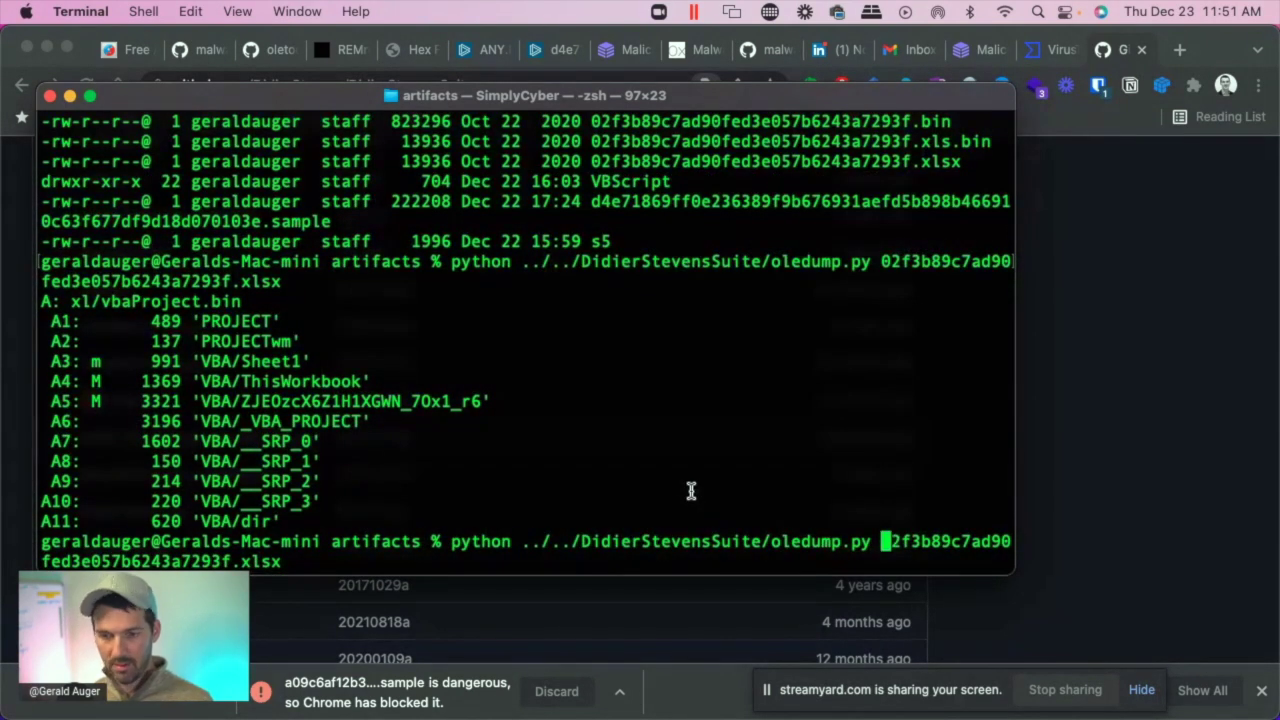
text(-s 5 )
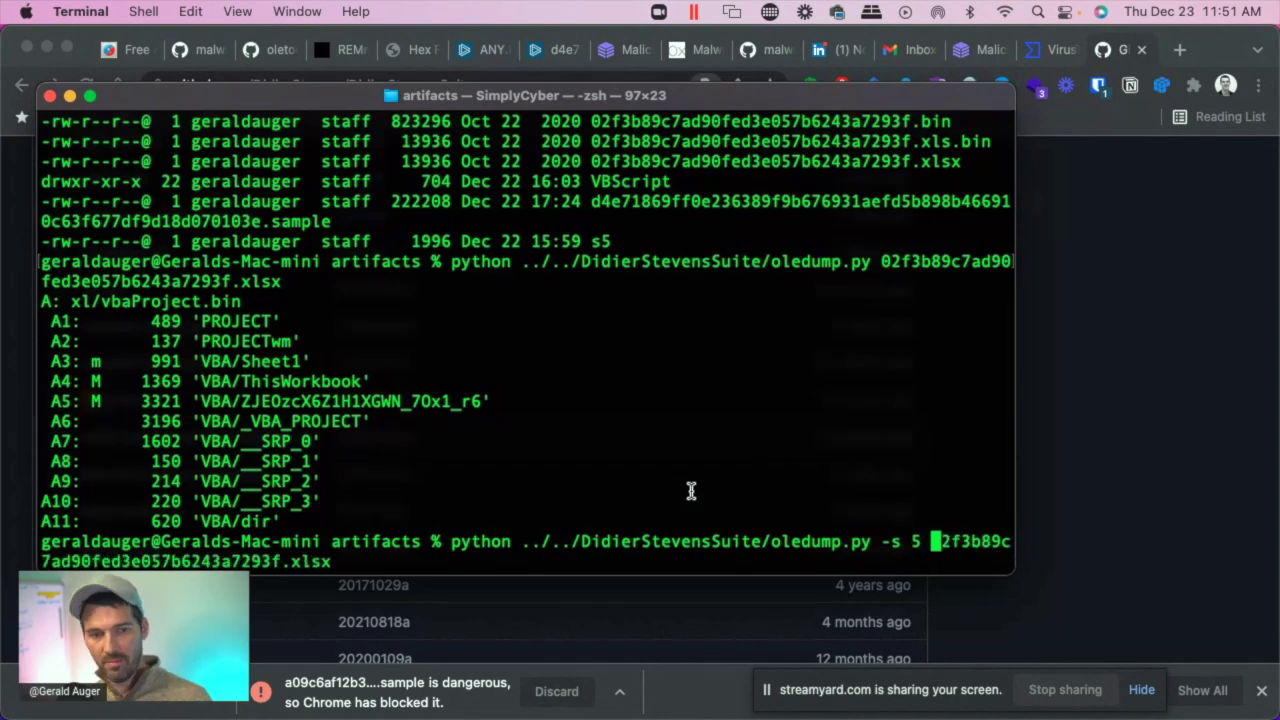
text(-v)
key(Return)
scroll(351, 411, up, 5)
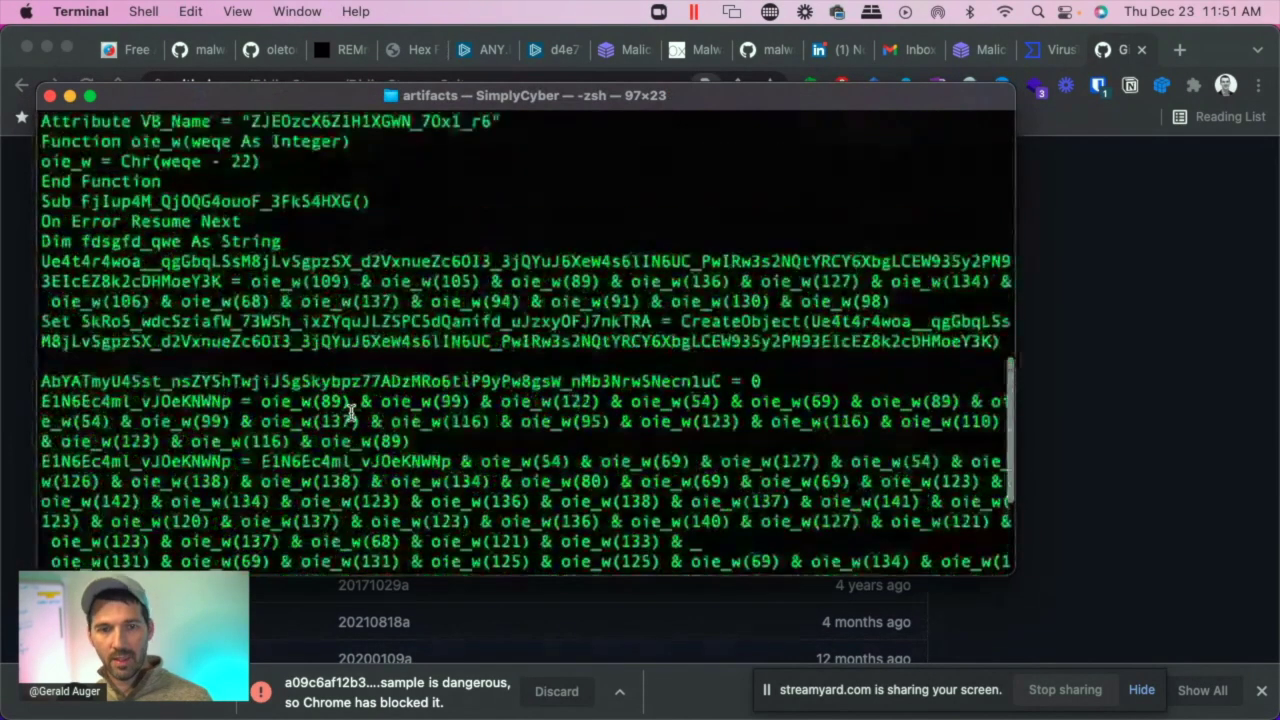
scroll(351, 411, down, 5)
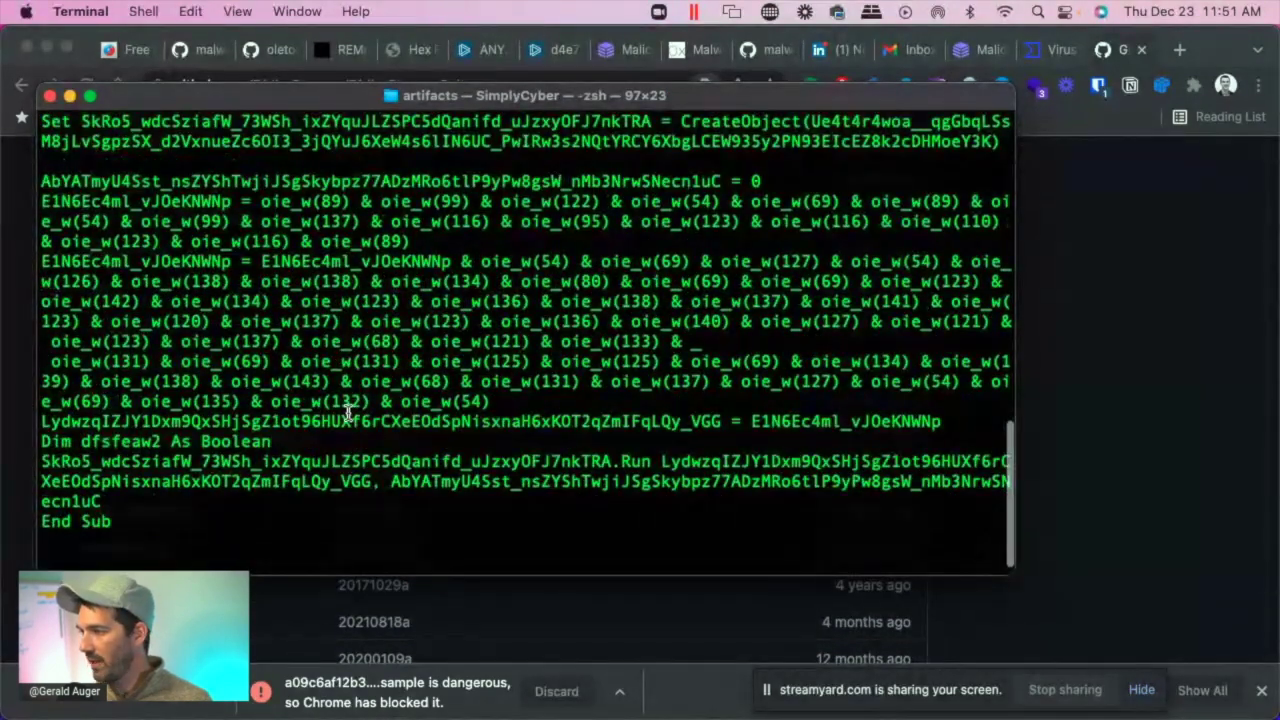
scroll(320, 400, up, 5)
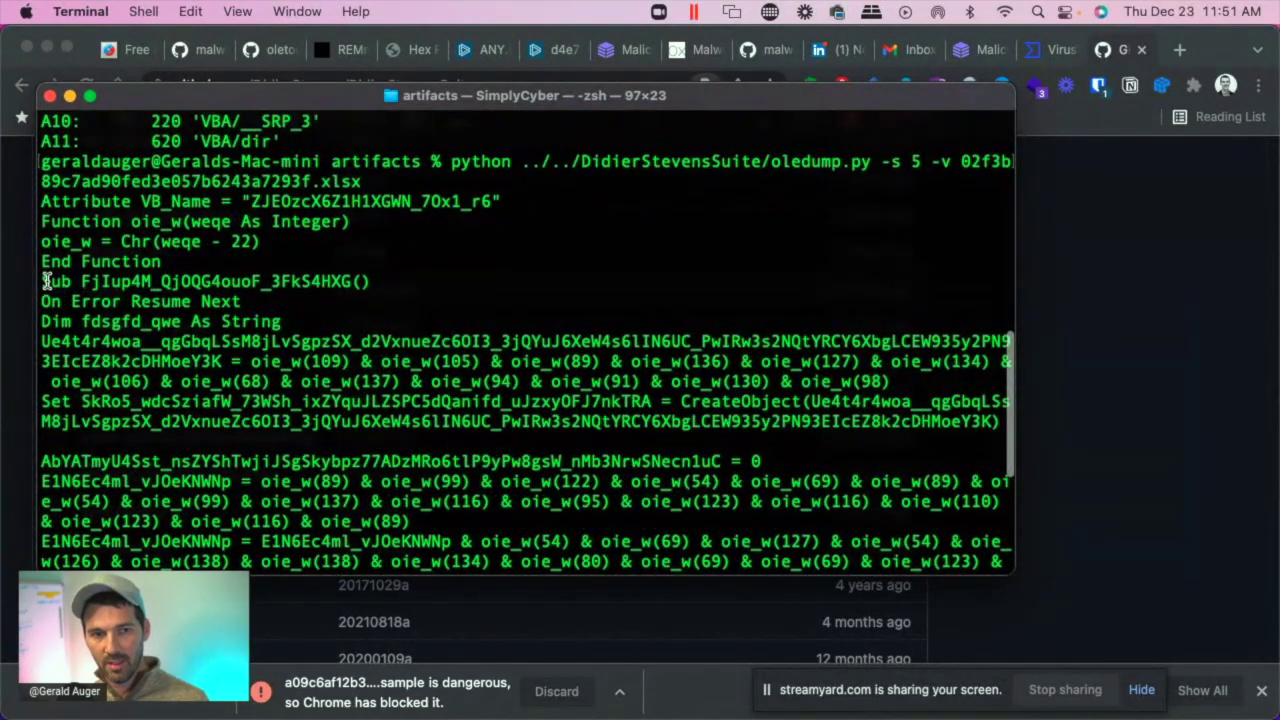
Step: Scroll through the s5 macro in Sublime Text to the oie_w decoding function
key(super+Tab)
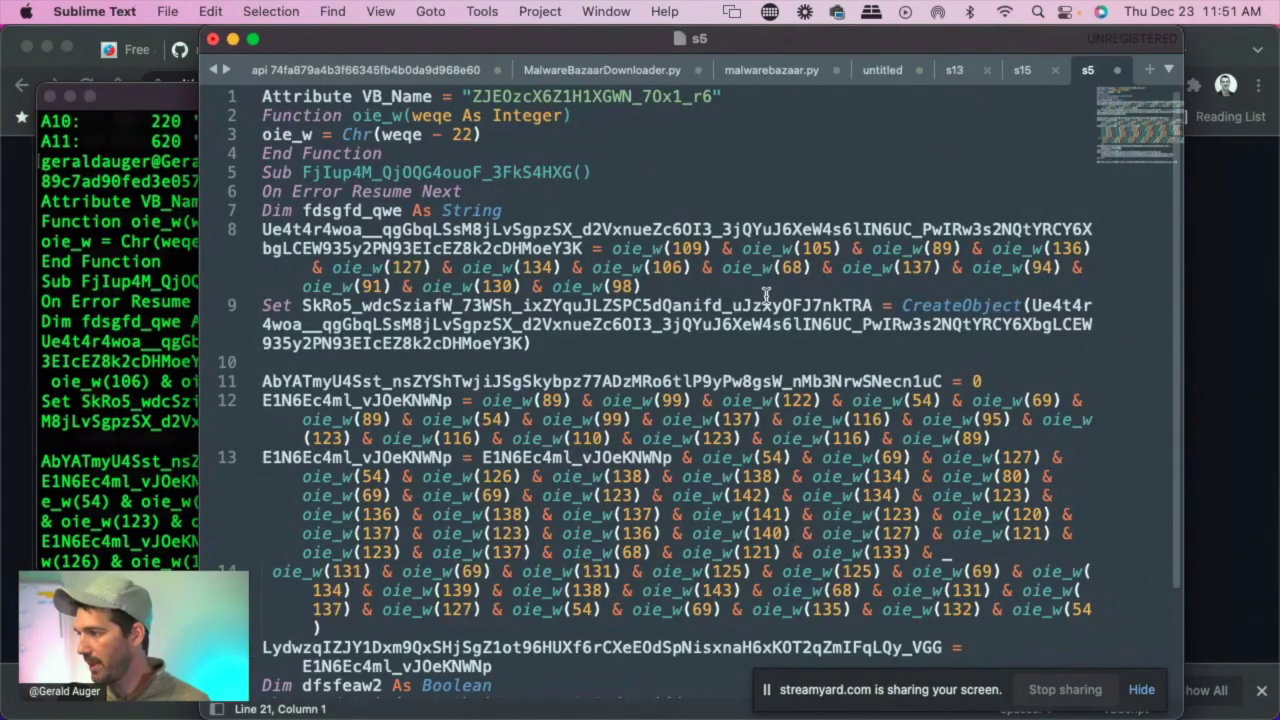
scroll(549, 305, down, 2)
scroll(549, 305, up, 2)
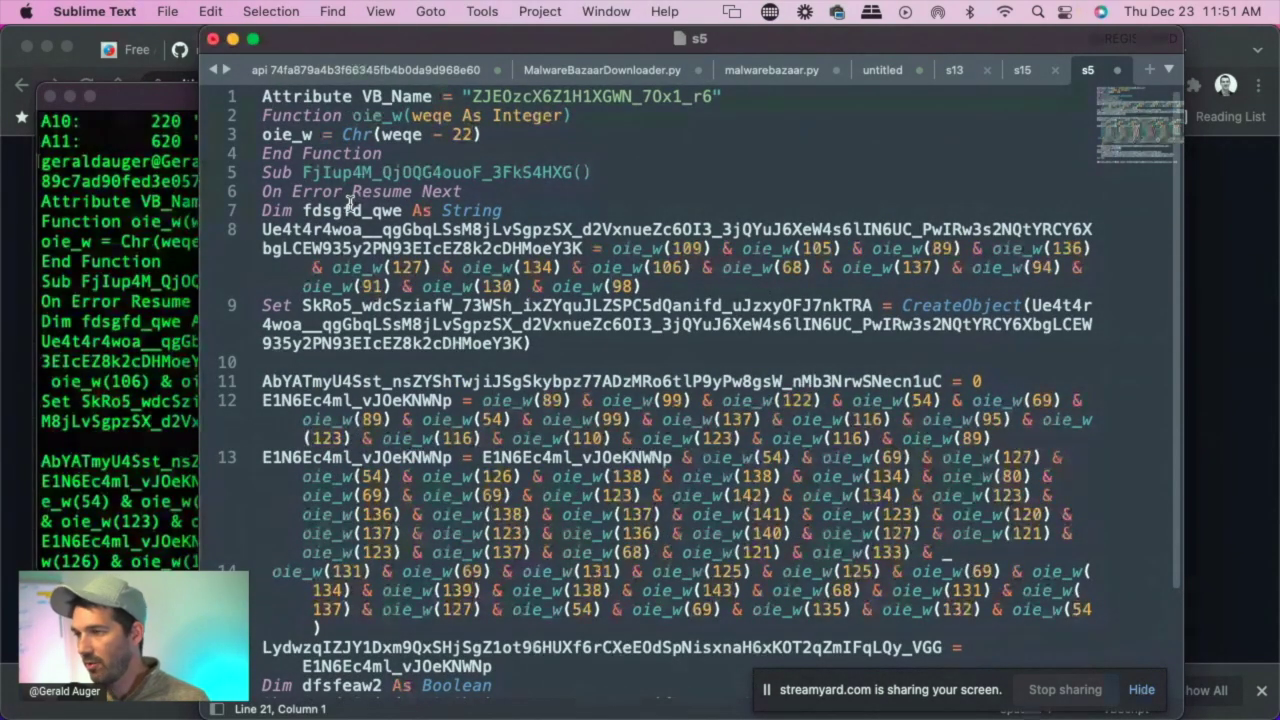
scroll(350, 203, down, 1)
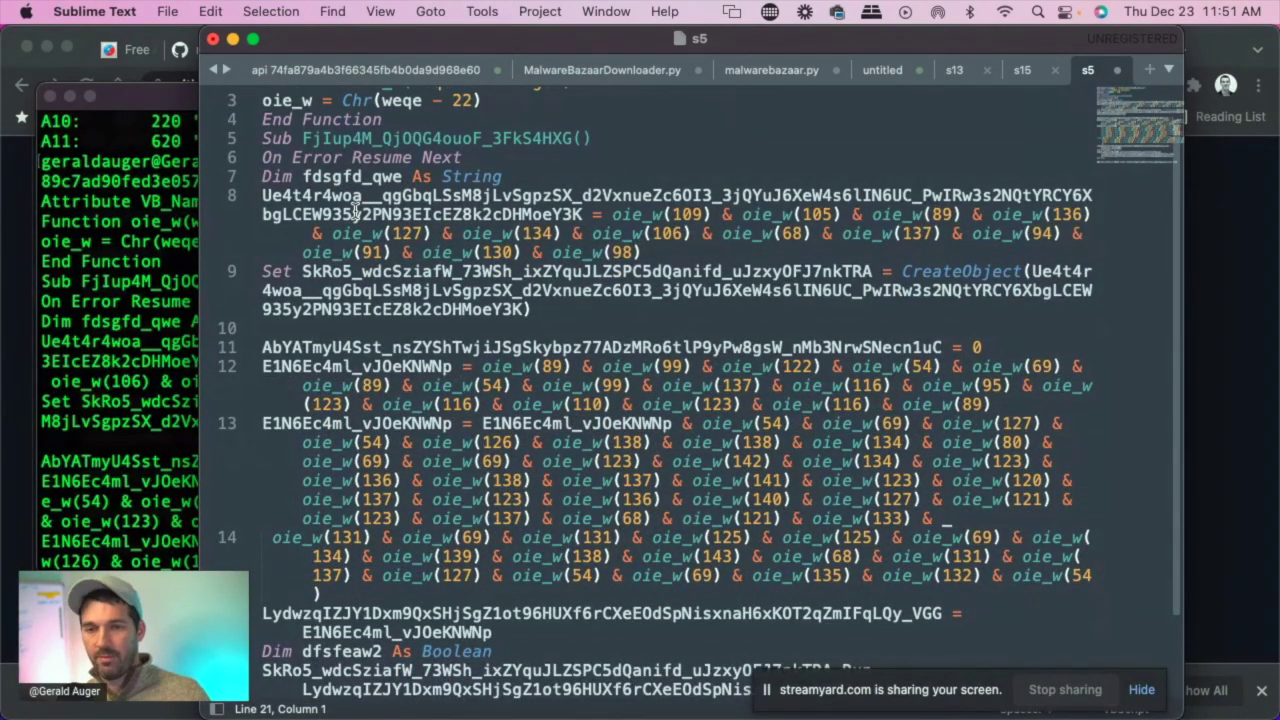
scroll(674, 402, down, 1)
scroll(386, 230, up, 3)
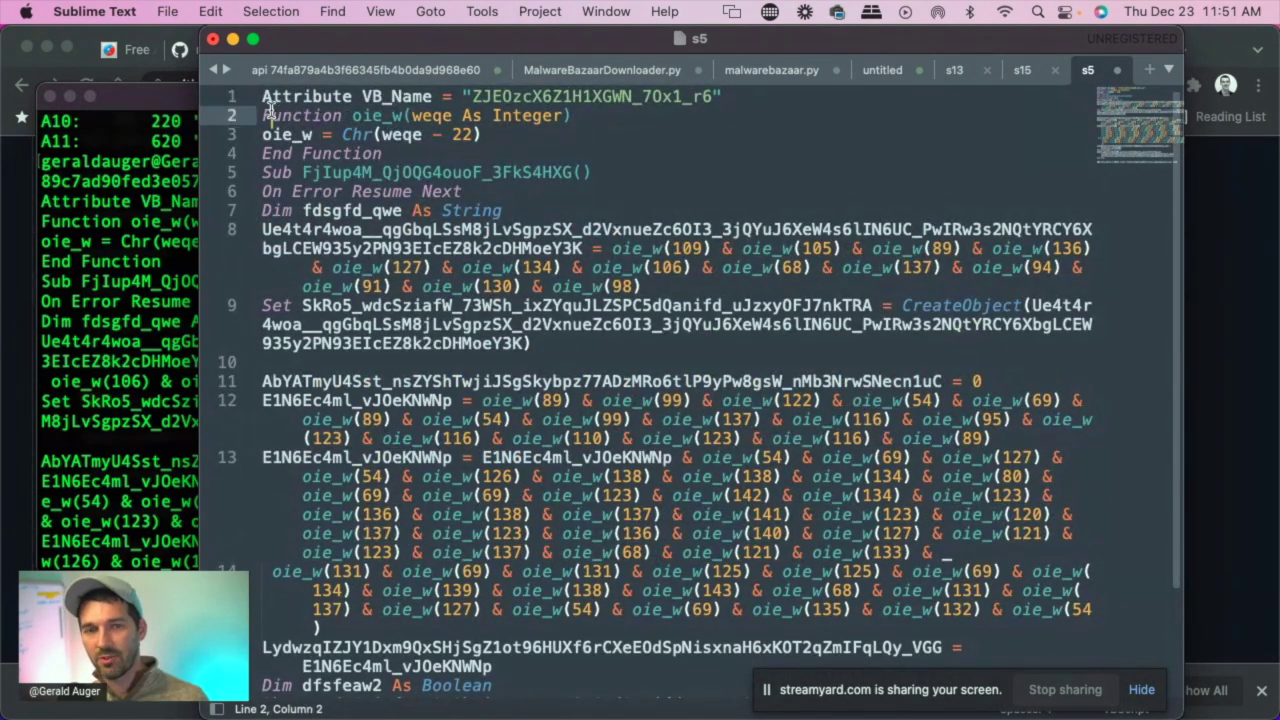
drag(286, 108, 298, 136)
key(Down)
key(Down)
key(Down)
key(Down)
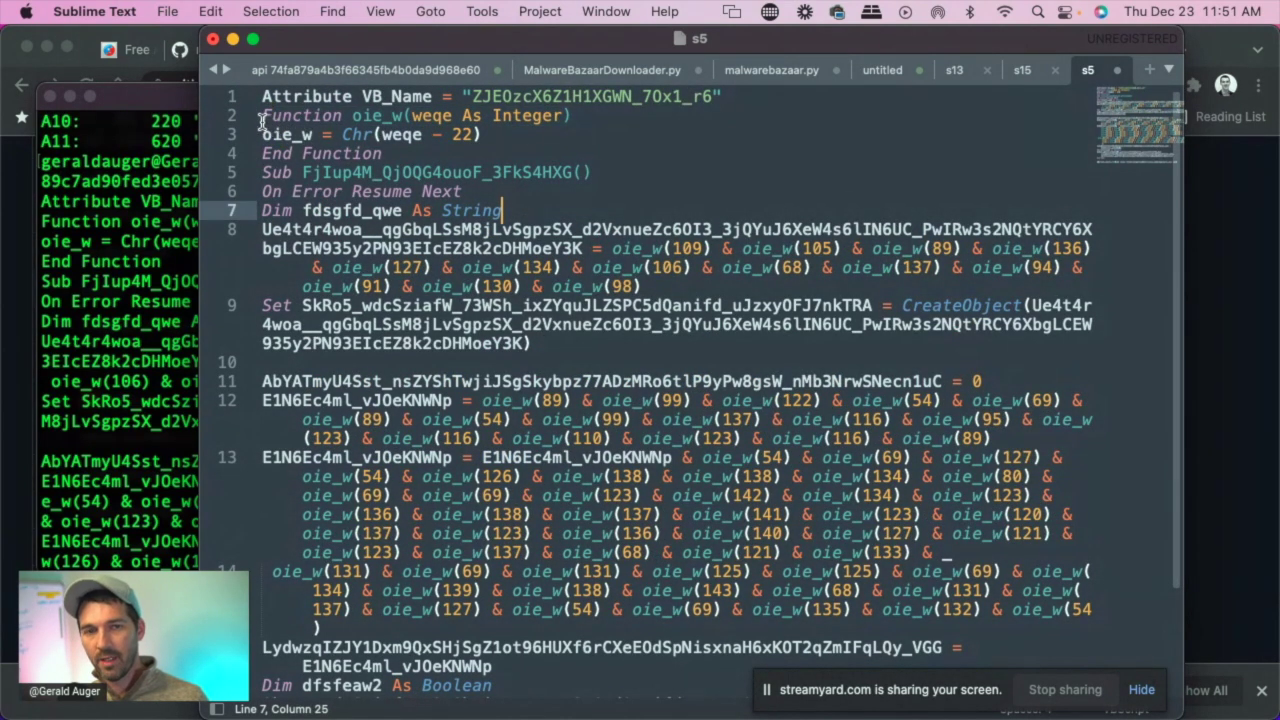
click(263, 134)
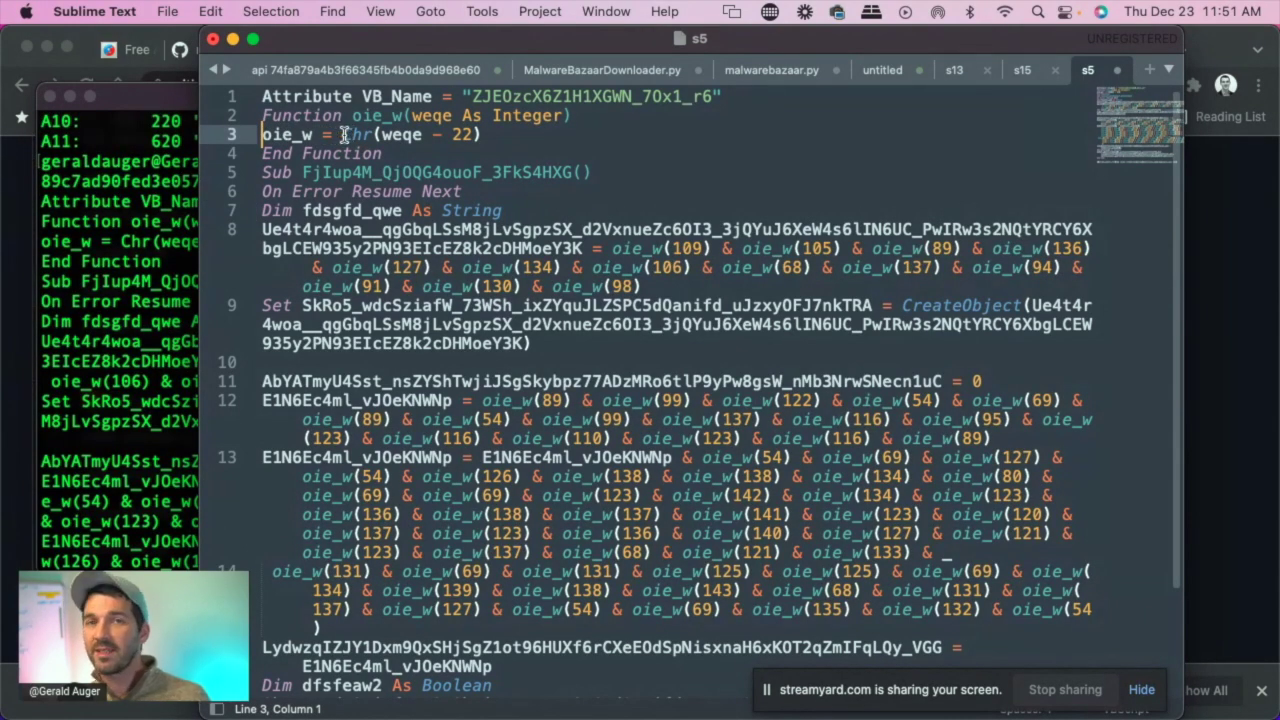
Step: Highlight Chr, weqe, oie_w and the value 127 to trace the decoding function
drag(343, 134, 373, 134)
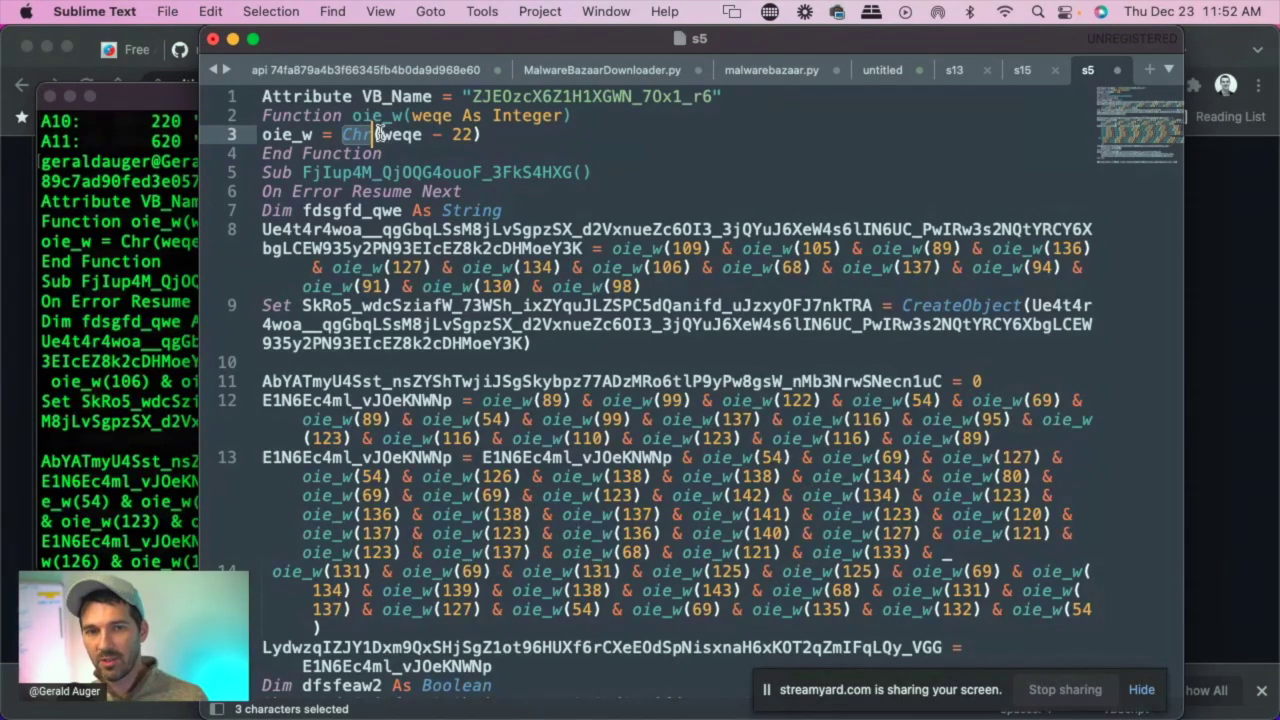
drag(381, 134, 425, 134)
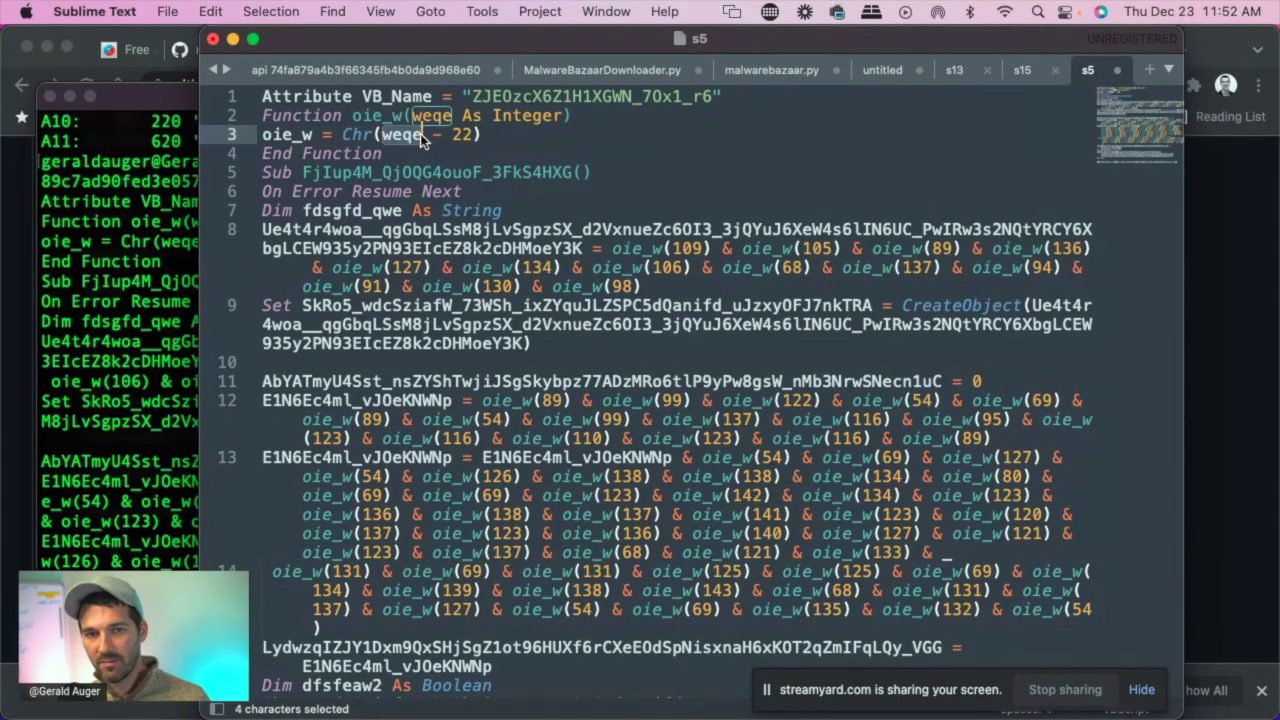
click(565, 117)
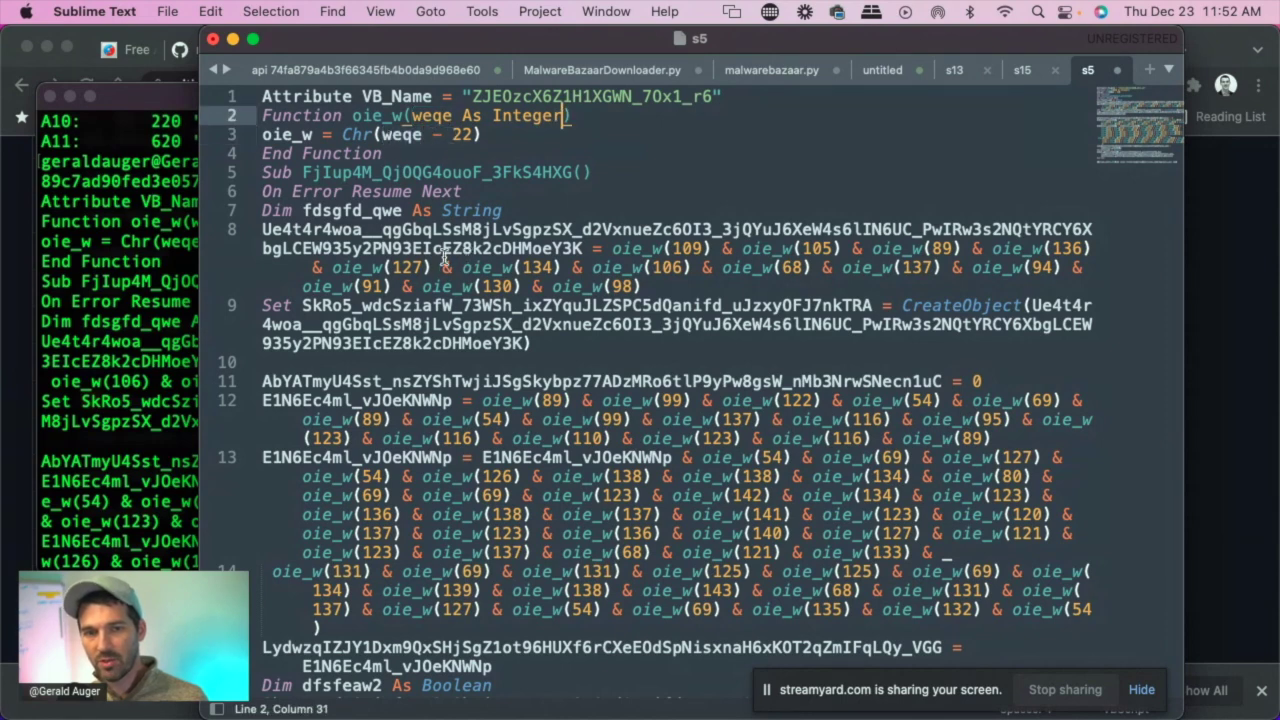
drag(266, 134, 313, 134)
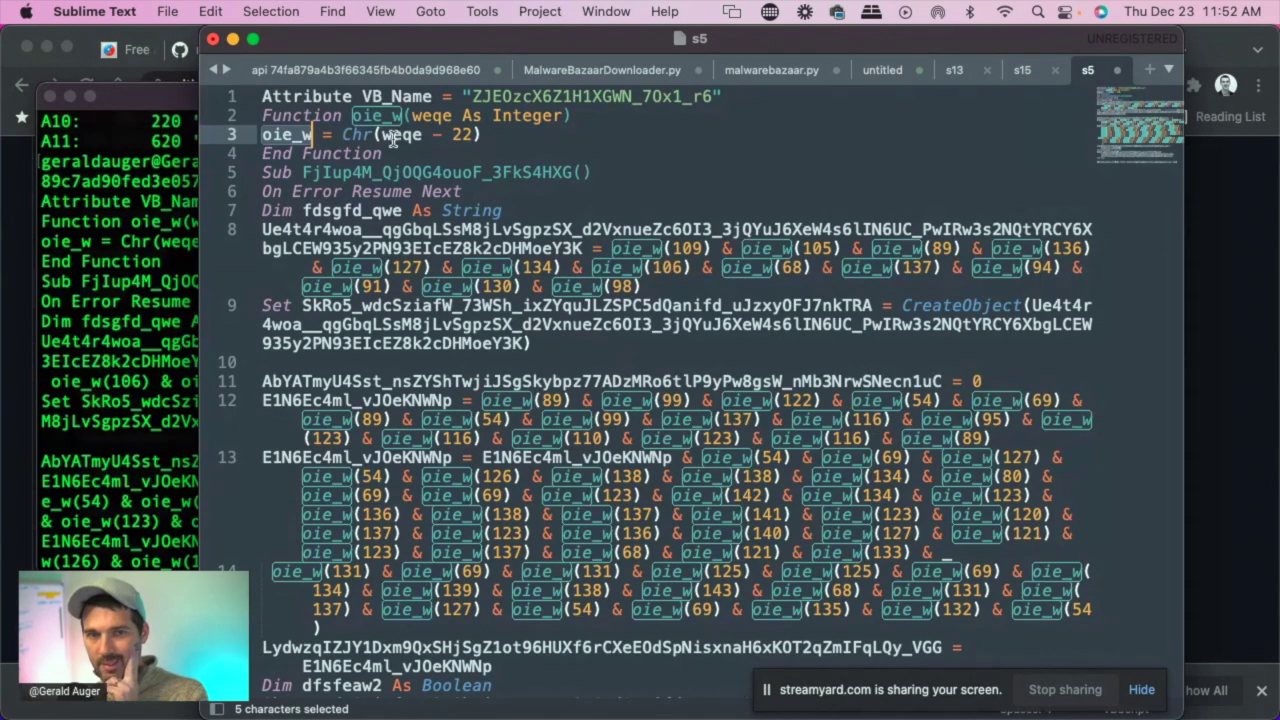
drag(308, 134, 270, 140)
drag(391, 267, 419, 267)
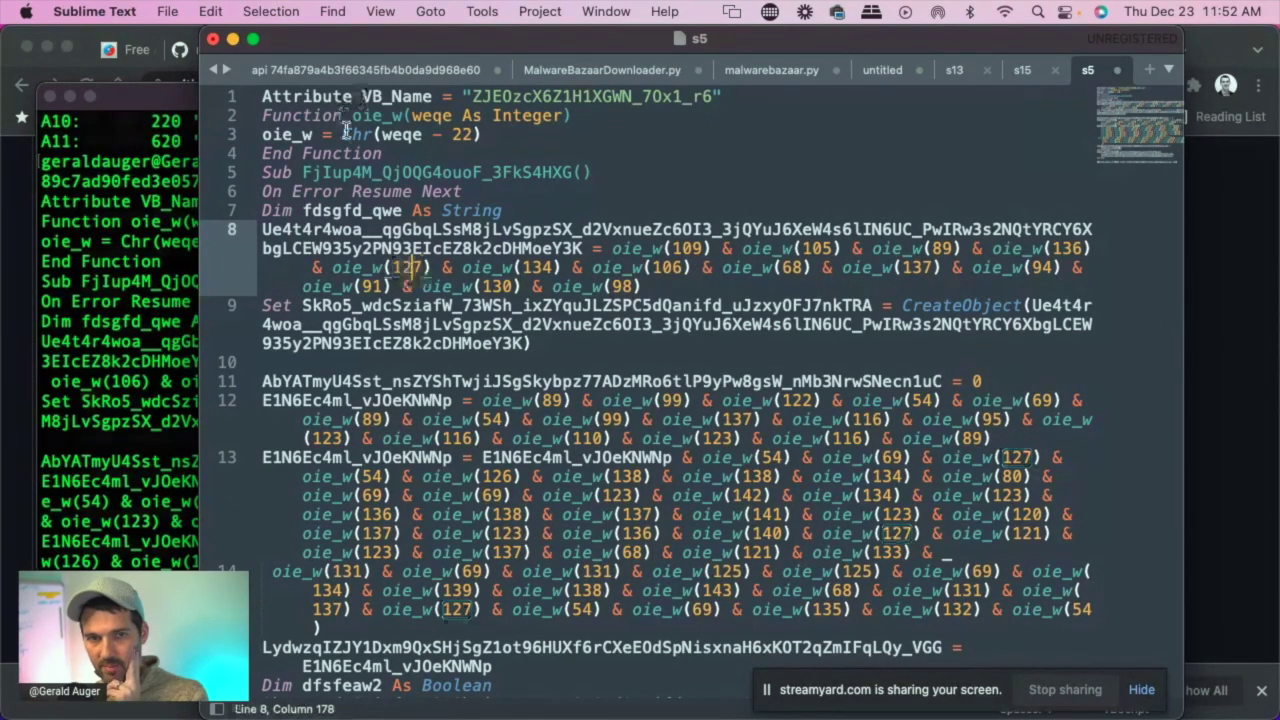
drag(353, 134, 423, 134)
key(super+Tab)
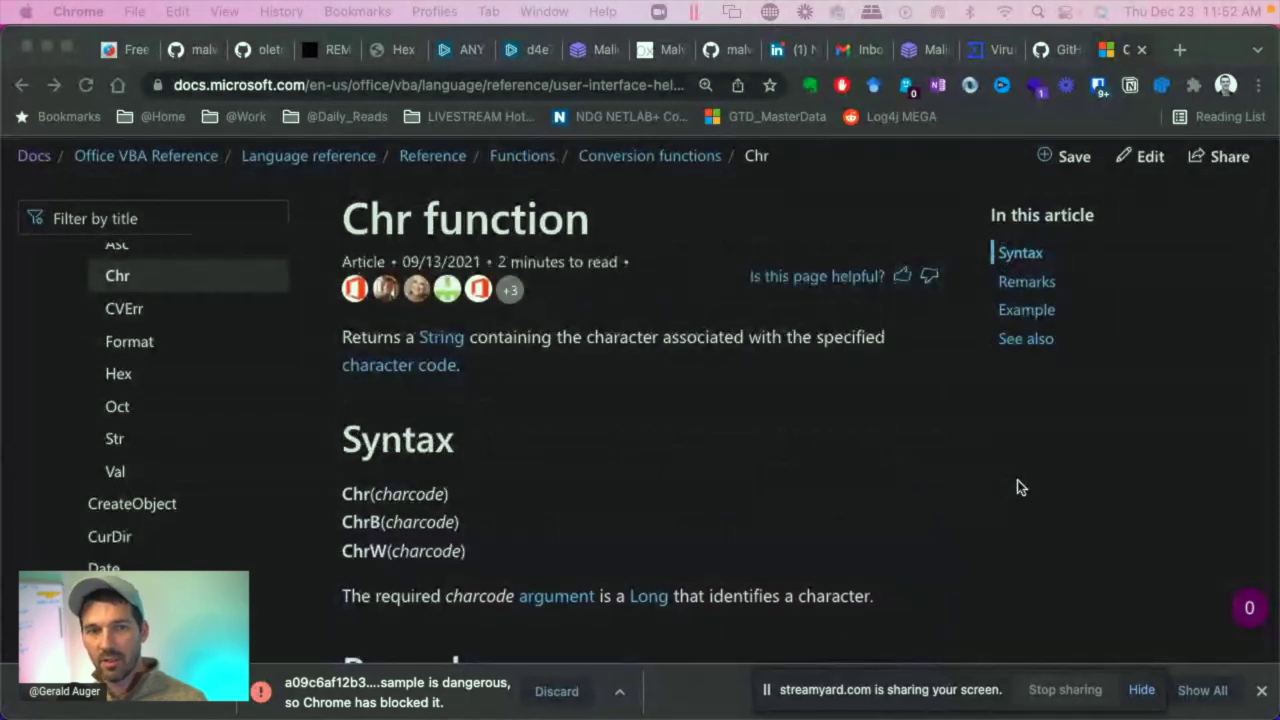
Step: Open the Character set (0 - 127) table from the Chr function reference
scroll(1017, 480, down, 10)
scroll(1034, 480, down, 3)
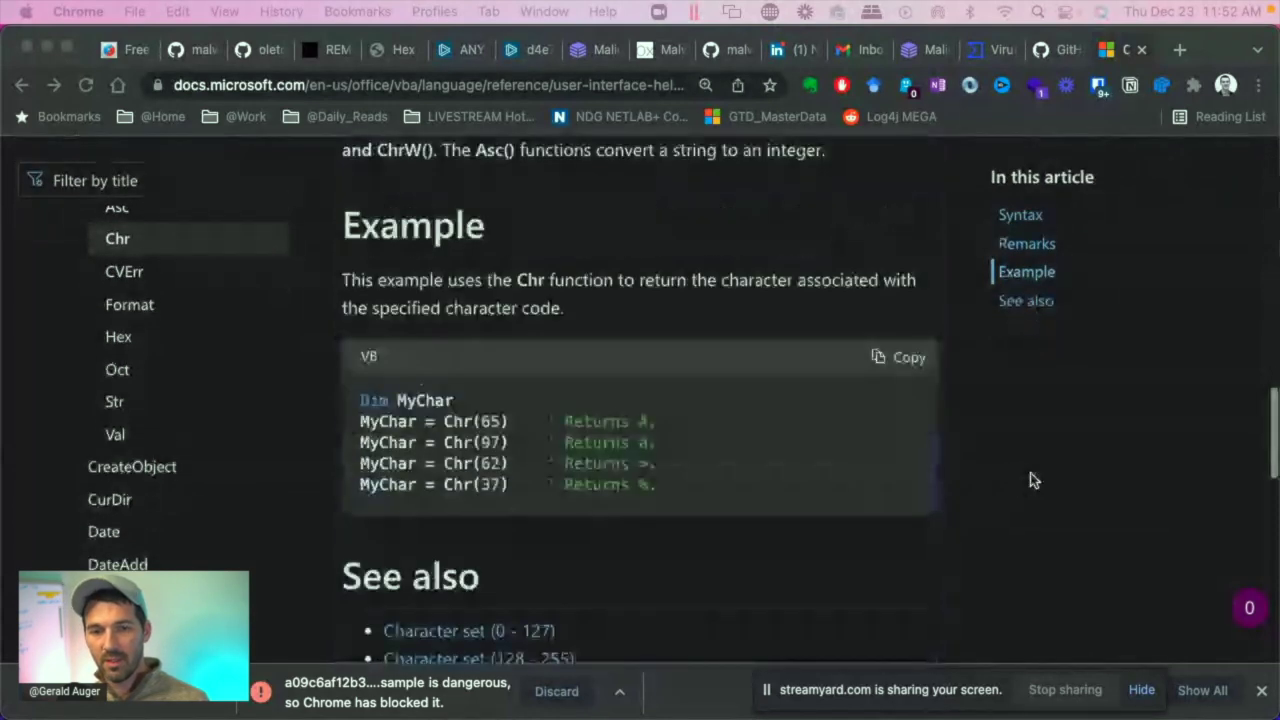
scroll(1026, 491, down, 6)
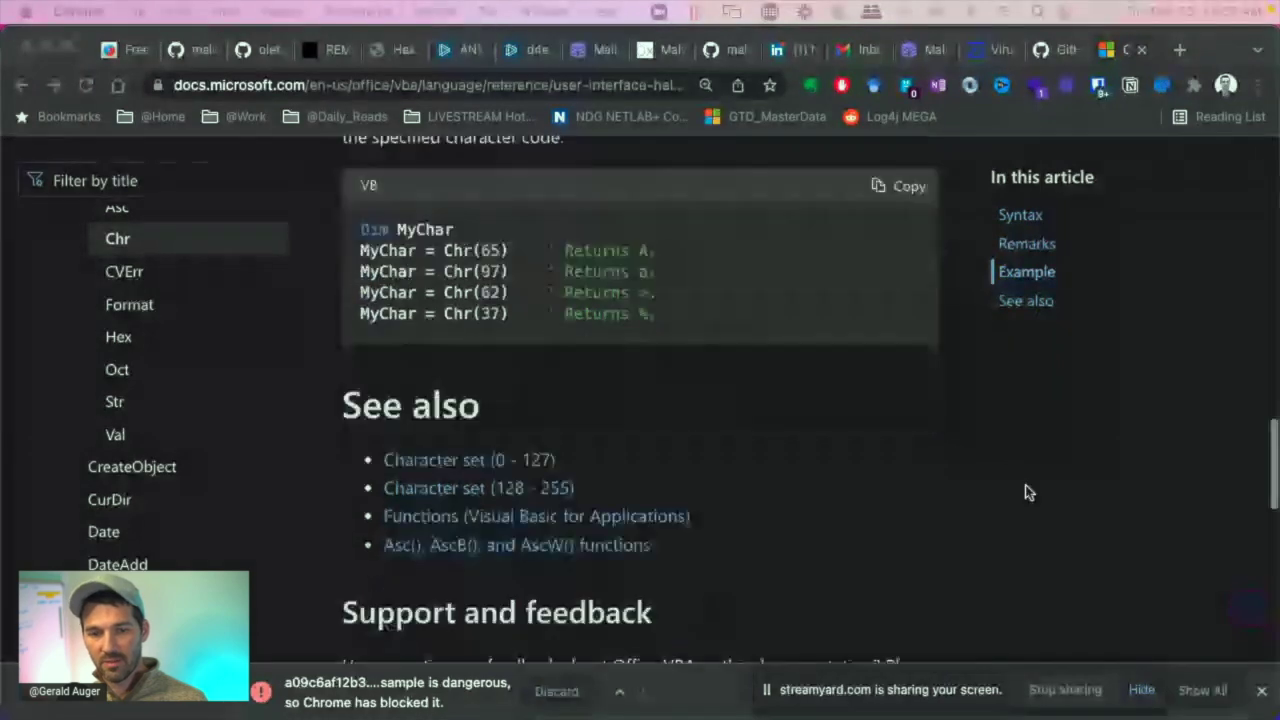
click(490, 186)
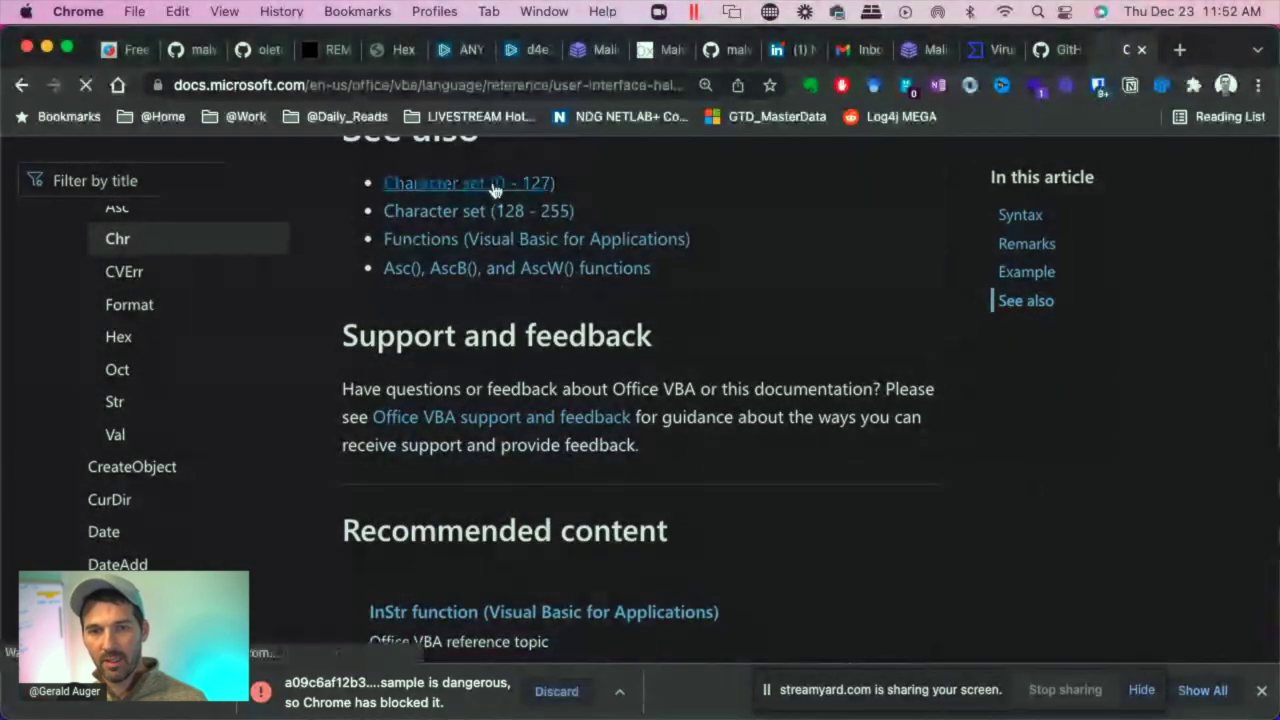
scroll(900, 530, down, 2)
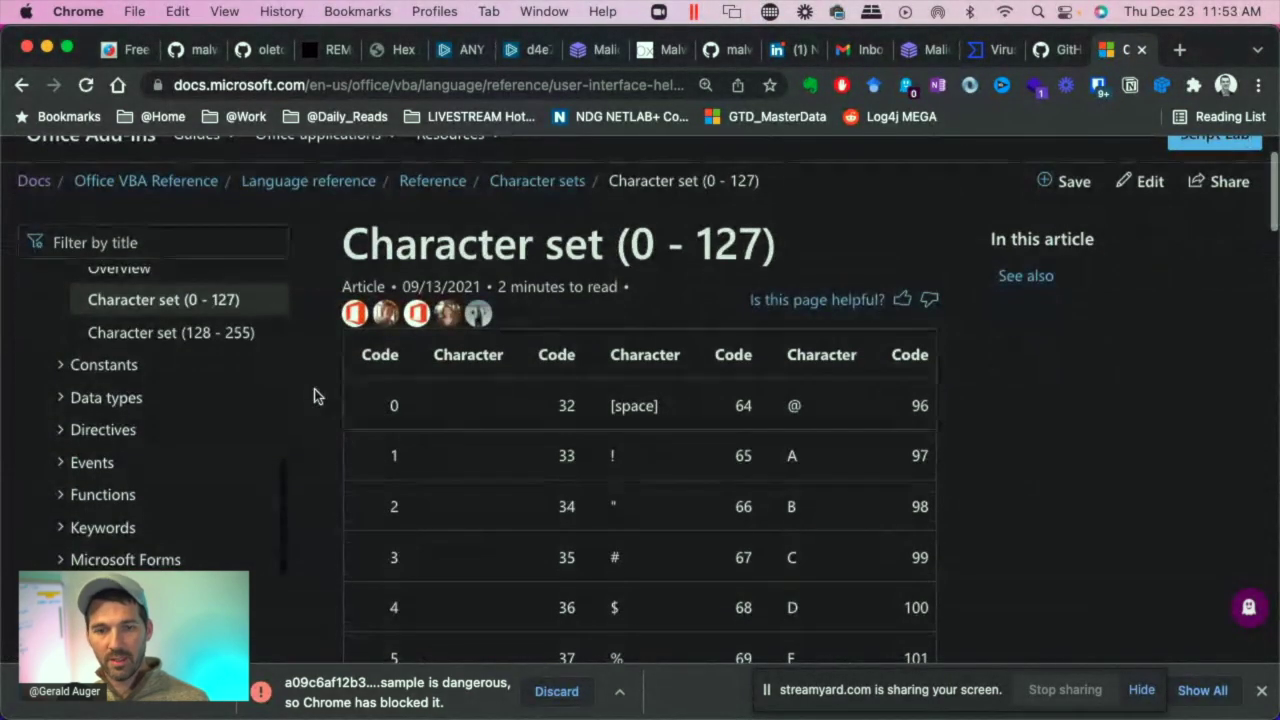
scroll(588, 455, down, 2)
Step: Check oie_w(109) on line 8 against the table, finding code 87 (W)
key(super+Tab)
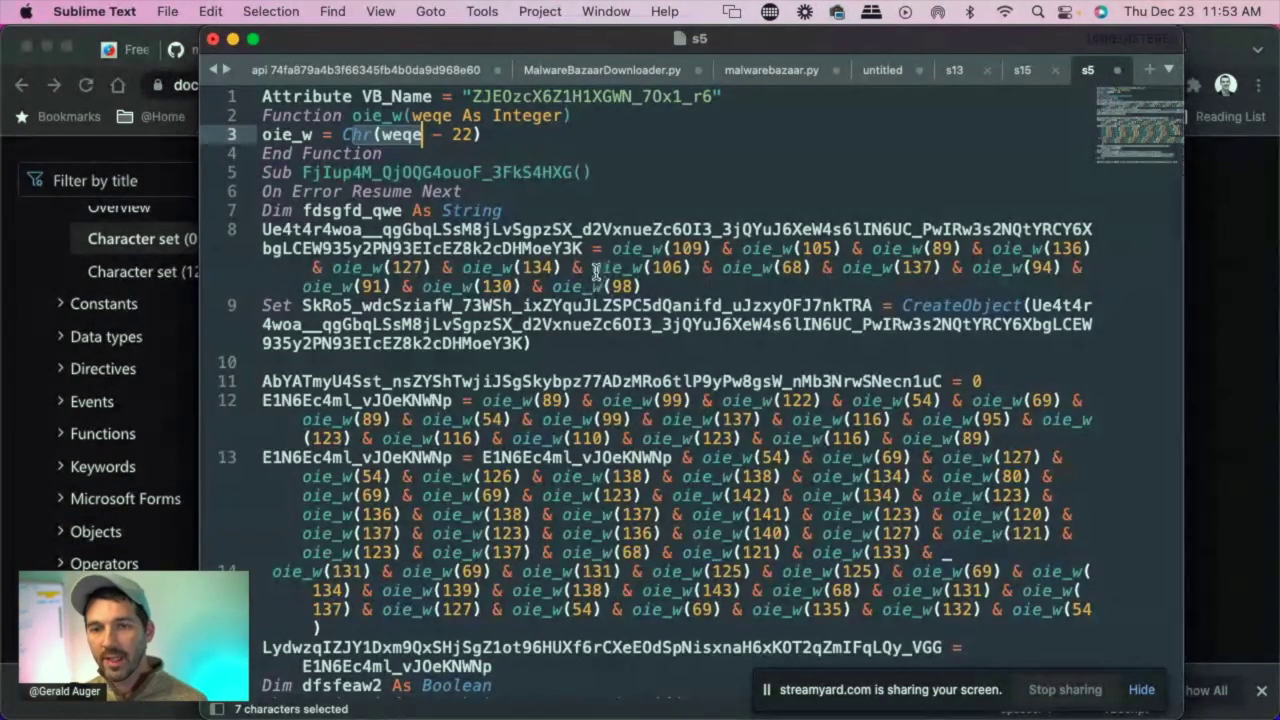
drag(672, 248, 682, 248)
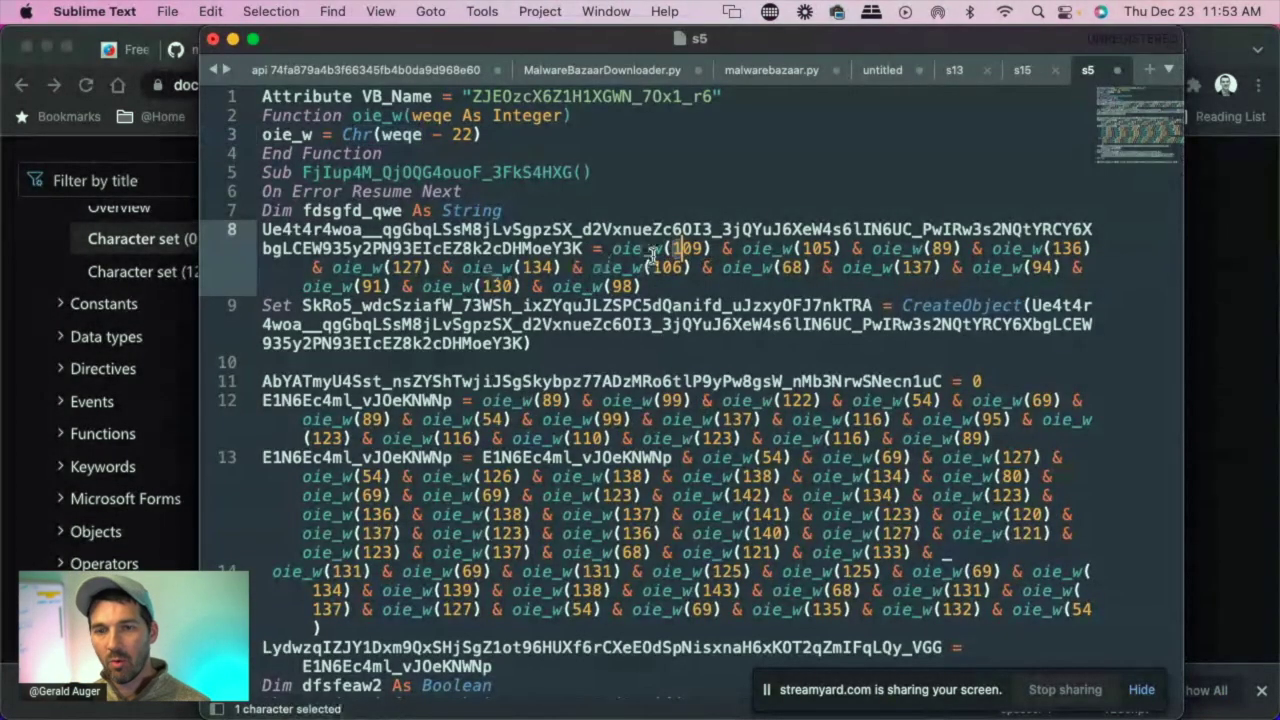
click(676, 248)
drag(676, 248, 690, 257)
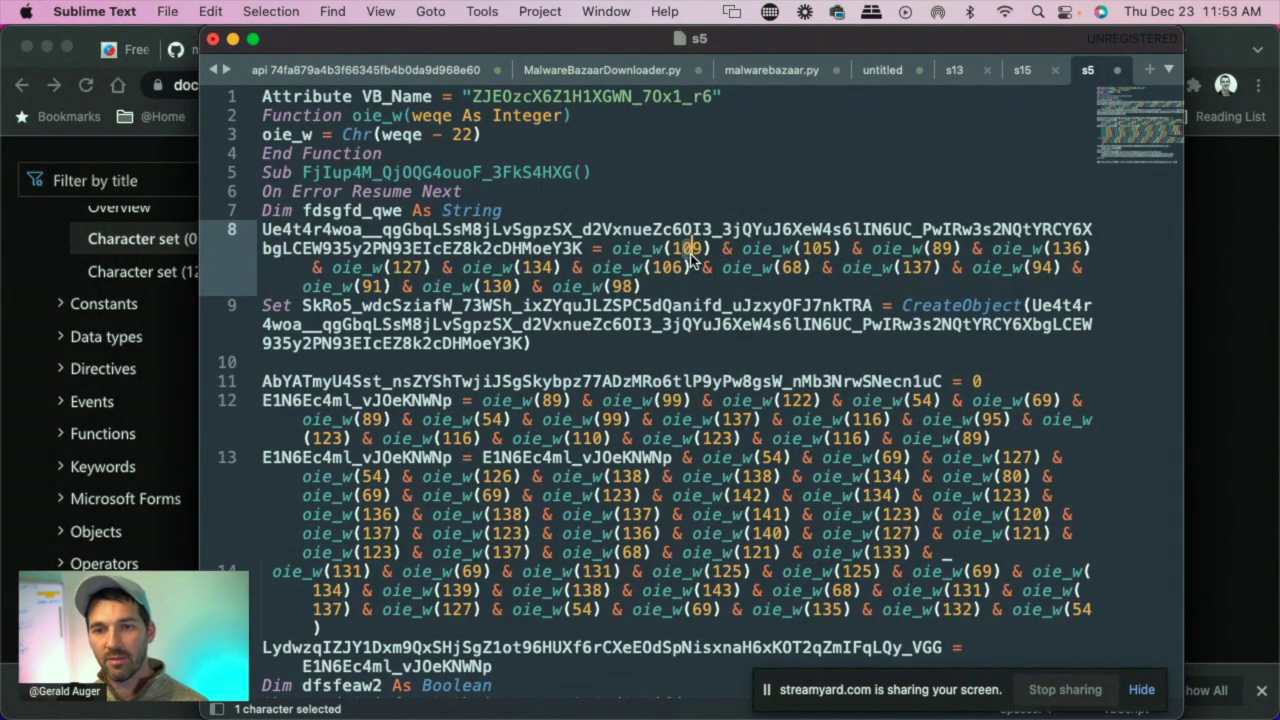
key(super+Tab)
scroll(871, 471, down, 10)
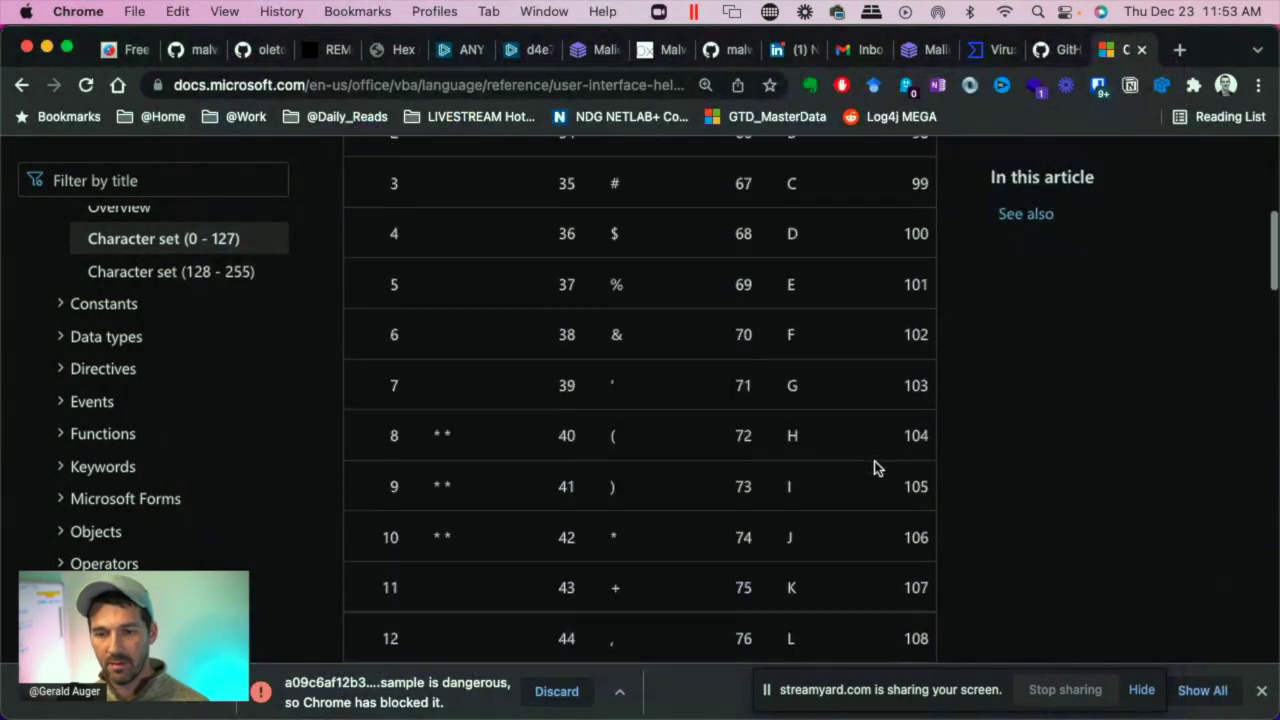
scroll(880, 470, down, 5)
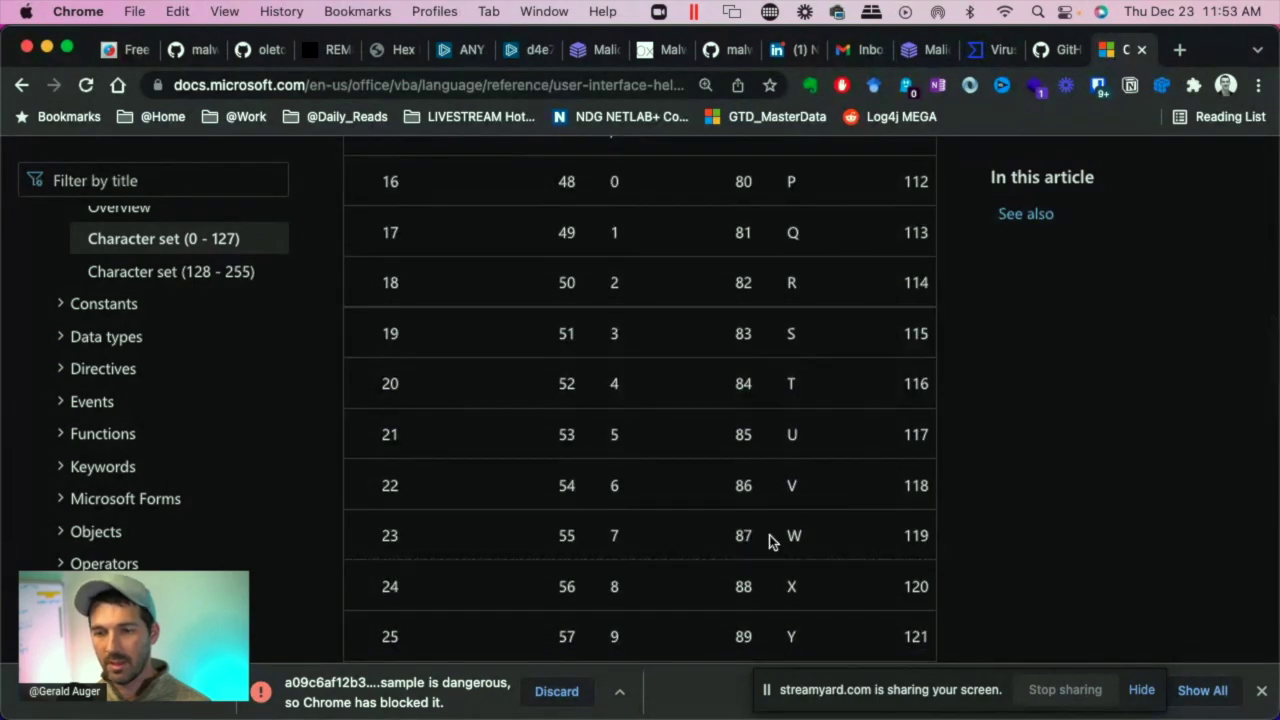
drag(774, 537, 826, 537)
key(super+Tab)
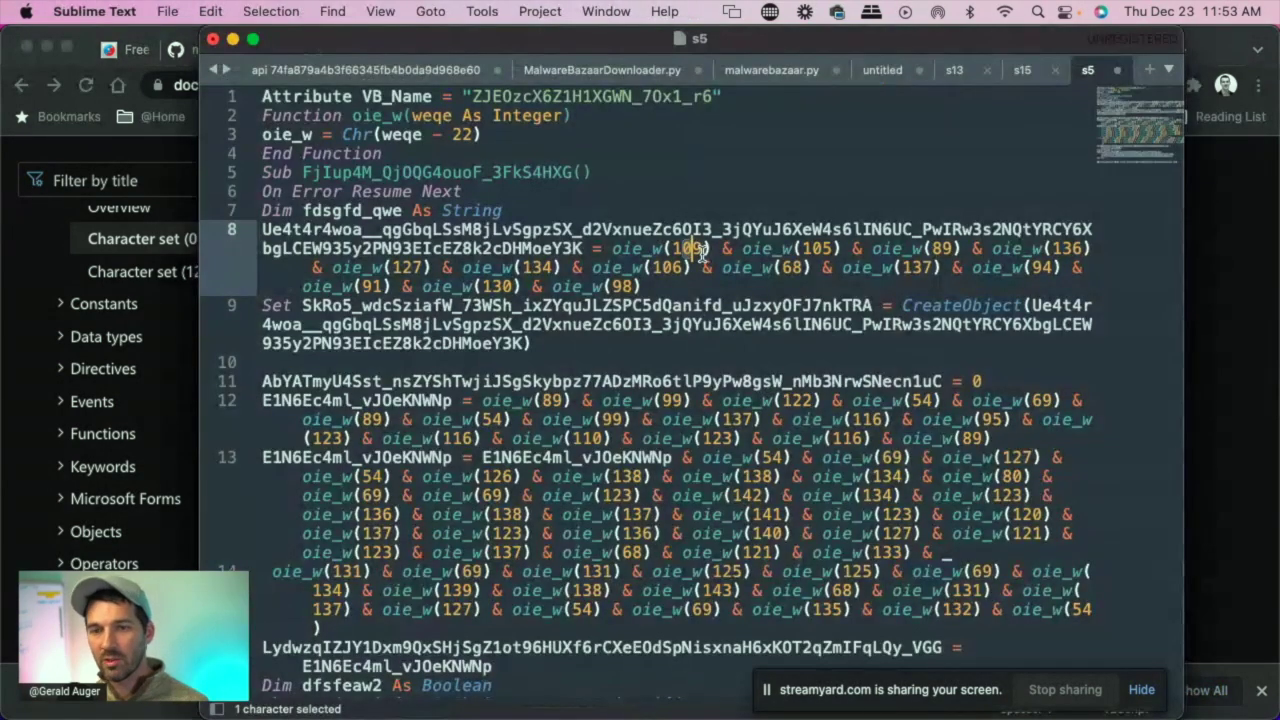
scroll(870, 457, down, 5)
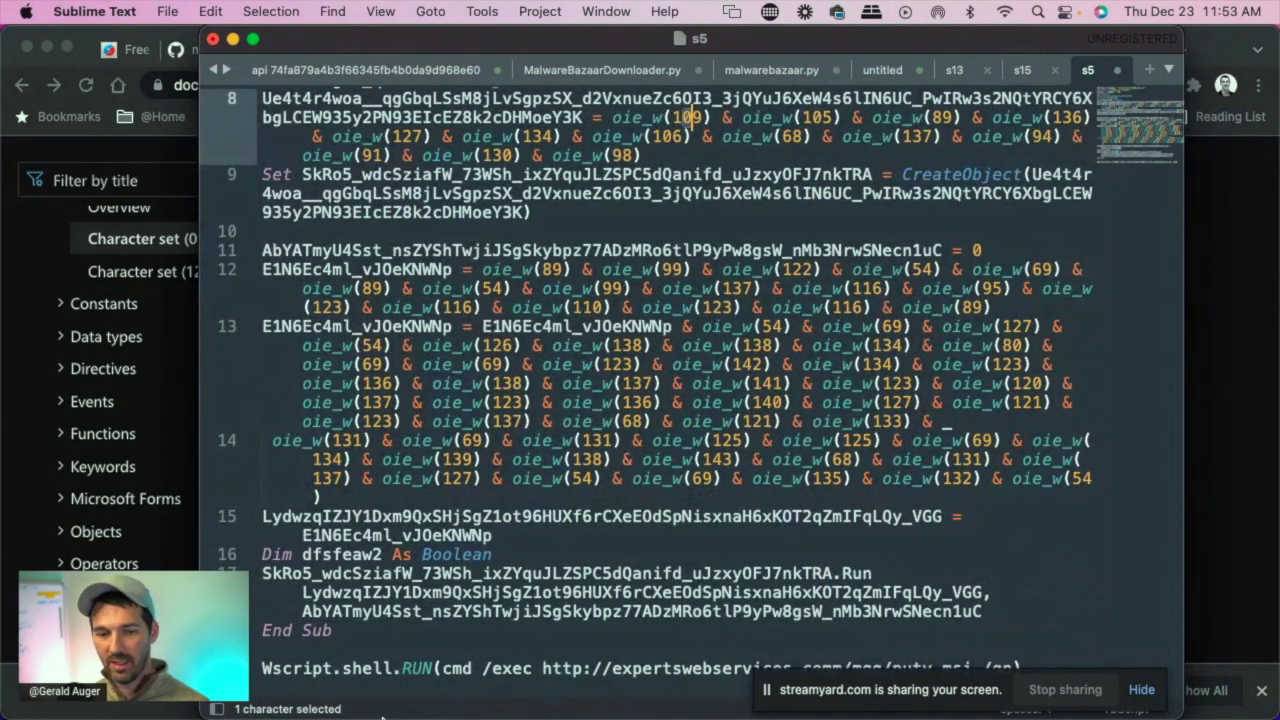
triple_click(260, 672)
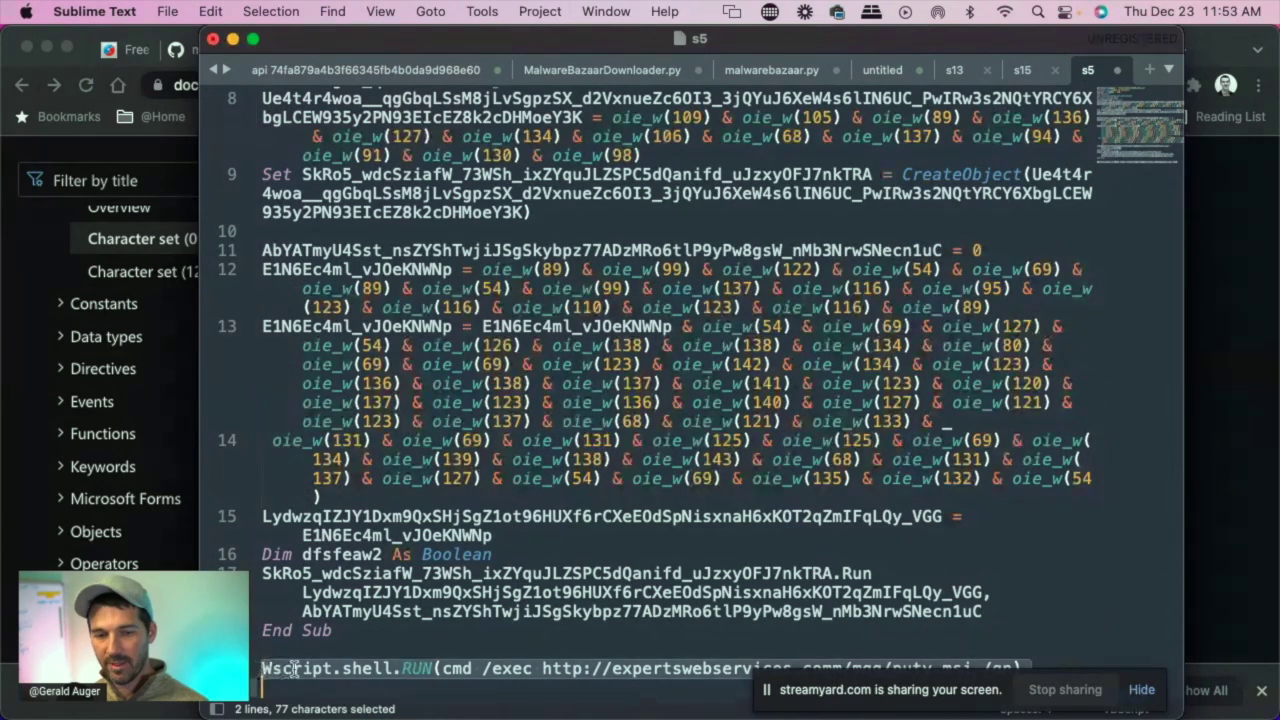
click(263, 668)
drag(263, 668, 395, 668)
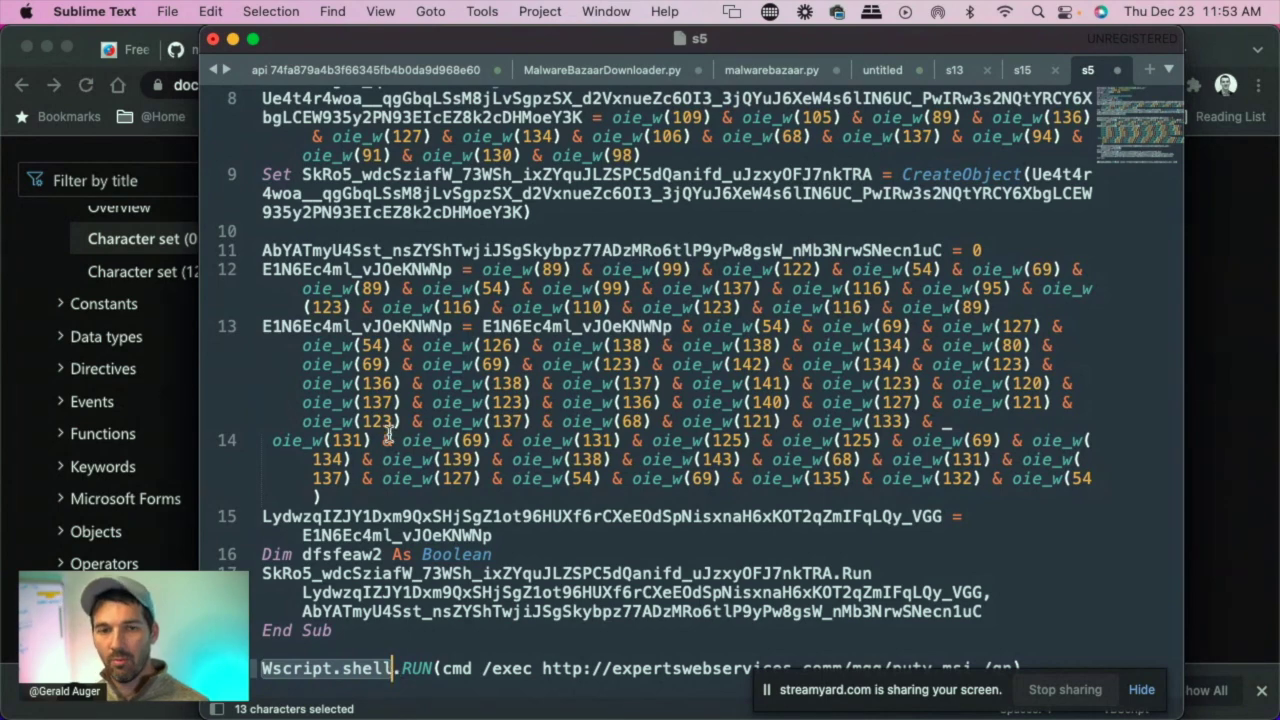
scroll(413, 450, up, 3)
scroll(413, 450, down, 2)
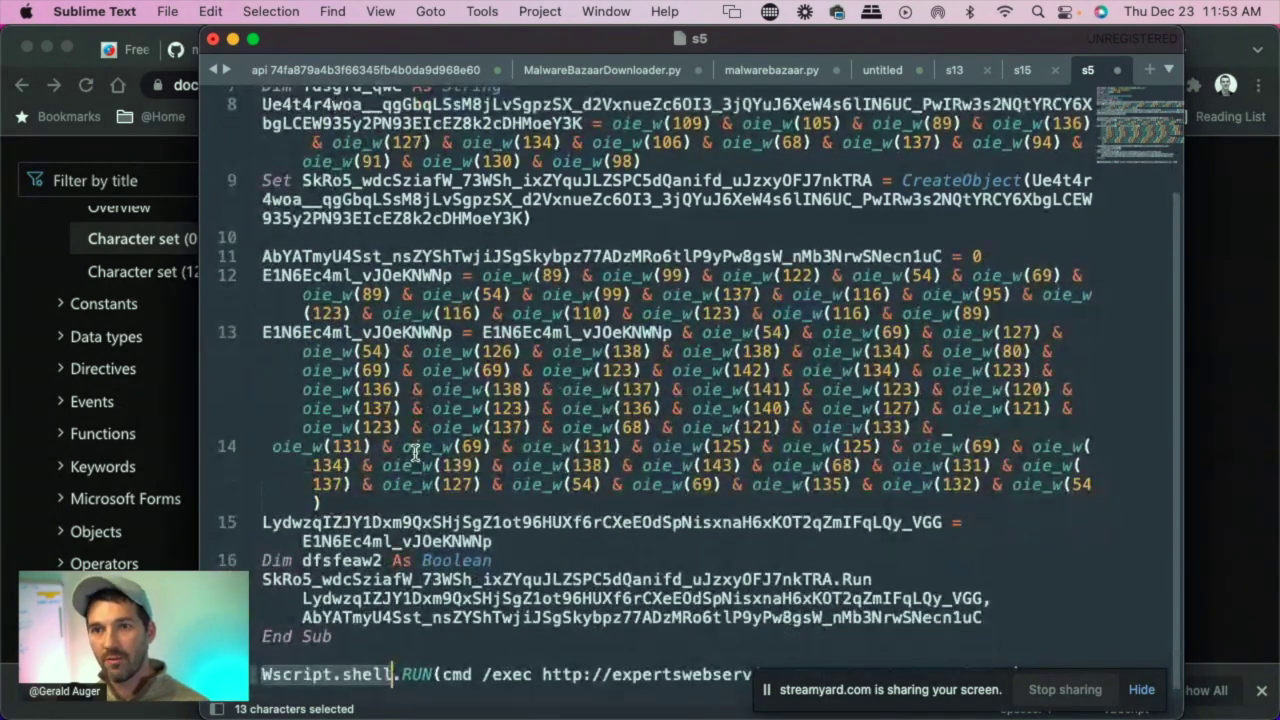
scroll(413, 450, up, 5)
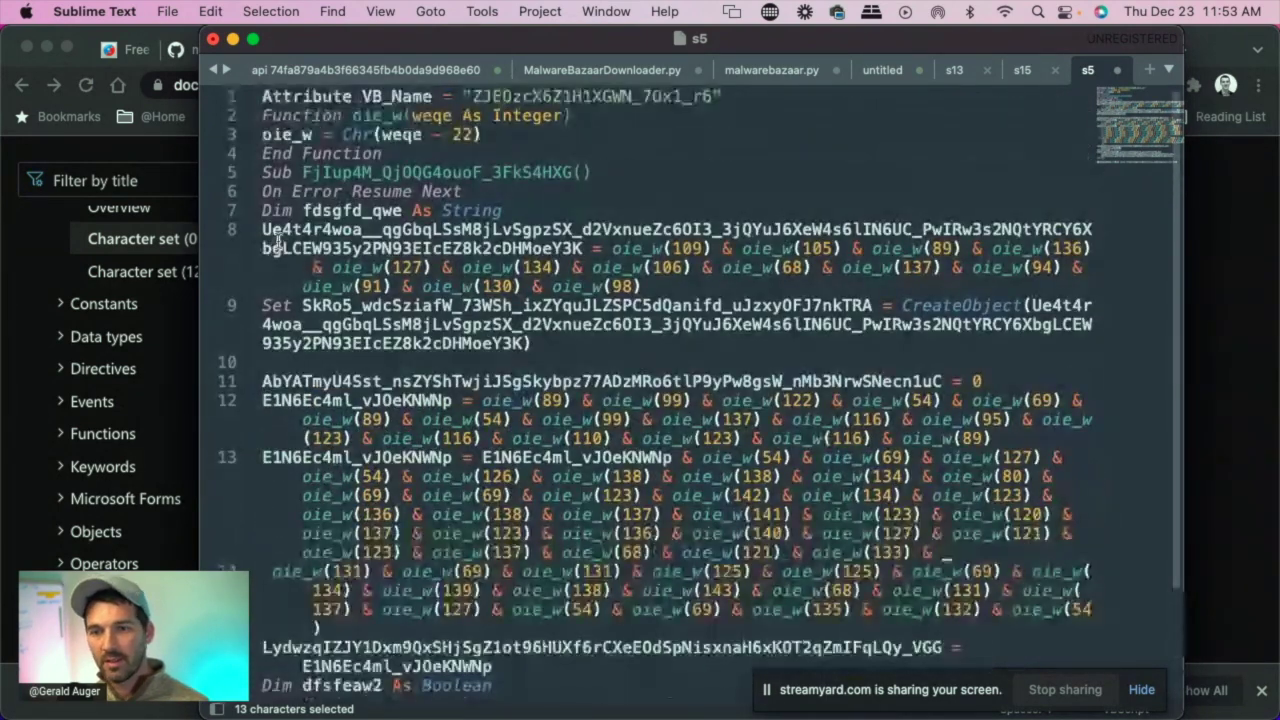
drag(902, 305, 1022, 306)
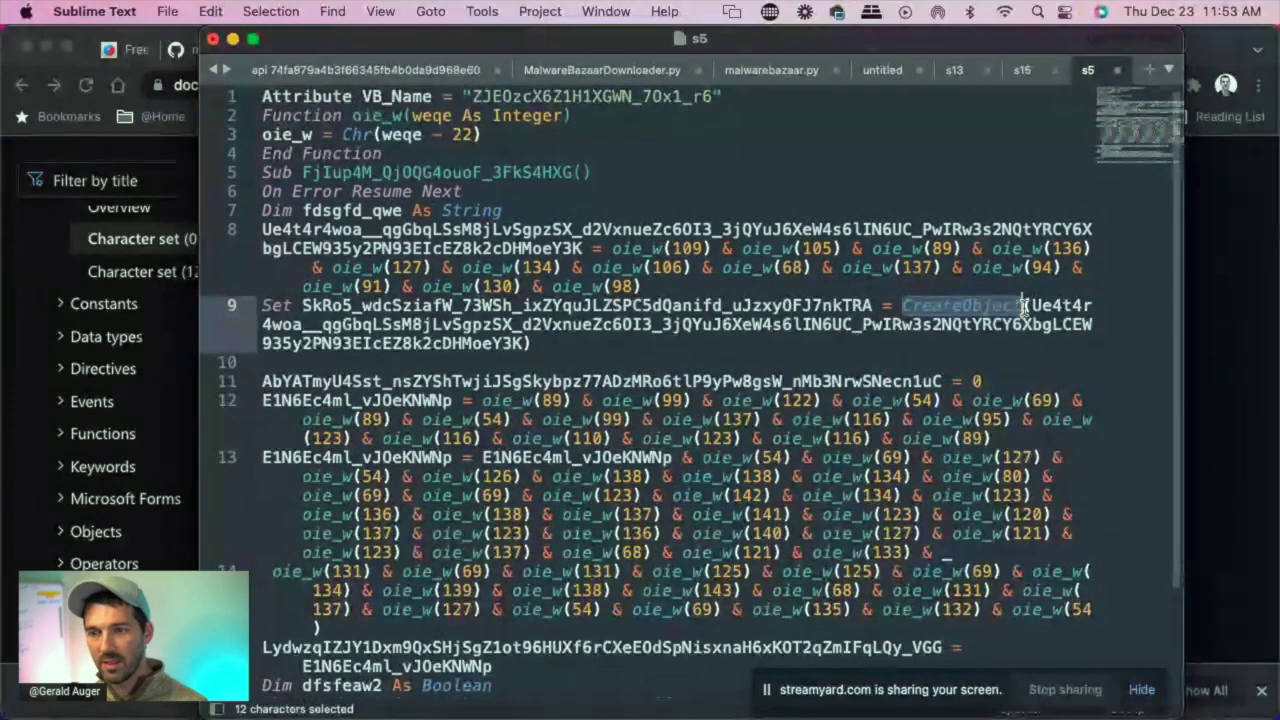
click(1024, 305)
shift+click(522, 343)
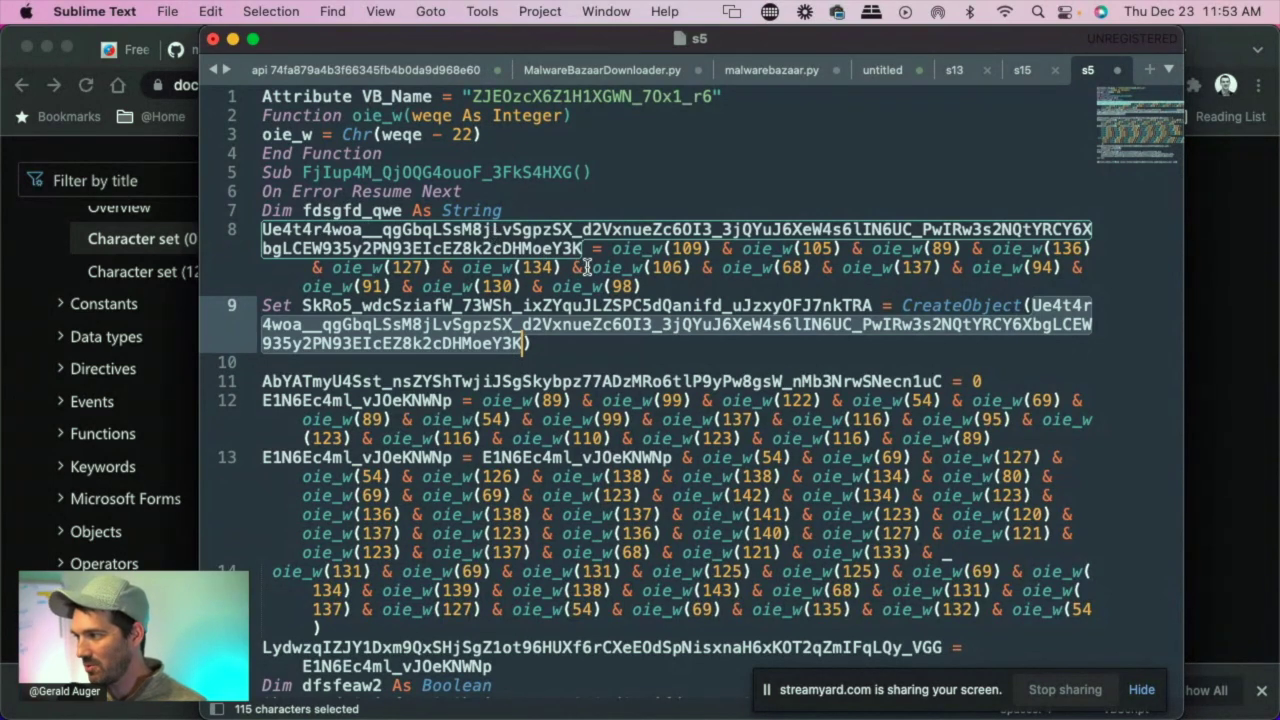
key(Right)
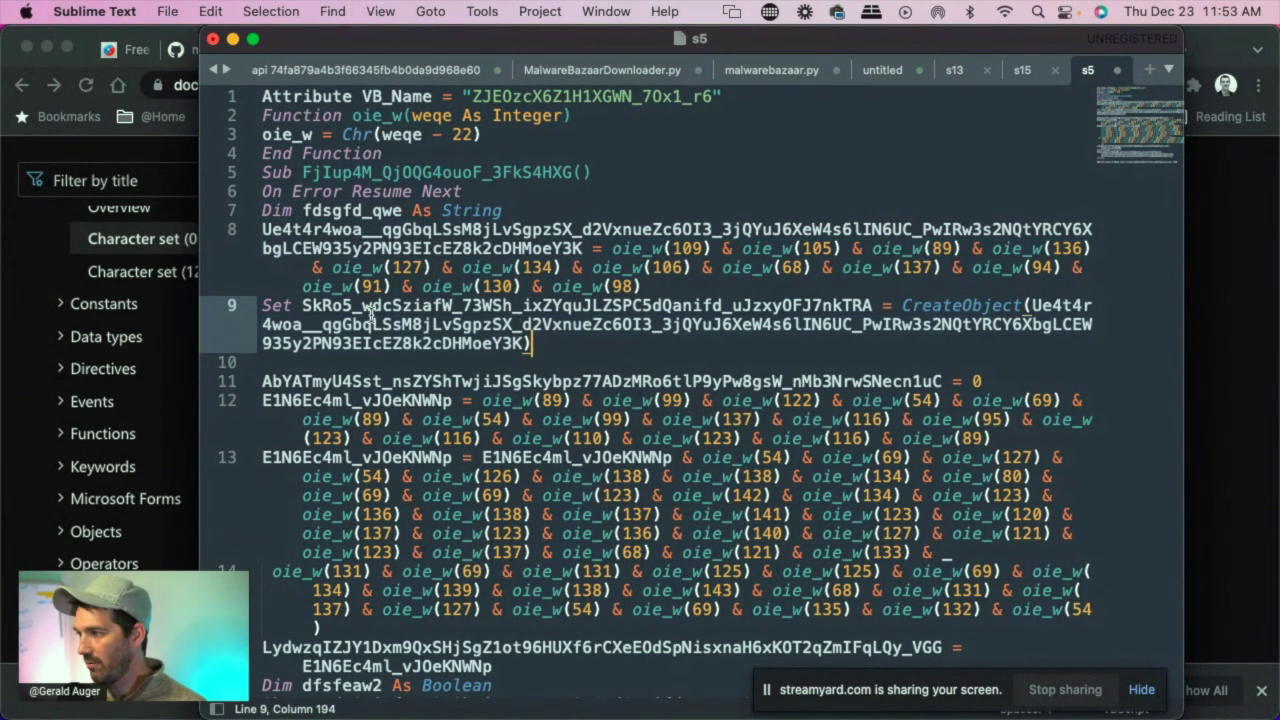
drag(307, 303, 874, 302)
scroll(787, 376, down, 3)
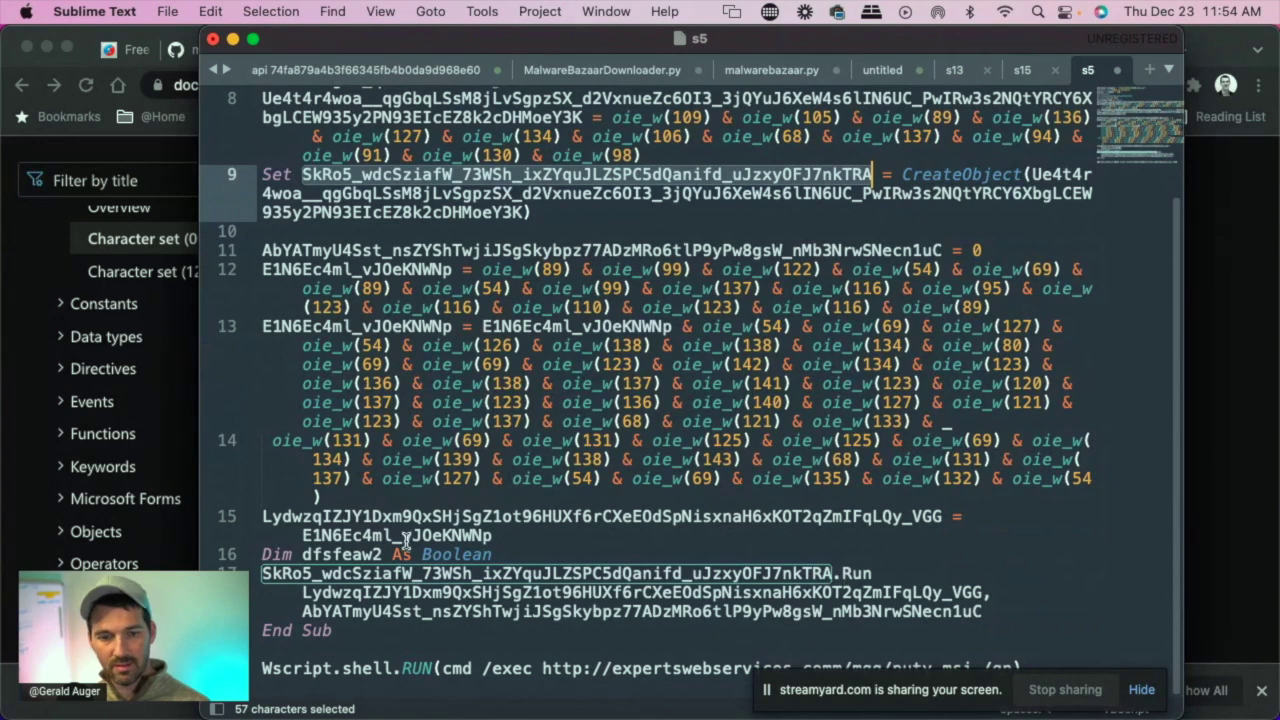
drag(833, 573, 872, 573)
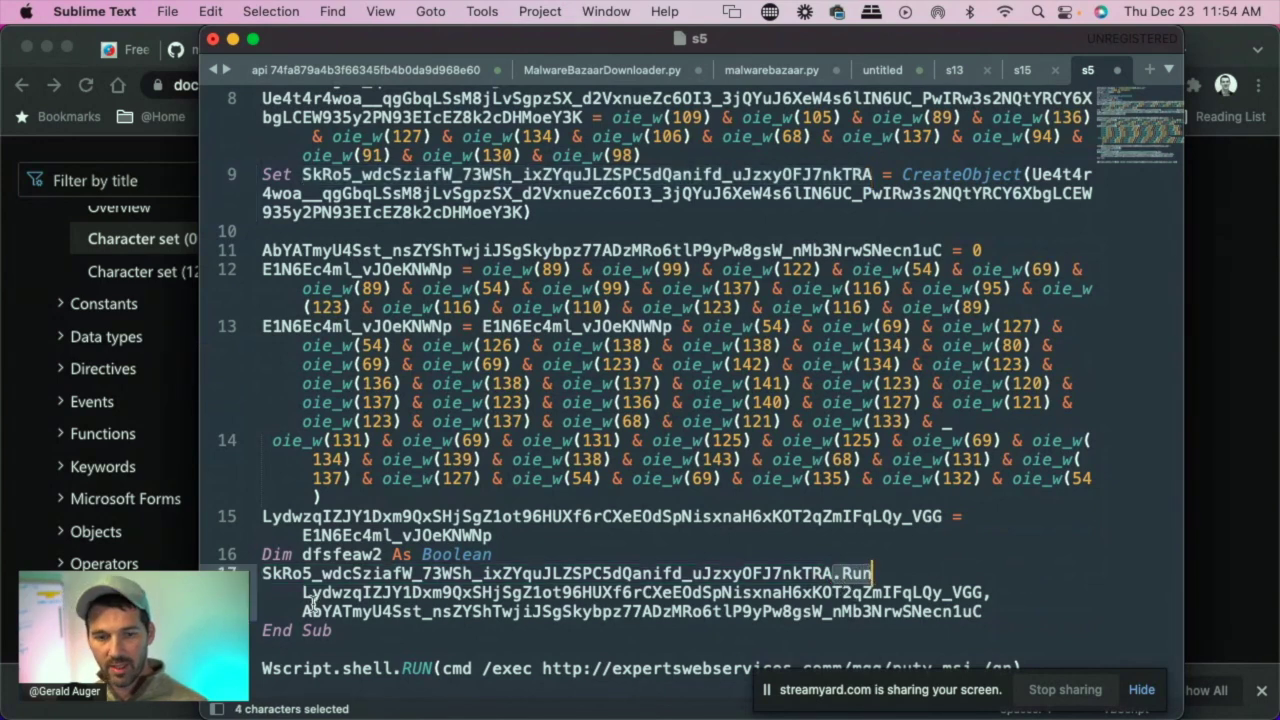
drag(303, 592, 980, 615)
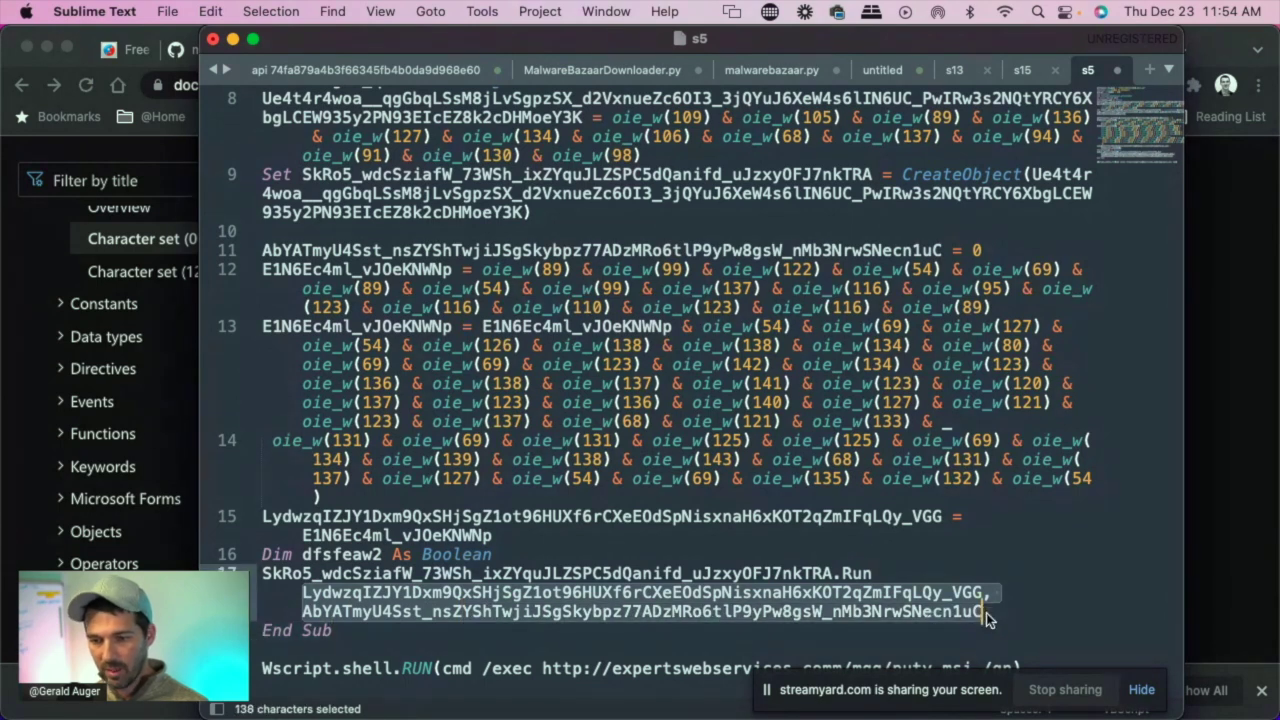
click(984, 615)
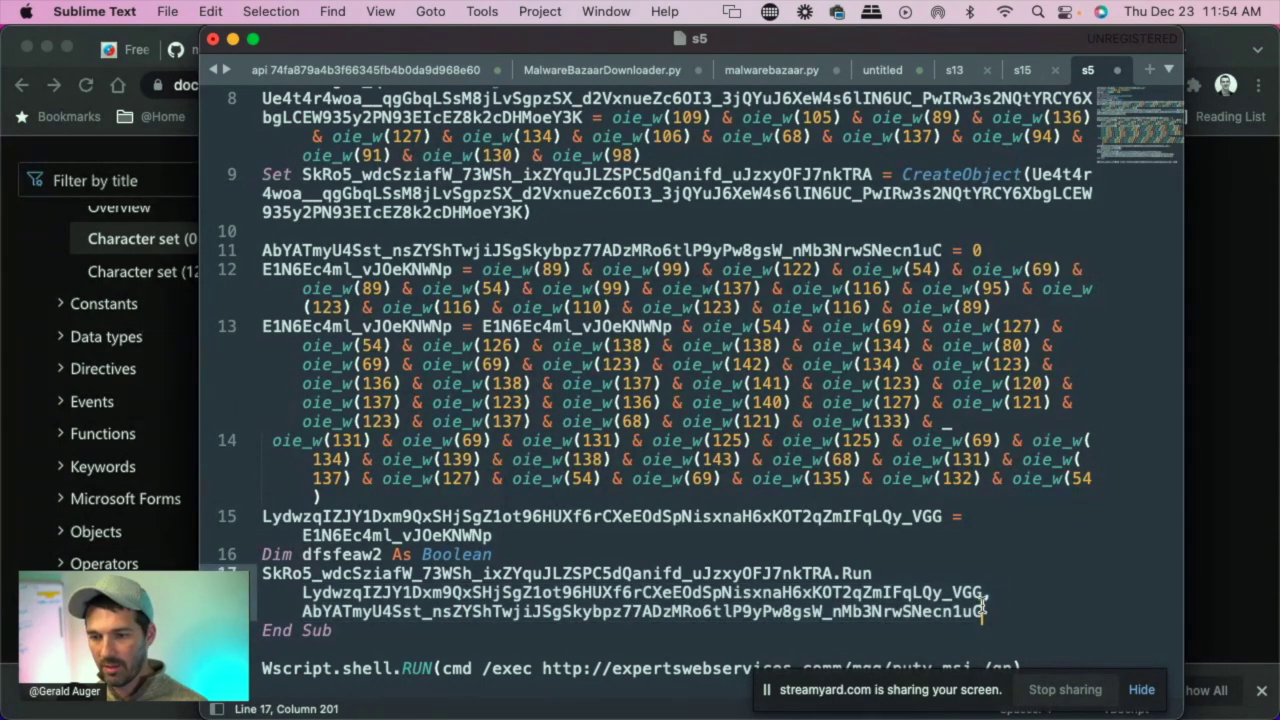
Step: Trace the first Run argument, variable E1N6Ec4ml_vJOeKNWNp, and the character codes on lines 12–14
drag(990, 592, 304, 592)
scroll(430, 600, up, 3)
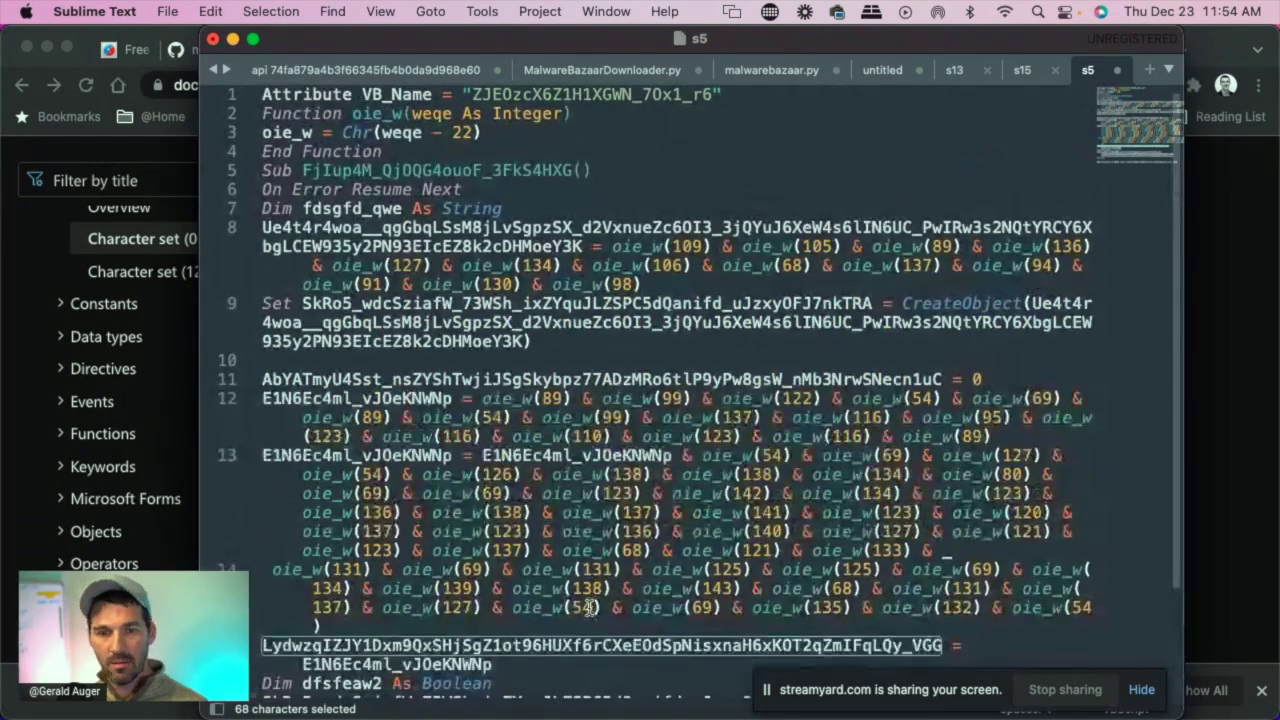
scroll(394, 620, down, 3)
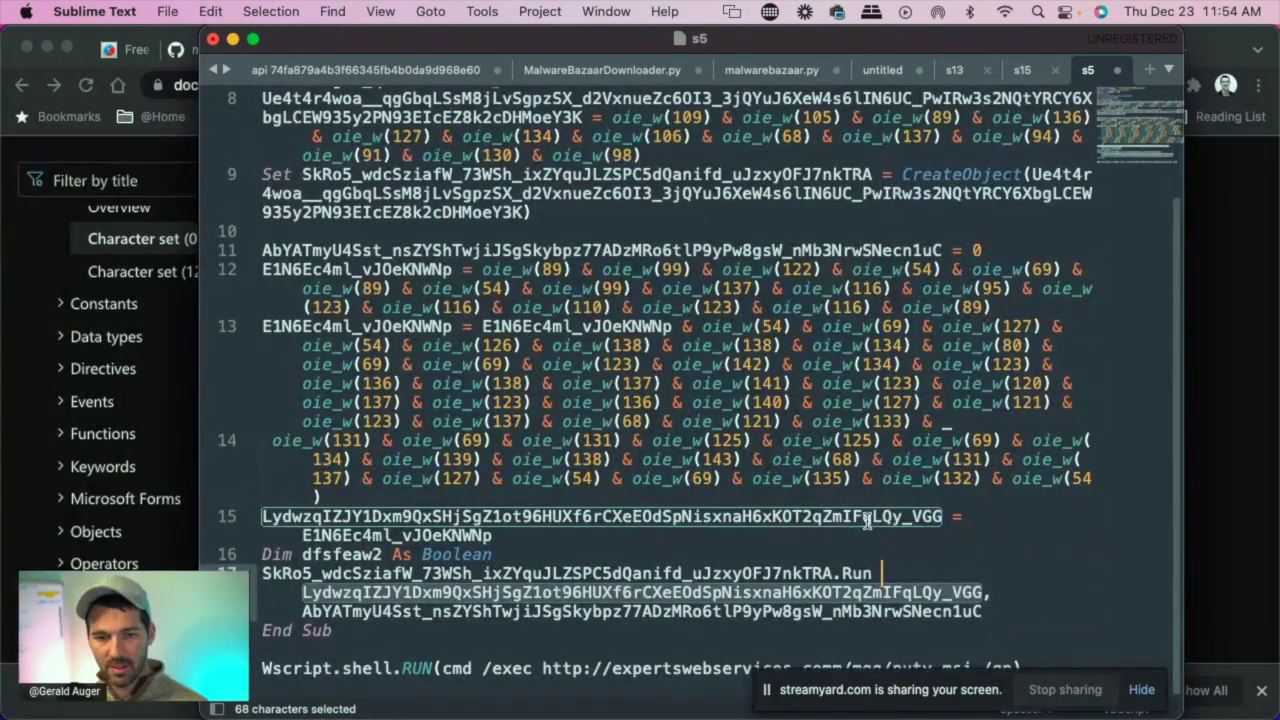
drag(497, 537, 298, 533)
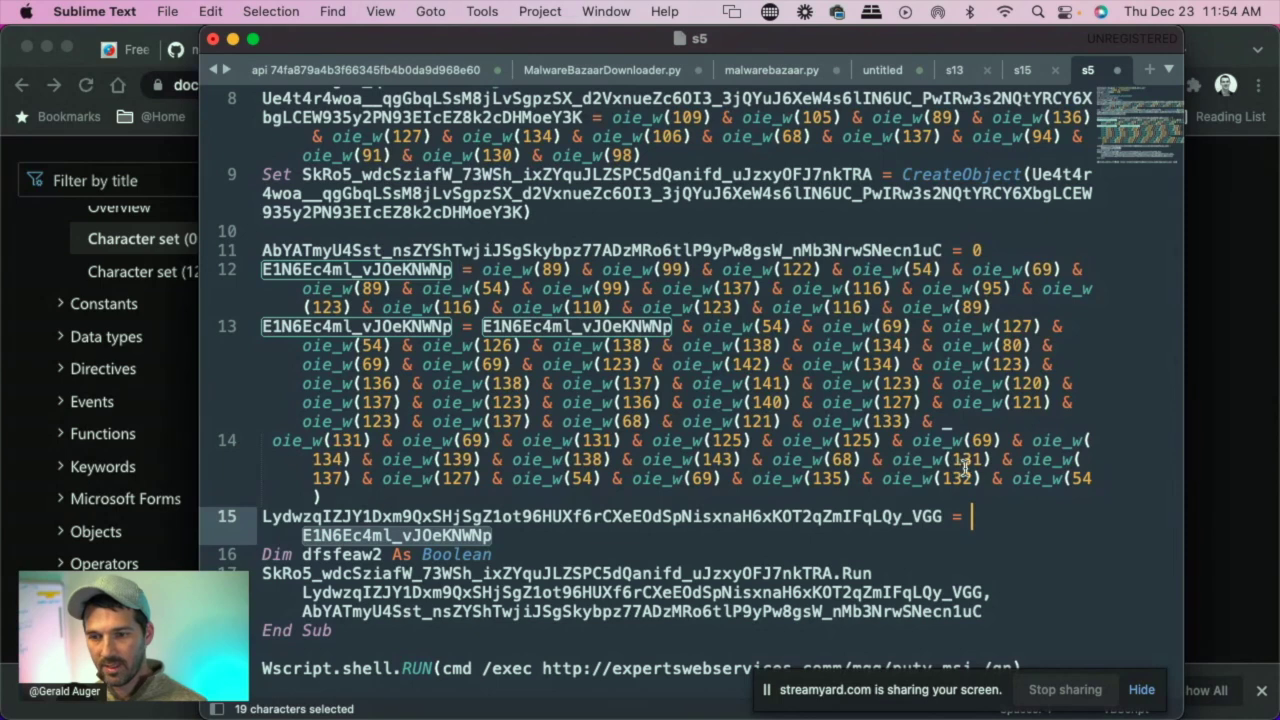
click(1092, 480)
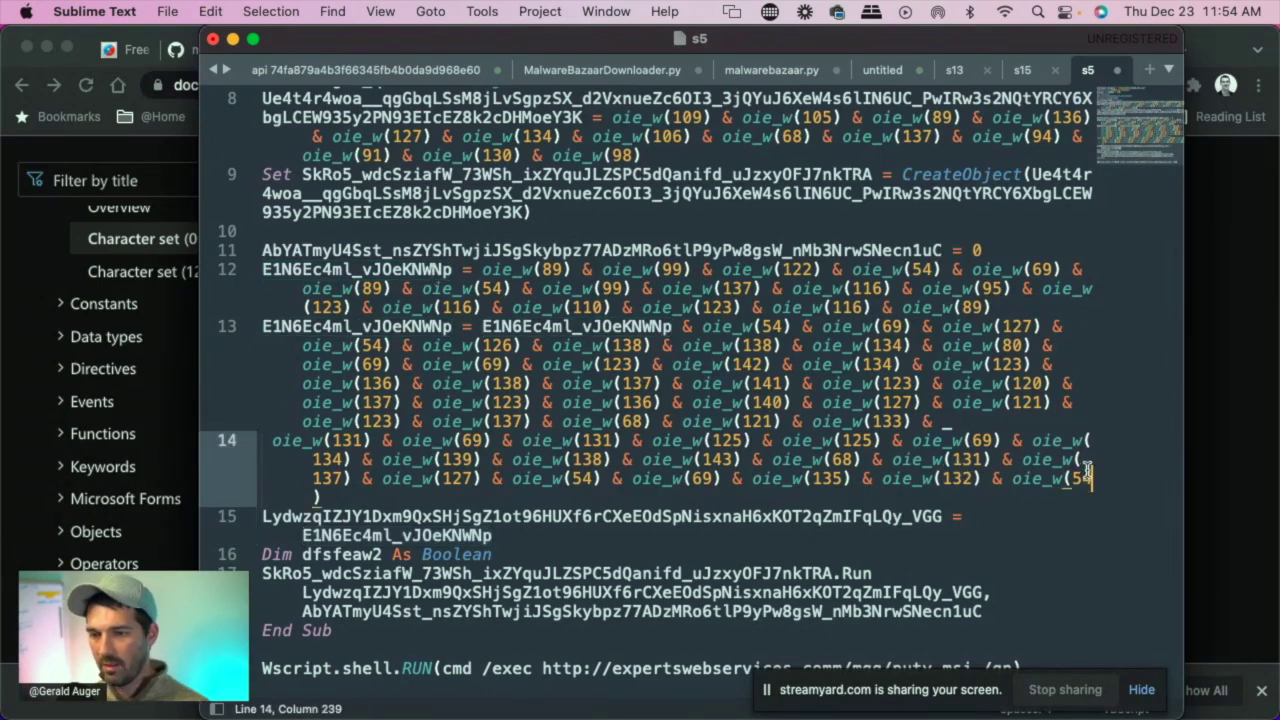
drag(1090, 478, 453, 270)
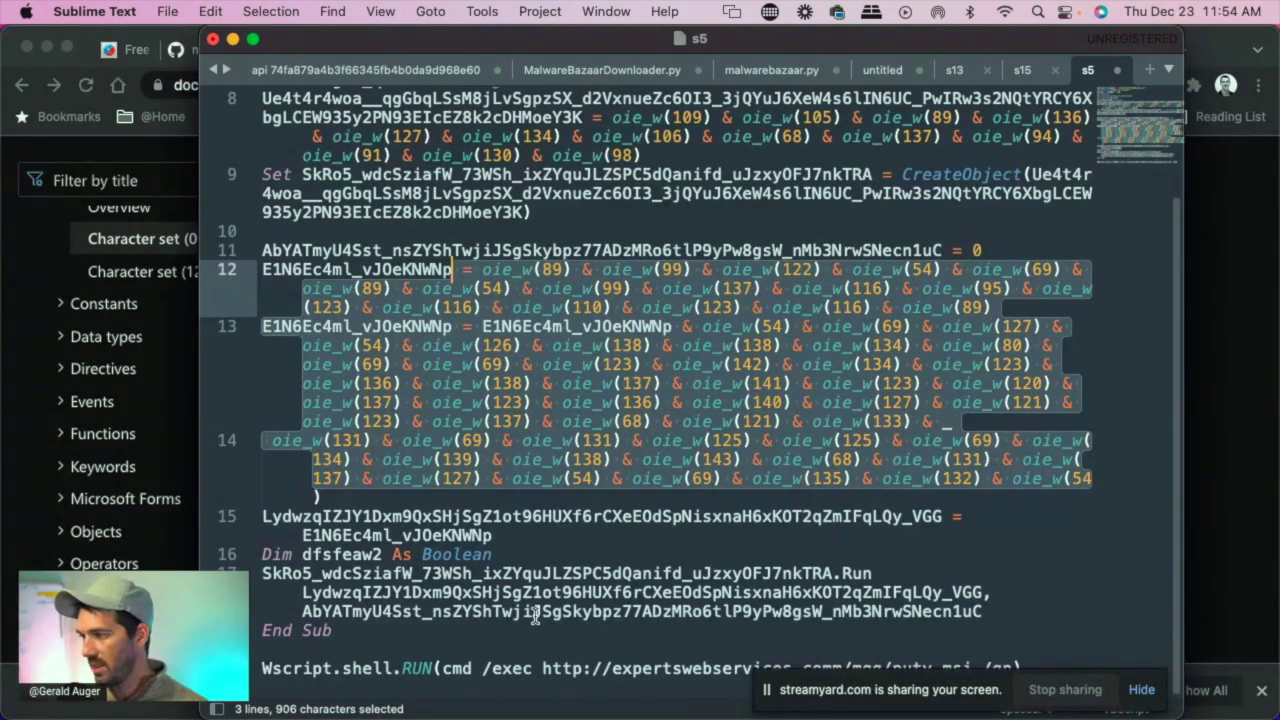
click(478, 680)
Step: Compare the Wscript.shell.RUN command and its download URL with the character table, then hide the editor
drag(262, 668, 772, 680)
drag(1074, 32, 854, 33)
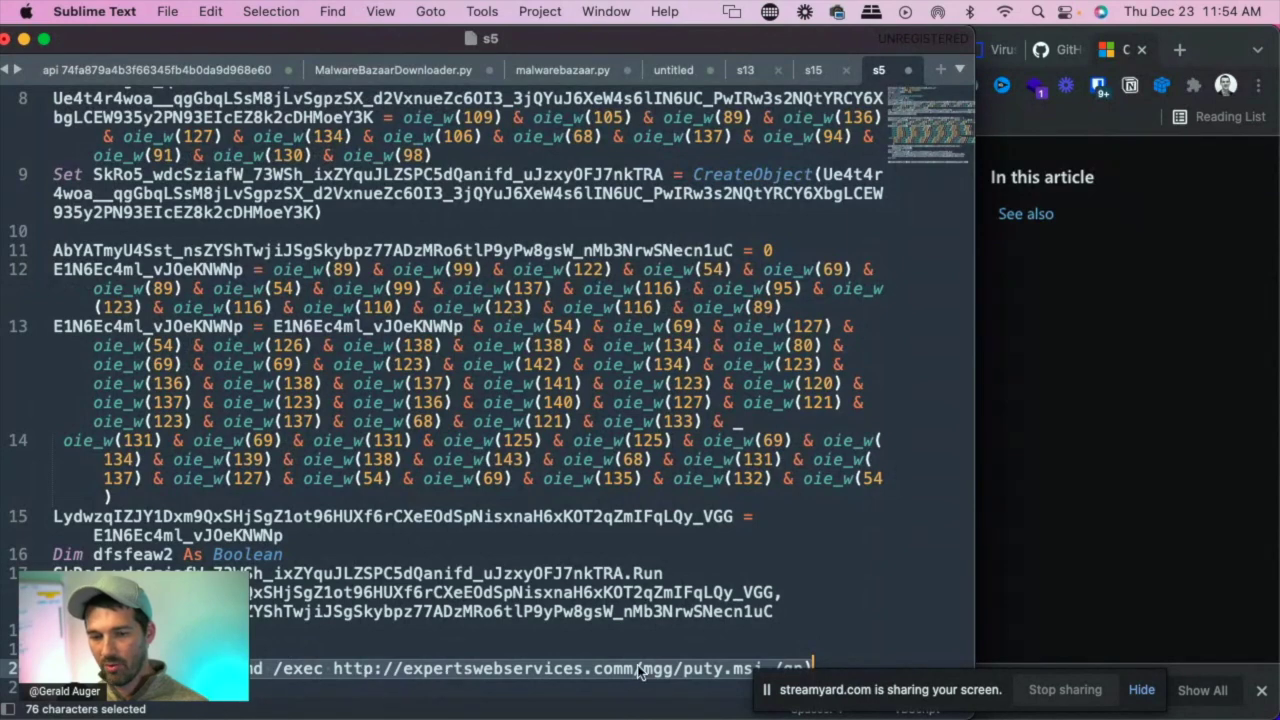
drag(842, 38, 763, 38)
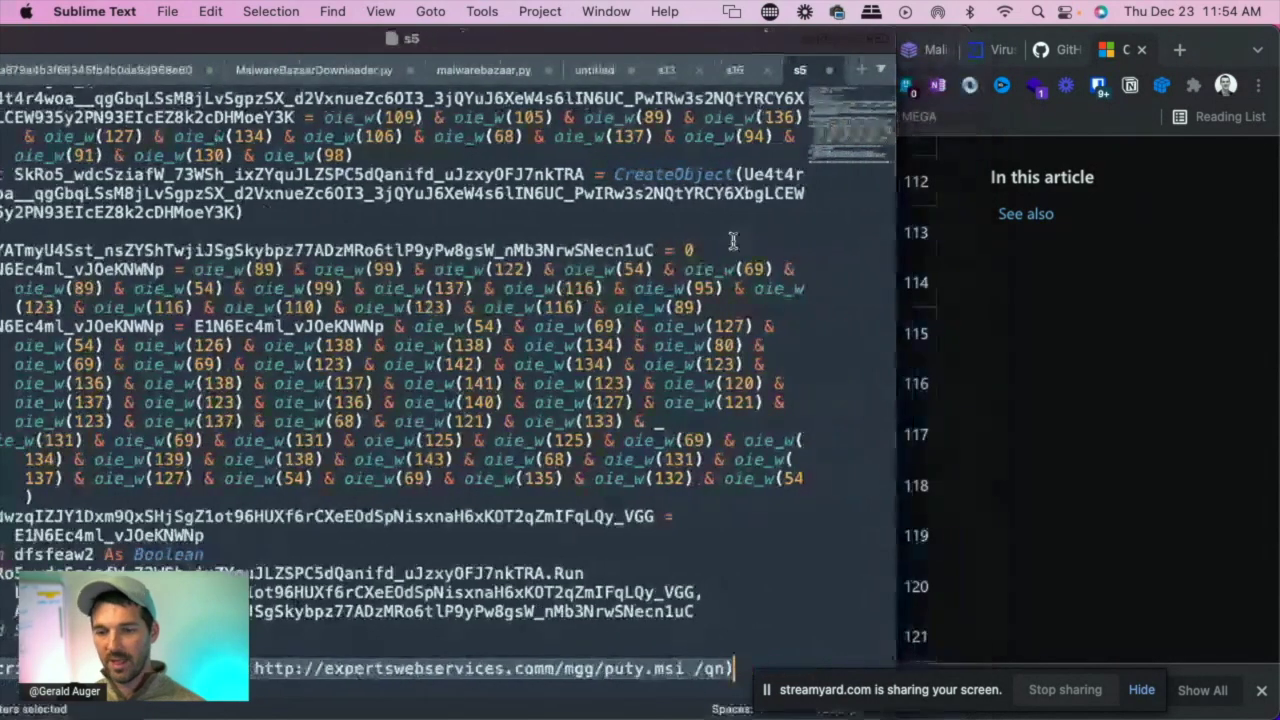
click(690, 667)
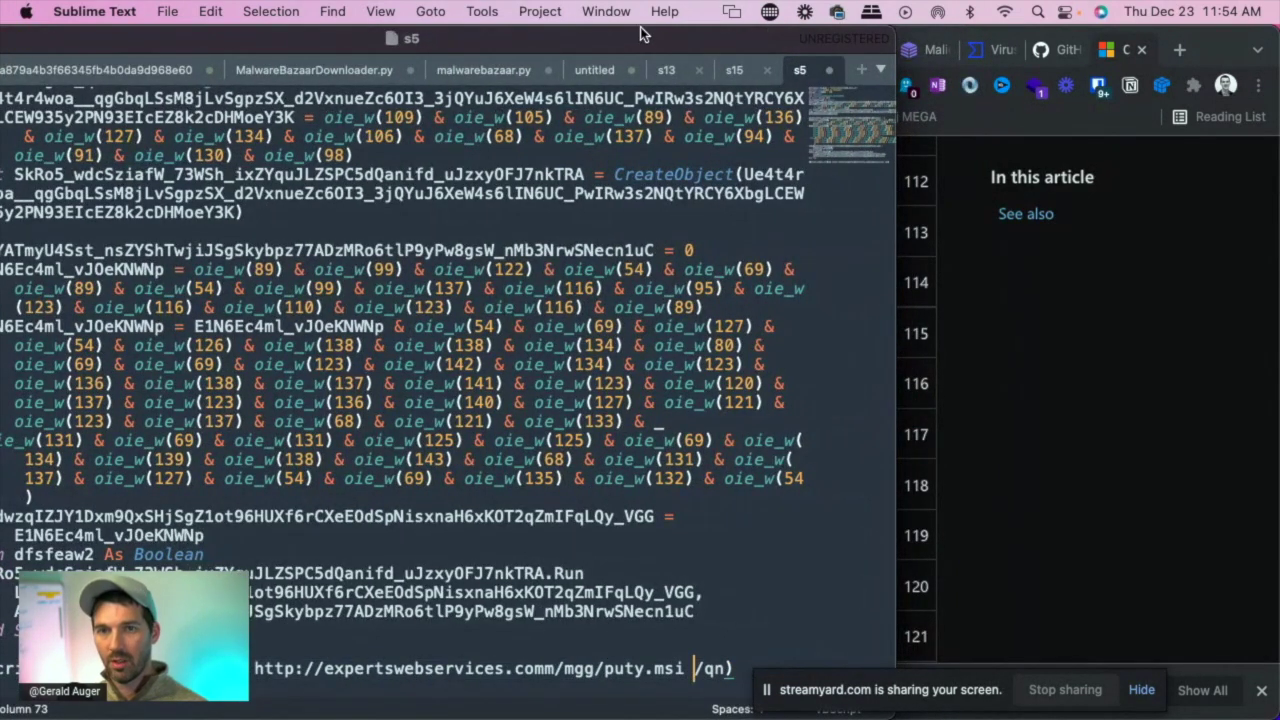
drag(640, 36, 899, 44)
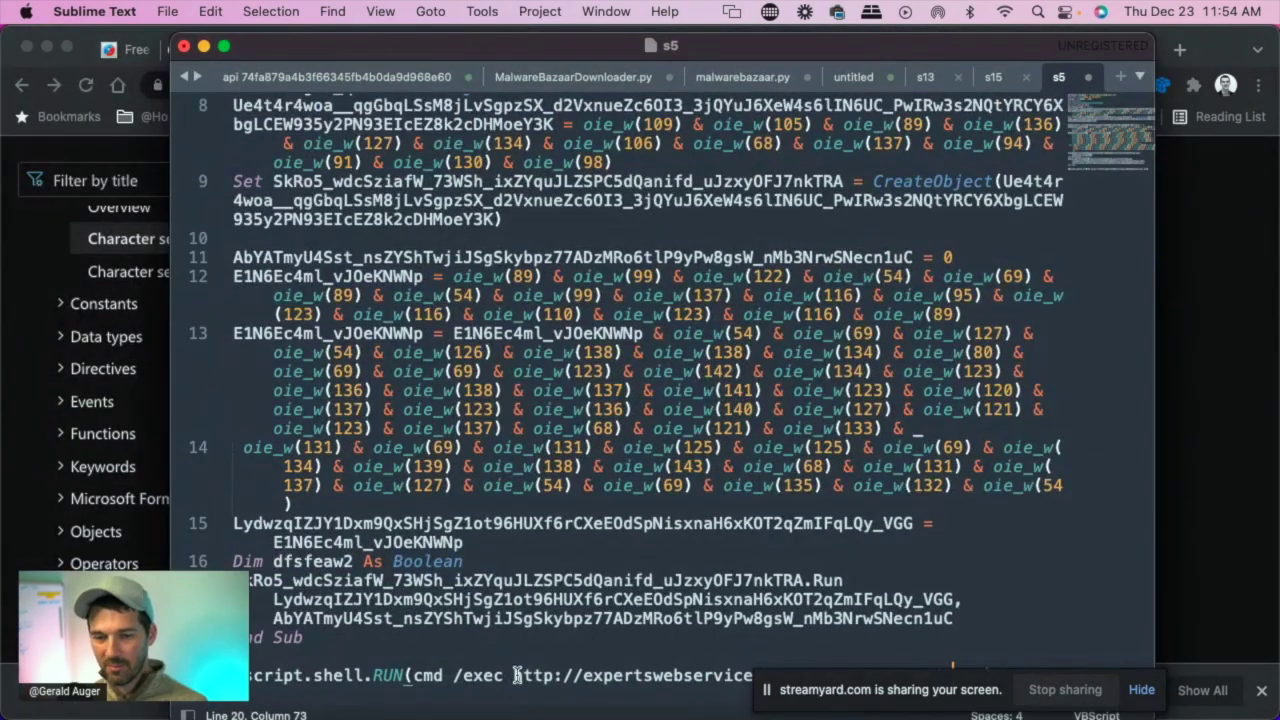
drag(517, 676, 774, 692)
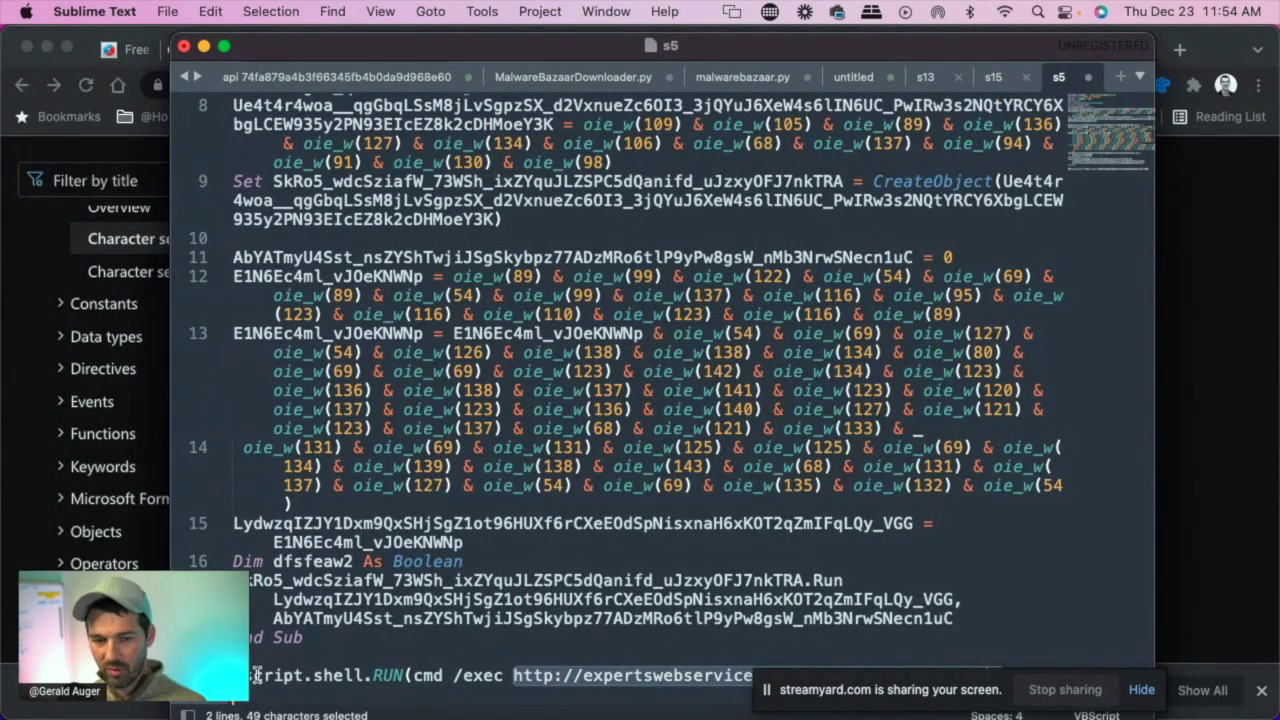
drag(252, 676, 392, 678)
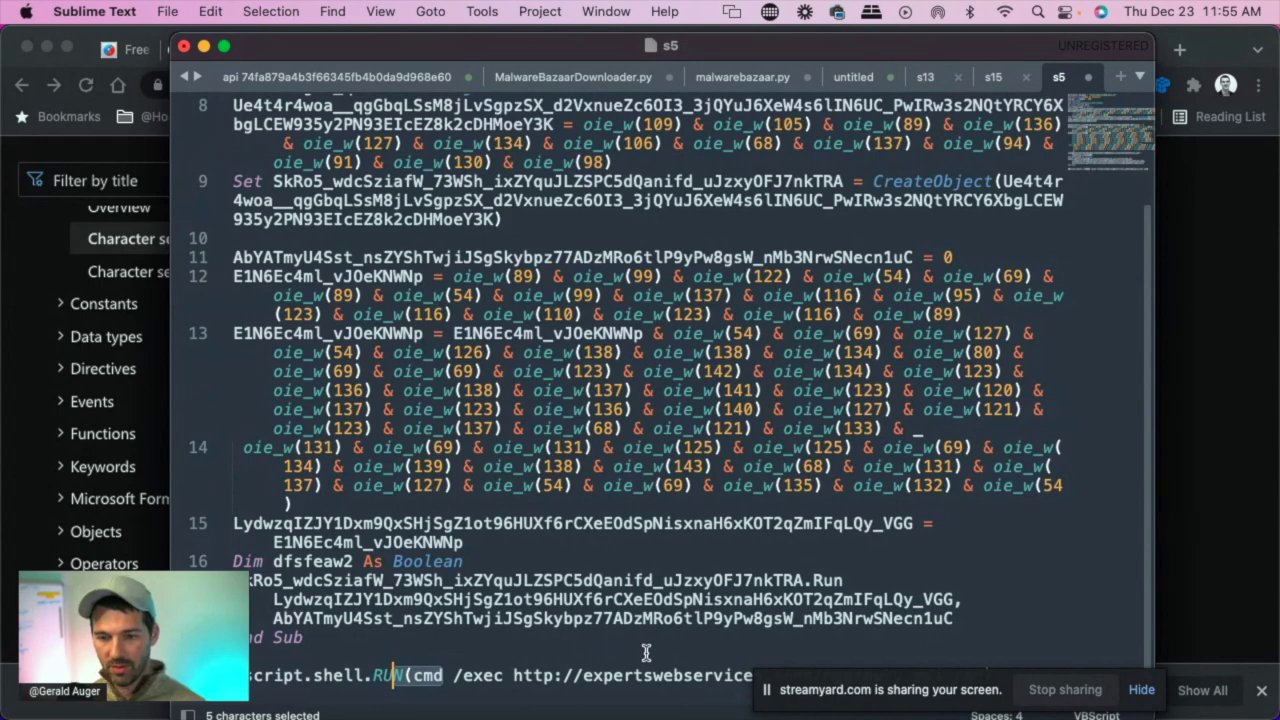
key(super+h)
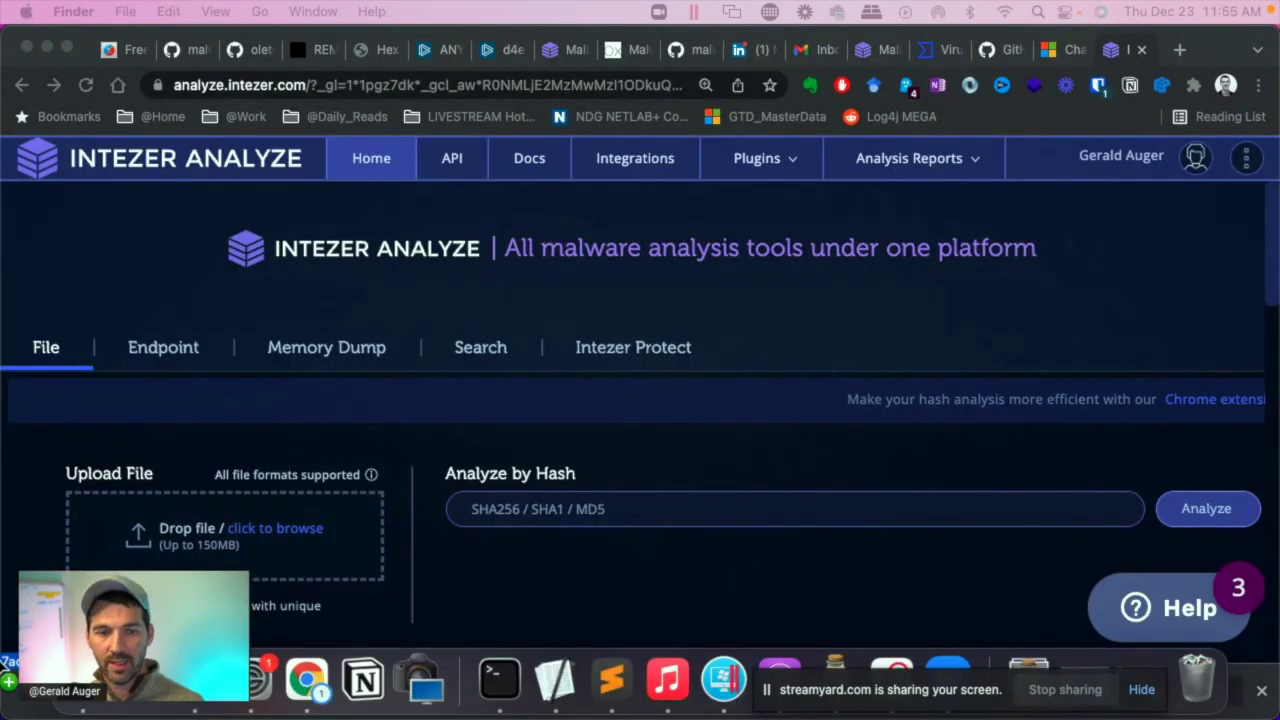
Step: Upload the Excel sample to Intezer Analyze and scroll its Malicious report back up toward the IOCs
drag(112, 718, 237, 533)
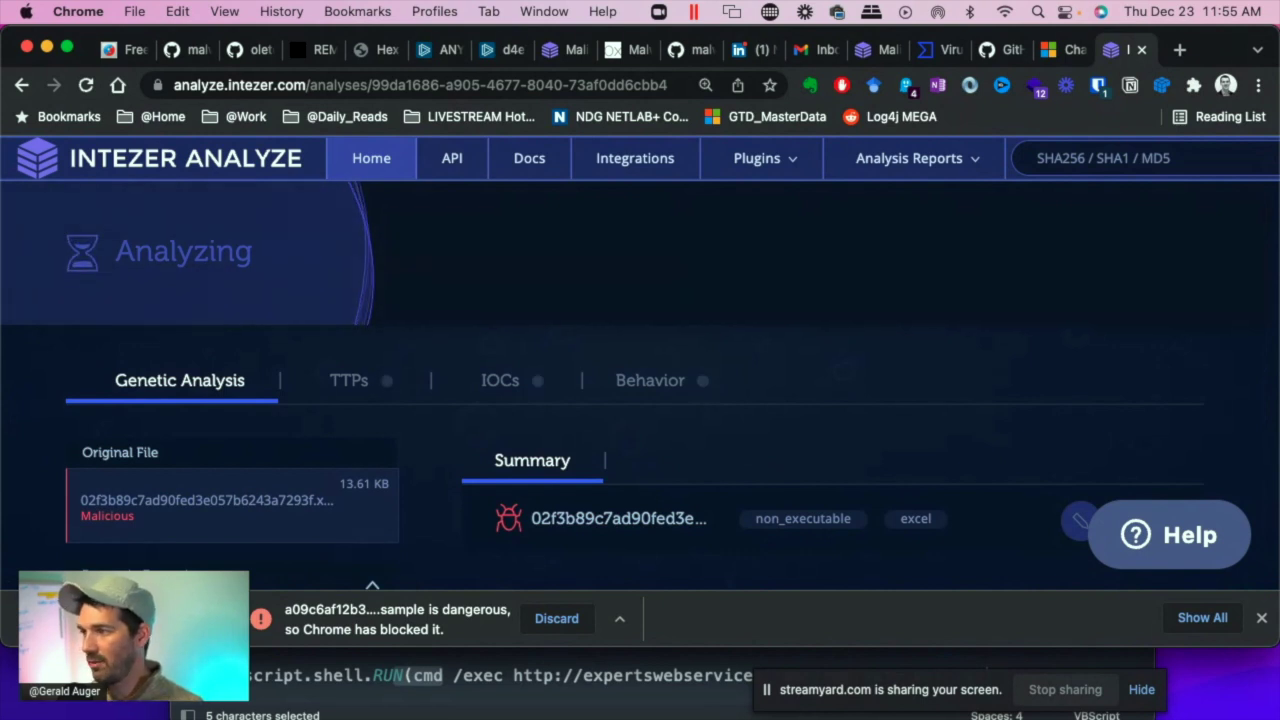
scroll(791, 416, down, 2)
scroll(791, 418, down, 3)
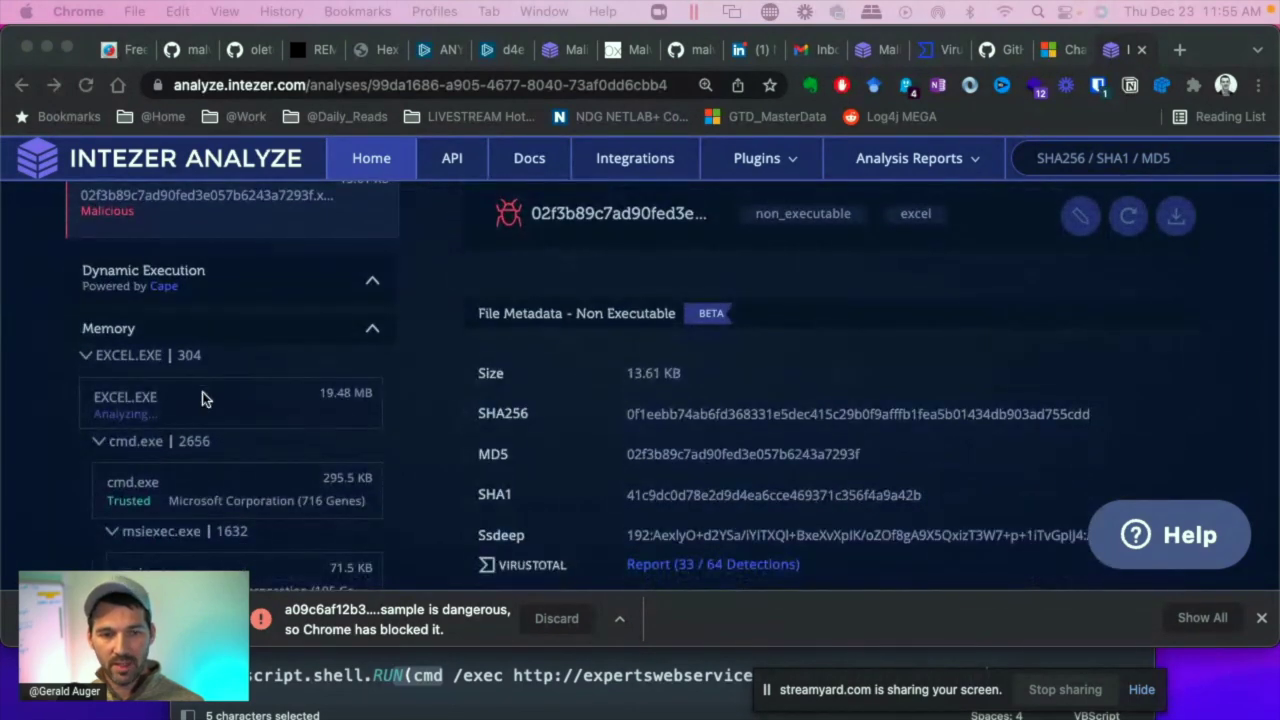
scroll(170, 437, down, 2)
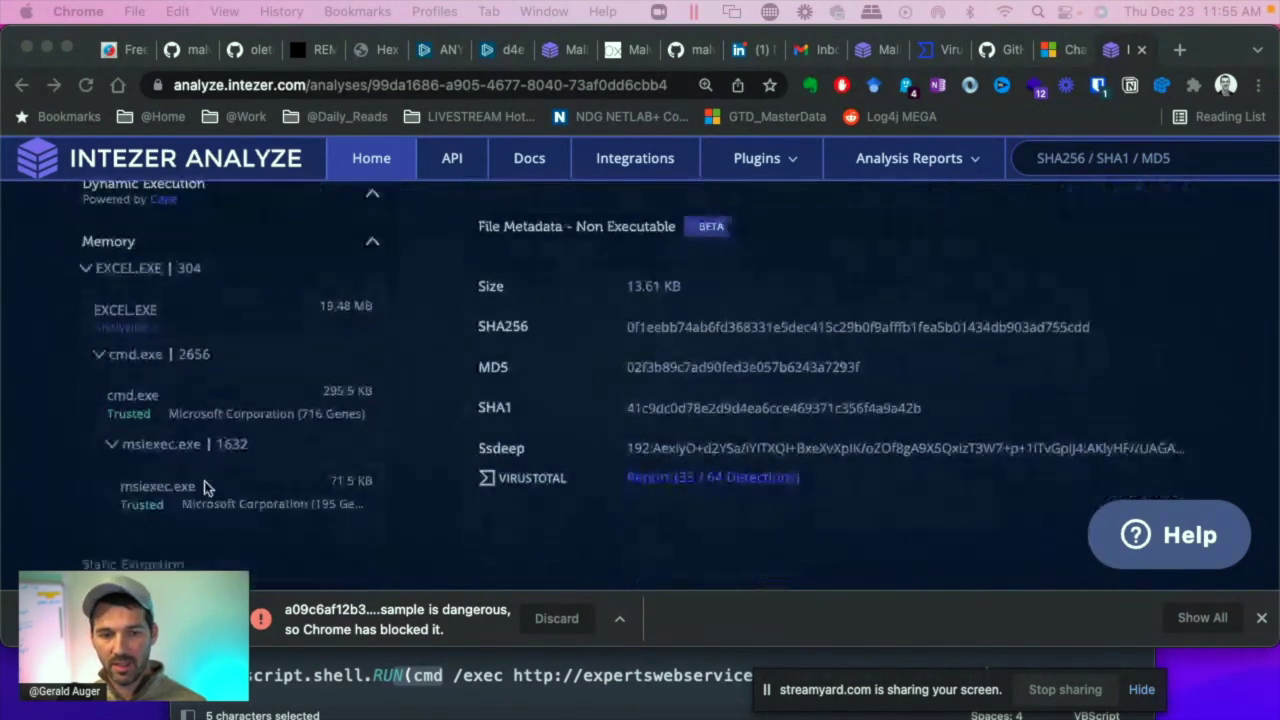
scroll(177, 491, up, 5)
scroll(378, 492, down, 6)
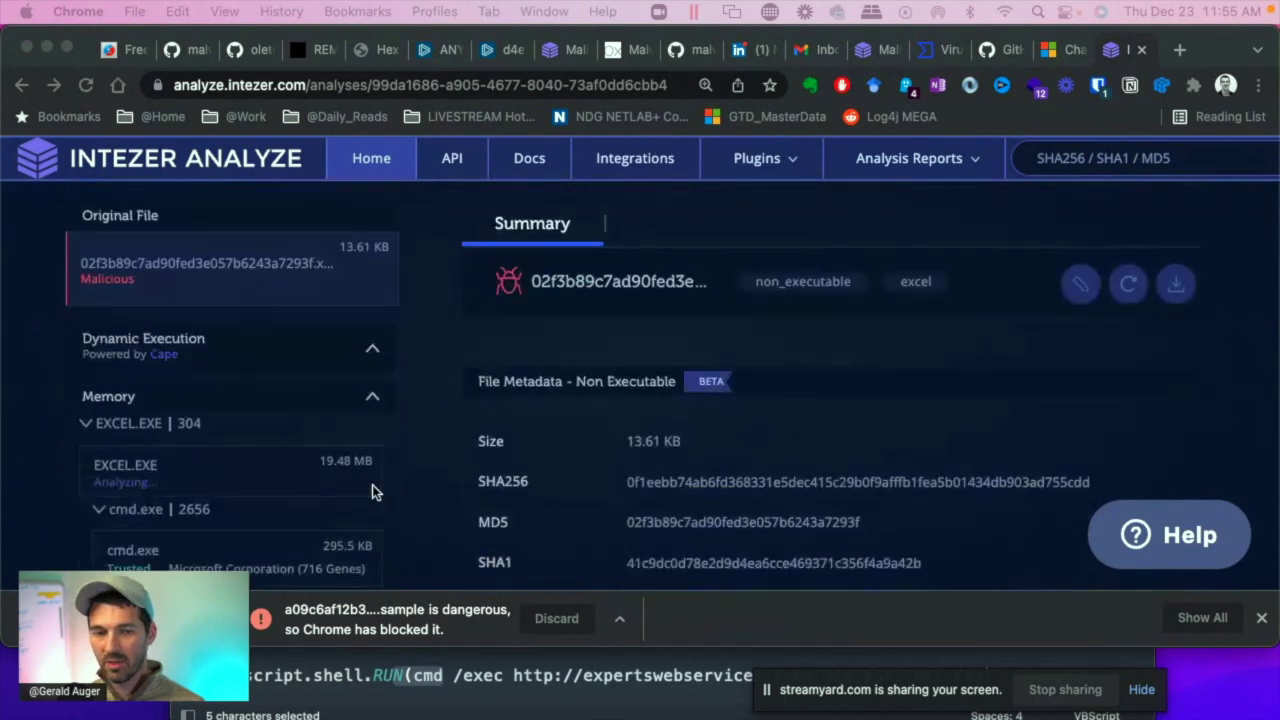
scroll(258, 444, up, 5)
scroll(258, 444, up, 3)
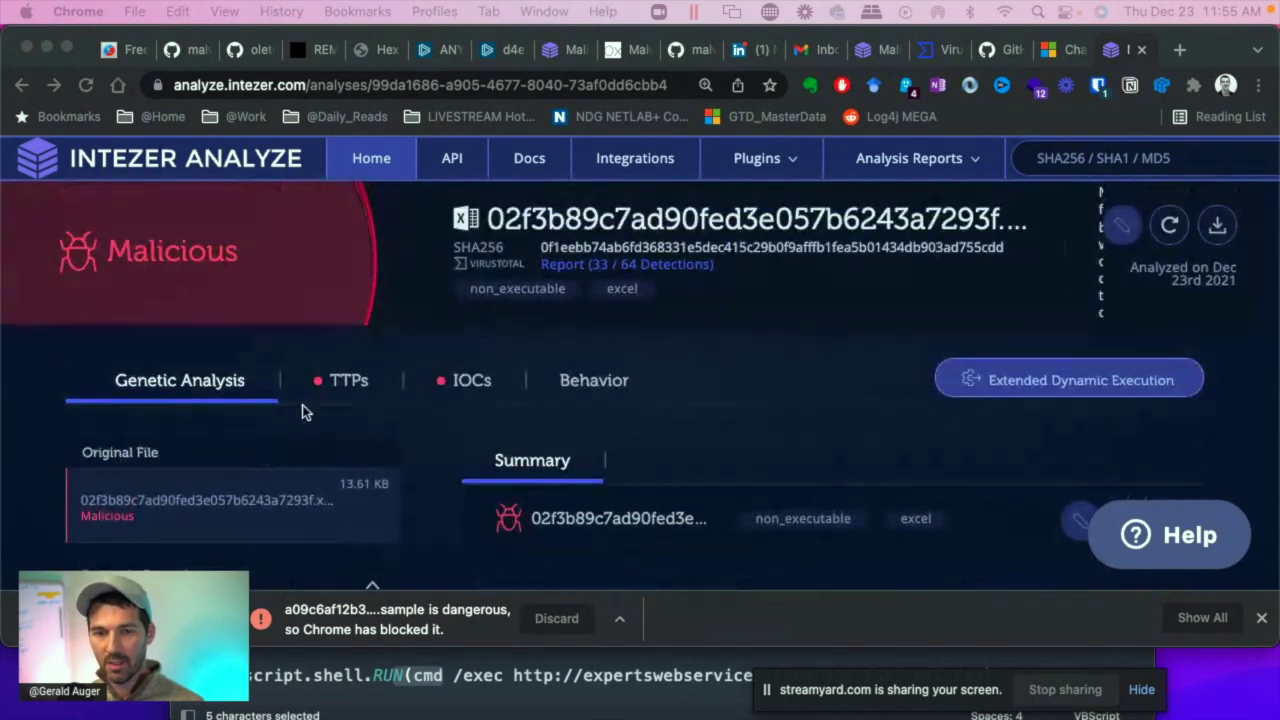
click(469, 382)
scroll(700, 460, down, 3)
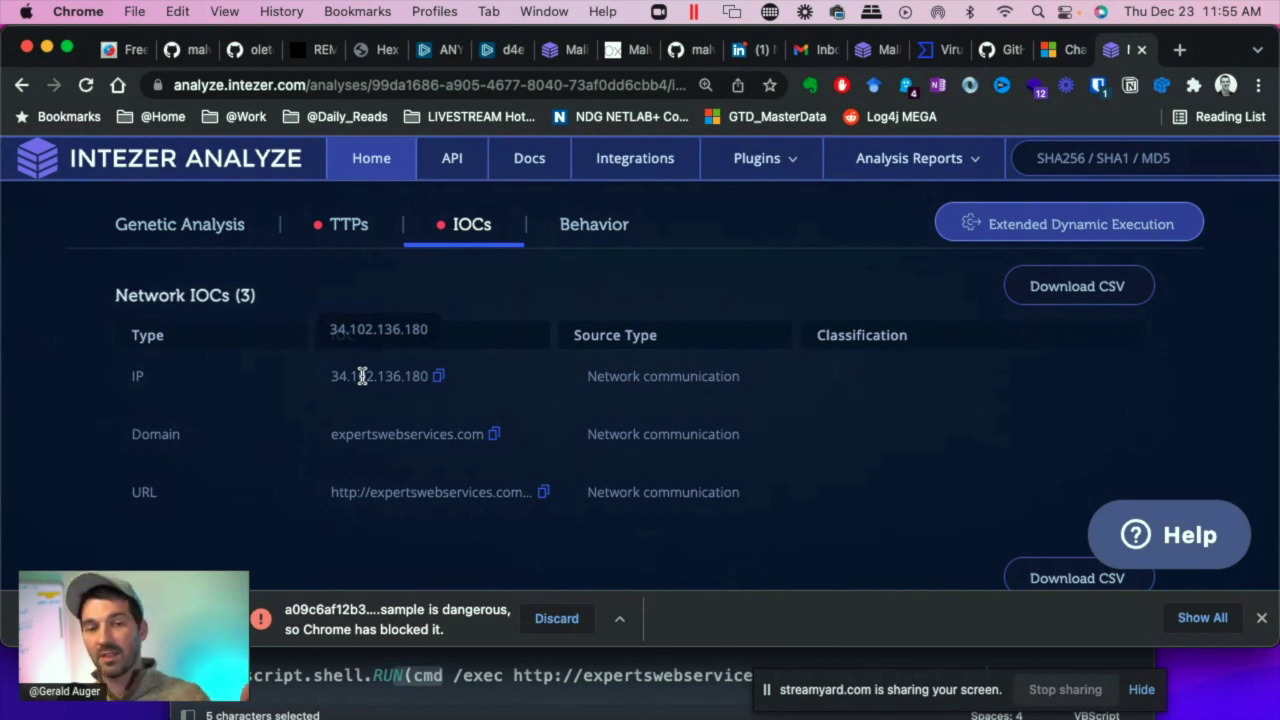
scroll(496, 420, down, 3)
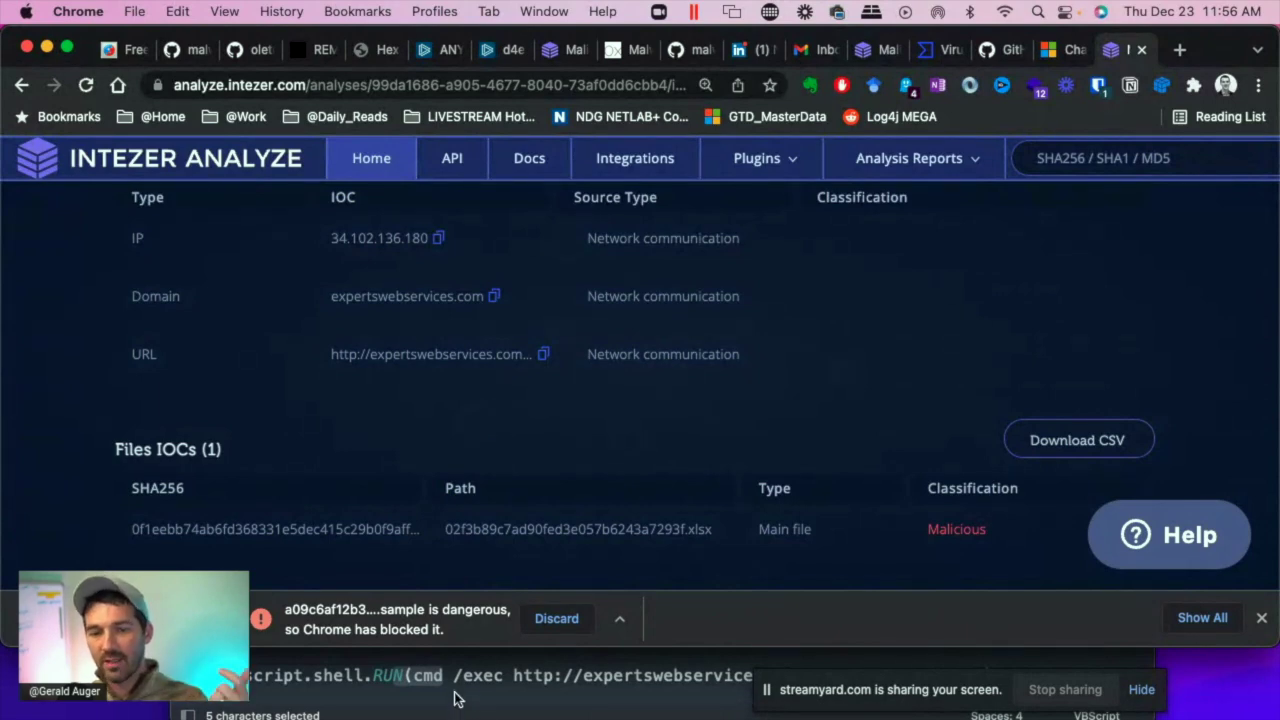
click(507, 688)
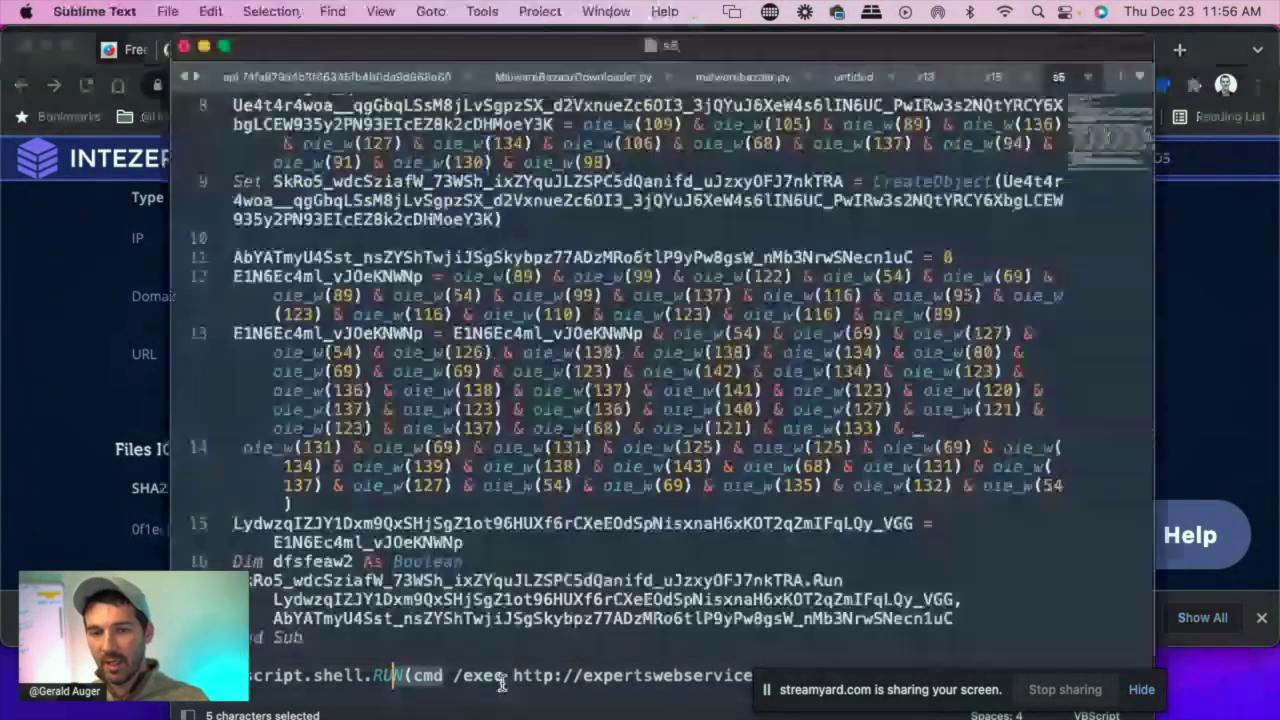
drag(843, 523, 643, 333)
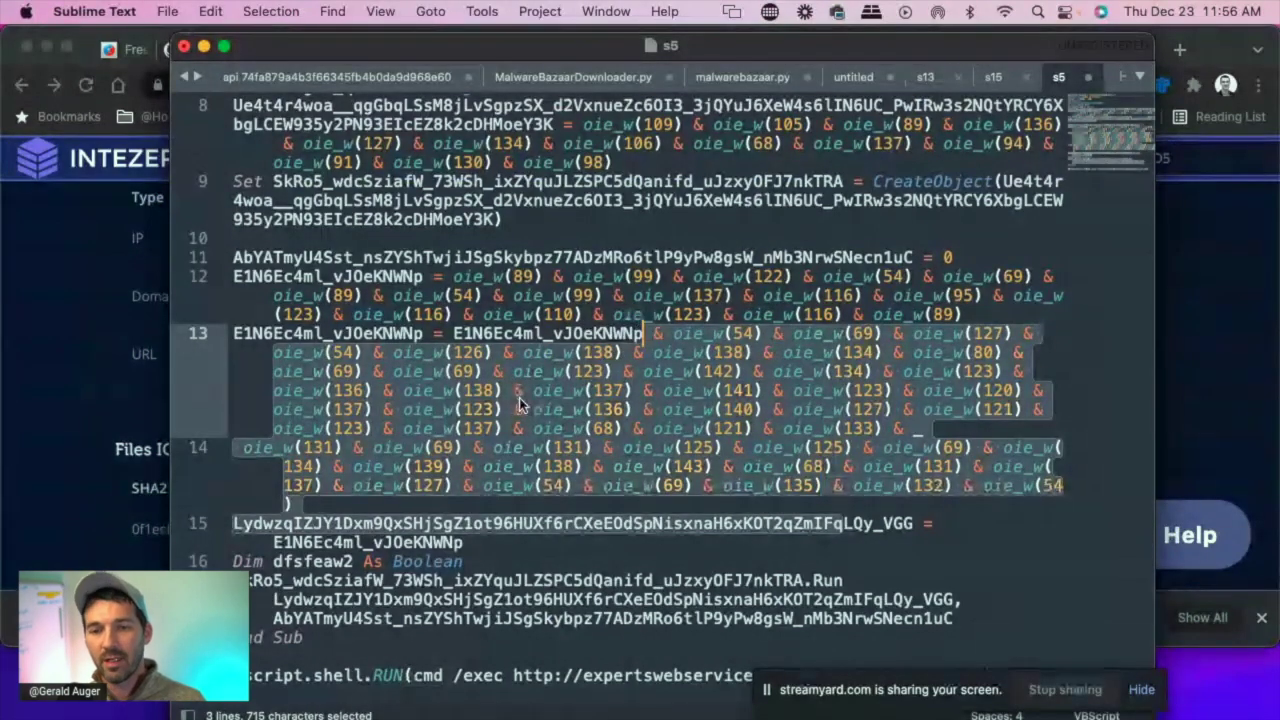
click(519, 398)
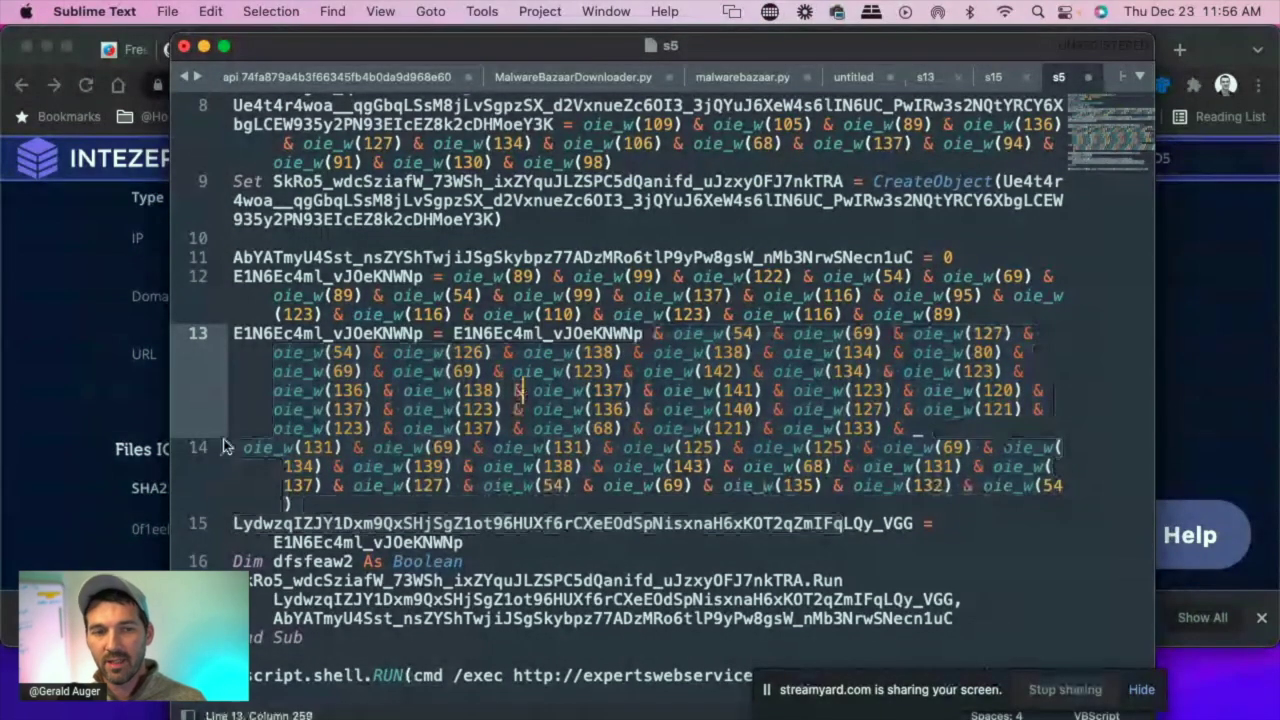
shift+click(1030, 485)
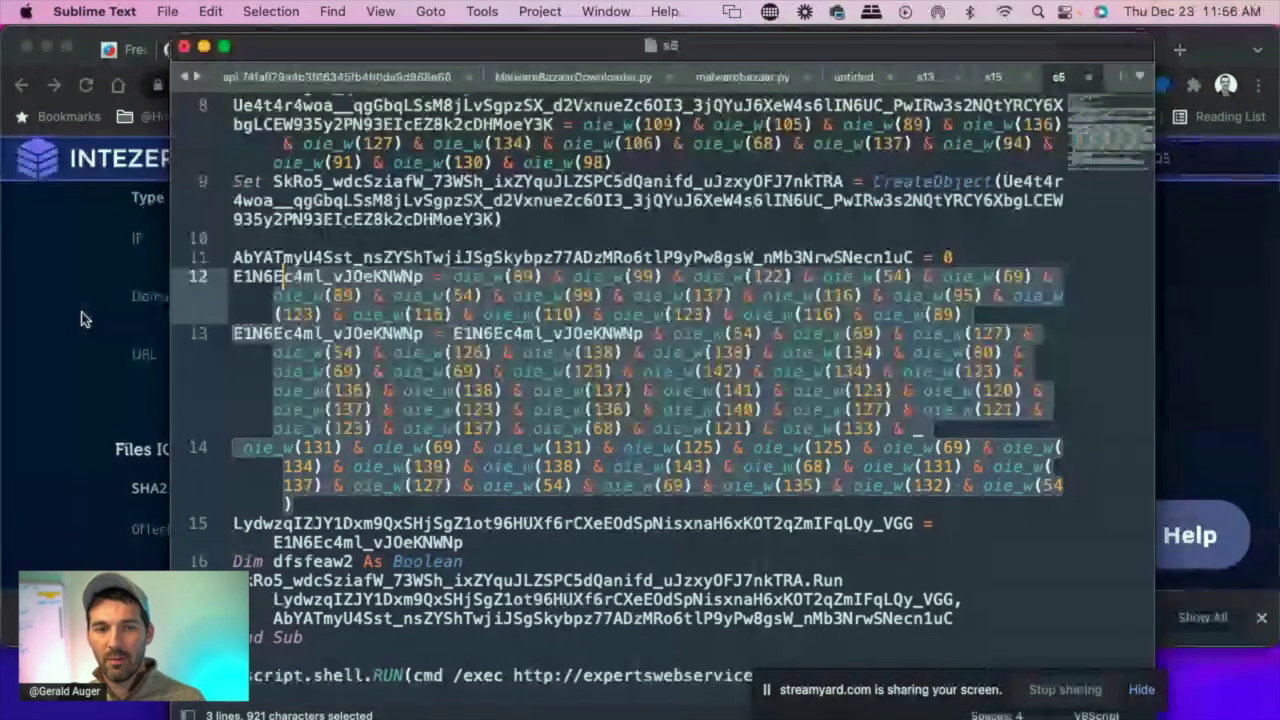
key(cmd+Tab)
scroll(603, 420, up, 3)
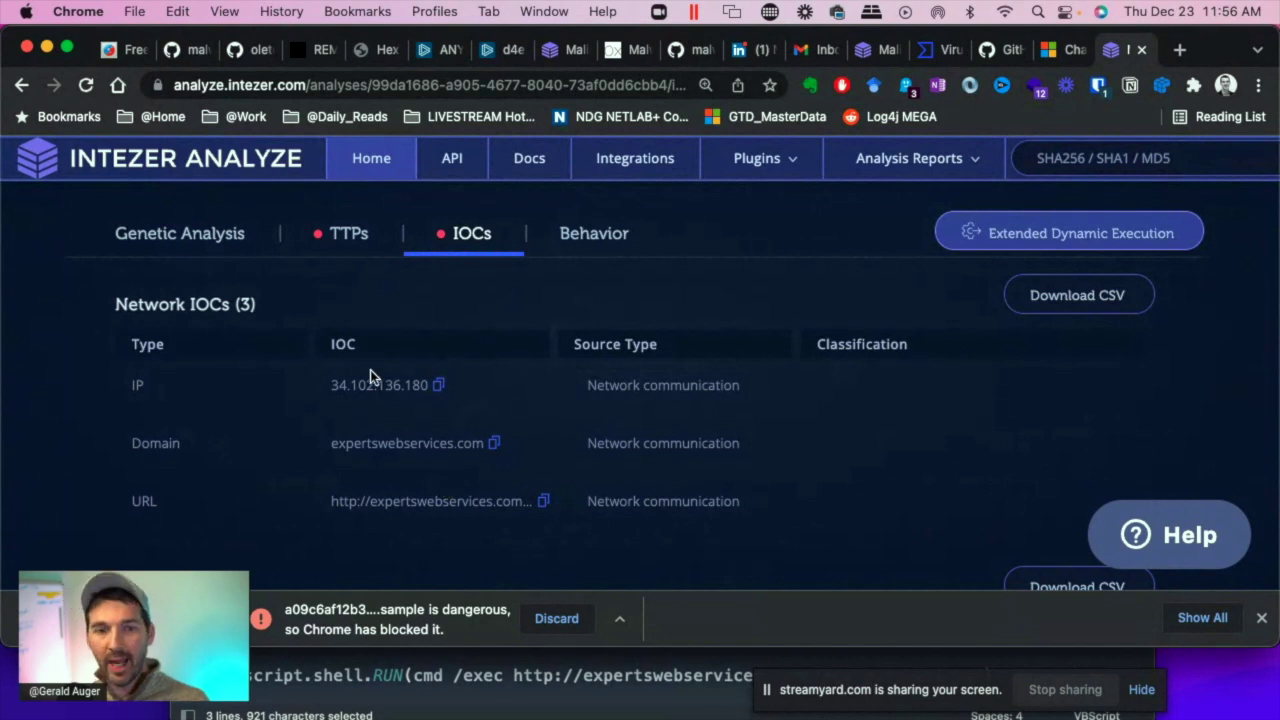
Step: Copy the IP 34.102.136.180 and highlight the domain expertswebservices.com
click(436, 385)
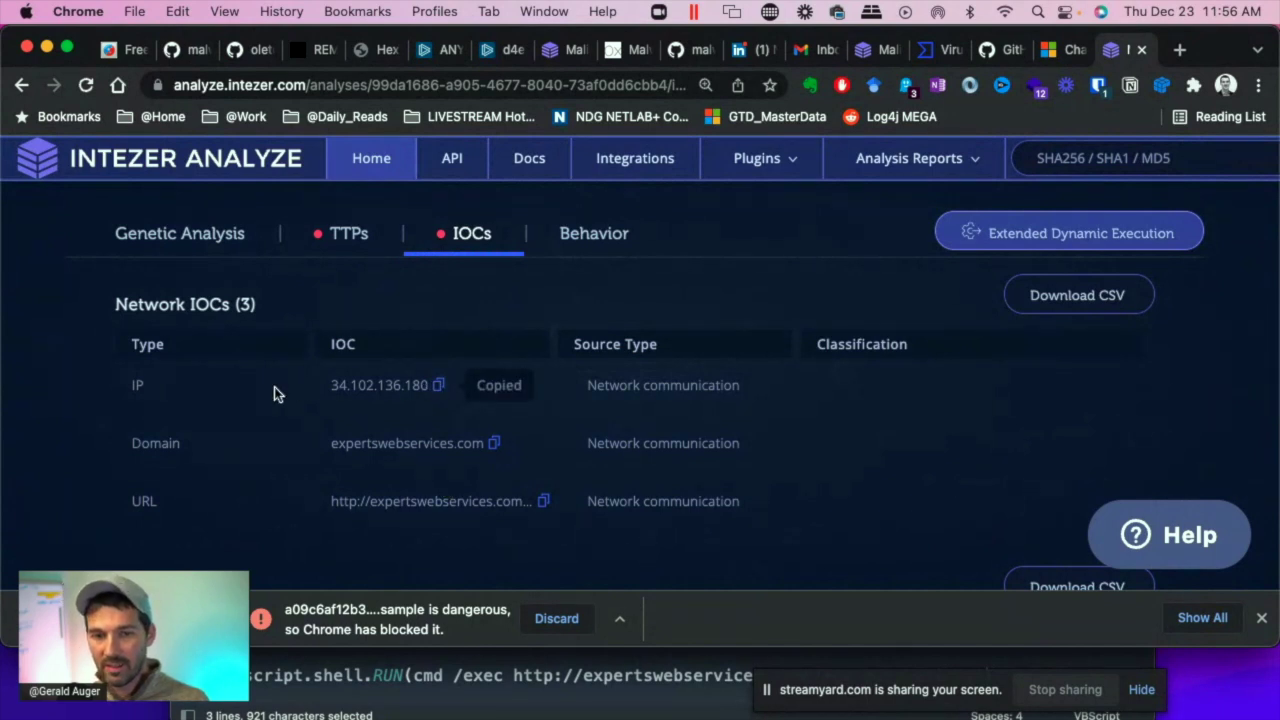
drag(320, 383, 463, 386)
click(470, 388)
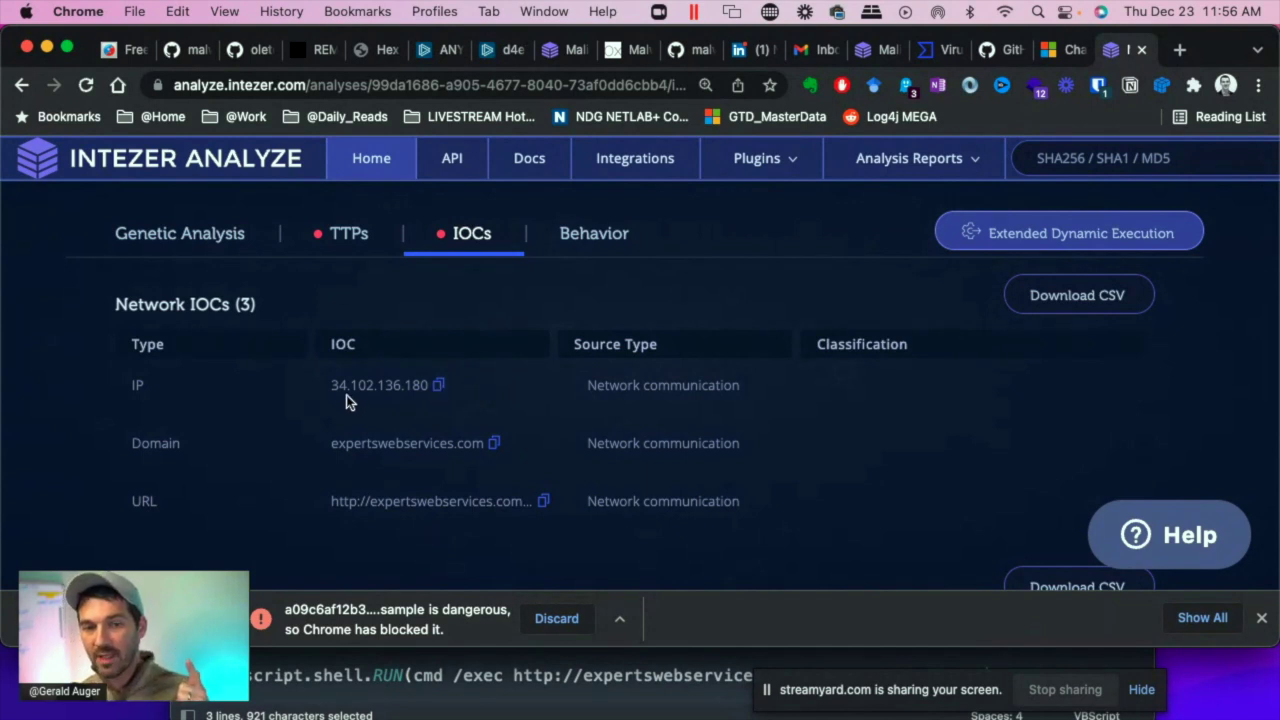
drag(322, 444, 536, 449)
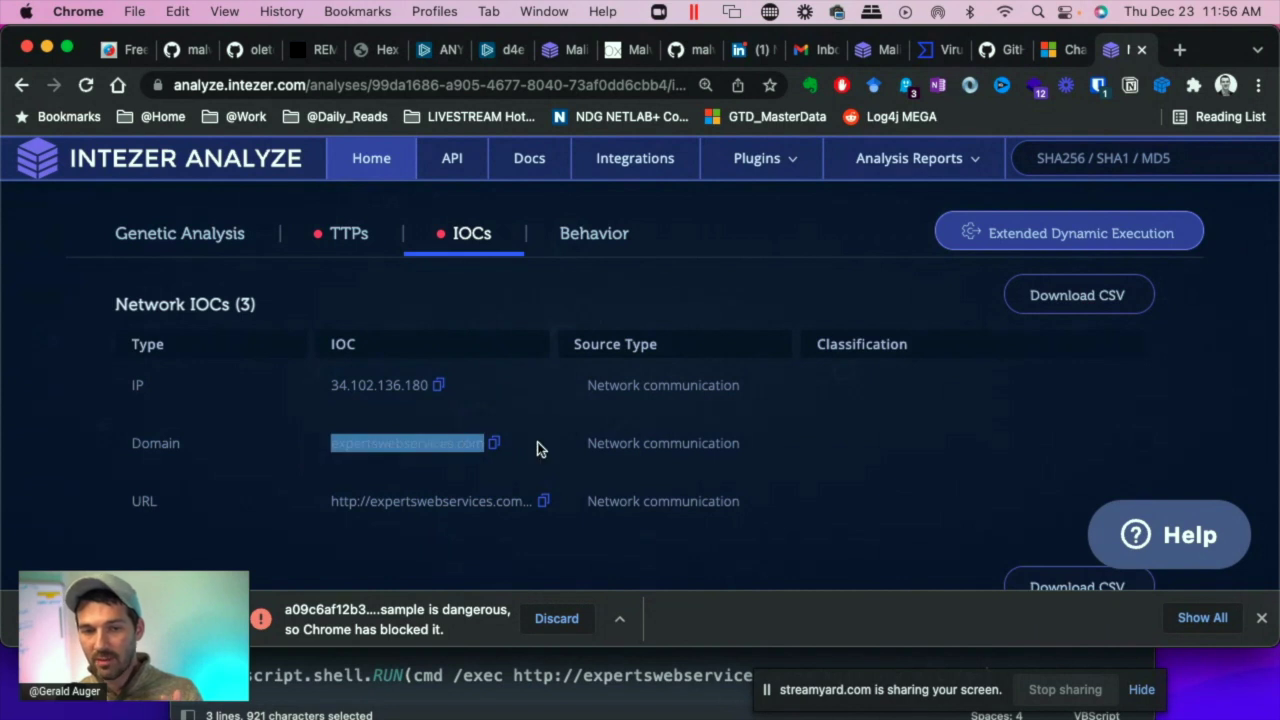
click(536, 449)
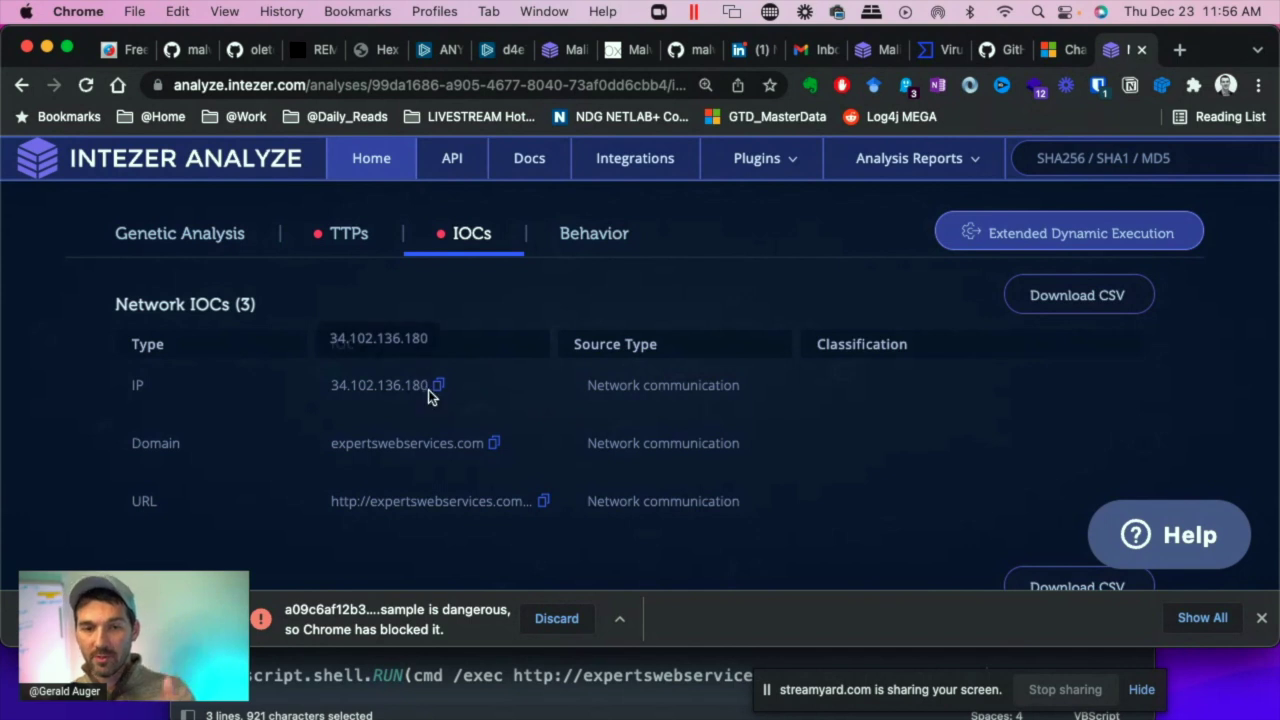
Step: Inspect the URL indicator expertswebservices.com/mgg/puty.msi, then switch to Terminal
drag(586, 500, 289, 489)
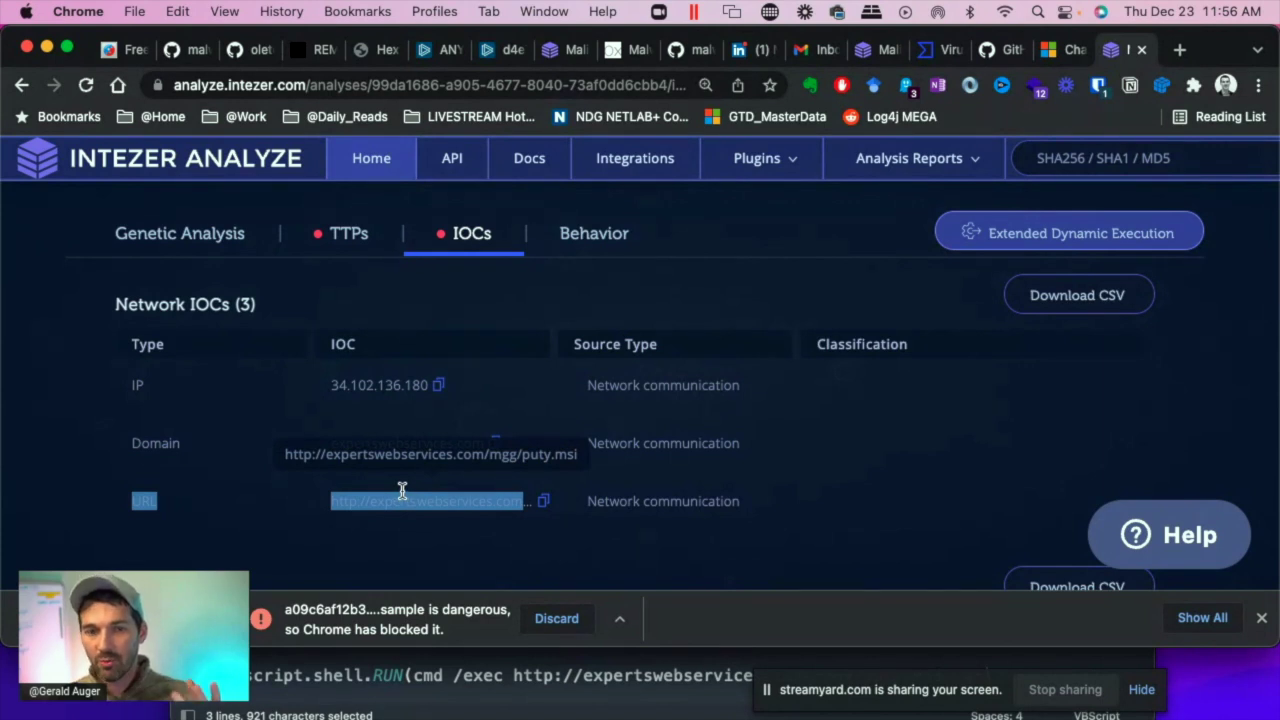
click(856, 492)
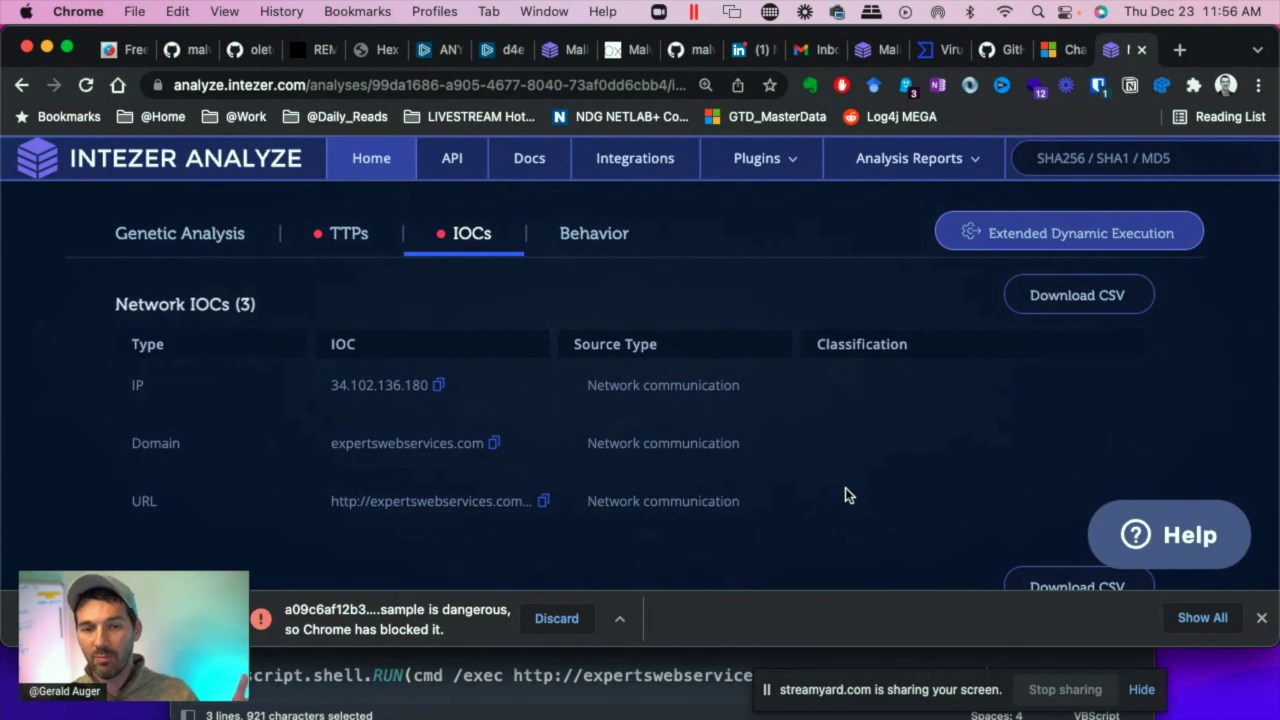
scroll(850, 488, down, 3)
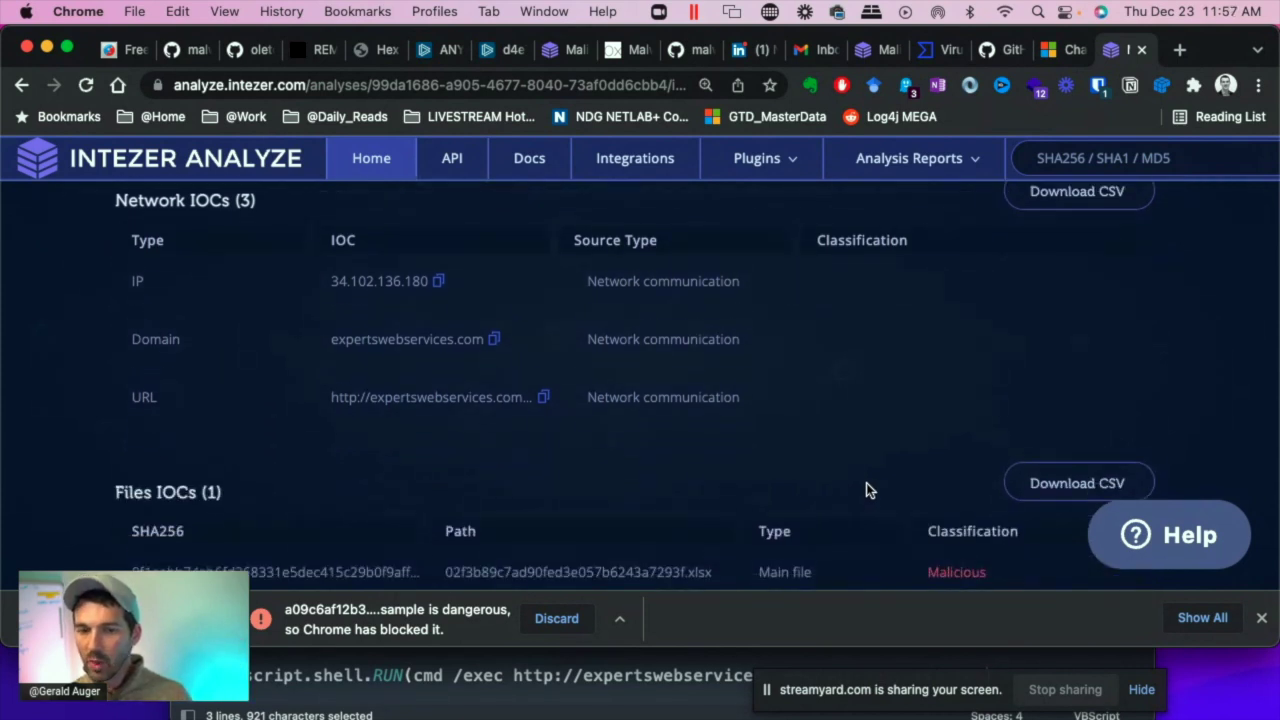
key(super+Tab)
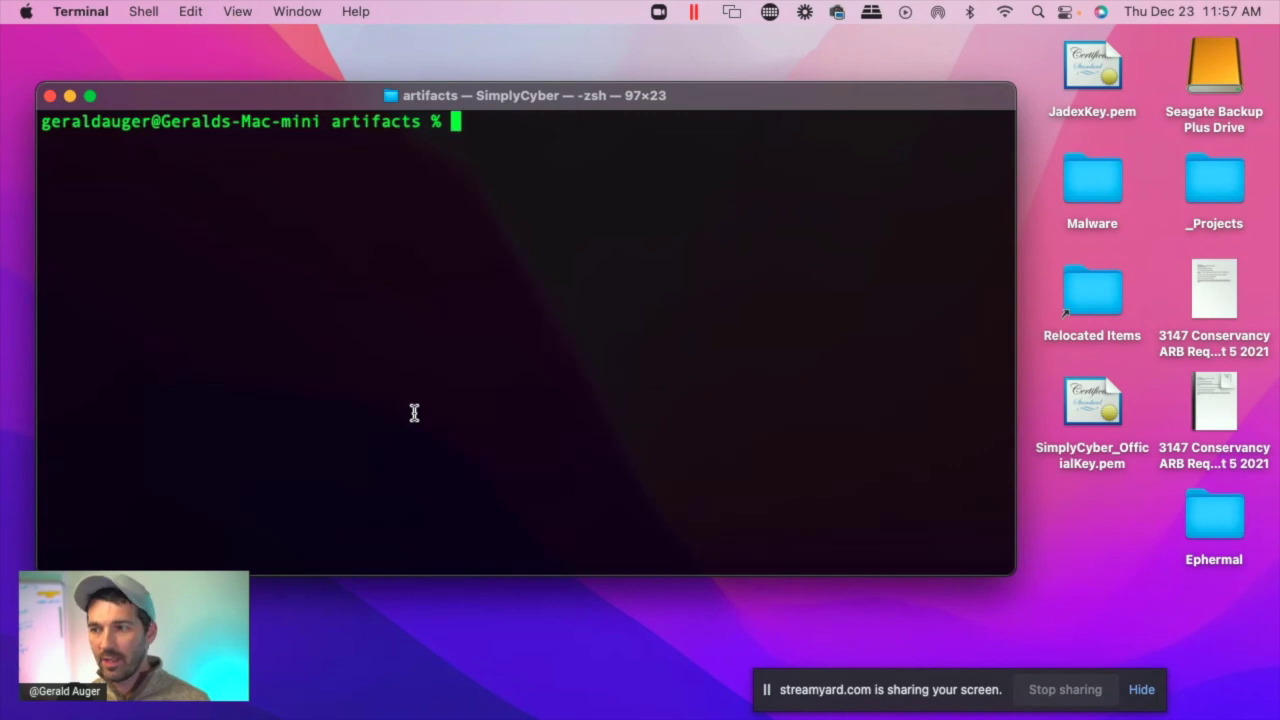
Step: List the d4e71869… .sample file with ls to confirm it exists
text(ls d)
key(Tab)
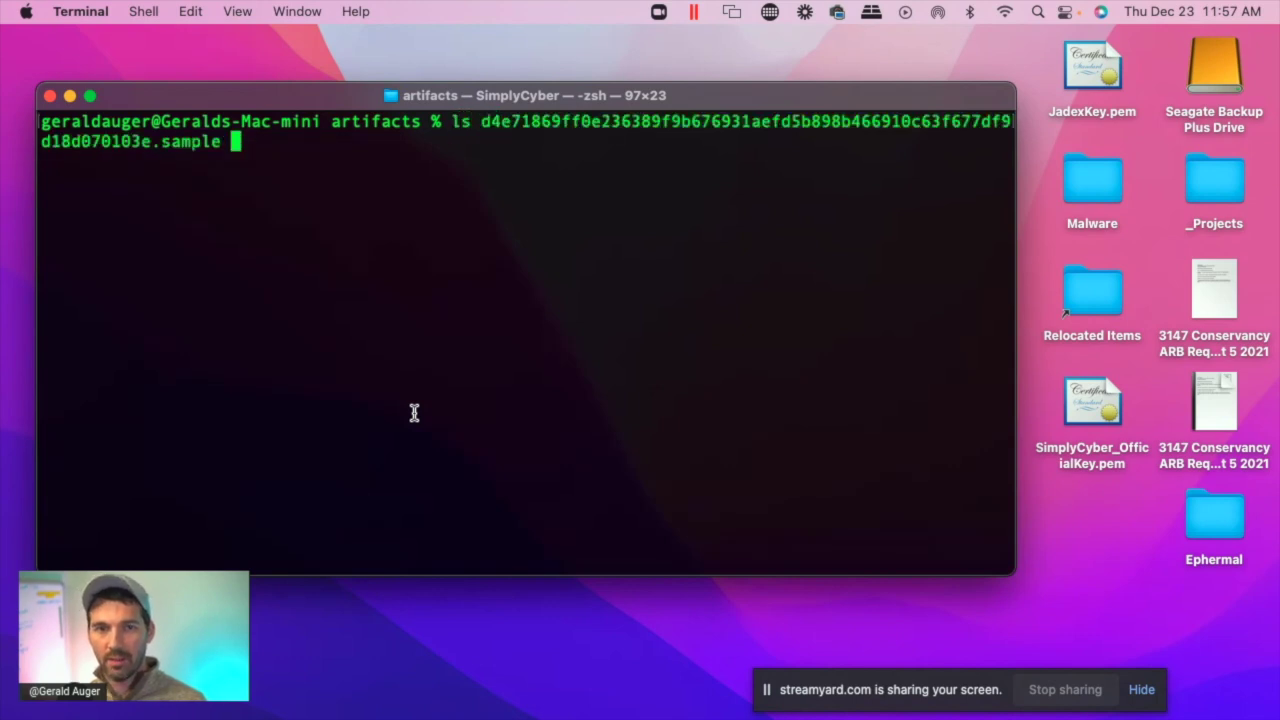
key(Return)
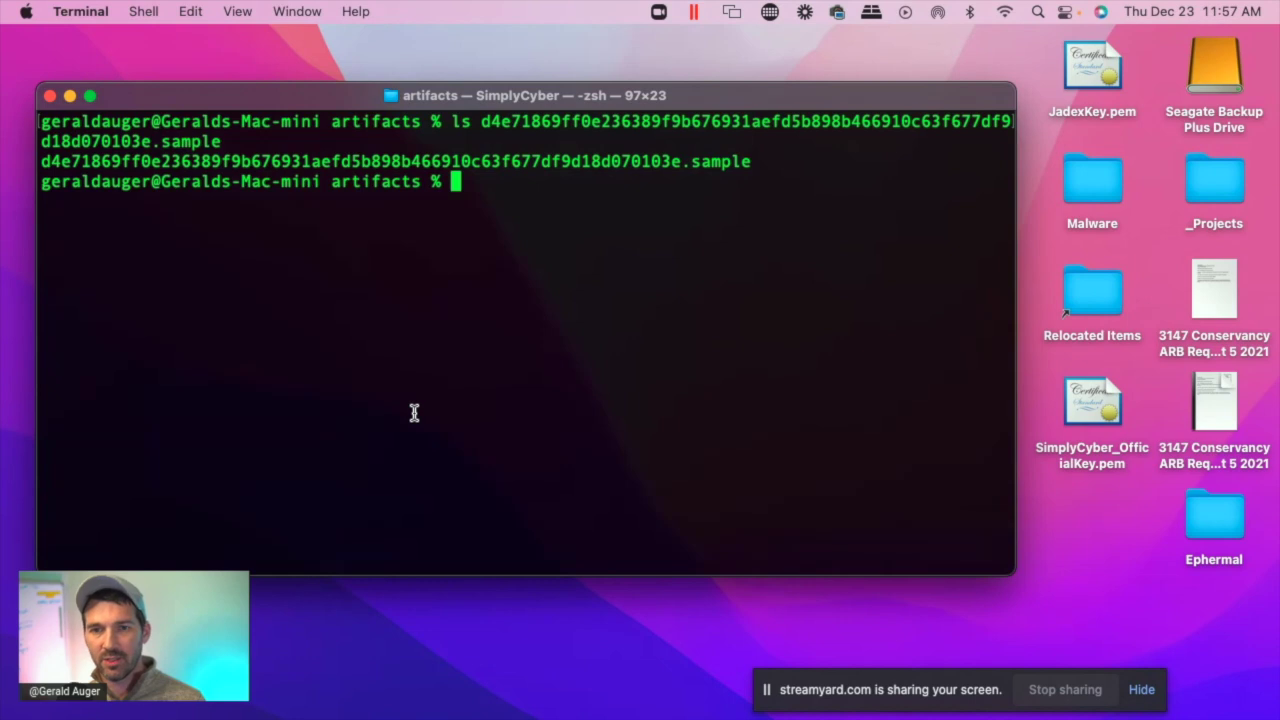
Step: Extract the sample's strings of at least 8 characters with strings -n 8
text(strings -)
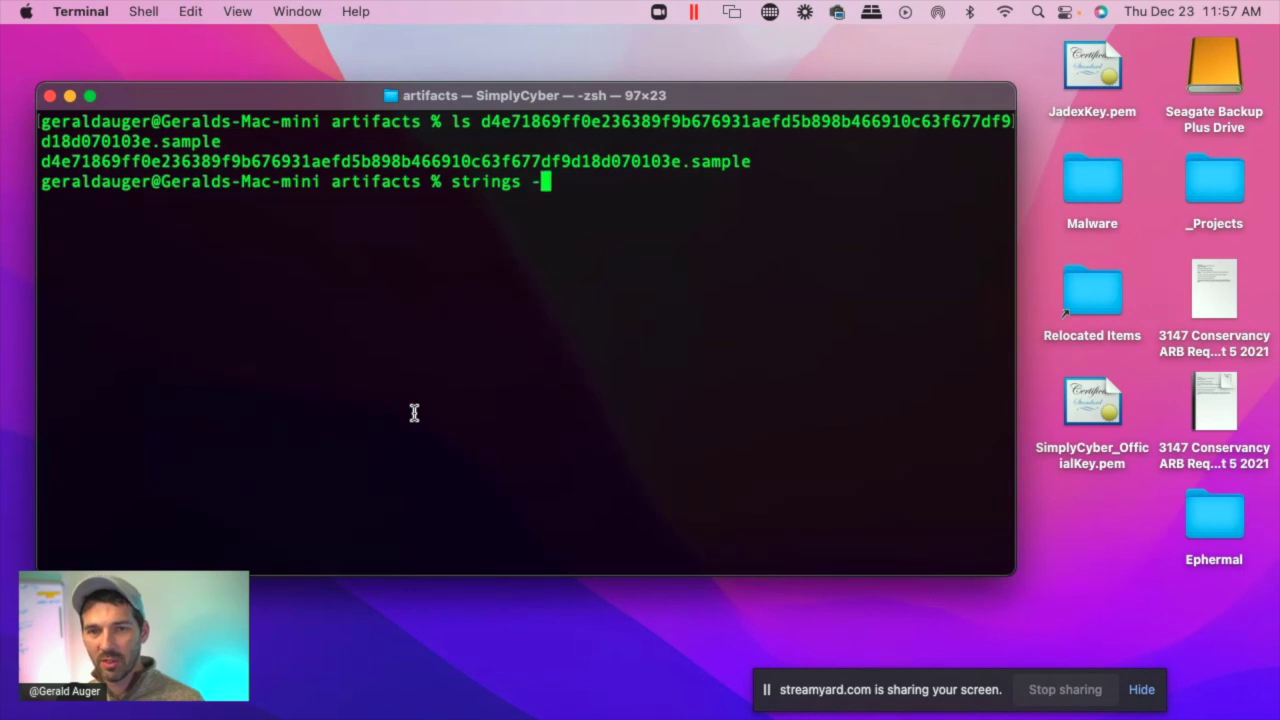
text(n 6)
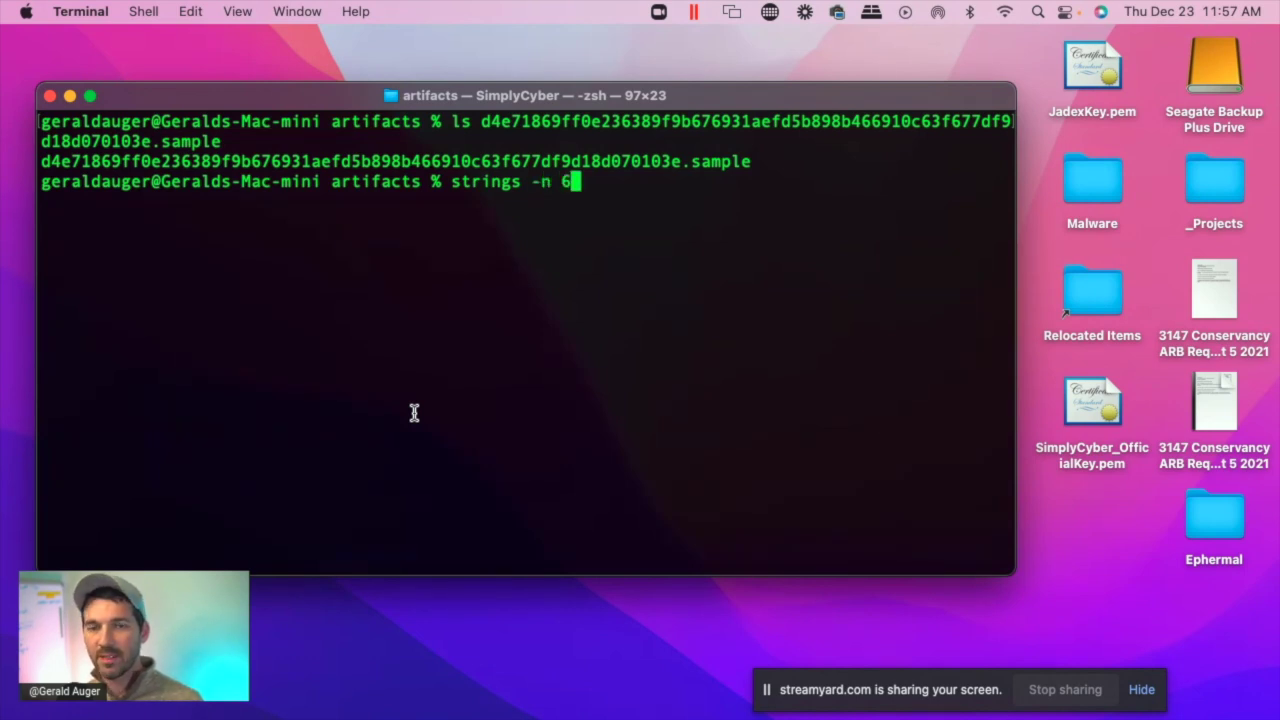
key(BackSpace)
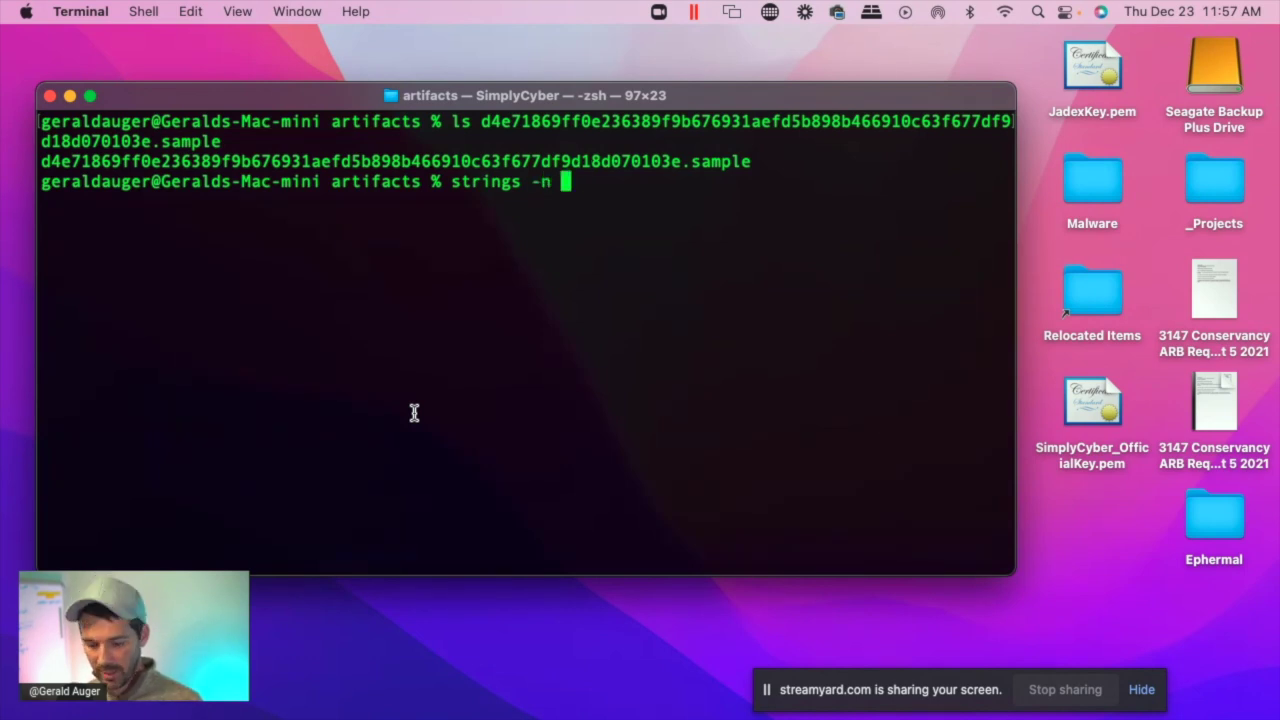
text(8 d)
key(Tab)
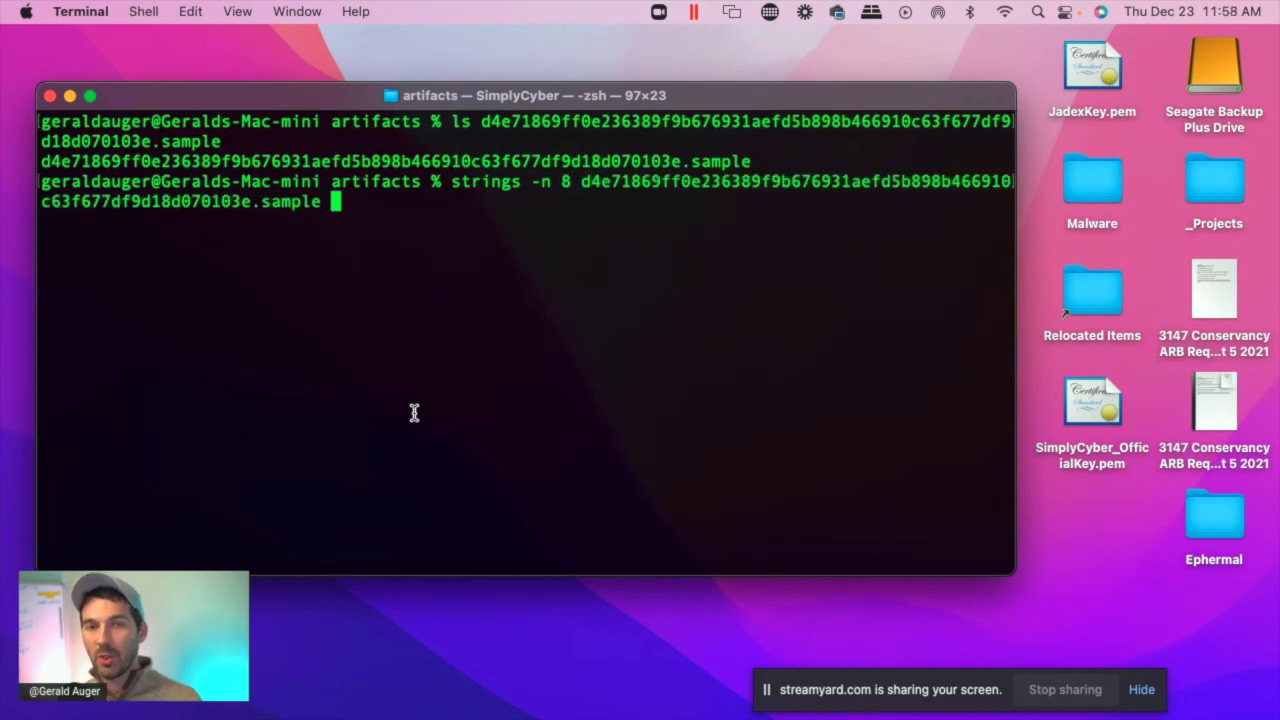
key(Return)
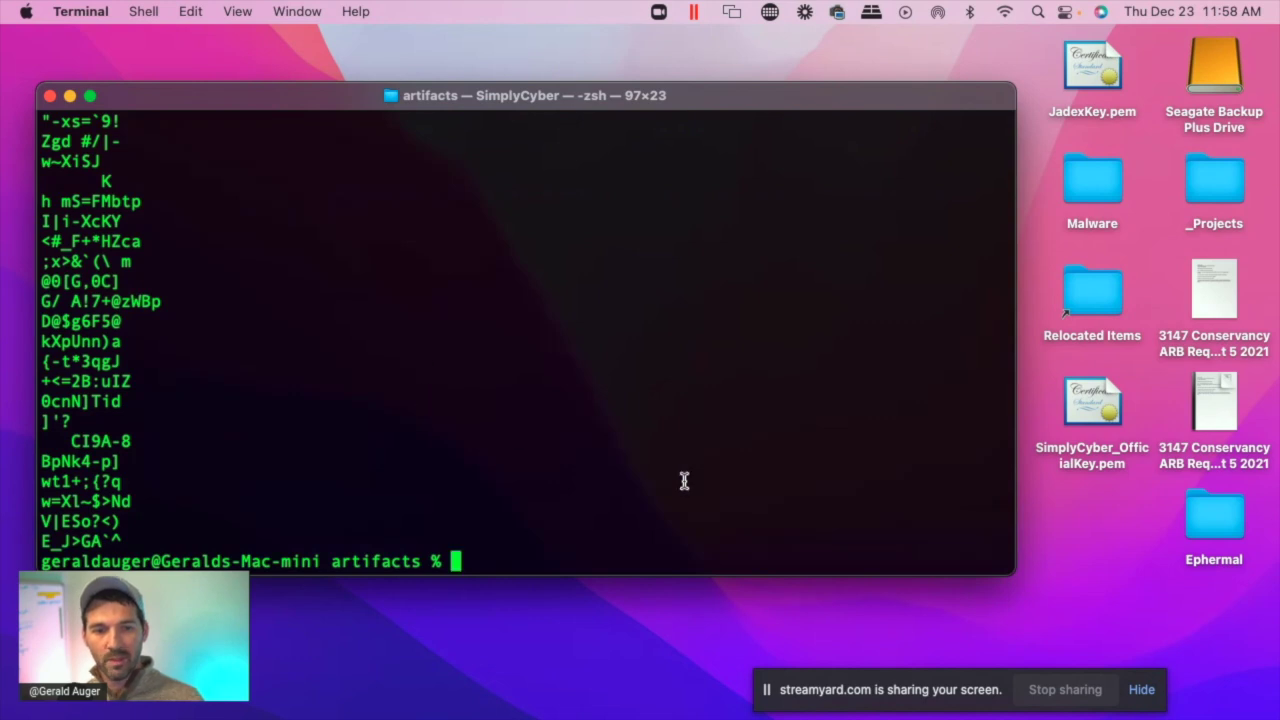
Step: Enlarge the terminal text and highlight the Microsoft Excel 2003 Worksheet line
drag(145, 500, 9, 494)
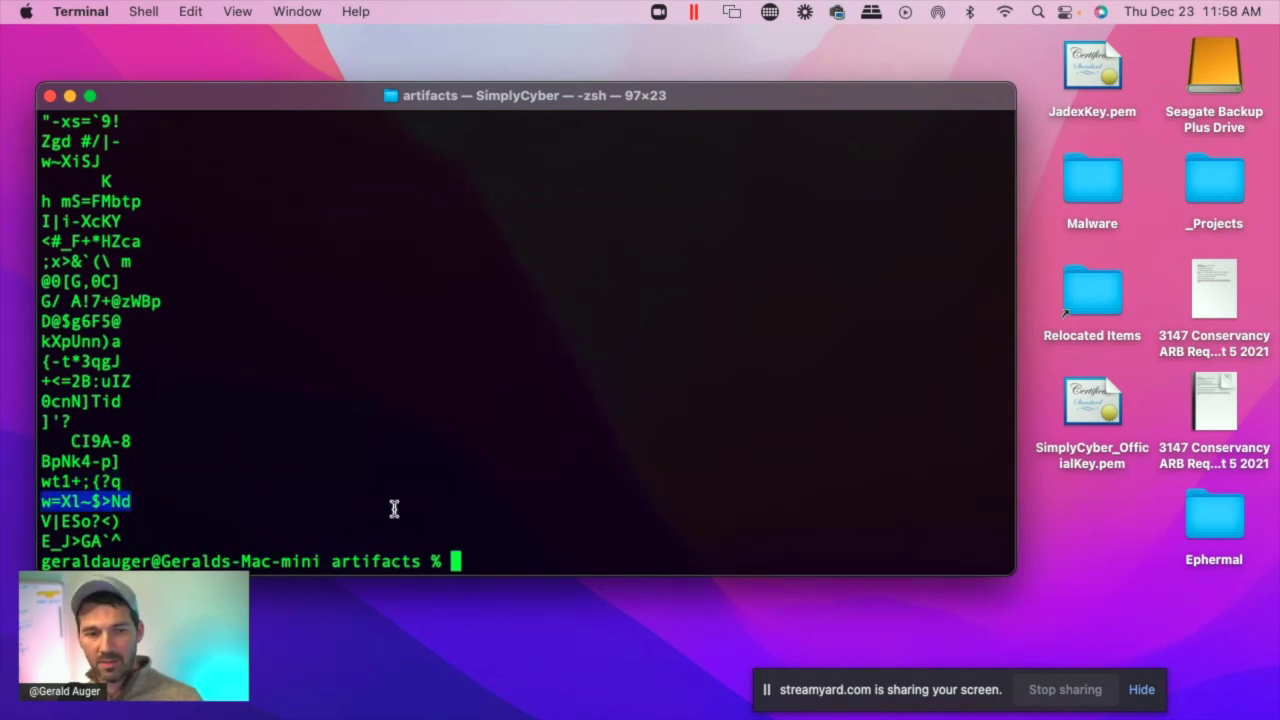
scroll(396, 494, up, 5)
scroll(397, 494, up, 2)
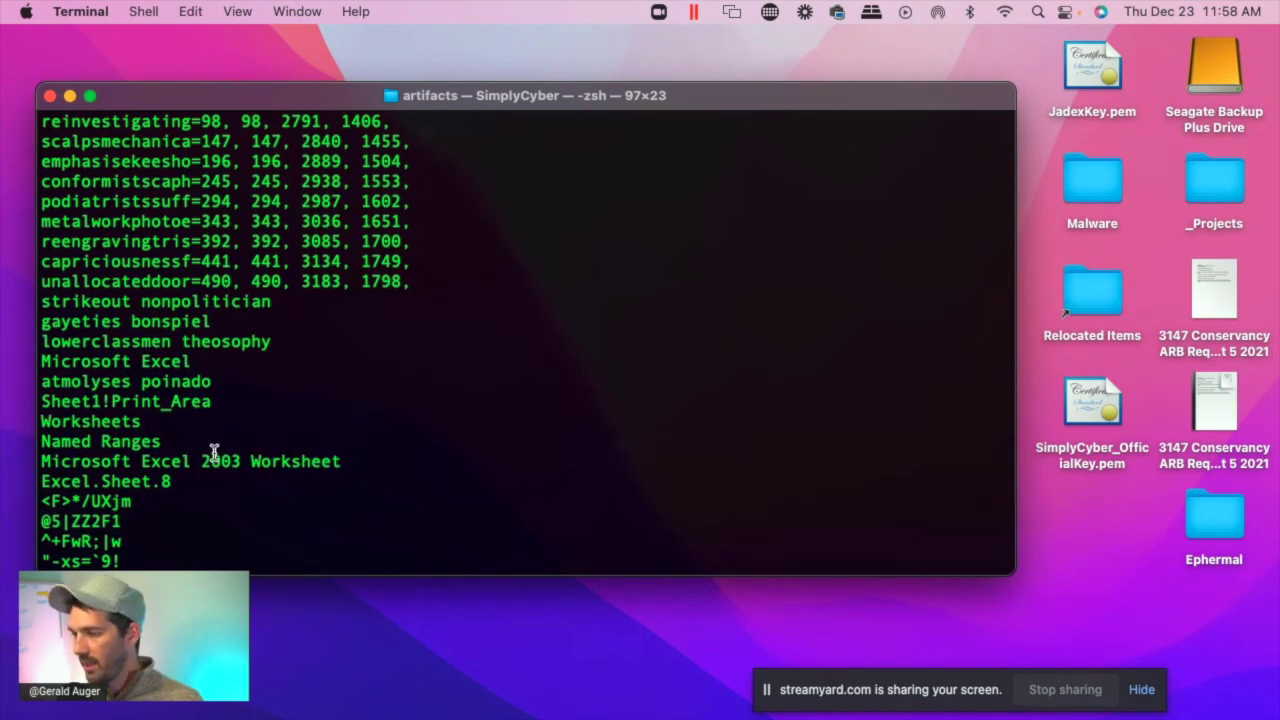
key(super+plus)
key(super+plus)
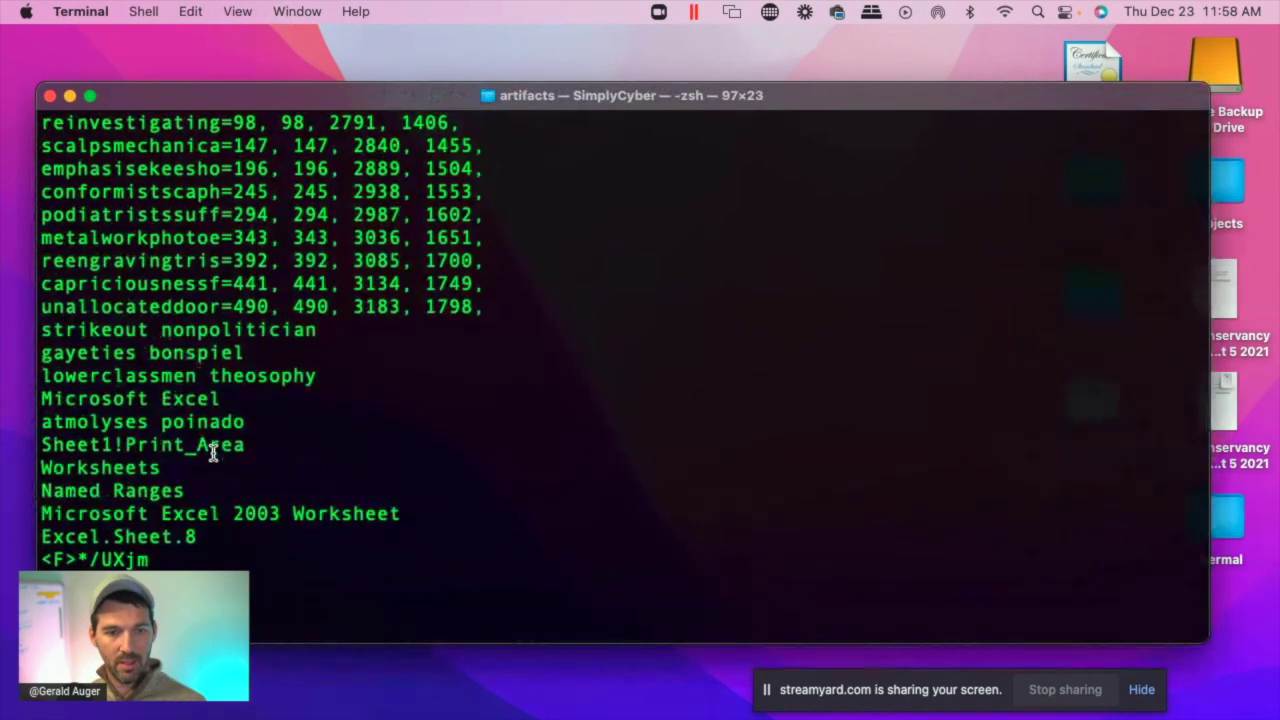
drag(421, 513, 11, 509)
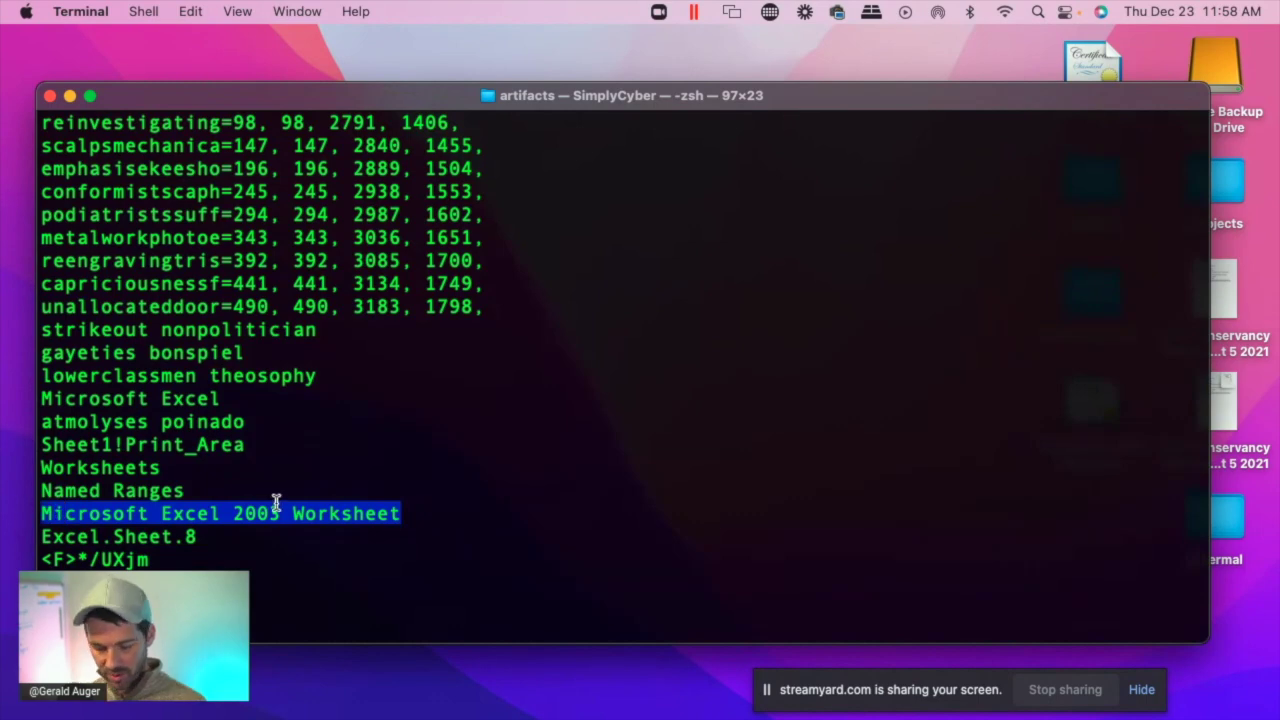
Step: Run file on the sample and highlight Microsoft Excel as its creating application
text(file)
text( 4)
key(Tab)
key(Return)
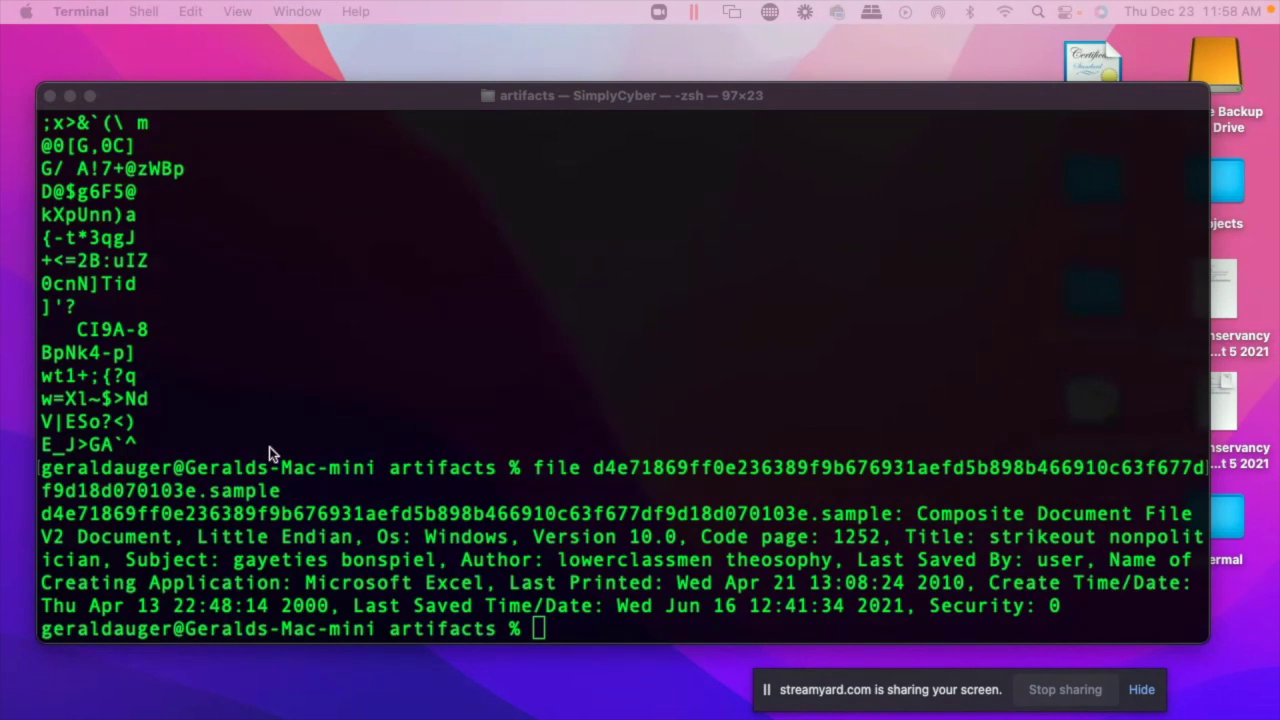
click(426, 538)
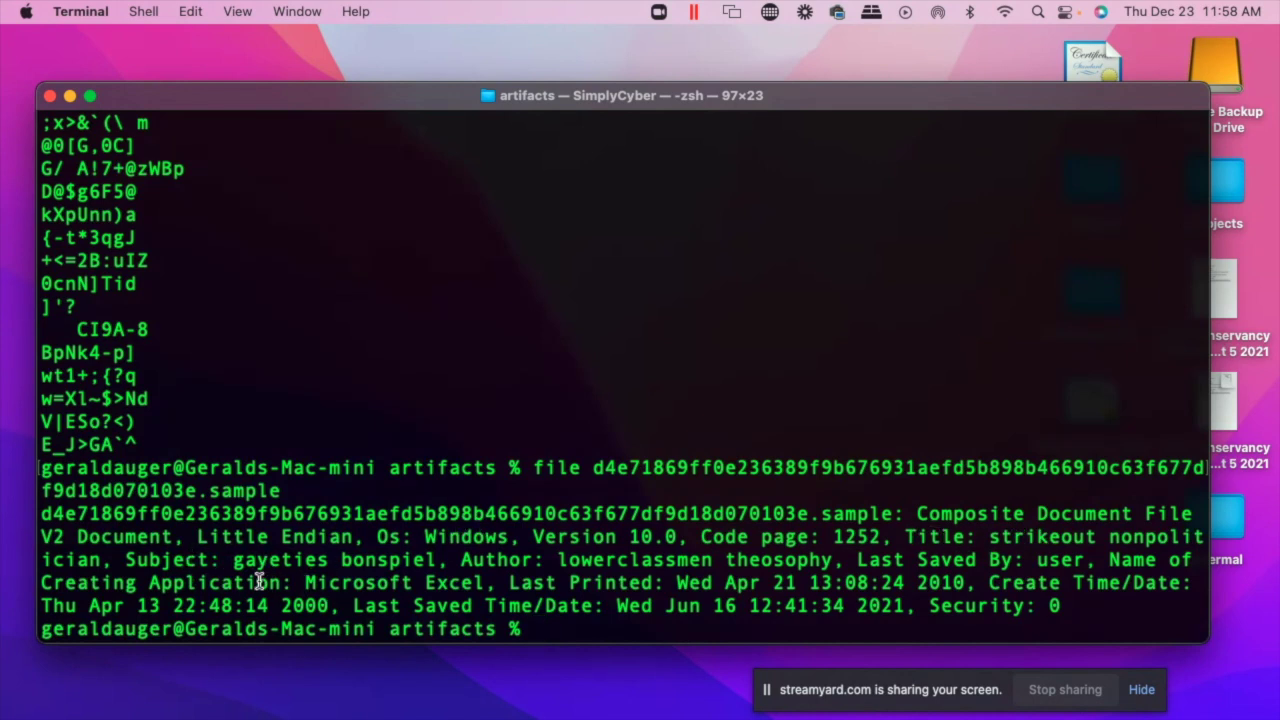
drag(305, 582, 490, 574)
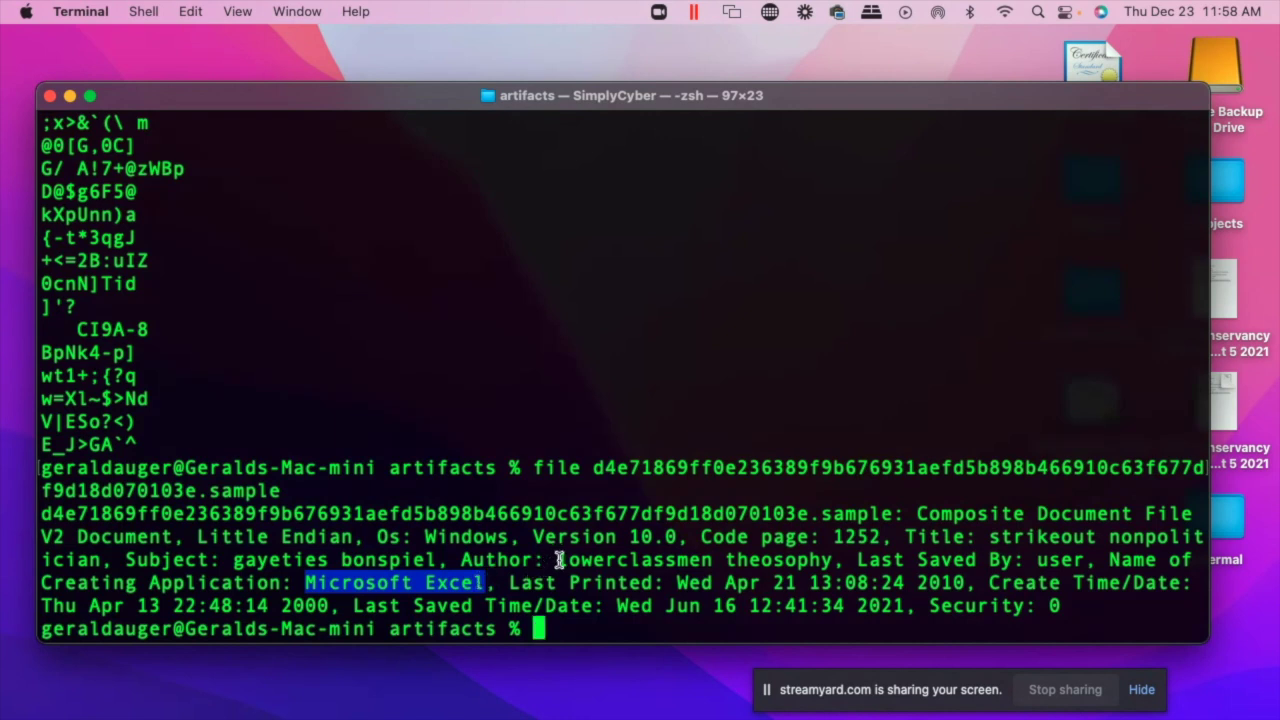
click(783, 311)
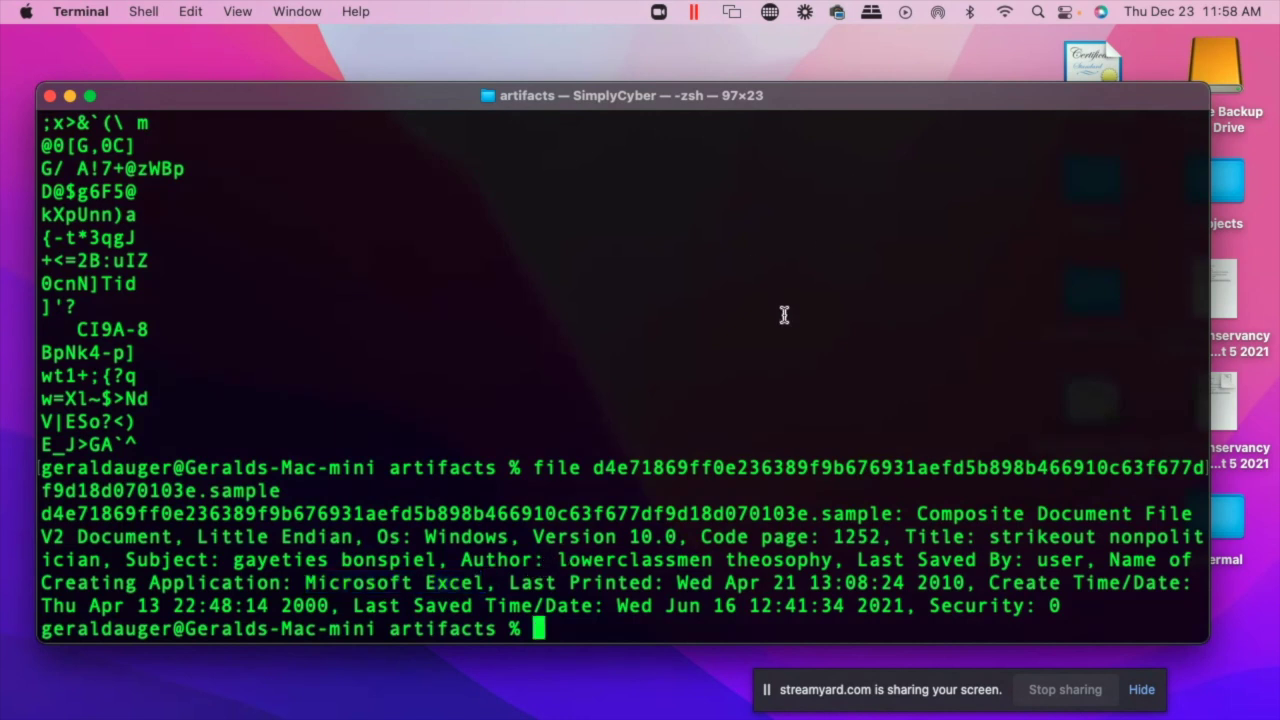
Step: Rerun strings -n 8 on the sample
key(Up)
key(Up)
key(Return)
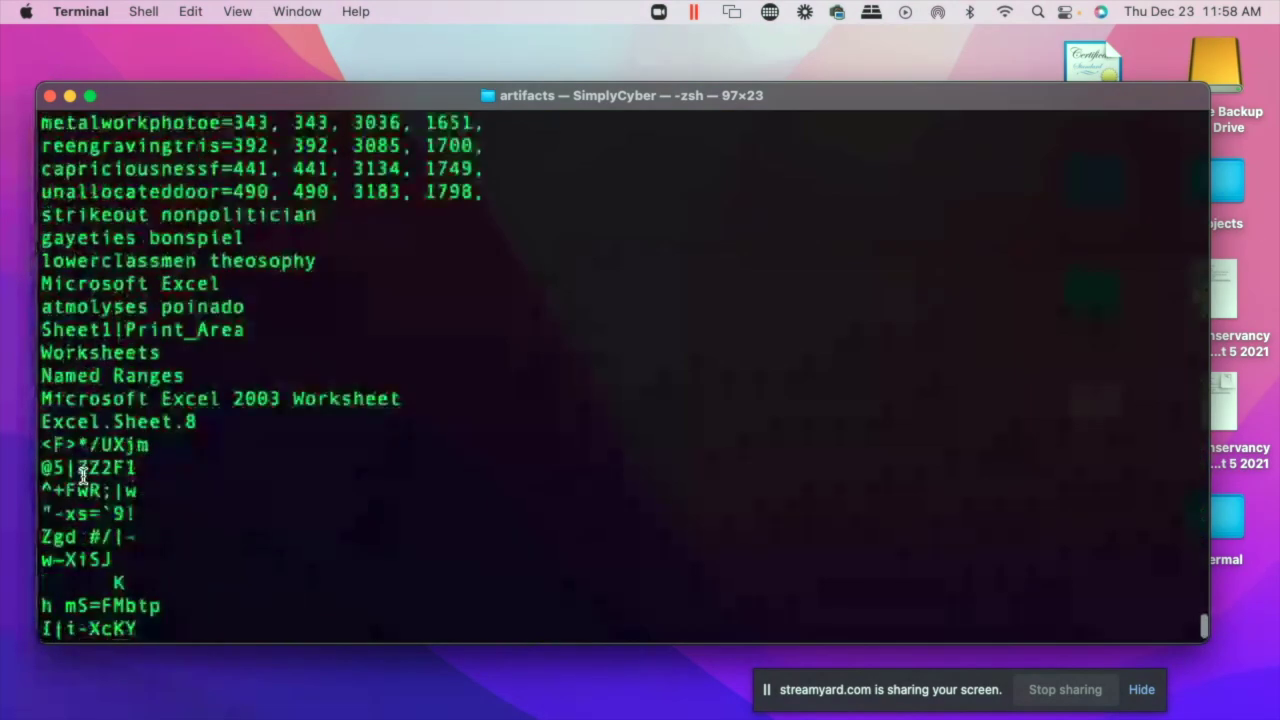
key(Up)
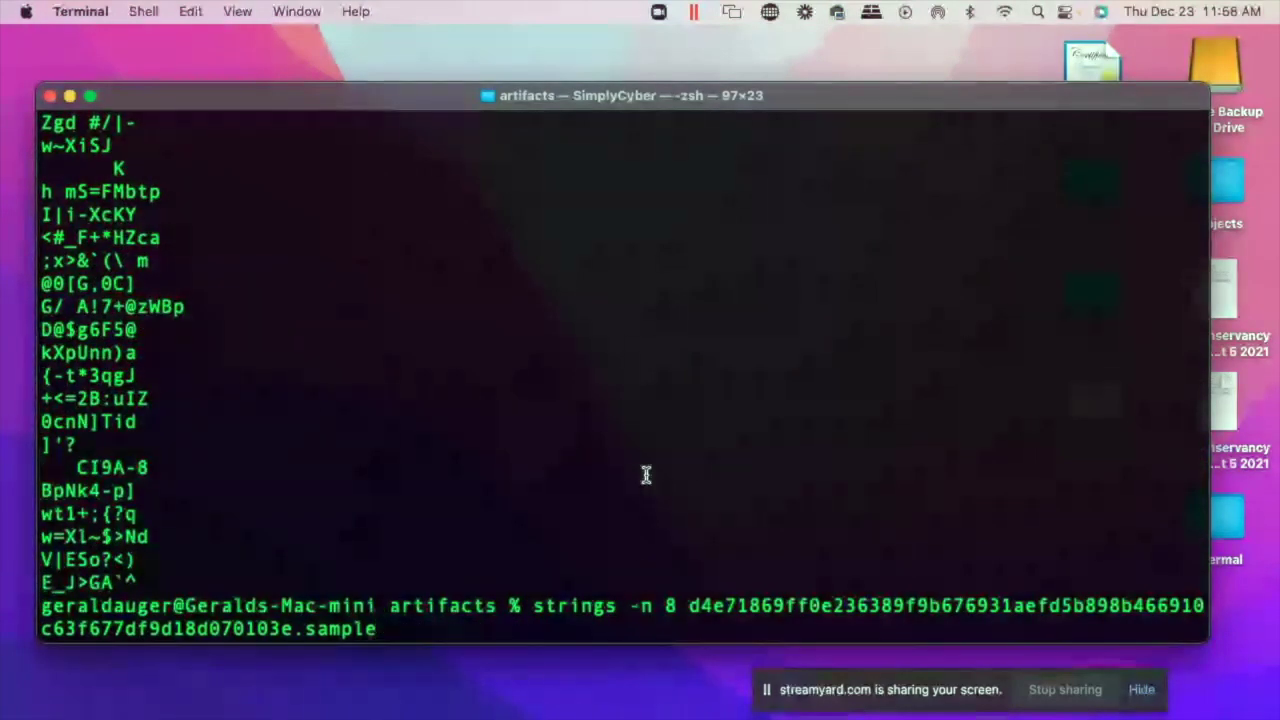
drag(680, 606, 636, 607)
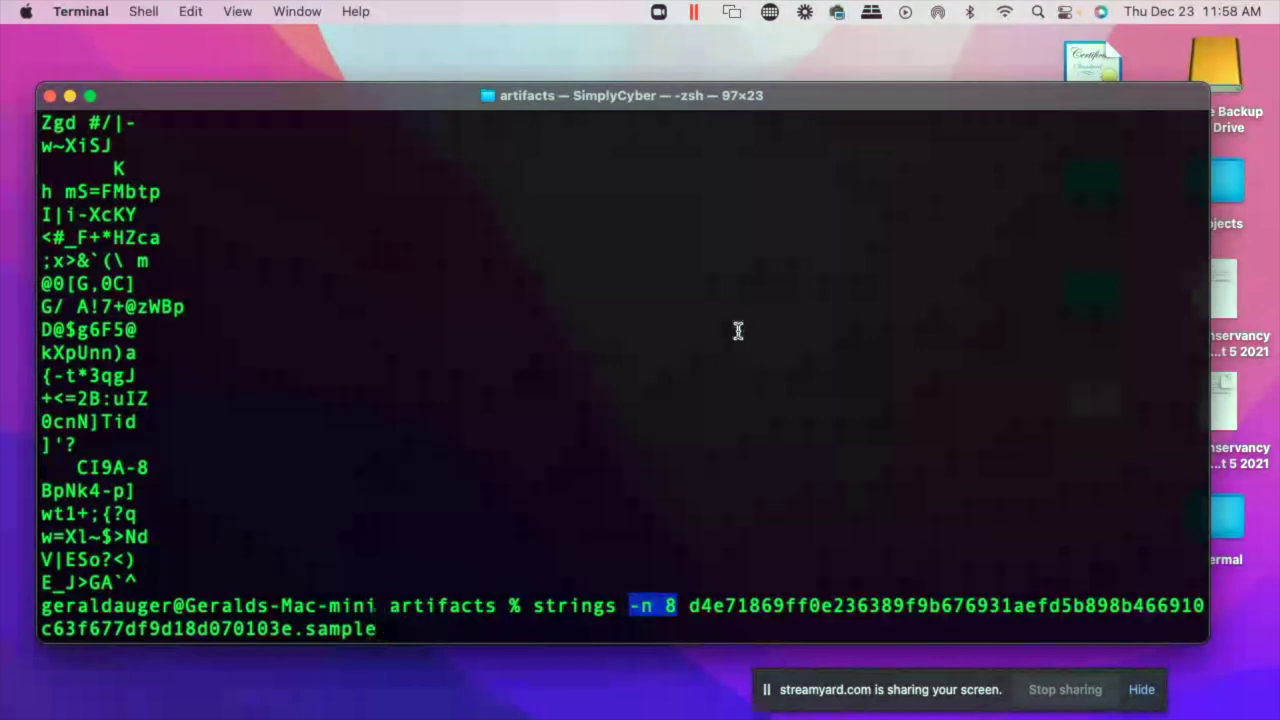
key(Return)
Step: Scroll back through the strings output and select the VBA Module name lines
scroll(668, 327, up, 5)
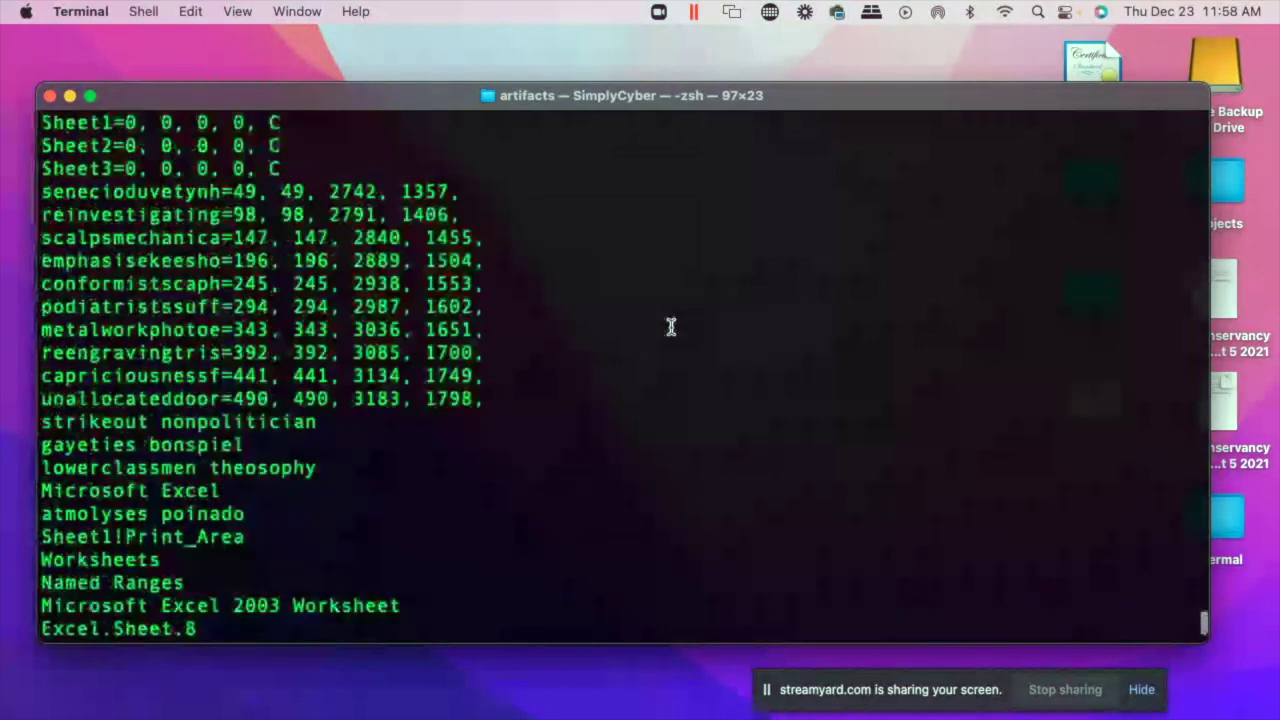
scroll(670, 327, up, 1)
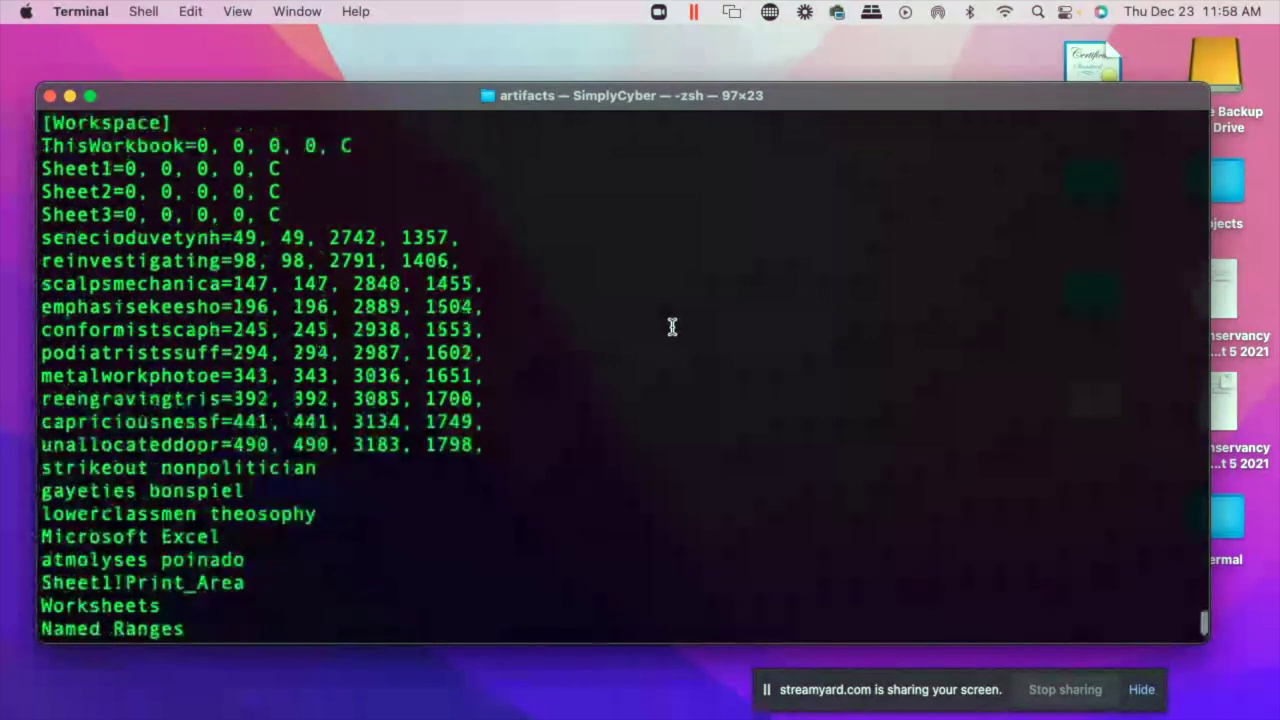
scroll(674, 327, up, 2)
scroll(674, 327, up, 2)
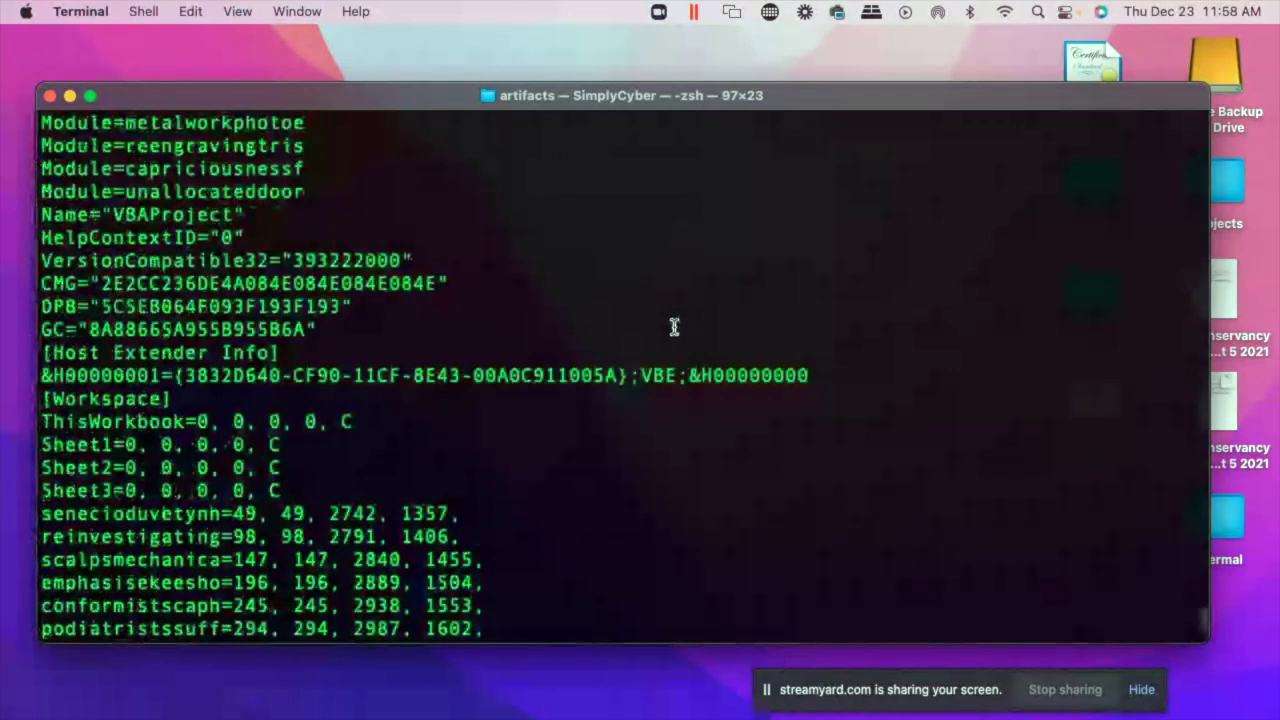
scroll(674, 327, up, 2)
scroll(676, 327, up, 4)
scroll(679, 328, down, 1)
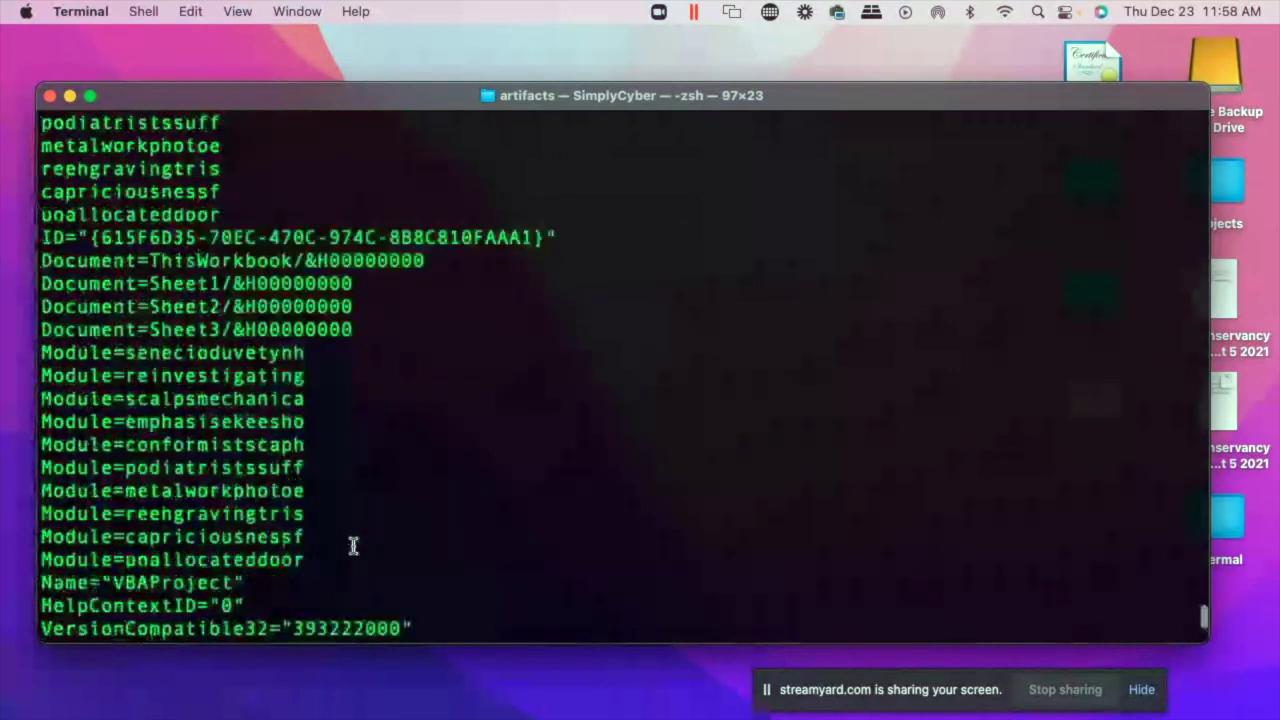
drag(320, 558, 172, 425)
click(329, 469)
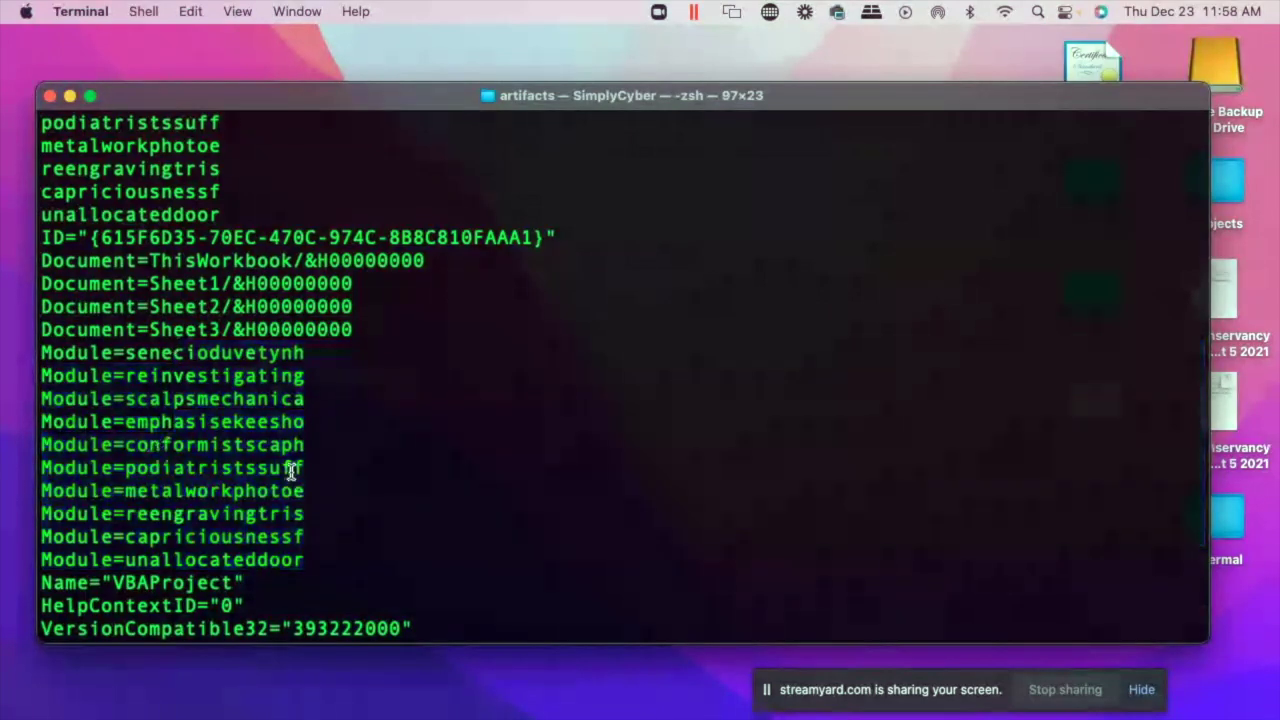
Step: Highlight the embedded EXCEL.EXE and VBE7.DLL Windows paths in the strings output
scroll(294, 471, up, 5)
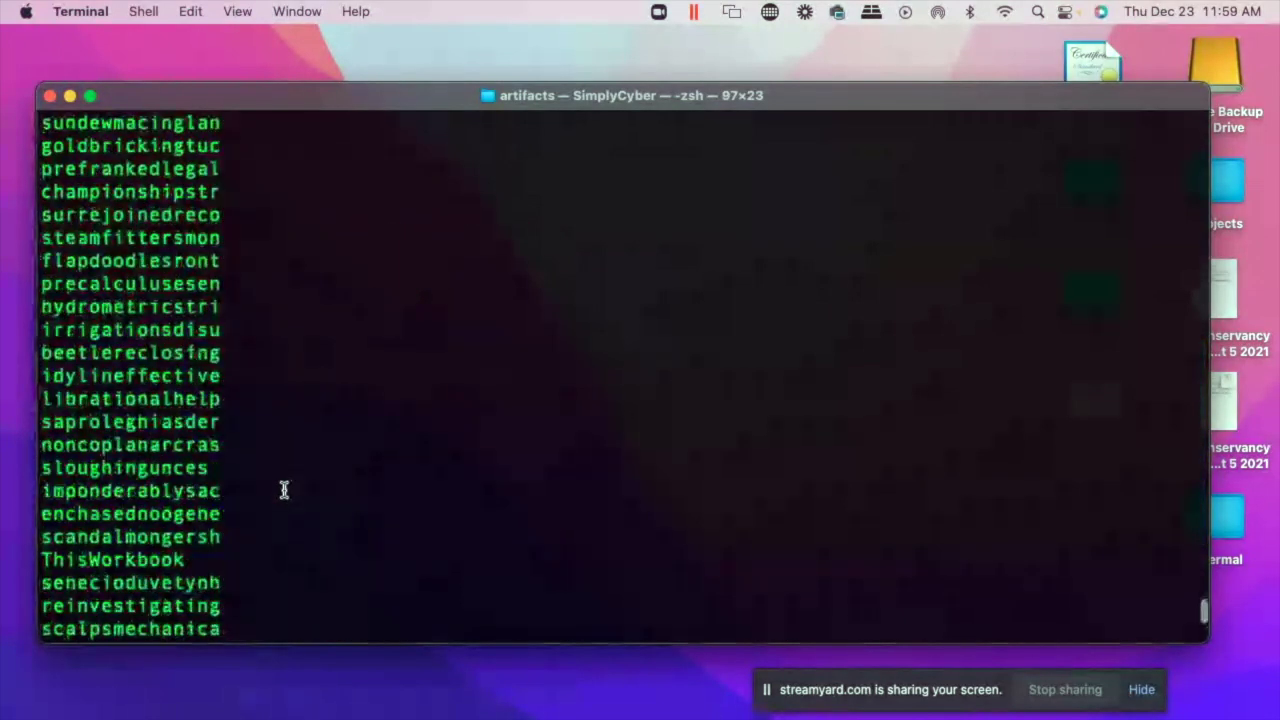
drag(283, 489, 50, 237)
scroll(266, 354, up, 6)
scroll(266, 354, up, 7)
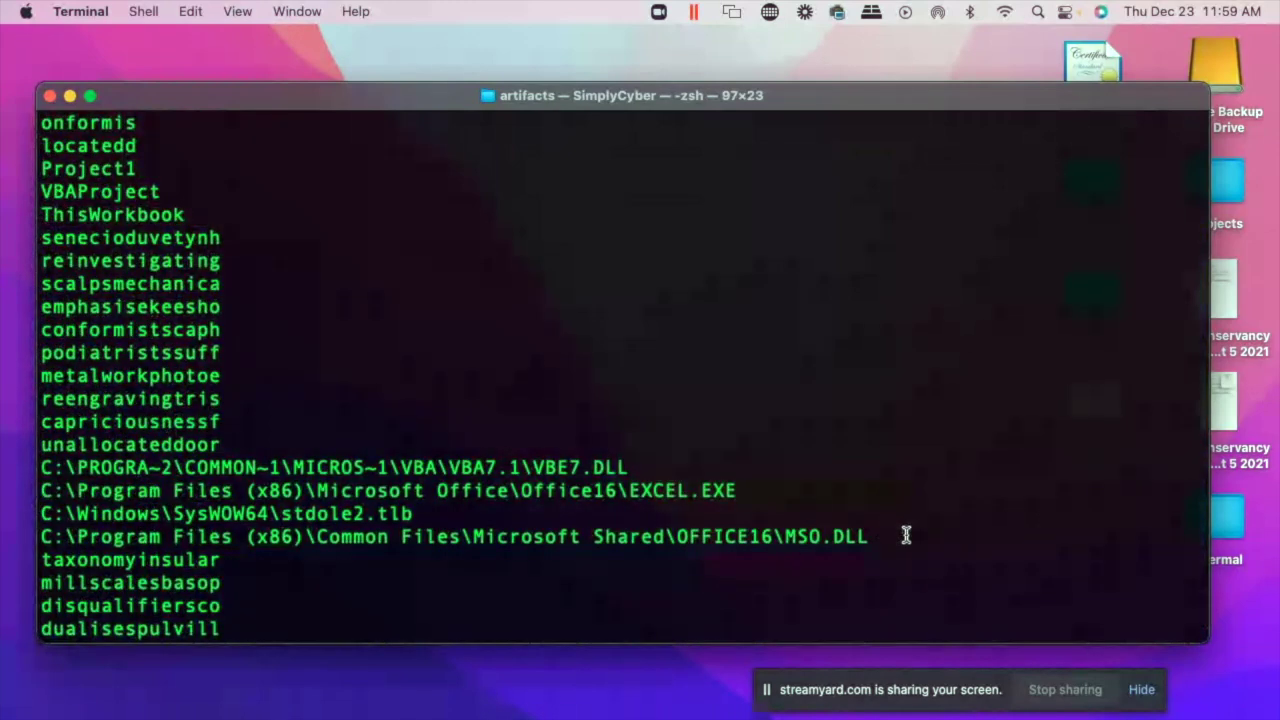
drag(784, 492, 322, 490)
drag(634, 460, 72, 463)
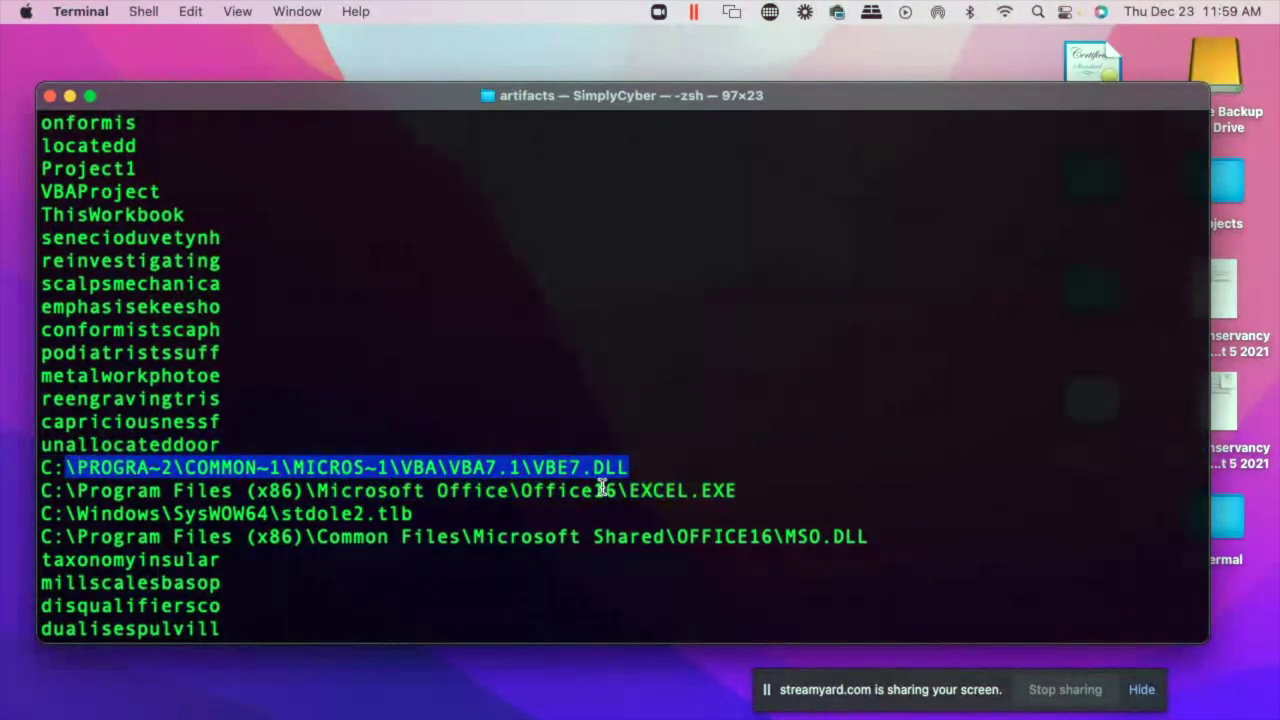
scroll(275, 446, up, 10)
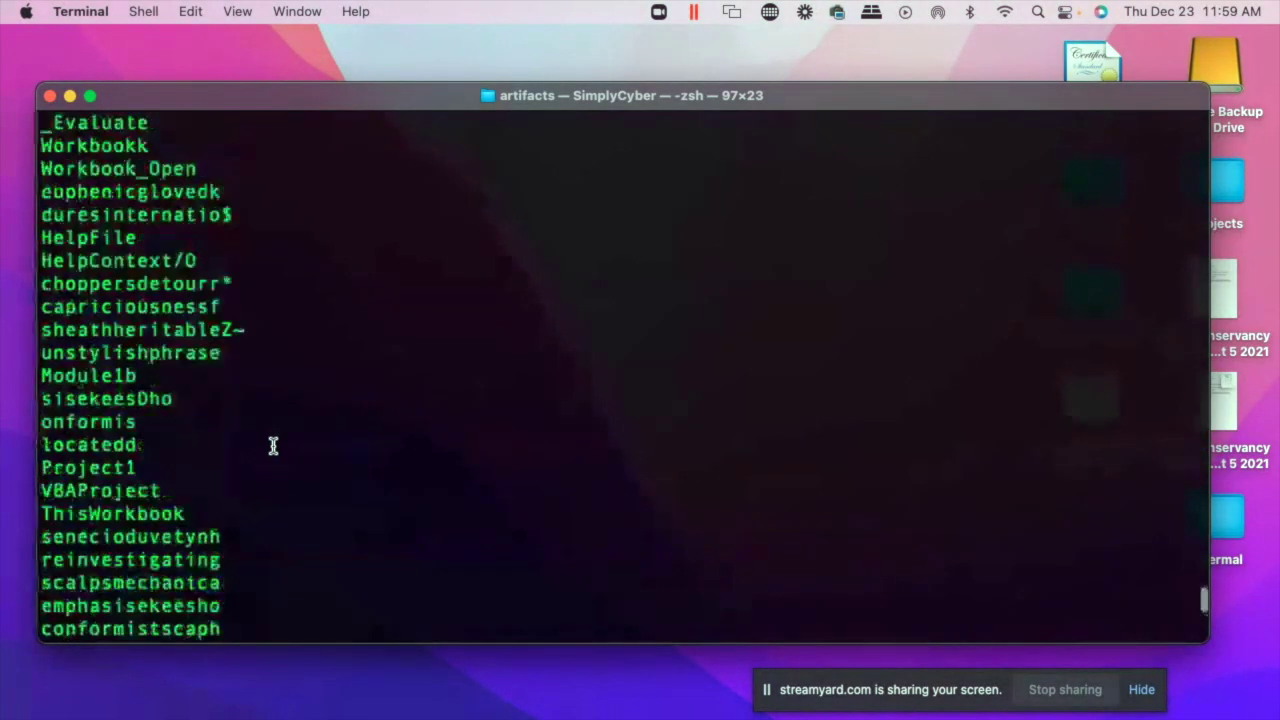
scroll(287, 449, up, 9)
Step: Run olevba on the d4… .sample file and scroll through its macro output
text(olevba d4)
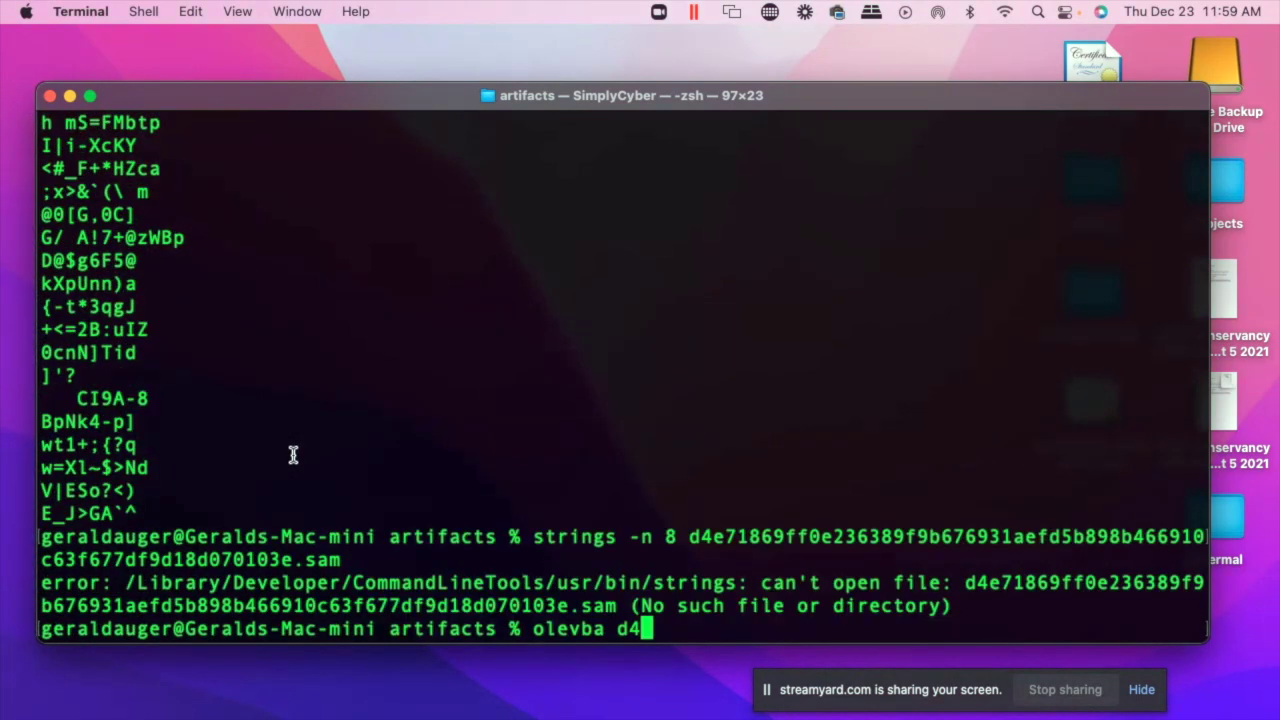
key(Tab)
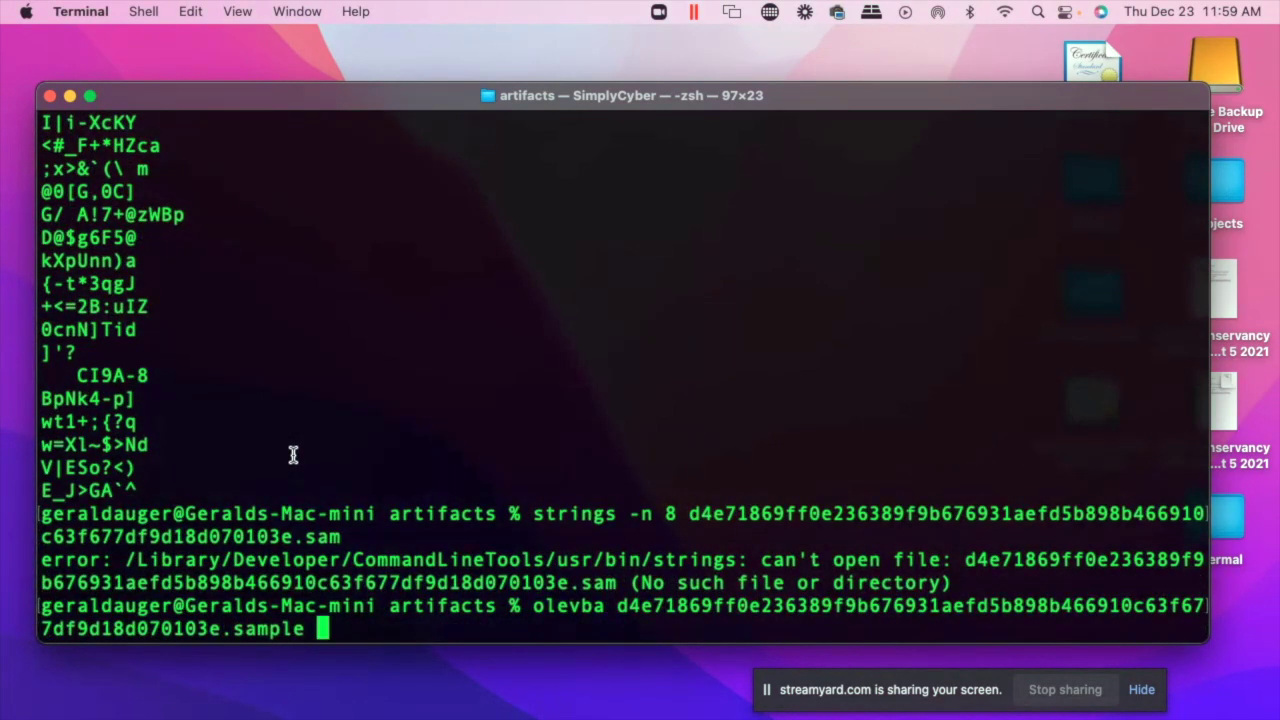
key(Return)
scroll(455, 428, up, 5)
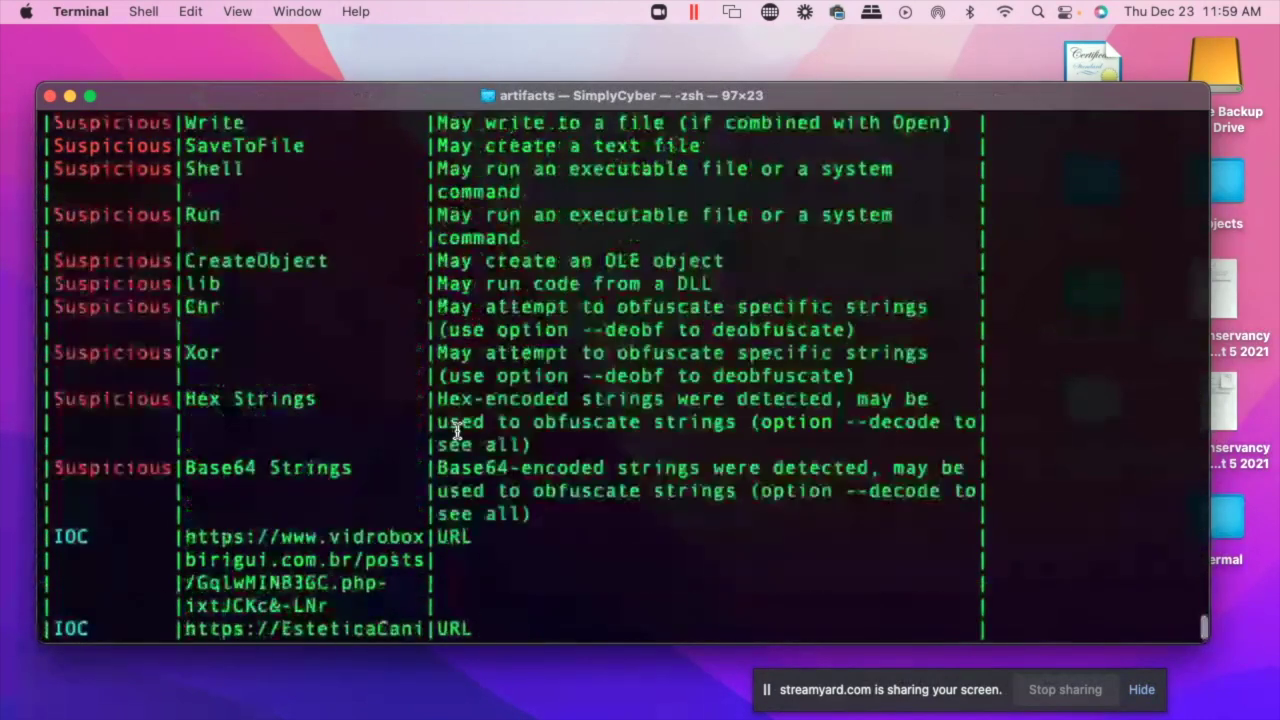
scroll(455, 428, up, 4)
scroll(458, 430, up, 2)
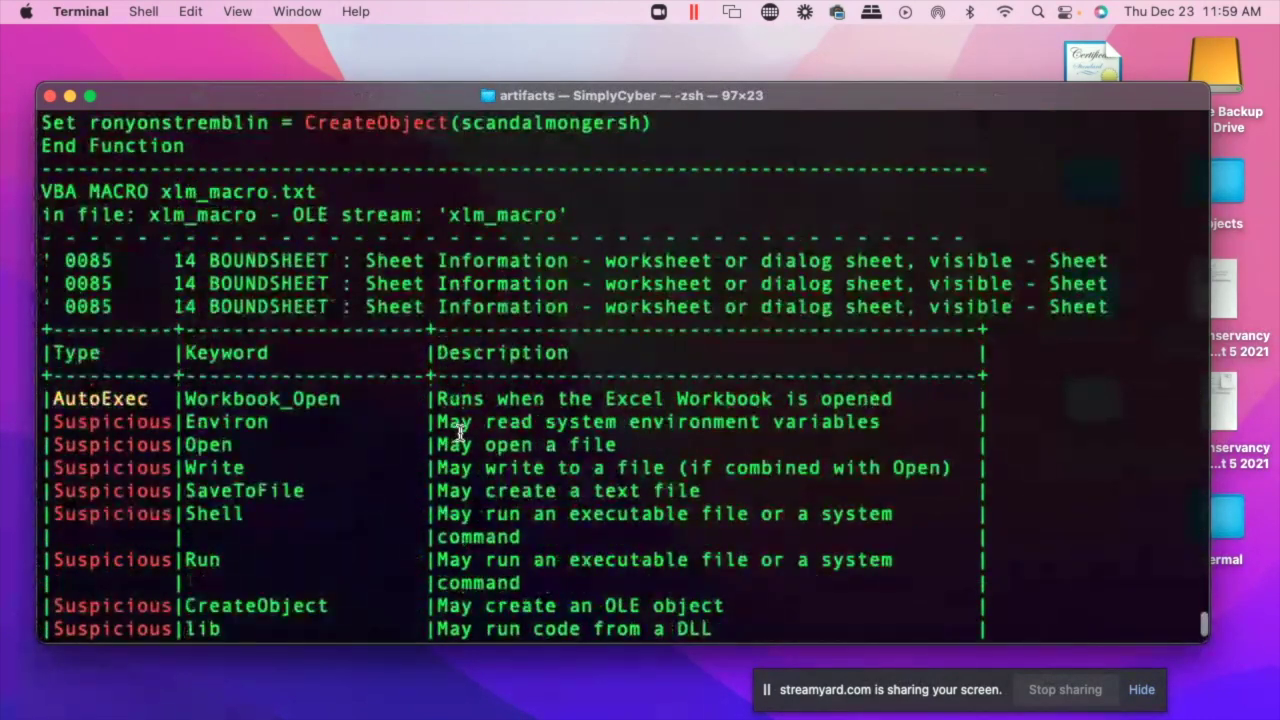
scroll(460, 432, up, 1)
scroll(465, 433, up, 1)
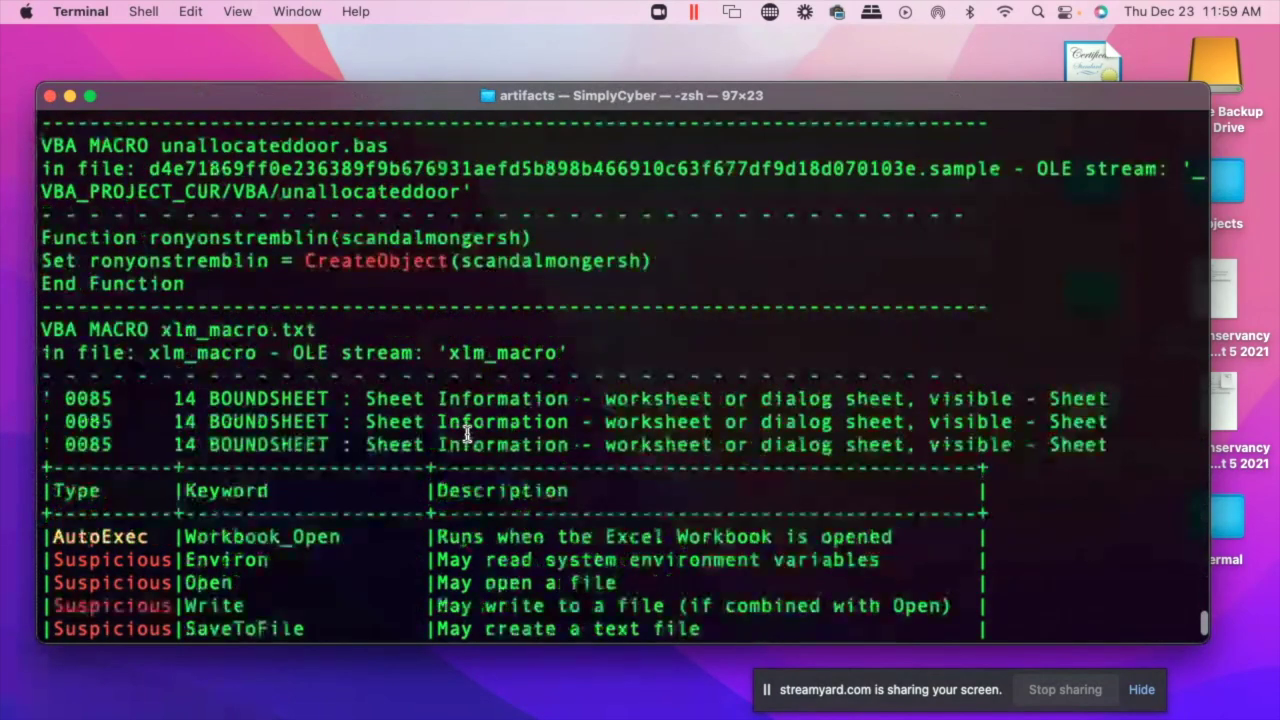
scroll(451, 414, down, 4)
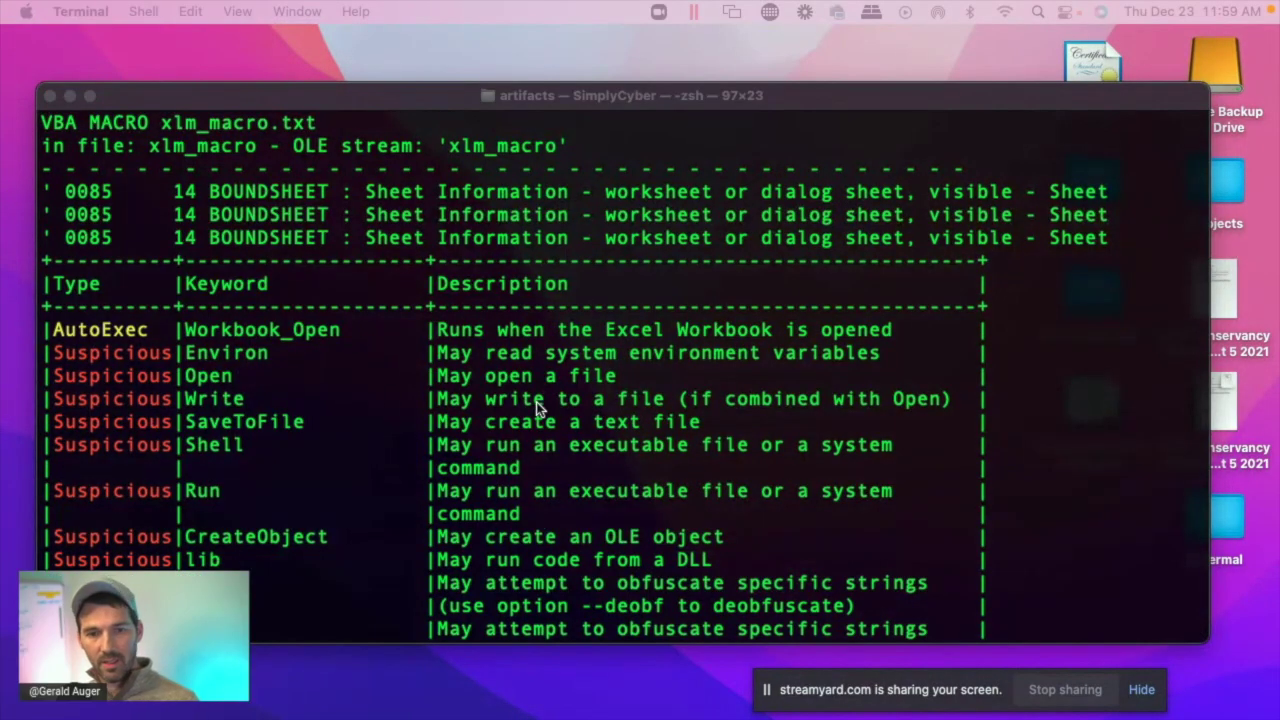
scroll(540, 408, down, 2)
Step: Highlight the Xor obfuscation description and the CreateObject keyword in the suspicious-keyword table
click(632, 306)
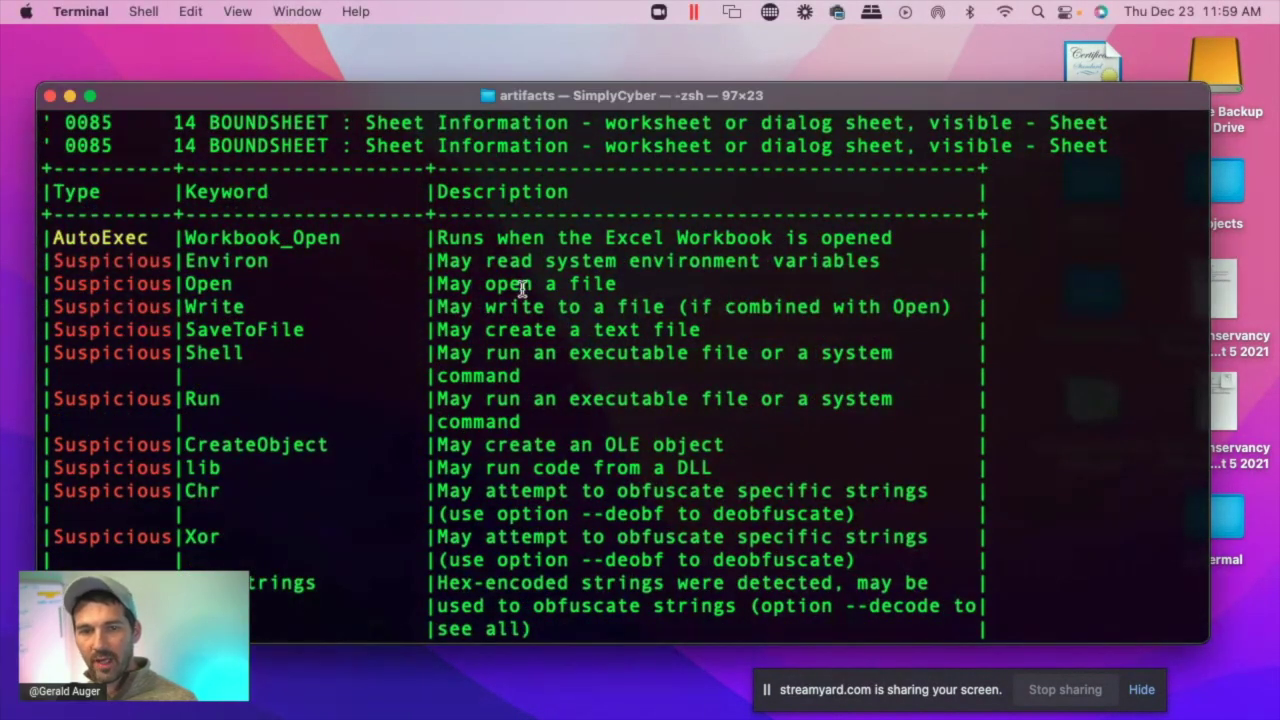
scroll(720, 371, down, 3)
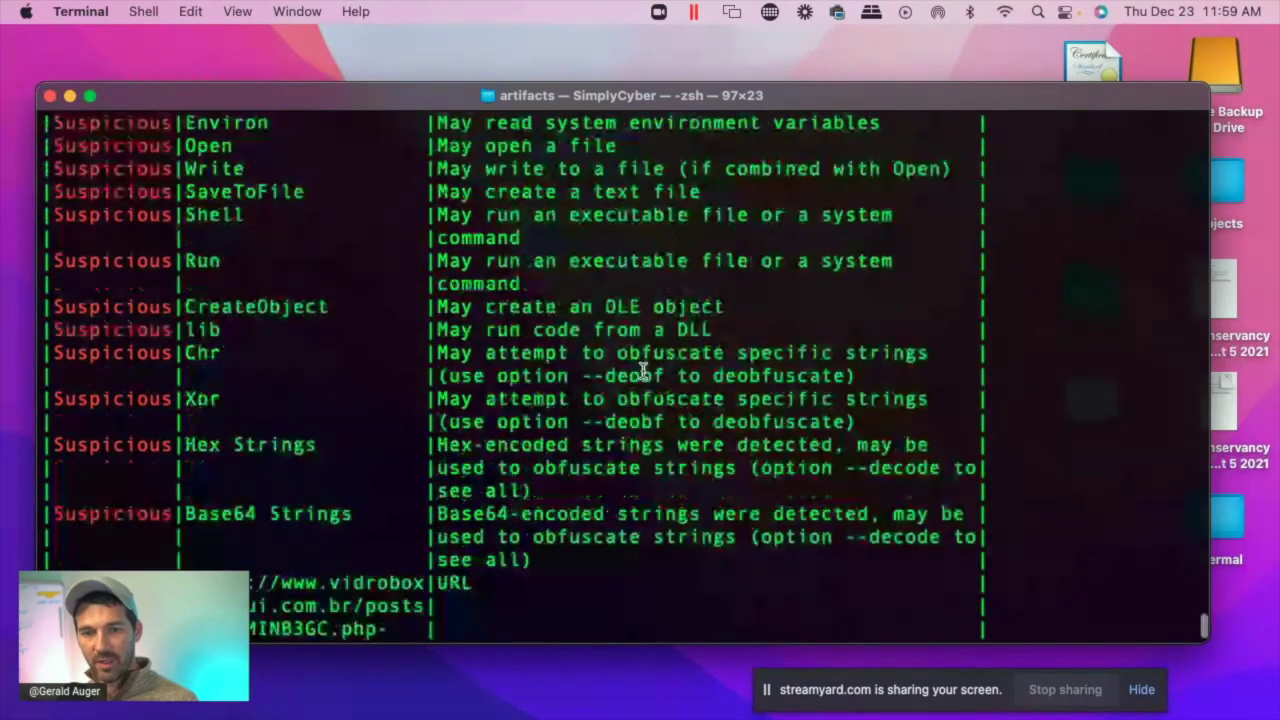
drag(938, 398, 443, 399)
scroll(553, 395, up, 2)
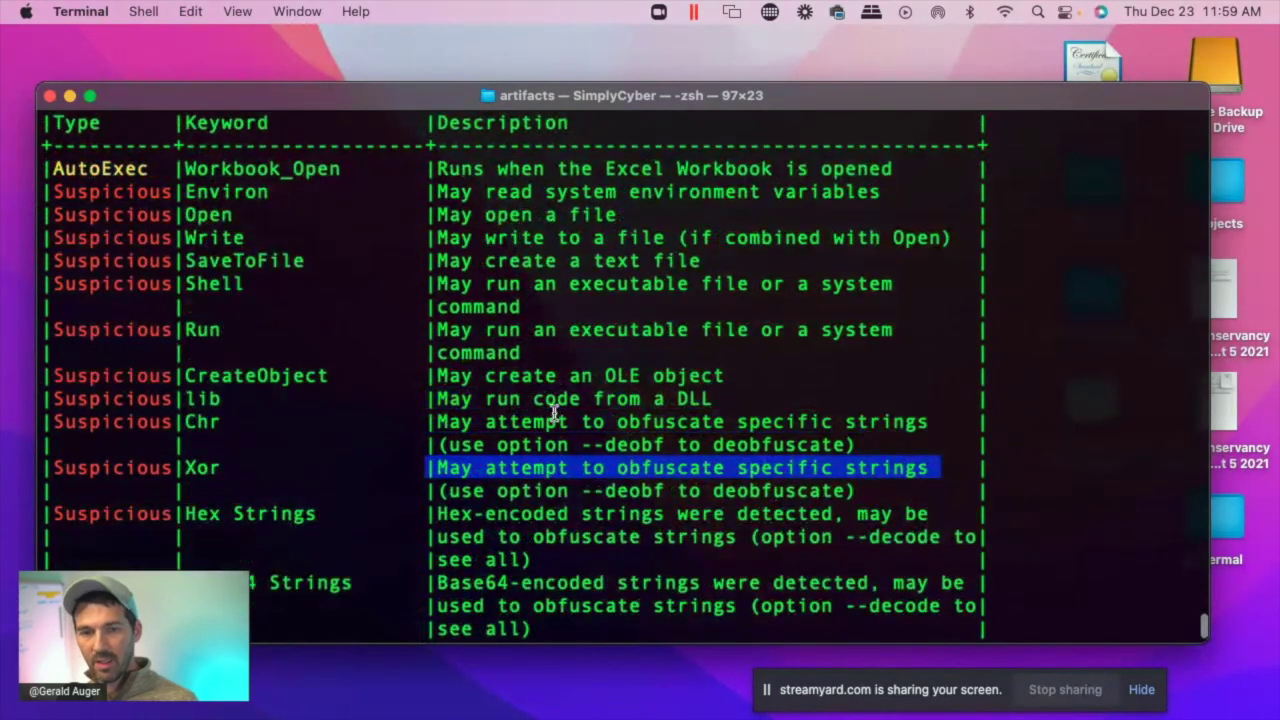
drag(740, 374, 263, 375)
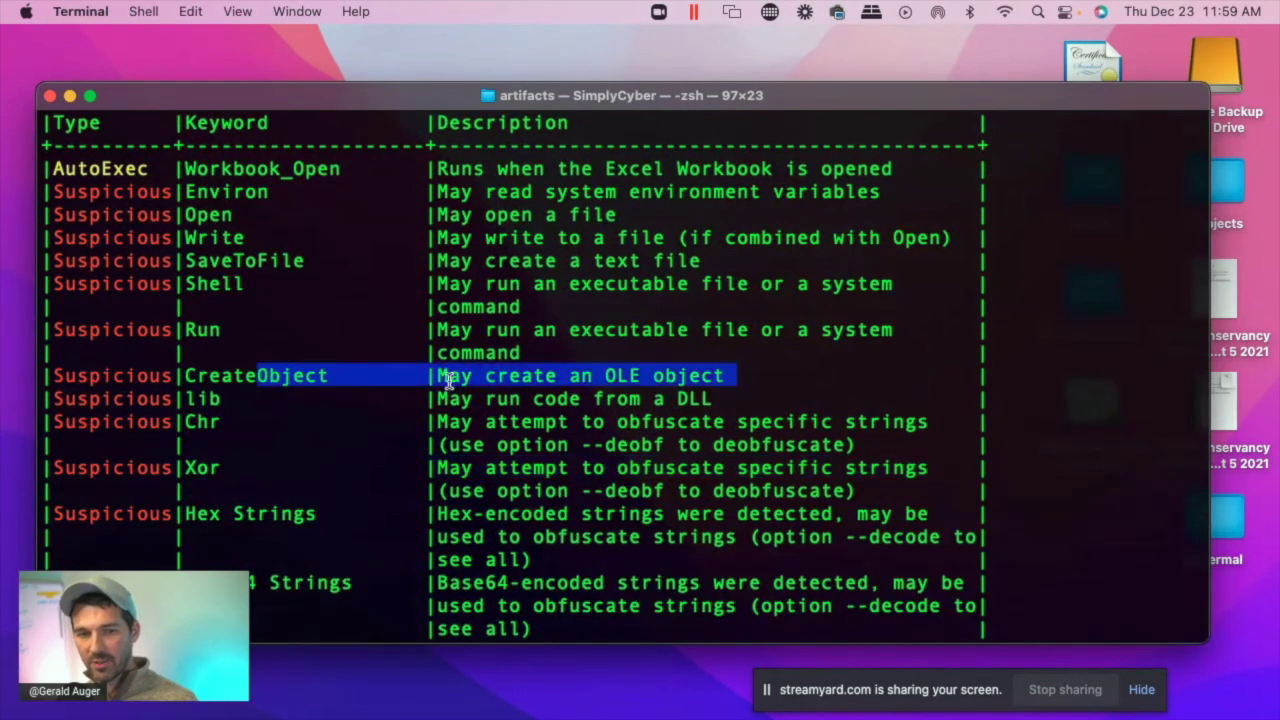
click(528, 376)
drag(341, 377, 187, 375)
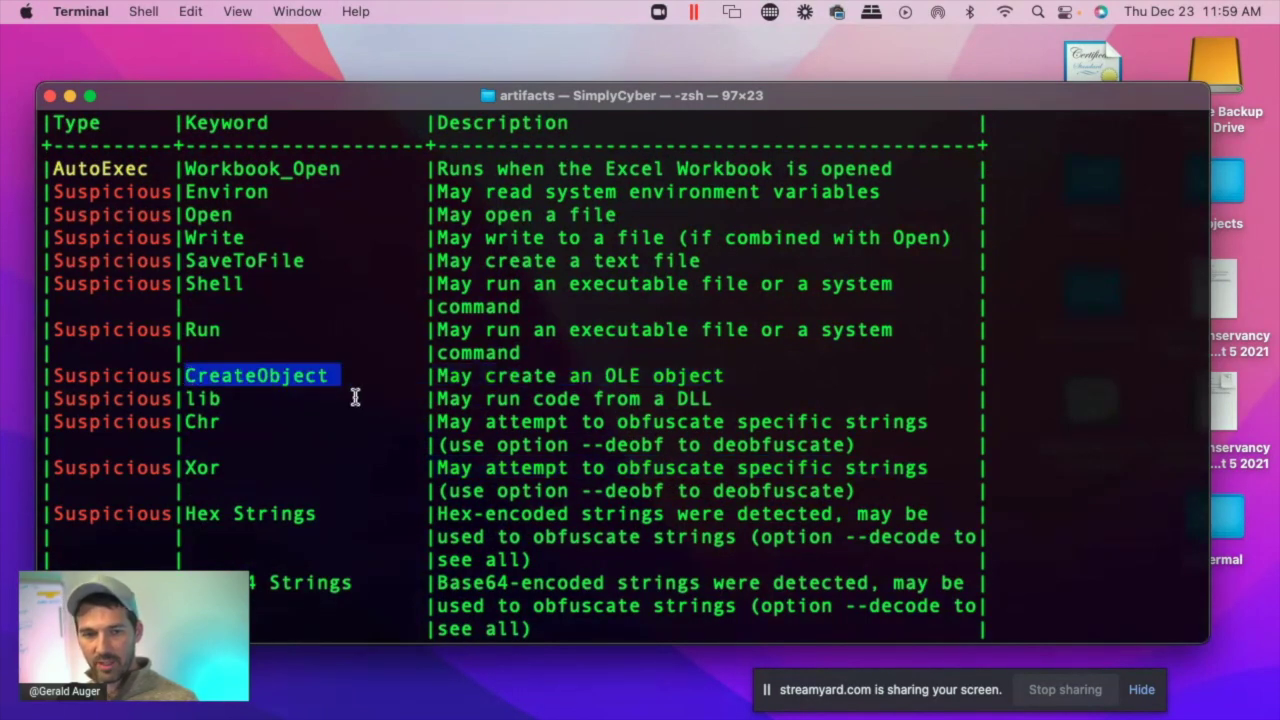
Step: Highlight the vidrobox URL indicator and the 5.exe executable name among the IOCs
scroll(358, 398, up, 3)
scroll(358, 396, down, 7)
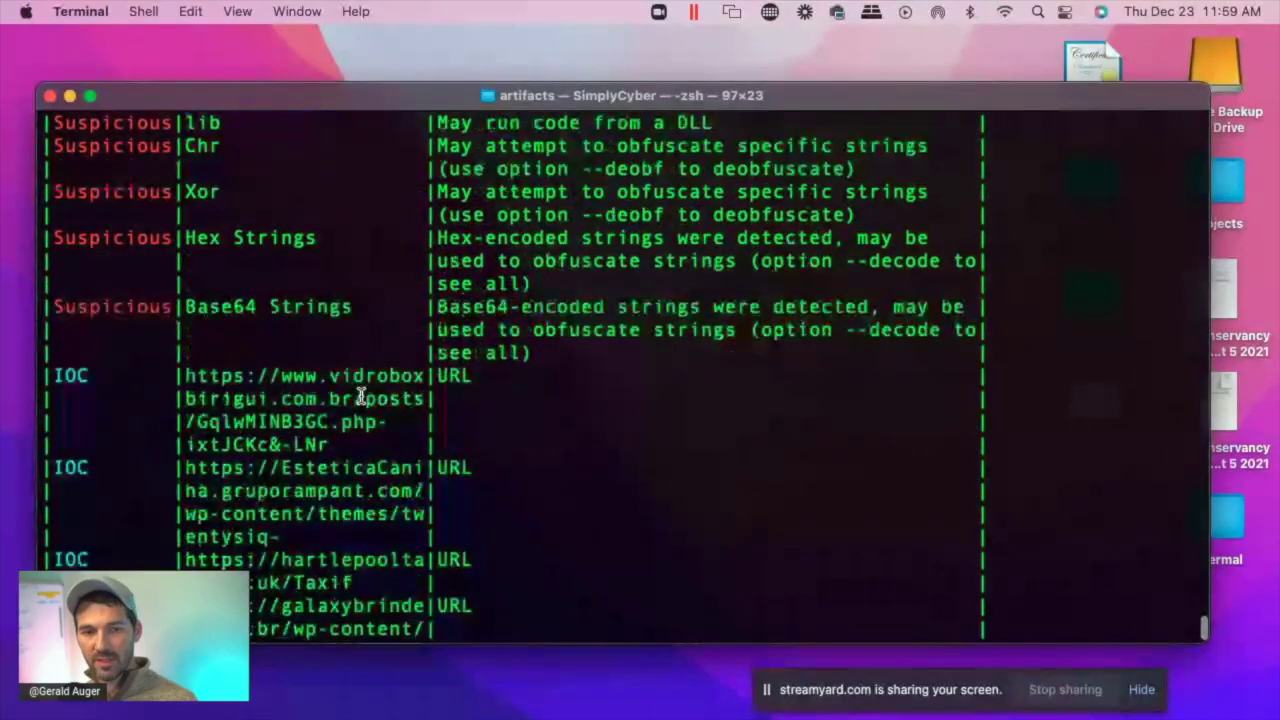
scroll(362, 397, down, 2)
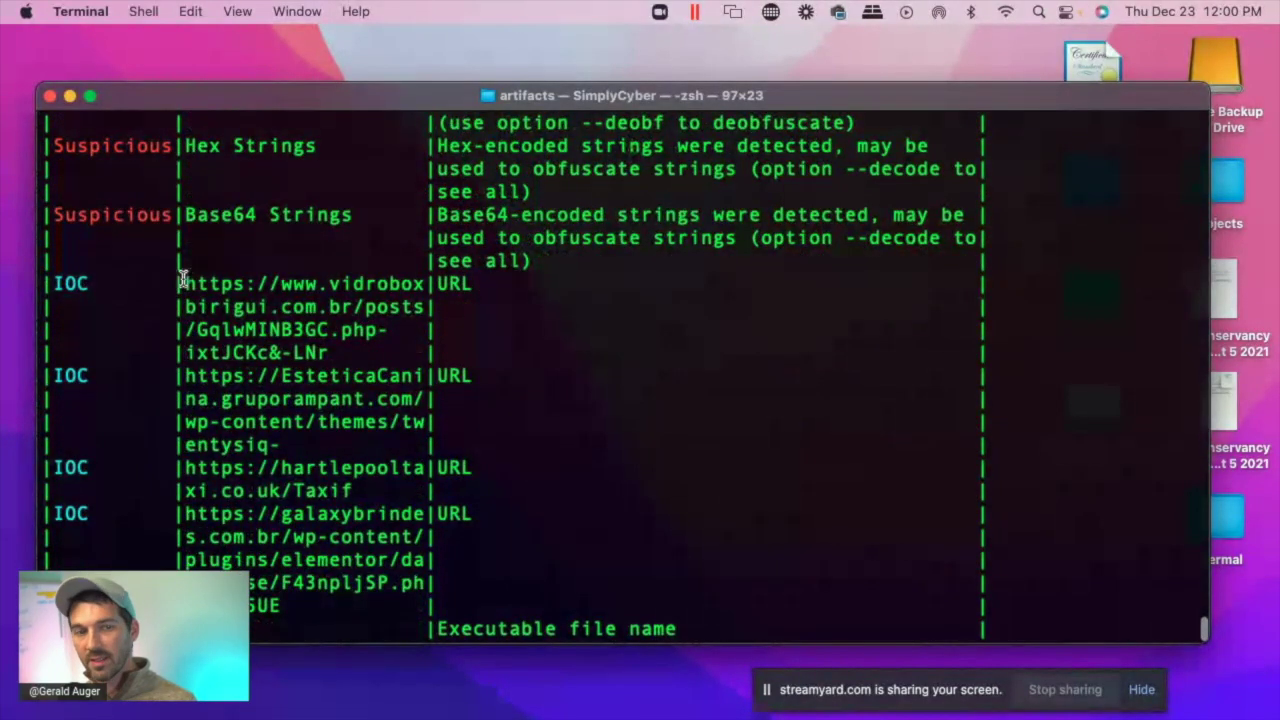
drag(182, 279, 335, 352)
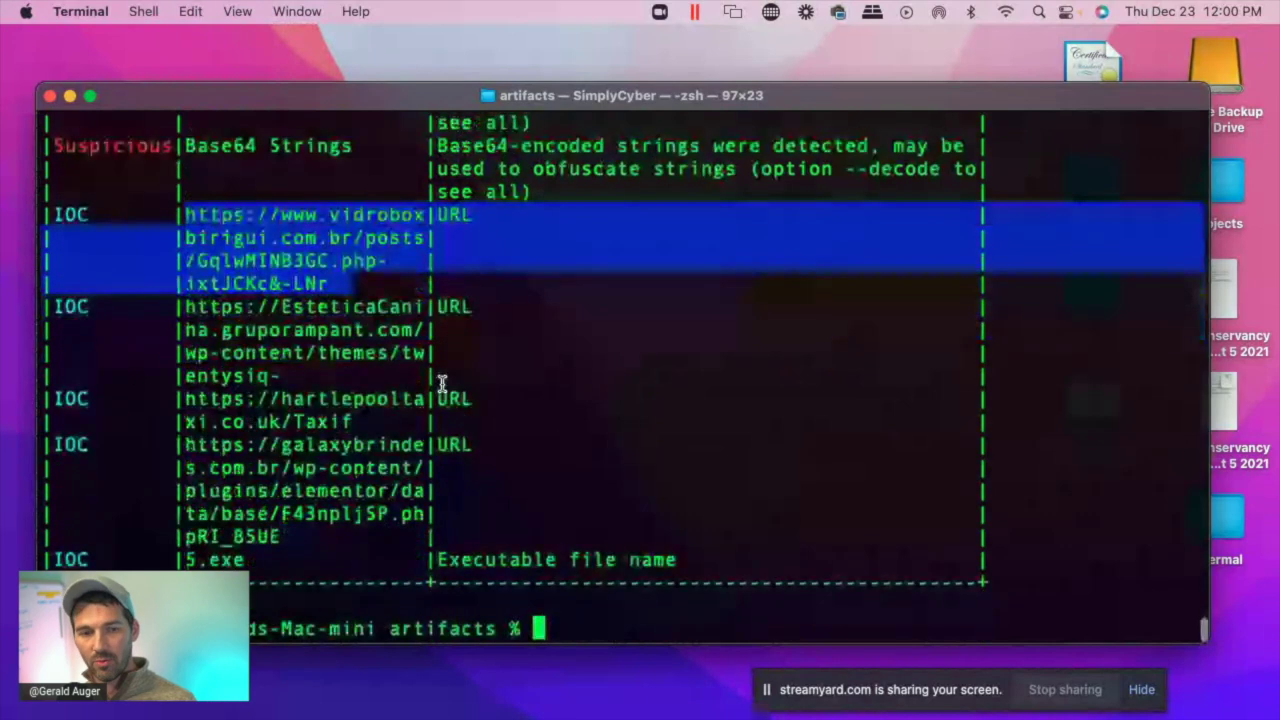
drag(257, 562, 178, 558)
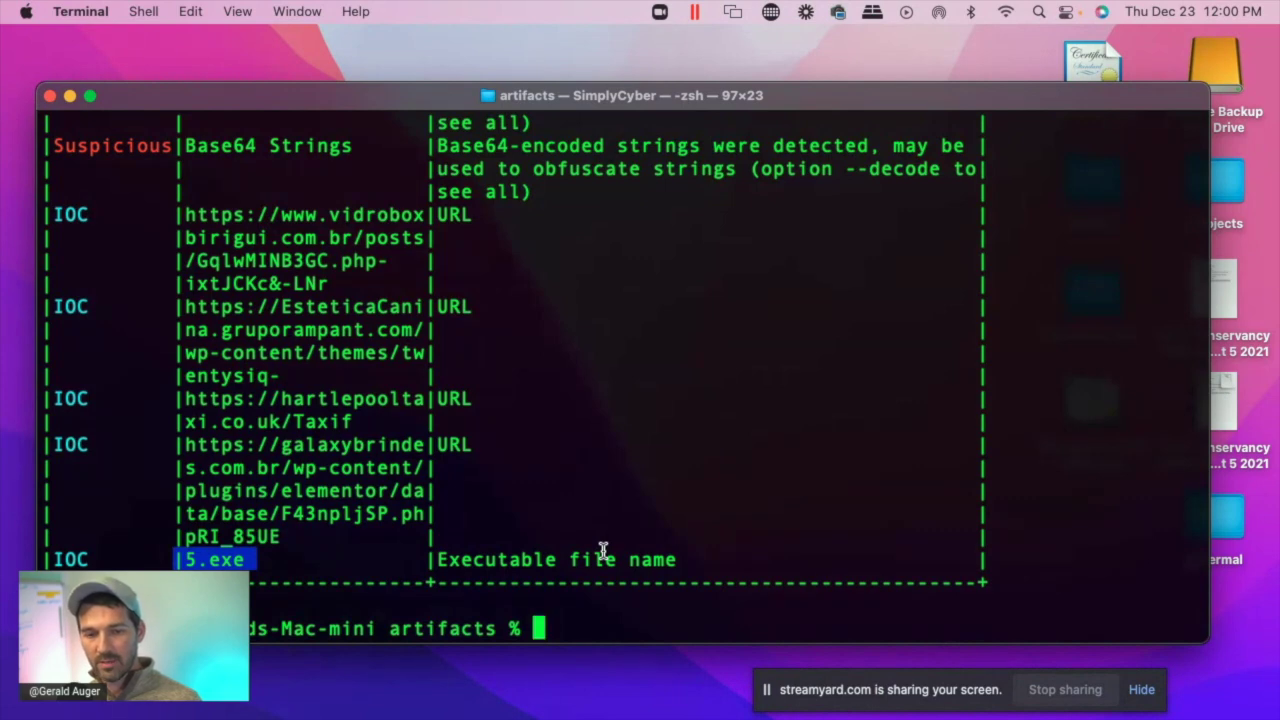
Step: Review the OLE stream listing, marking the capriciousnessf module and stream 10's macro flag
key(super+grave)
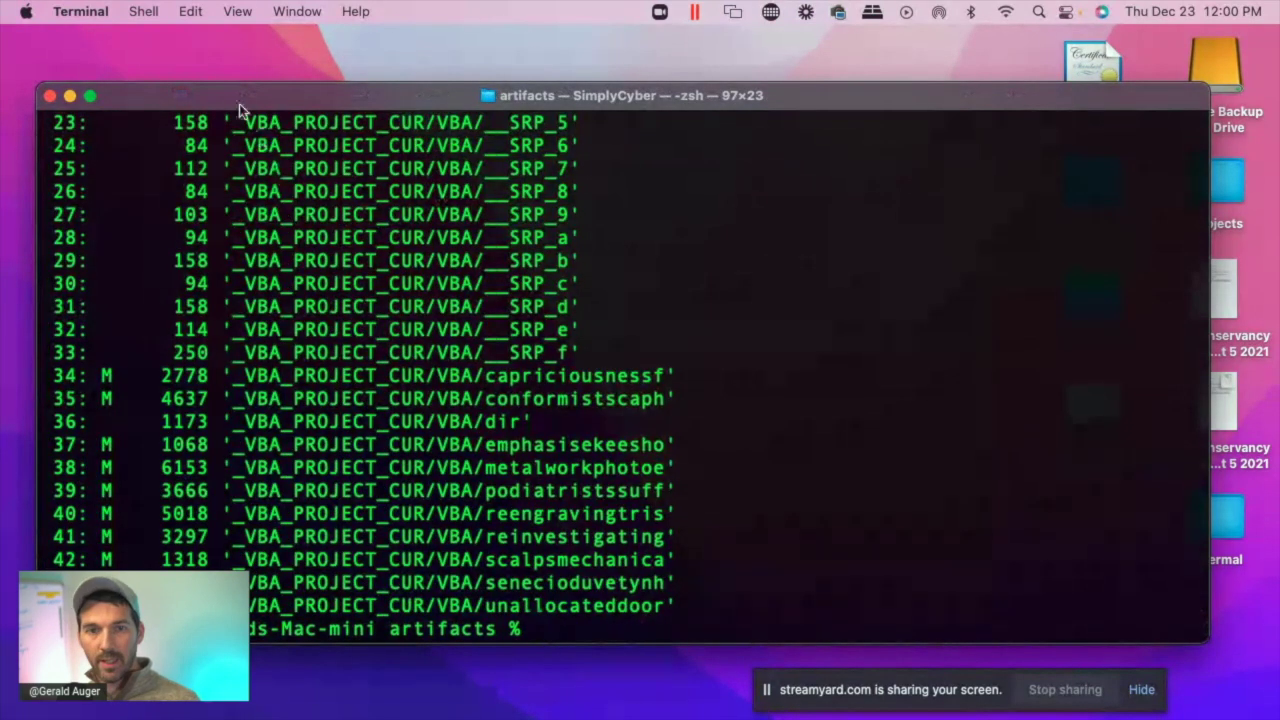
drag(341, 121, 462, 102)
scroll(203, 410, up, 10)
scroll(203, 410, down, 10)
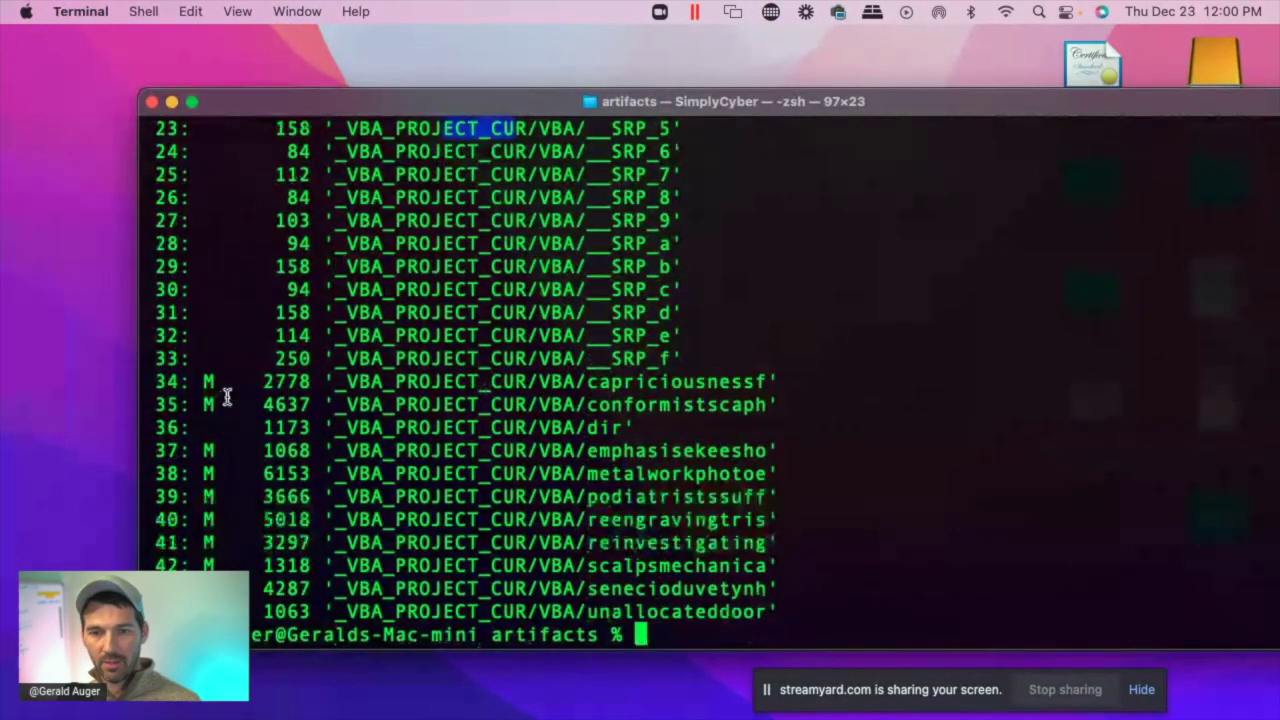
drag(588, 381, 770, 381)
scroll(682, 425, up, 5)
scroll(686, 422, up, 2)
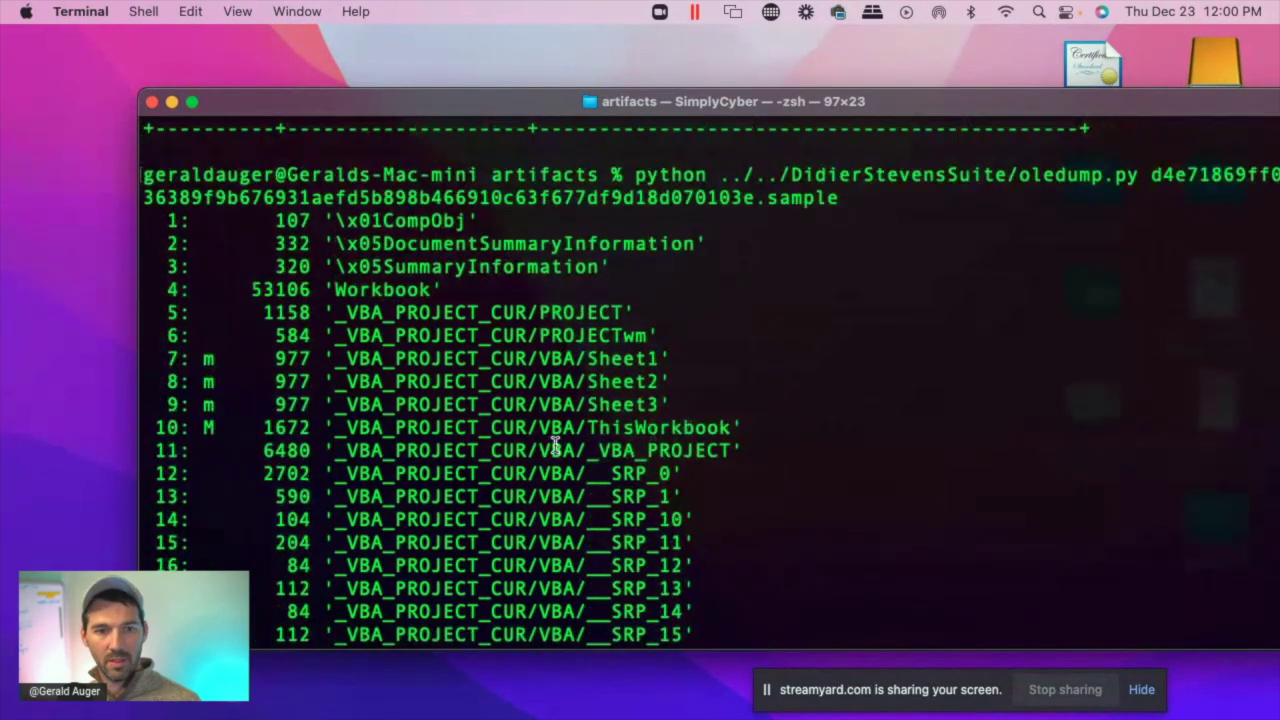
drag(205, 427, 226, 426)
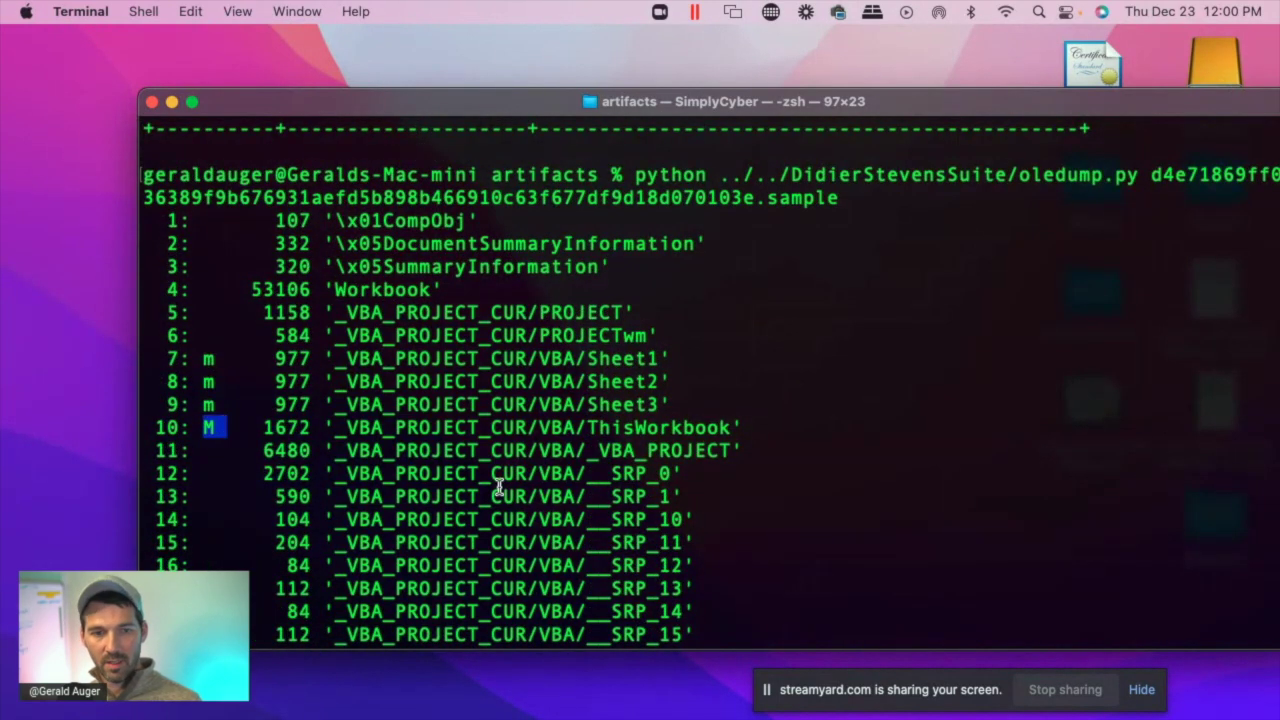
scroll(498, 487, down, 10)
Step: Dump stream 10's VBA source with '-s 10 -v' and highlight its capriciousnessf reference
key(Up)
key(alt+Left)
text(-s)
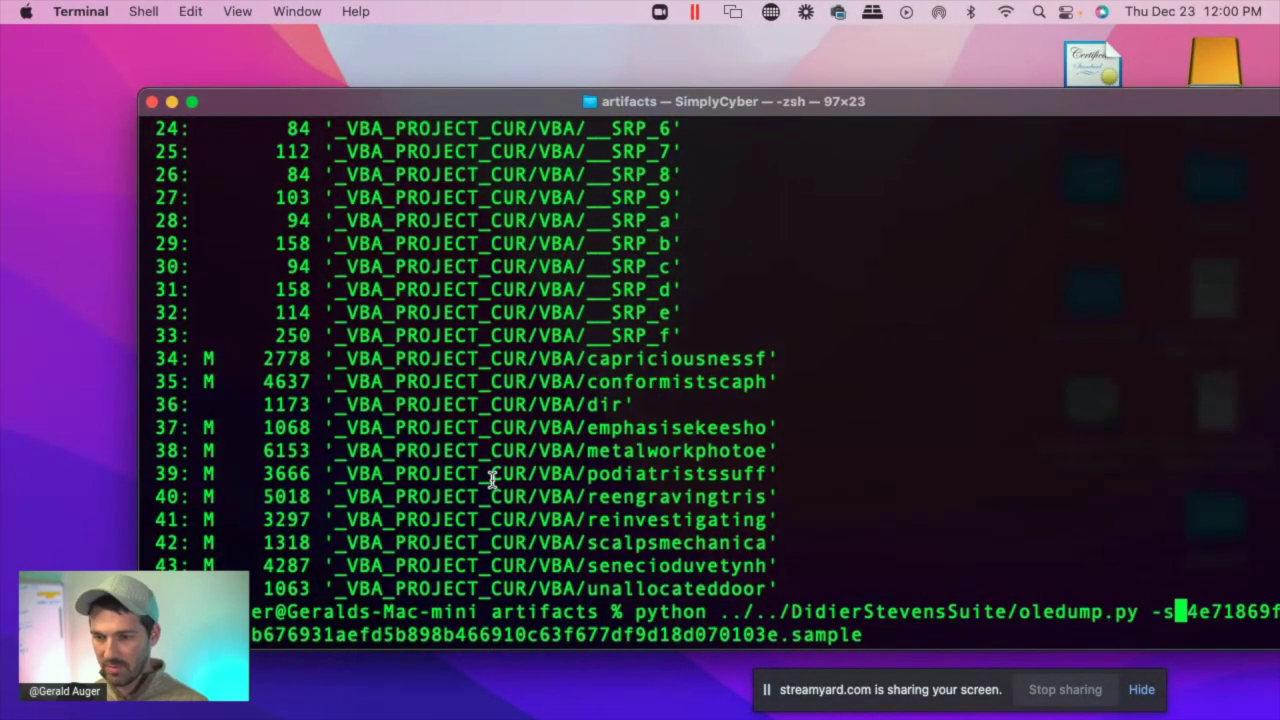
text( 10 -v)
key(Return)
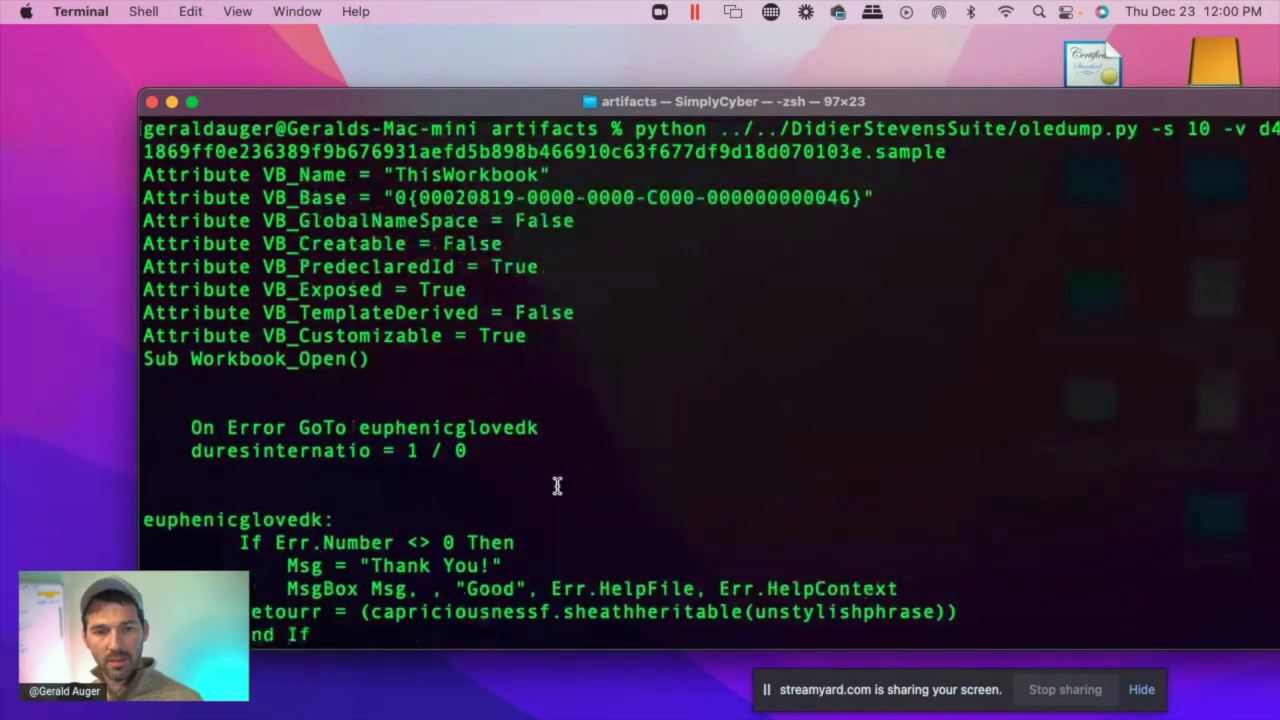
scroll(539, 486, up, 1)
scroll(536, 326, down, 3)
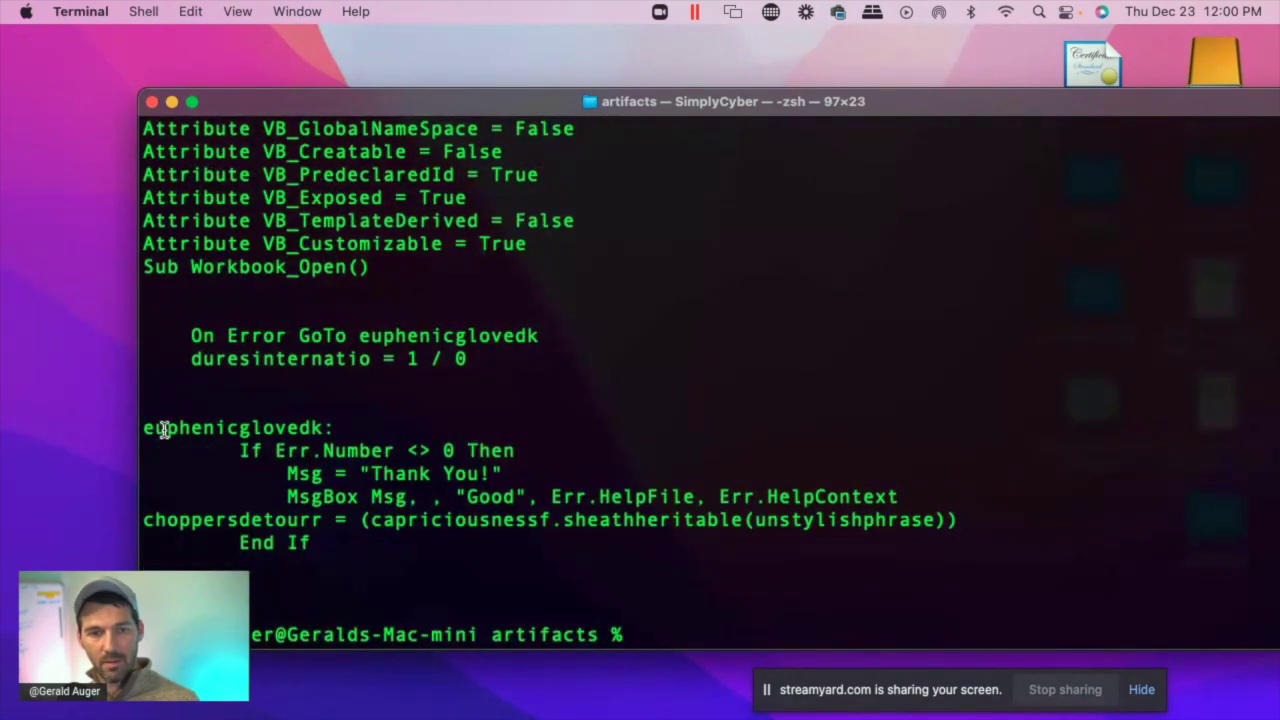
drag(286, 474, 339, 474)
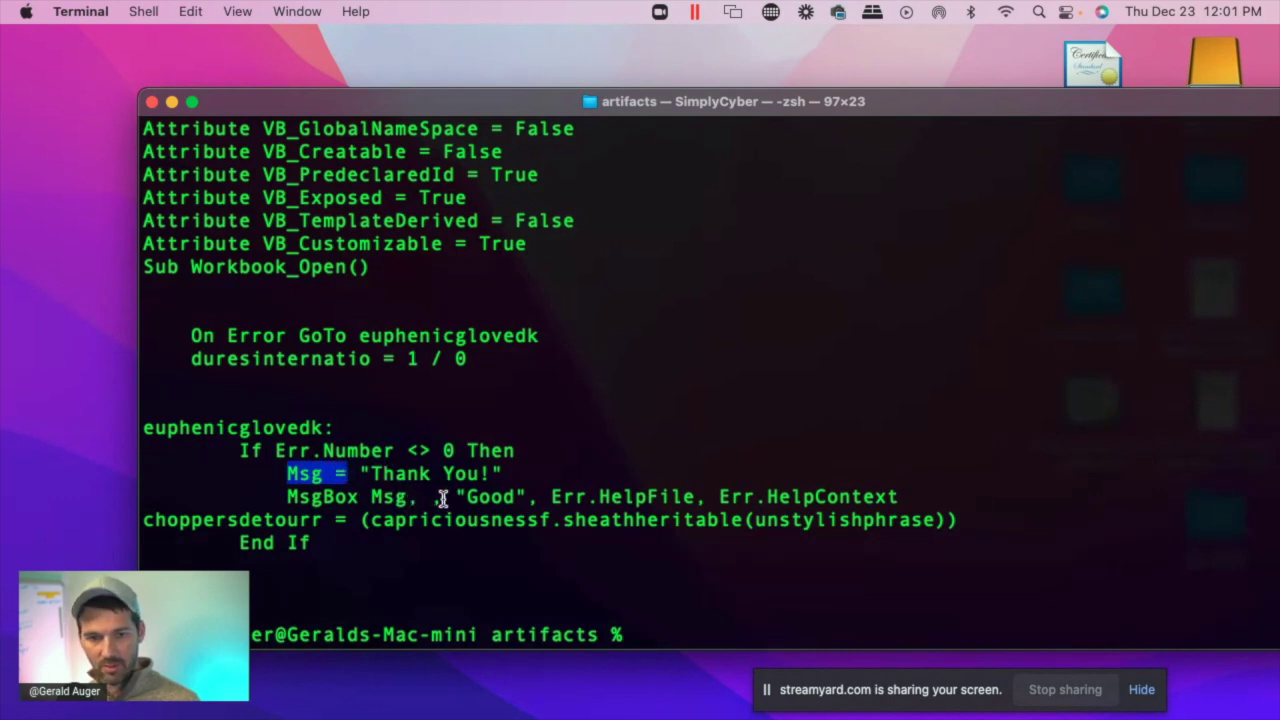
drag(442, 496, 455, 496)
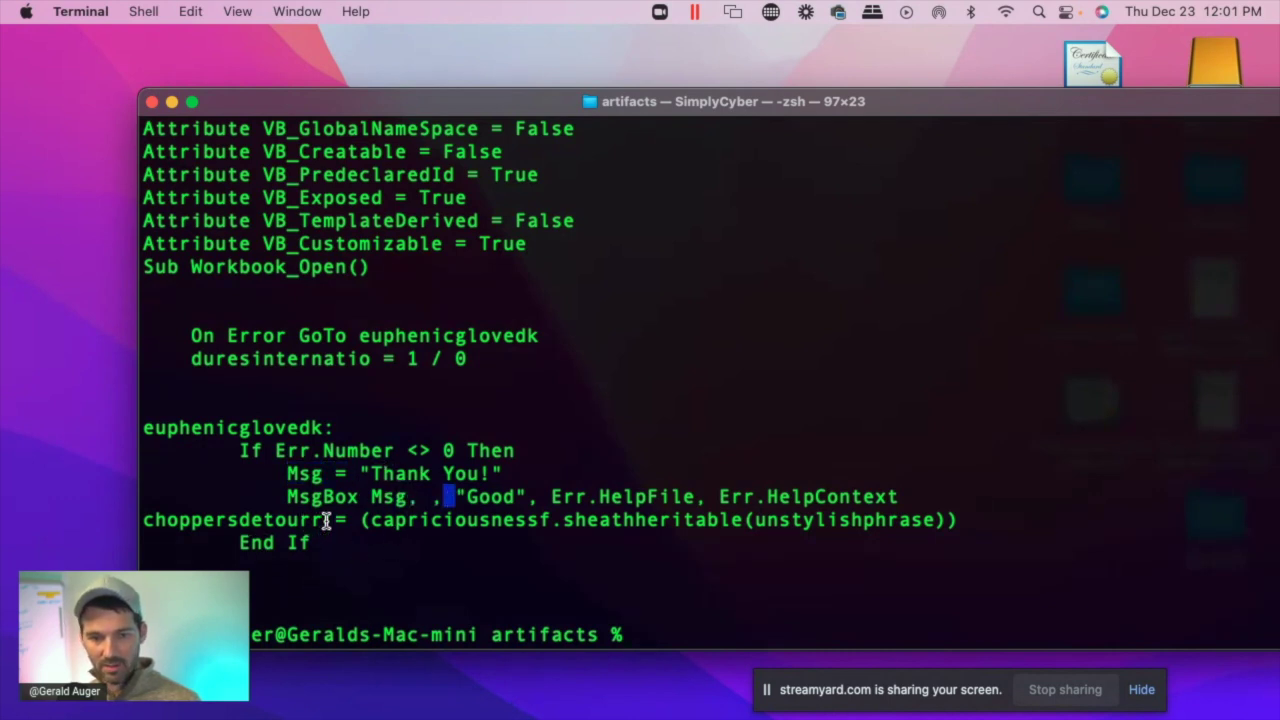
drag(371, 520, 748, 520)
Step: Rerun the stream listing and mark row 34 as the capriciousnessf stream
click(622, 562)
drag(551, 517, 377, 520)
key(Up)
key(Up)
key(Return)
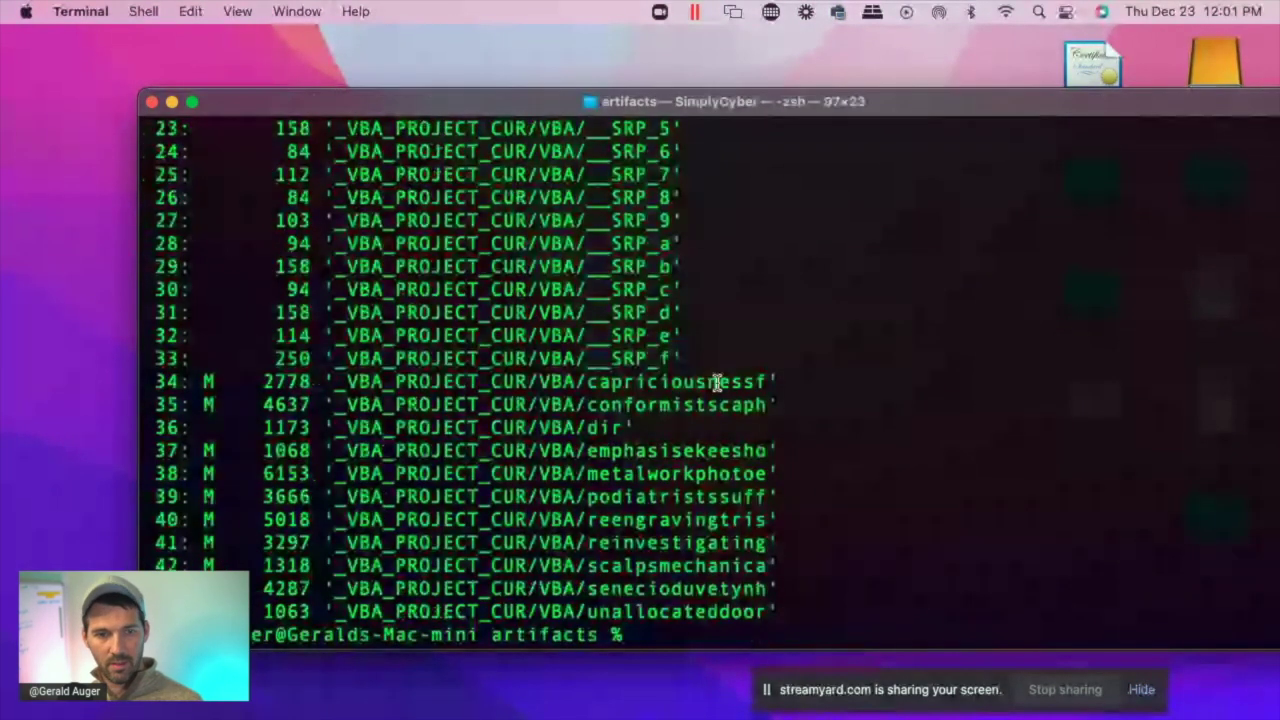
drag(765, 378, 64, 381)
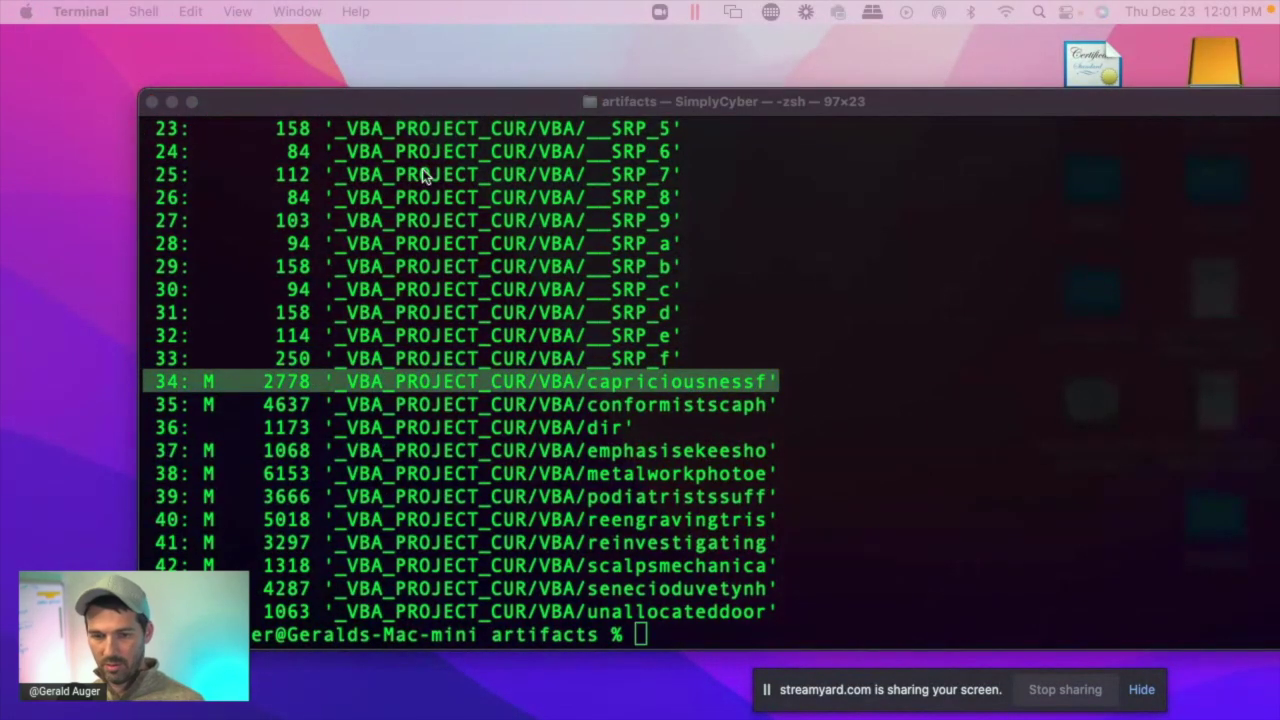
Step: Dump stream 34's VBA source with oledump '-s 34 -v'
click(527, 428)
key(Up)
text(-s 10 -v)
key(BackSpace)
key(BackSpace)
key(BackSpace)
text(34)
key(Return)
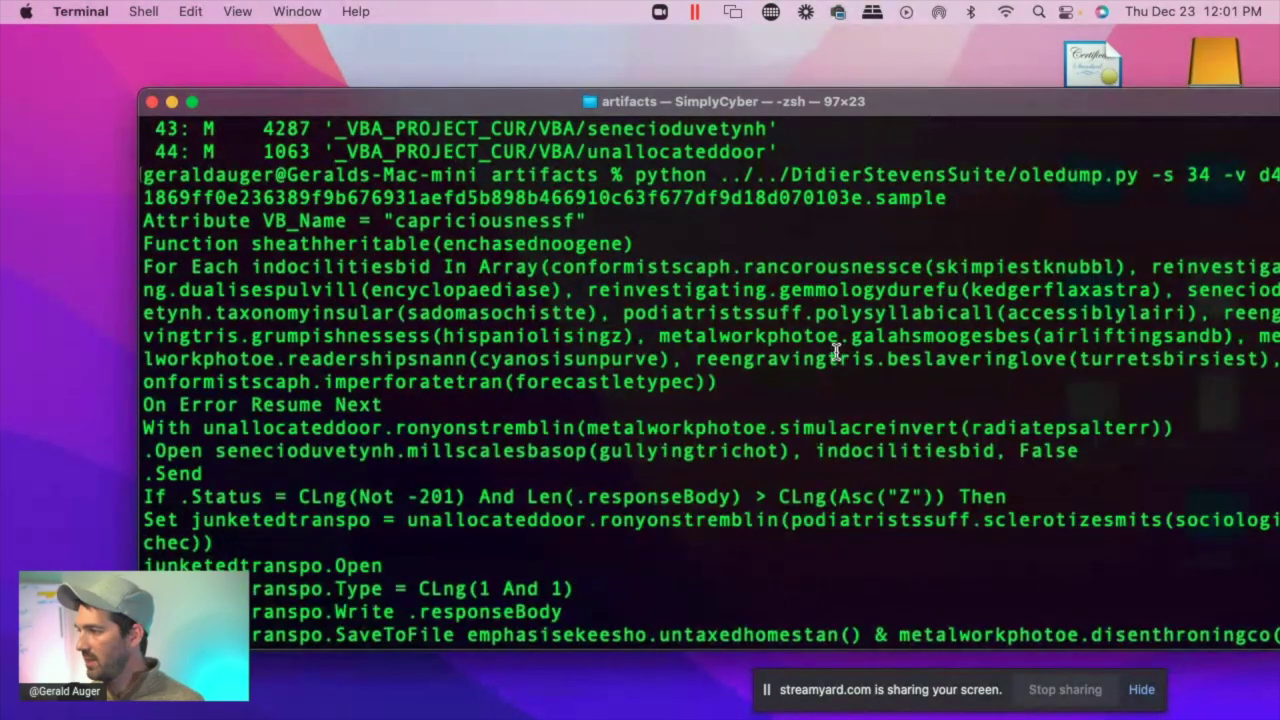
Step: Save the stream 34 dump to file s34 and highlight the sheathheritable call in Workbook_Open
key(Up)
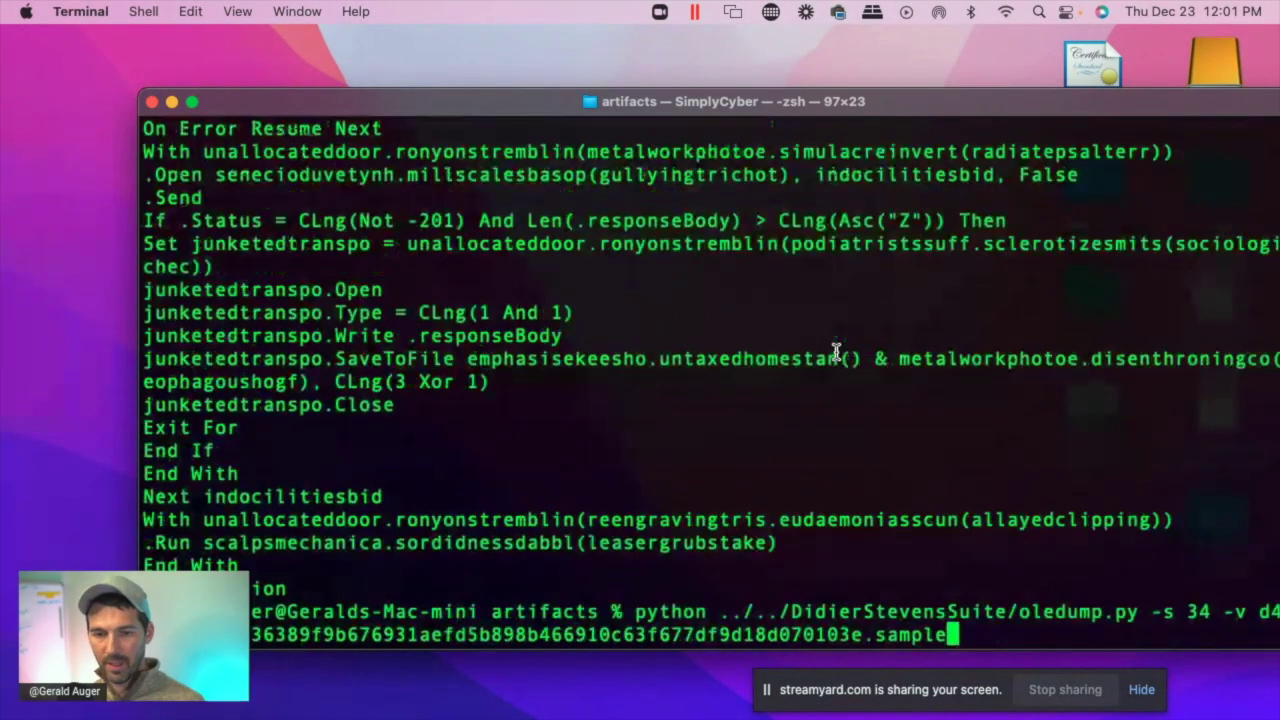
text(> s34)
key(Return)
key(super+Tab)
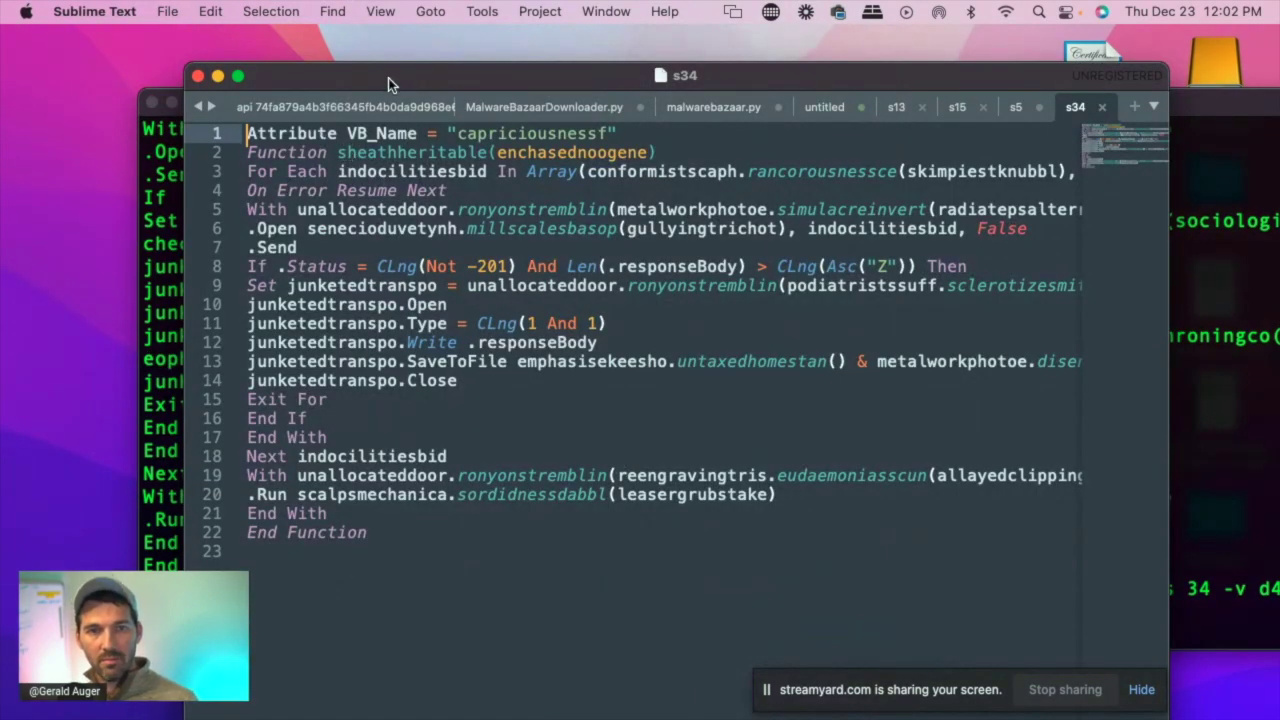
drag(388, 77, 898, 103)
click(475, 473)
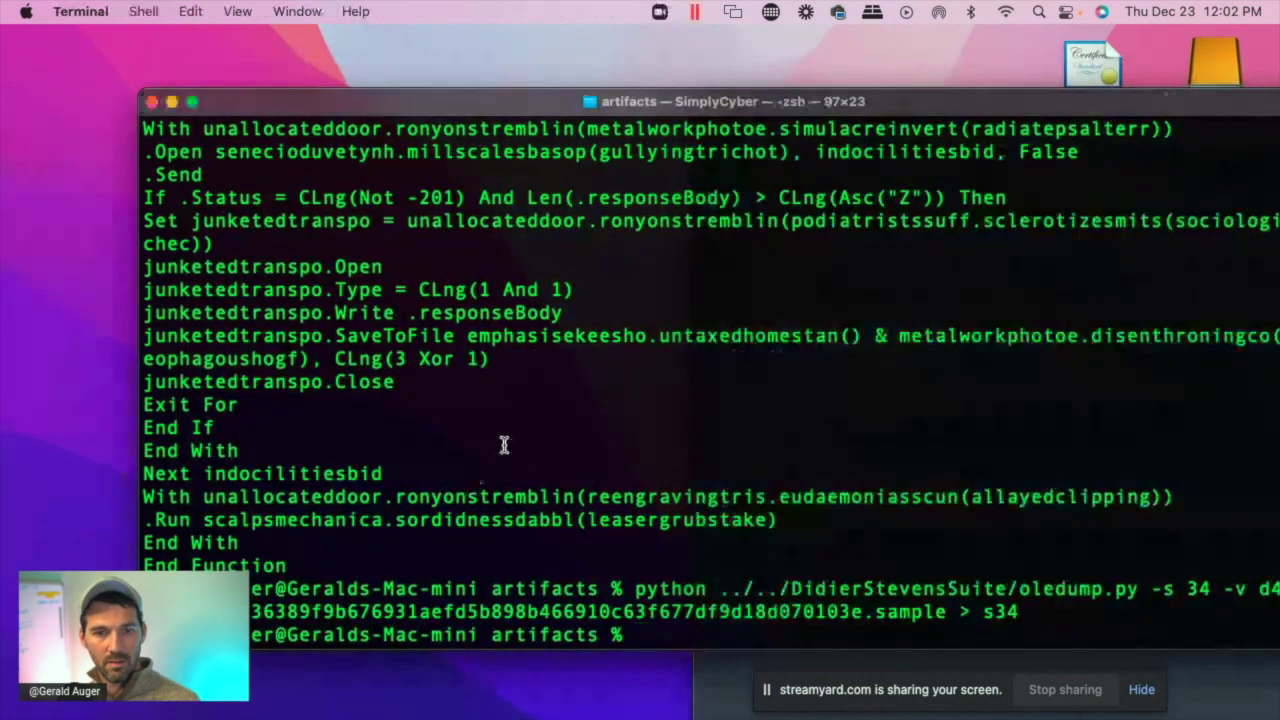
scroll(500, 443, up, 10)
drag(563, 381, 785, 390)
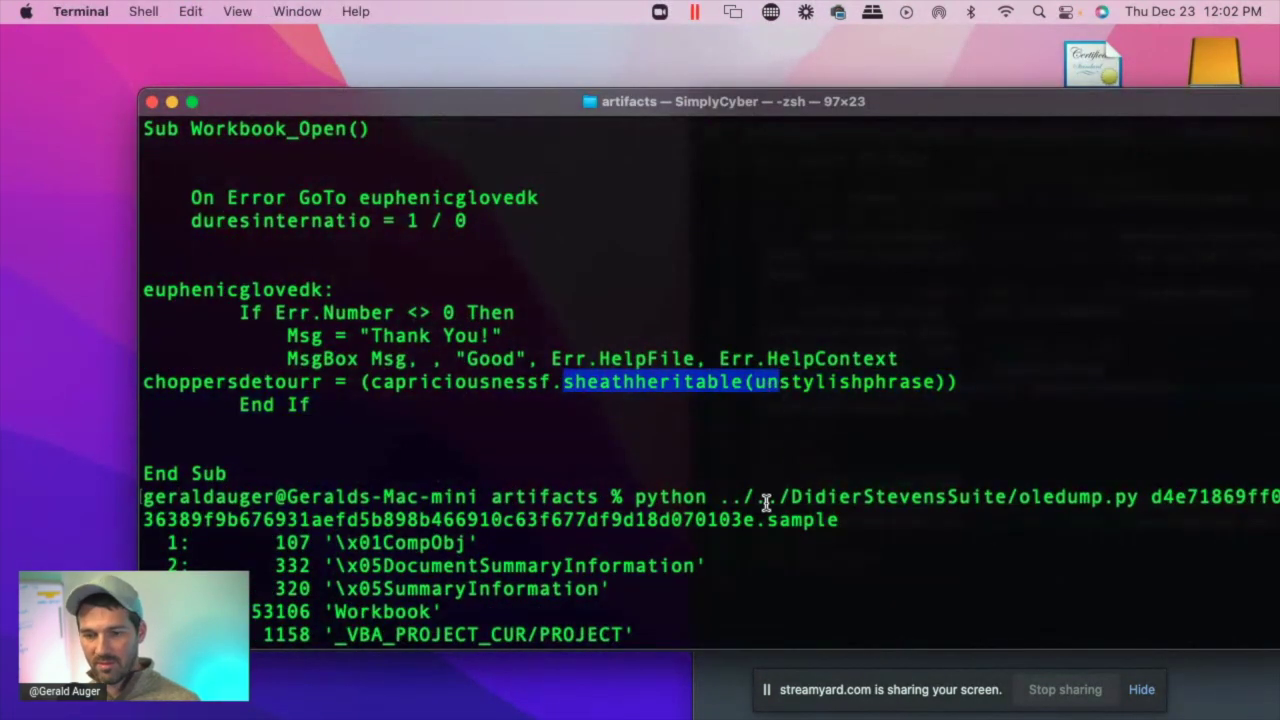
click(917, 135)
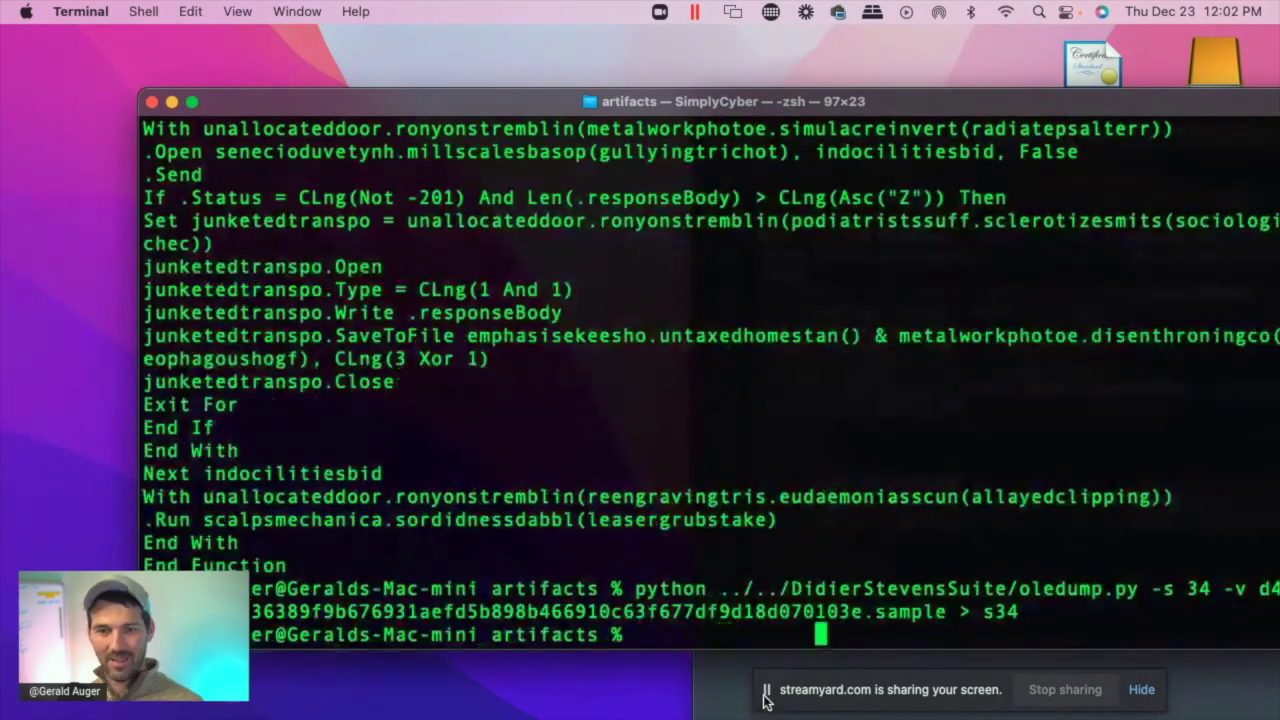
Step: In s34, highlight the sheathheritable function and the words rancorousnessce and unallocateddoor
key(super+Tab)
drag(362, 115, 519, 115)
click(546, 113)
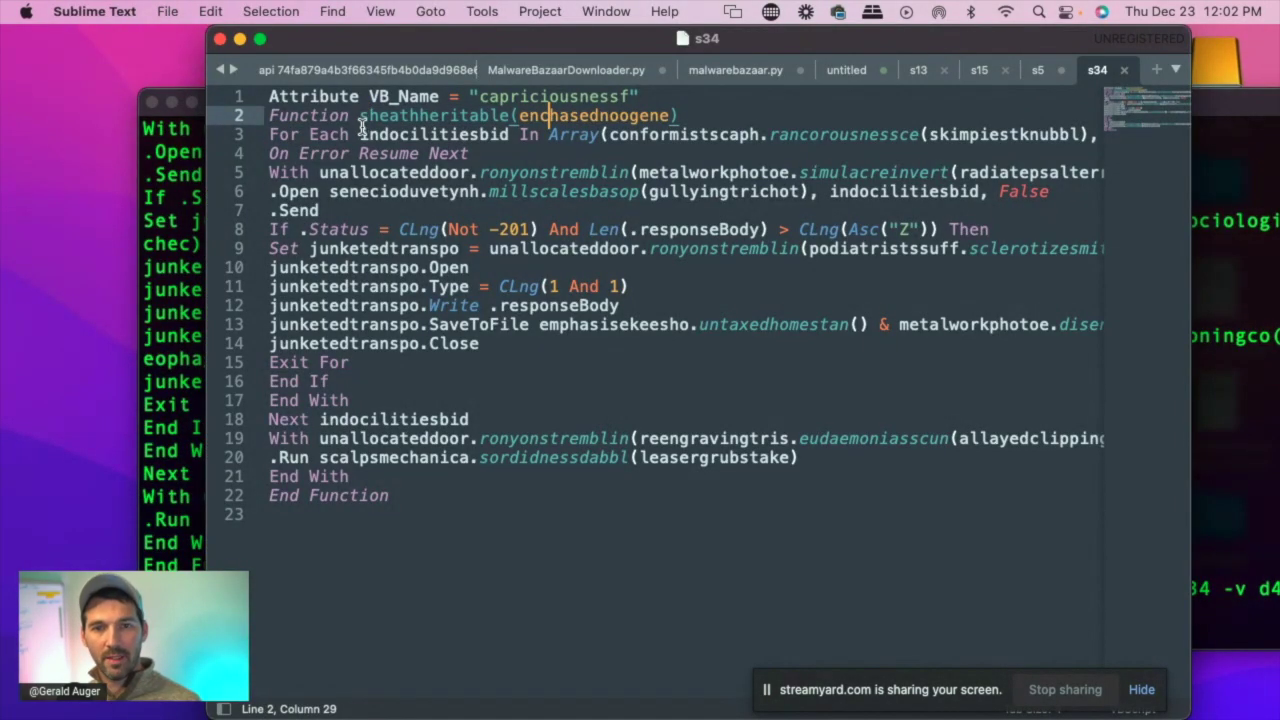
double_click(778, 135)
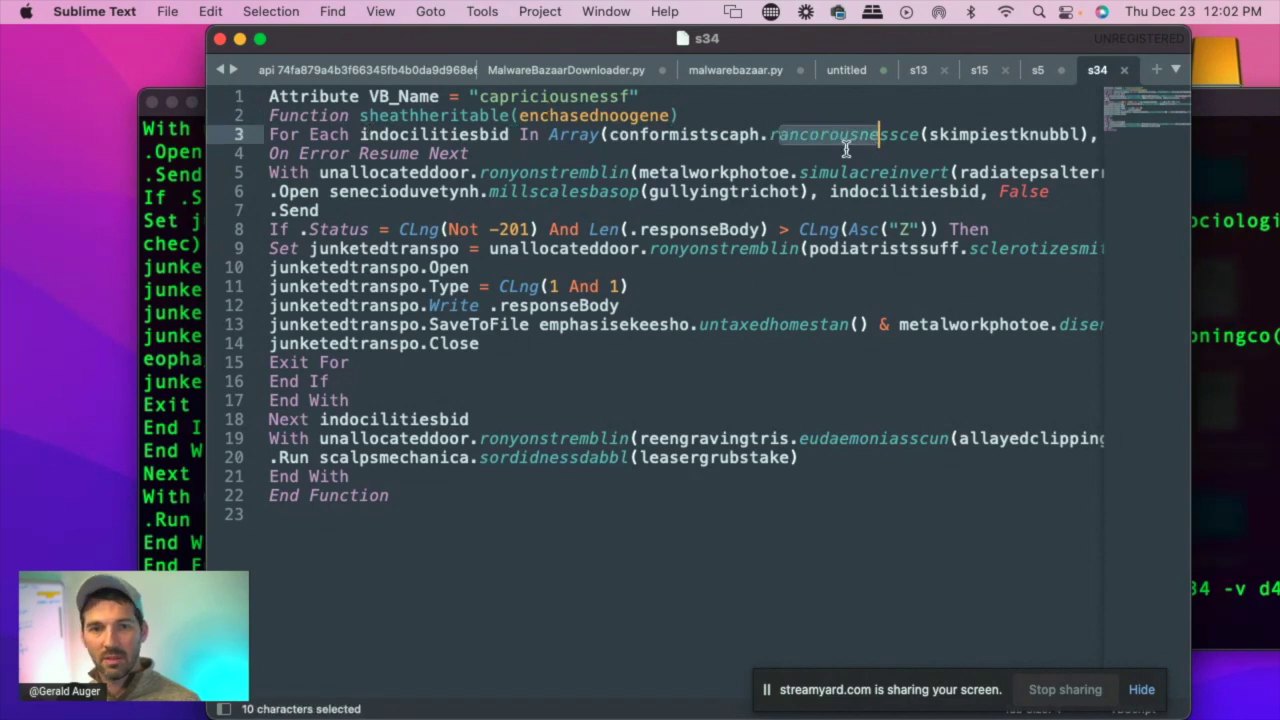
double_click(400, 172)
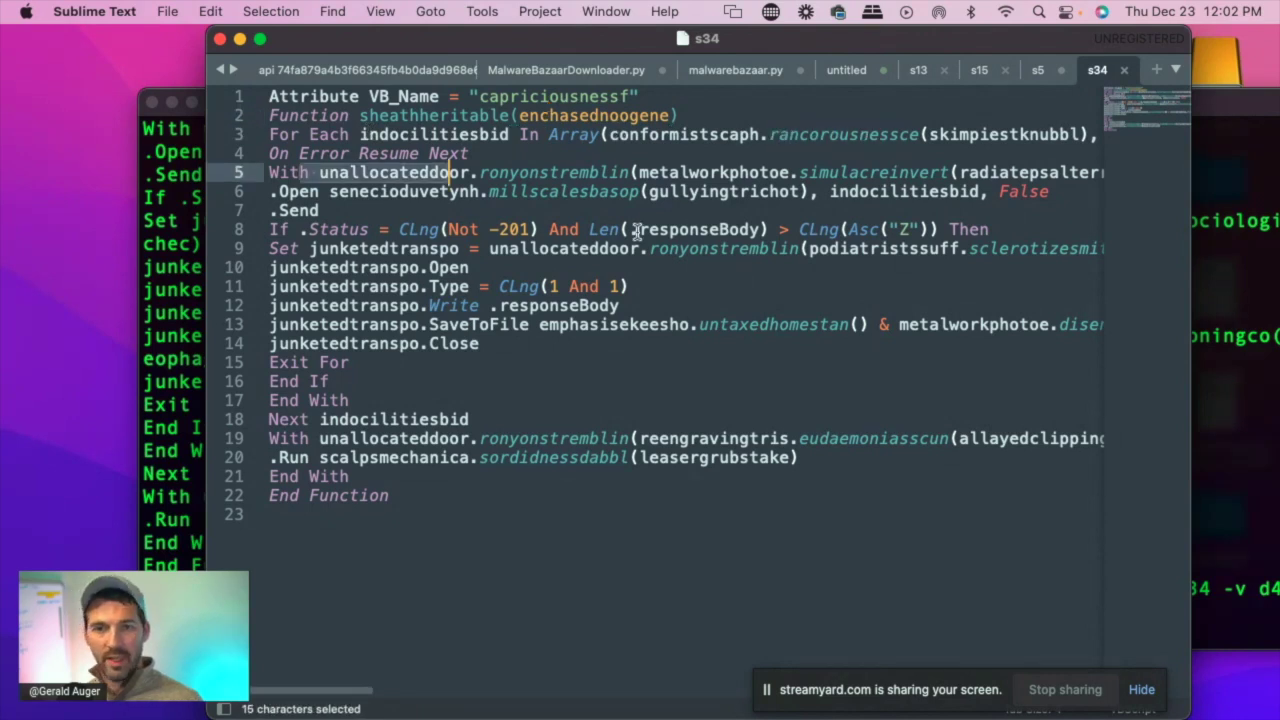
click(738, 359)
Step: Turn on View > Word Wrap and mark the reengravingtris object call
click(380, 11)
click(505, 392)
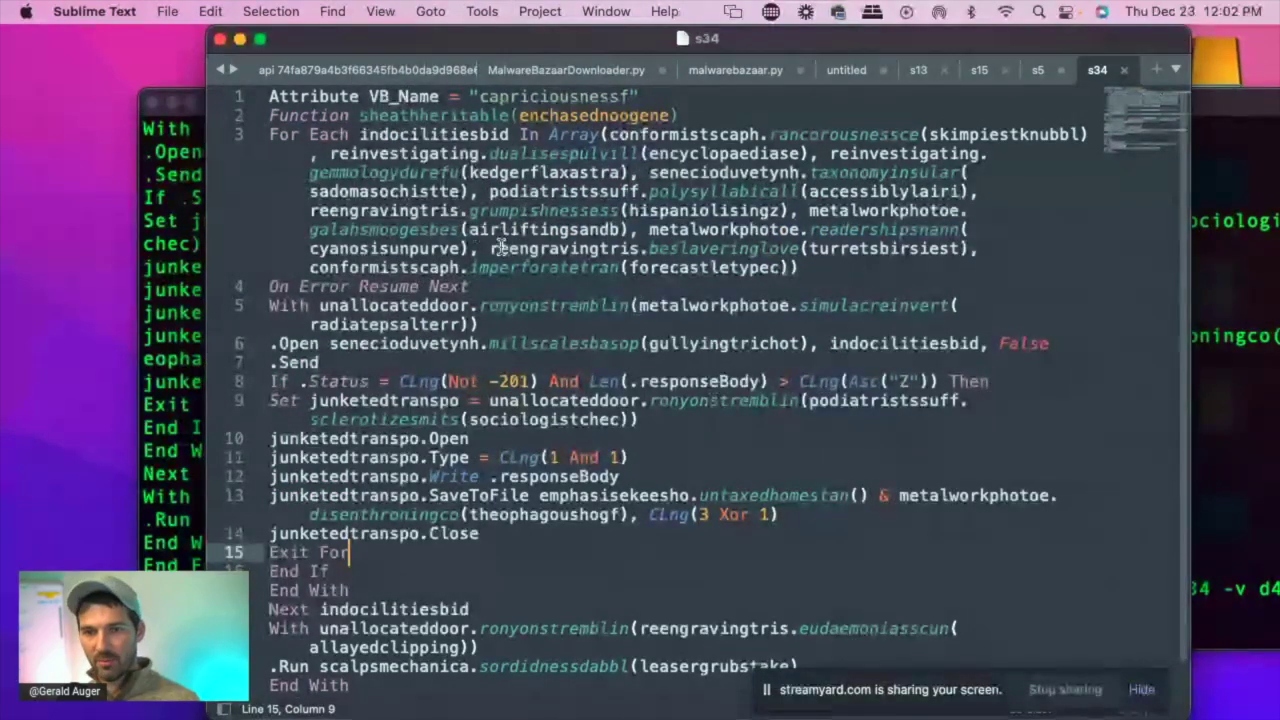
drag(490, 248, 665, 250)
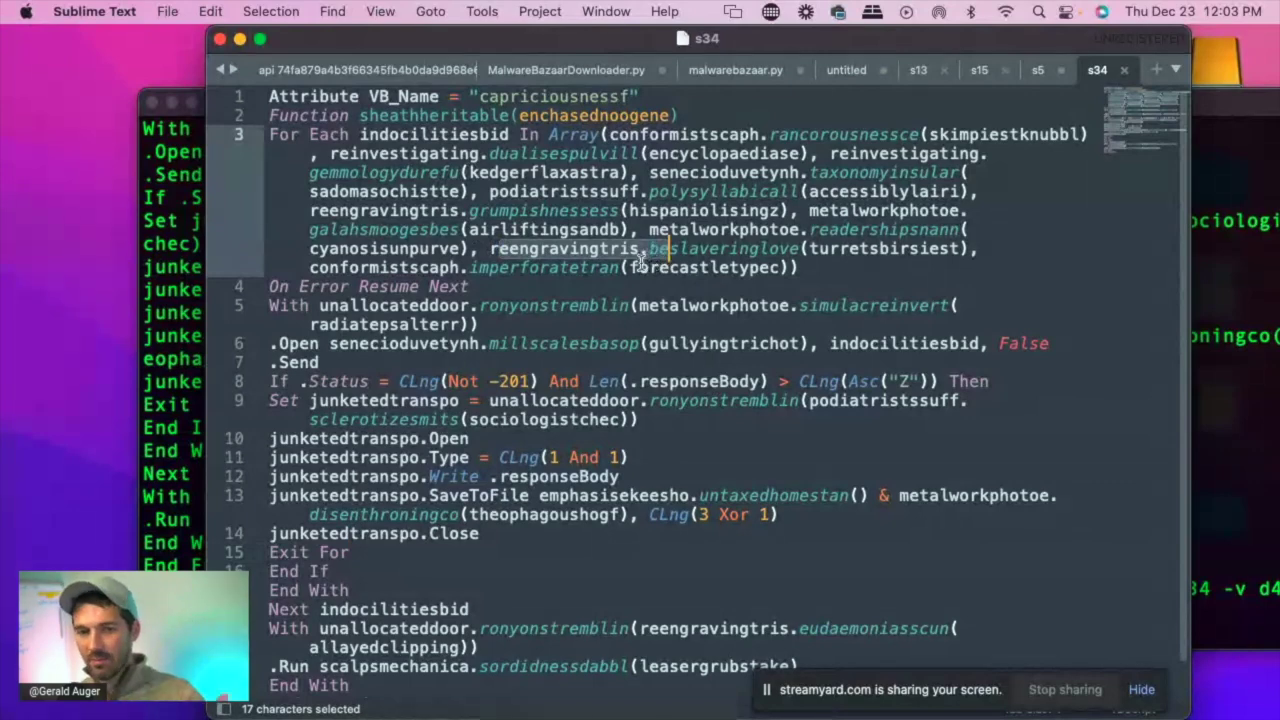
Step: Highlight every CLng call and select the download-and-save block on lines 8–14
double_click(420, 381)
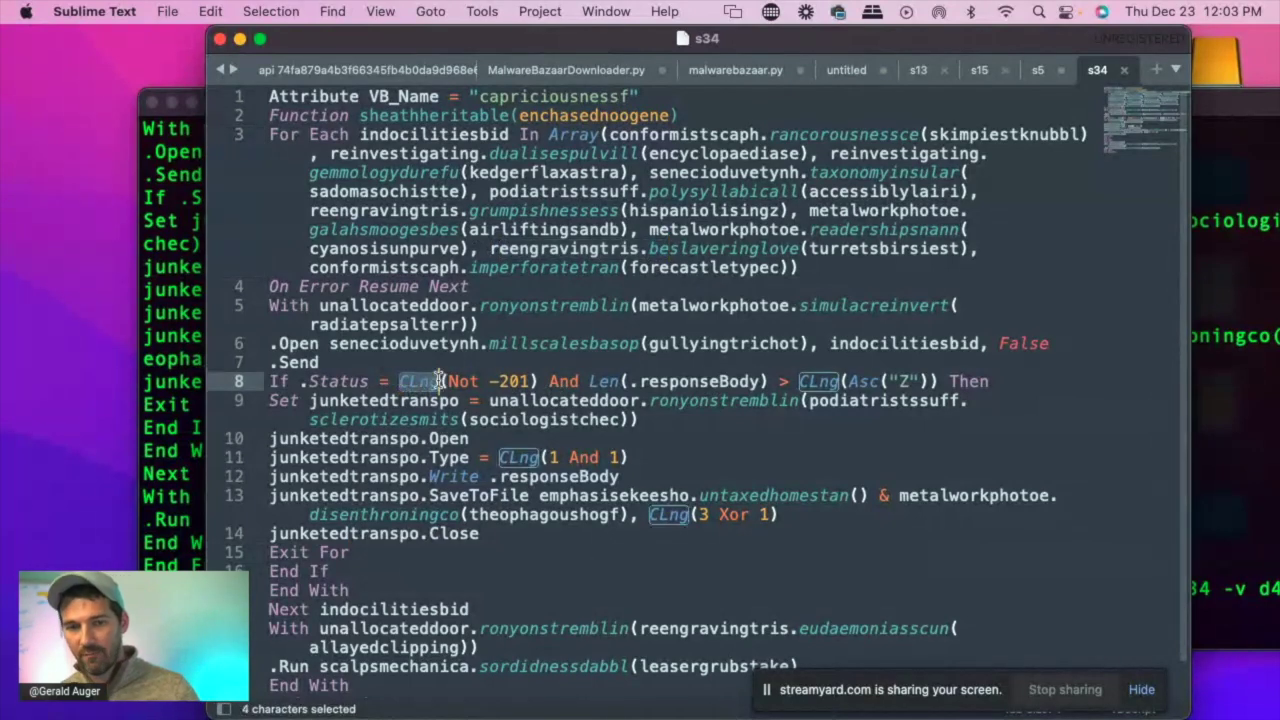
scroll(888, 490, down, 1)
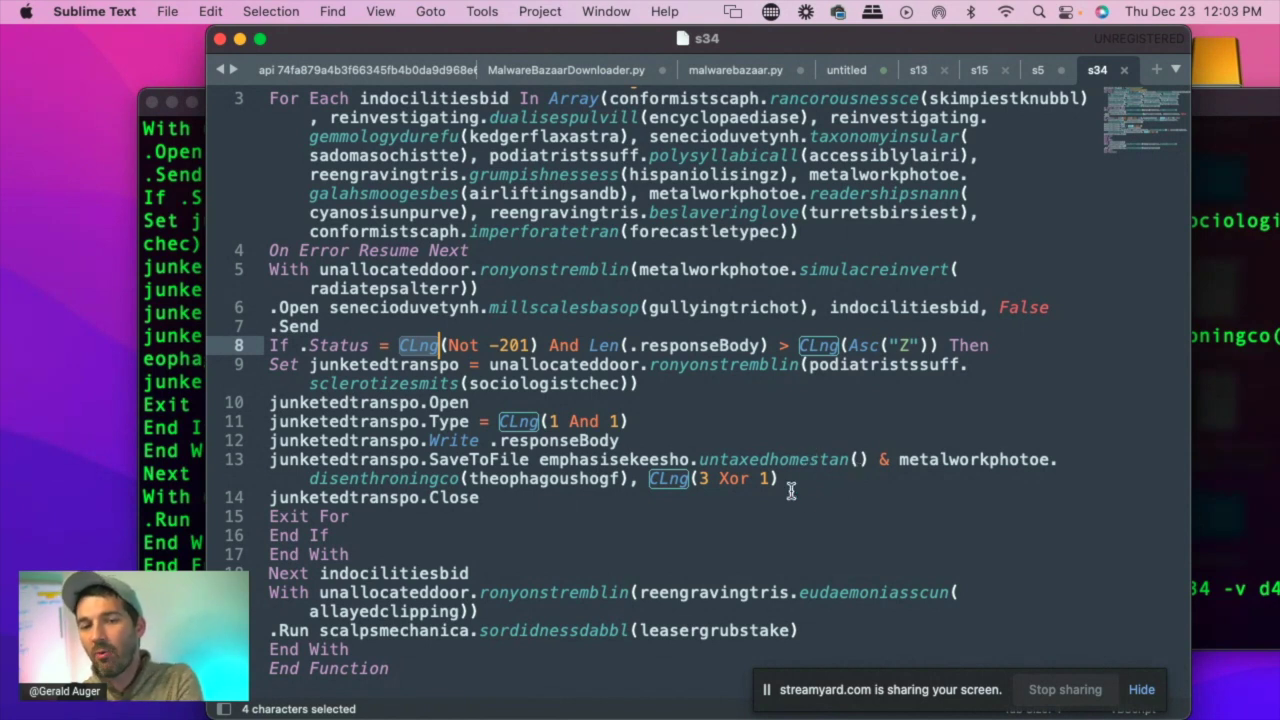
click(270, 345)
drag(270, 345, 505, 503)
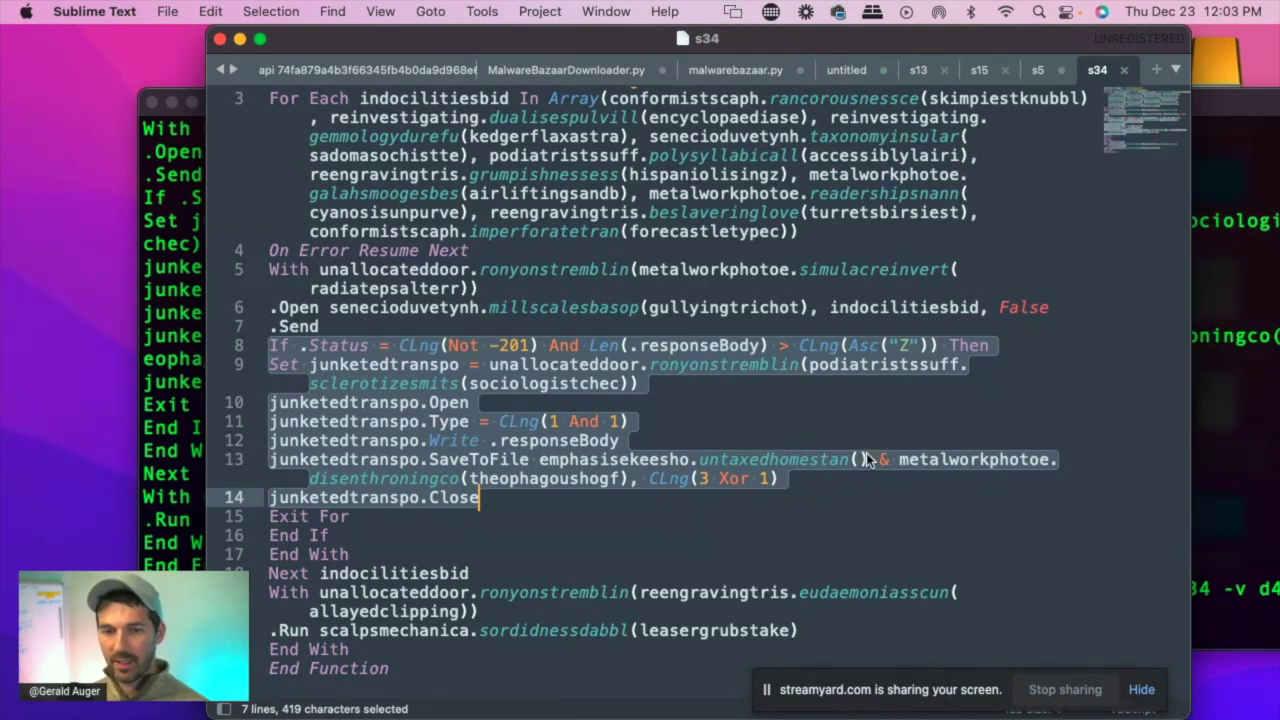
Step: Return to Terminal and scroll through olevba's suspicious-keyword and IOC URL table
key(super+Tab)
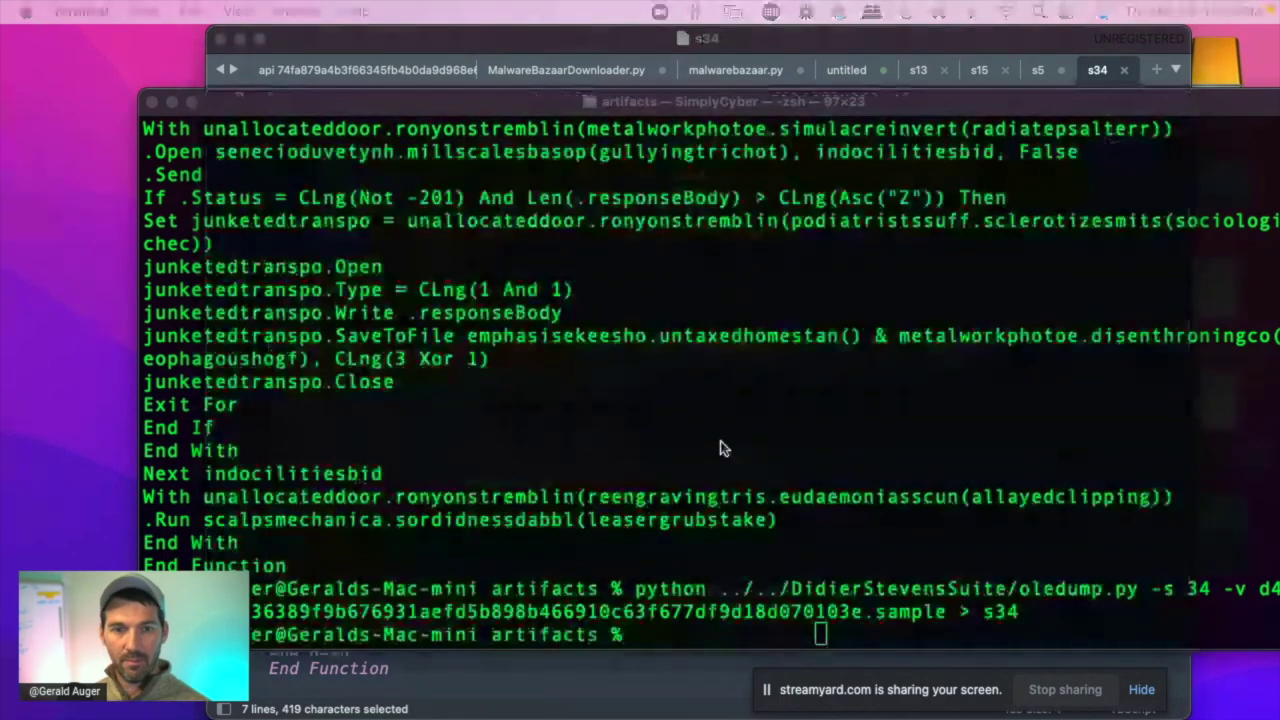
scroll(724, 448, up, 20)
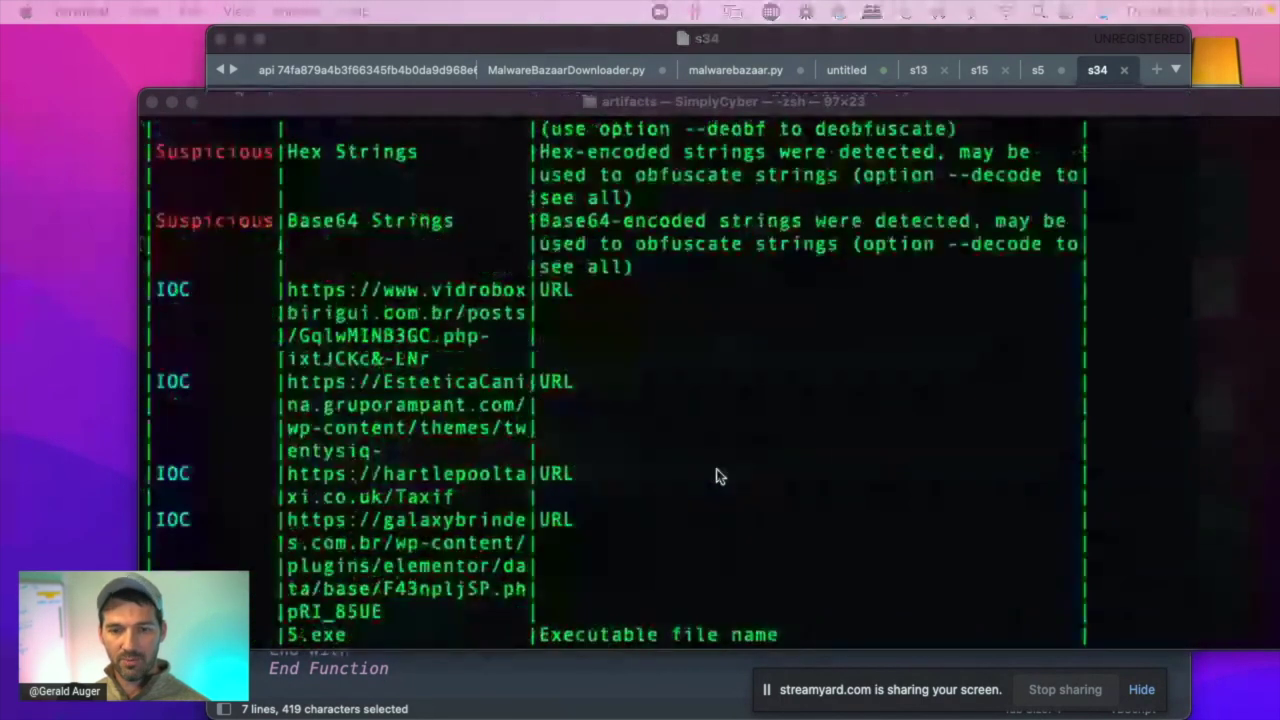
scroll(415, 480, down, 3)
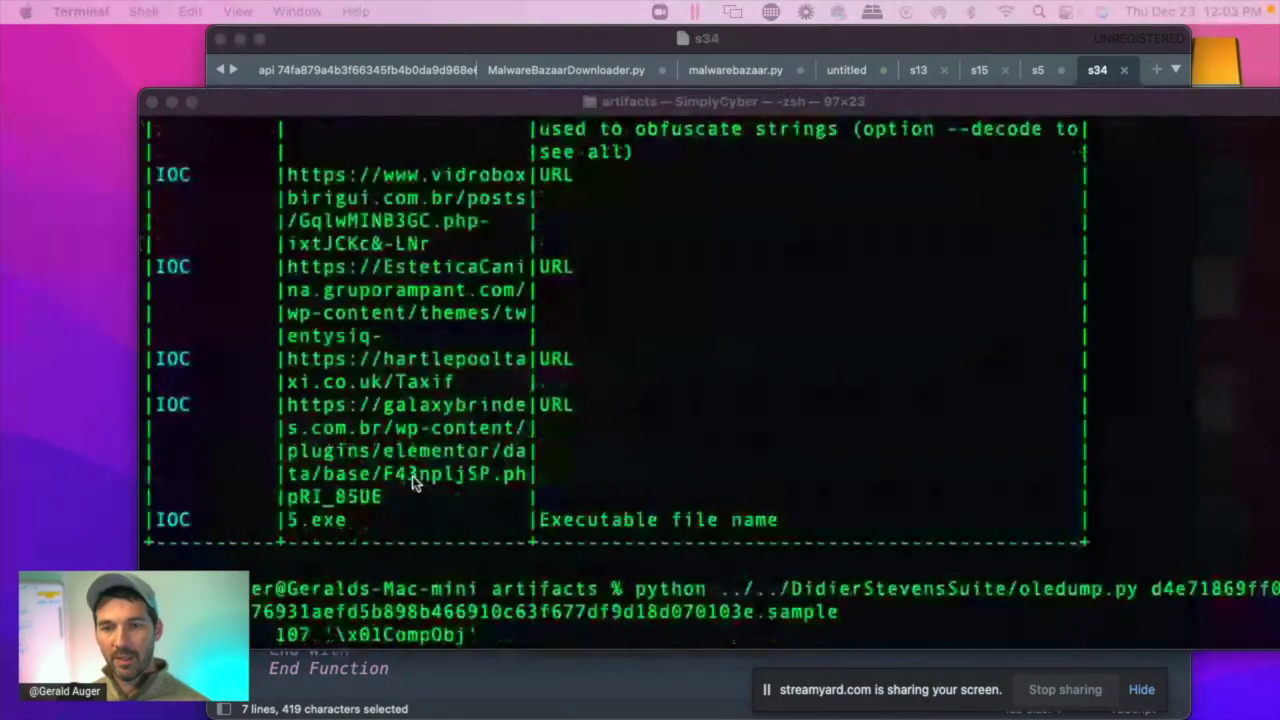
scroll(418, 482, up, 7)
scroll(420, 484, up, 2)
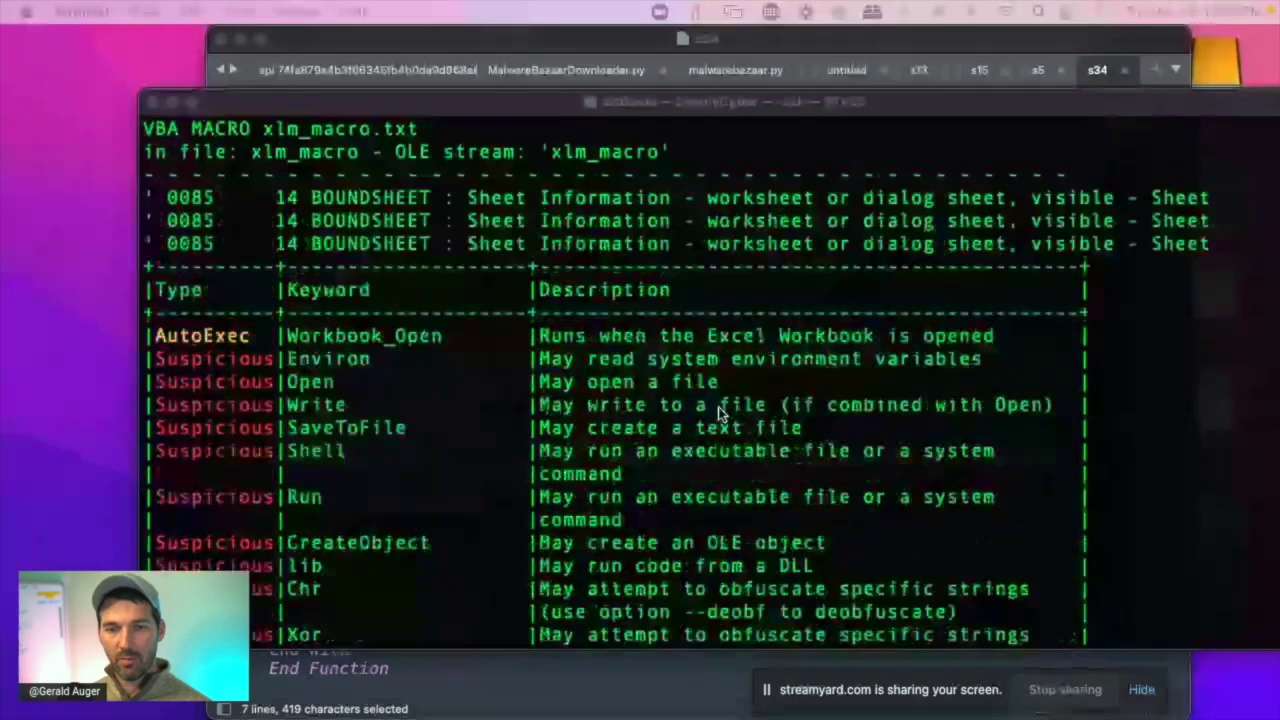
Step: Upload the malicious Excel sample to Intezer Analyze in Chrome
key(super+Tab)
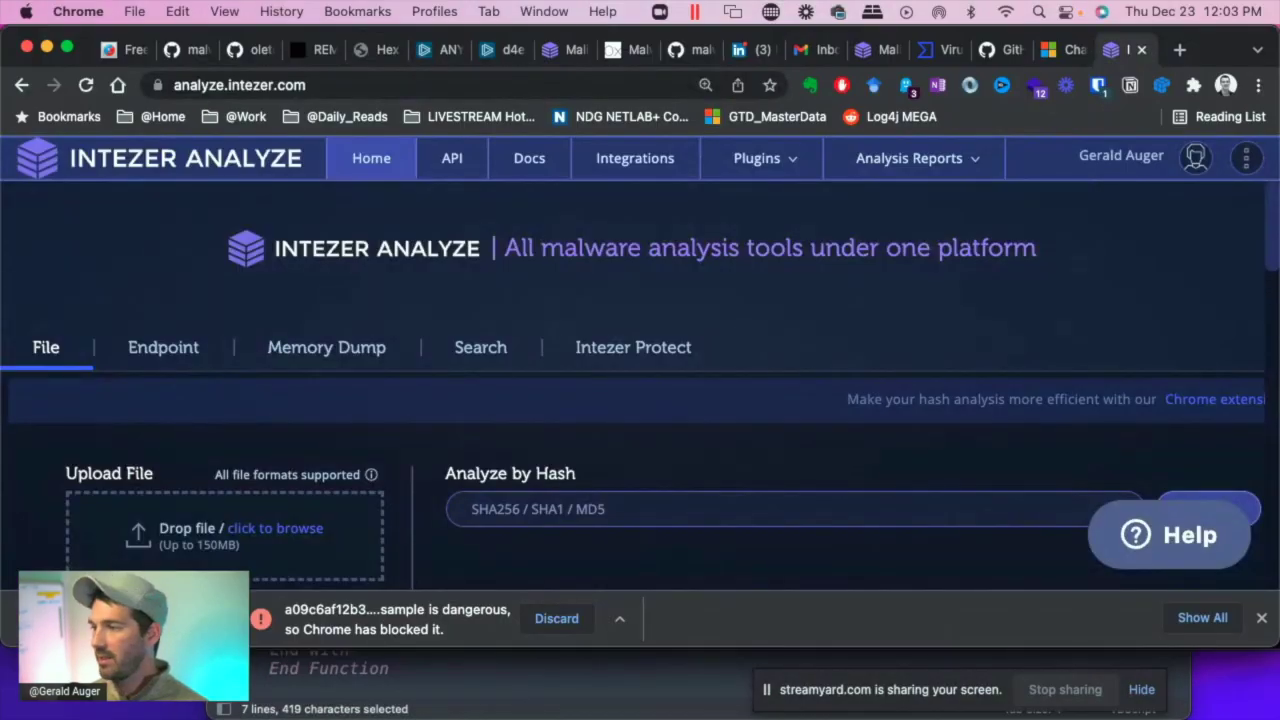
key(super+Tab)
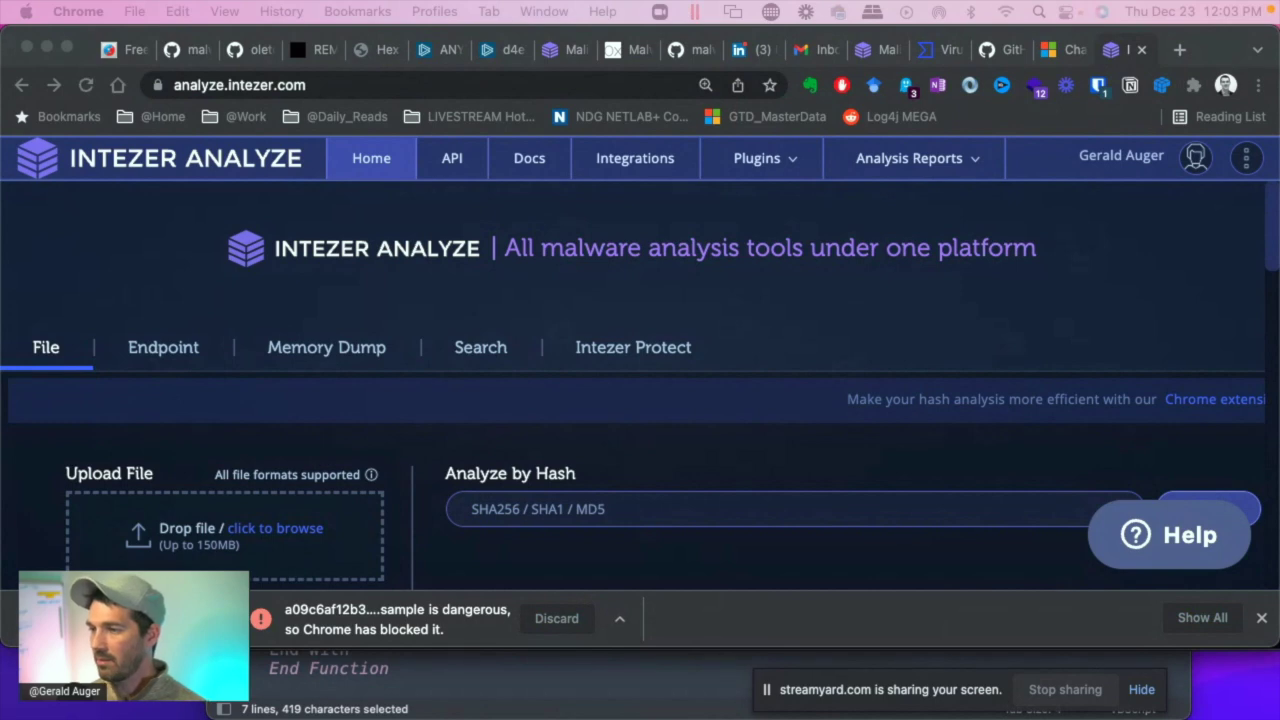
drag(1065, 635, 239, 521)
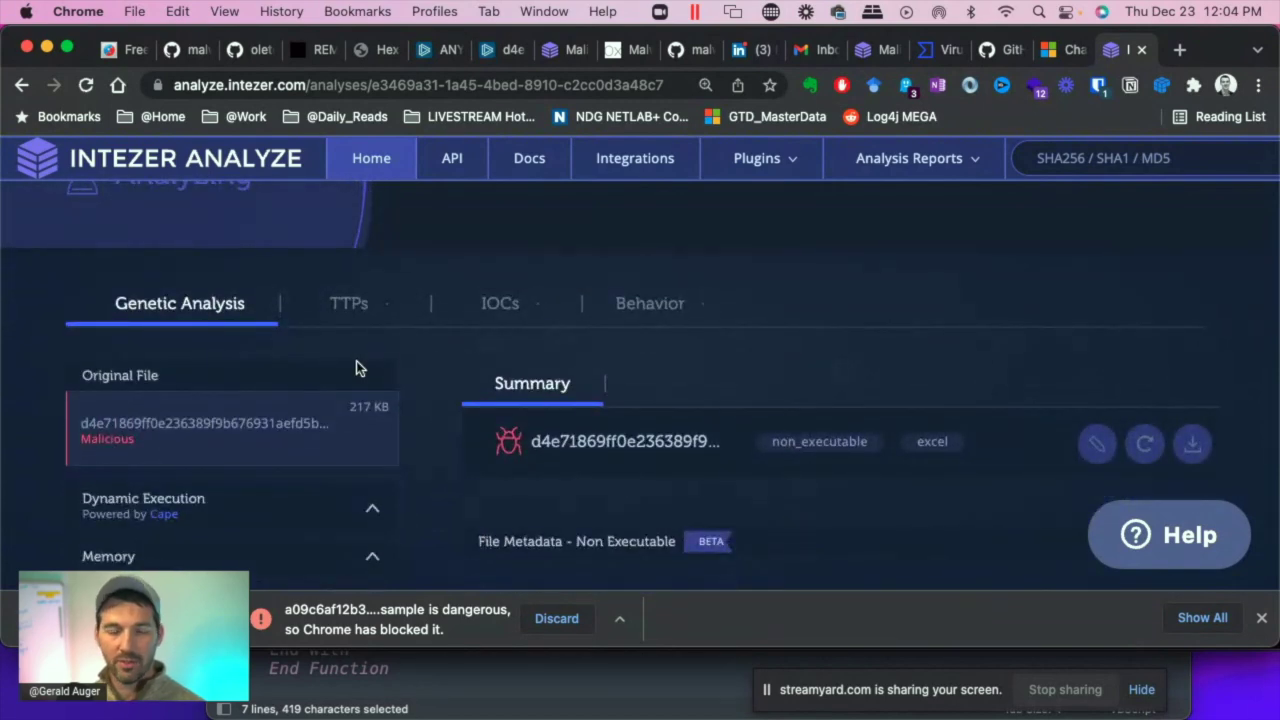
Step: Review the d4e71869… report's Genetic Analysis summary, file hashes and Memory section
scroll(443, 357, down, 3)
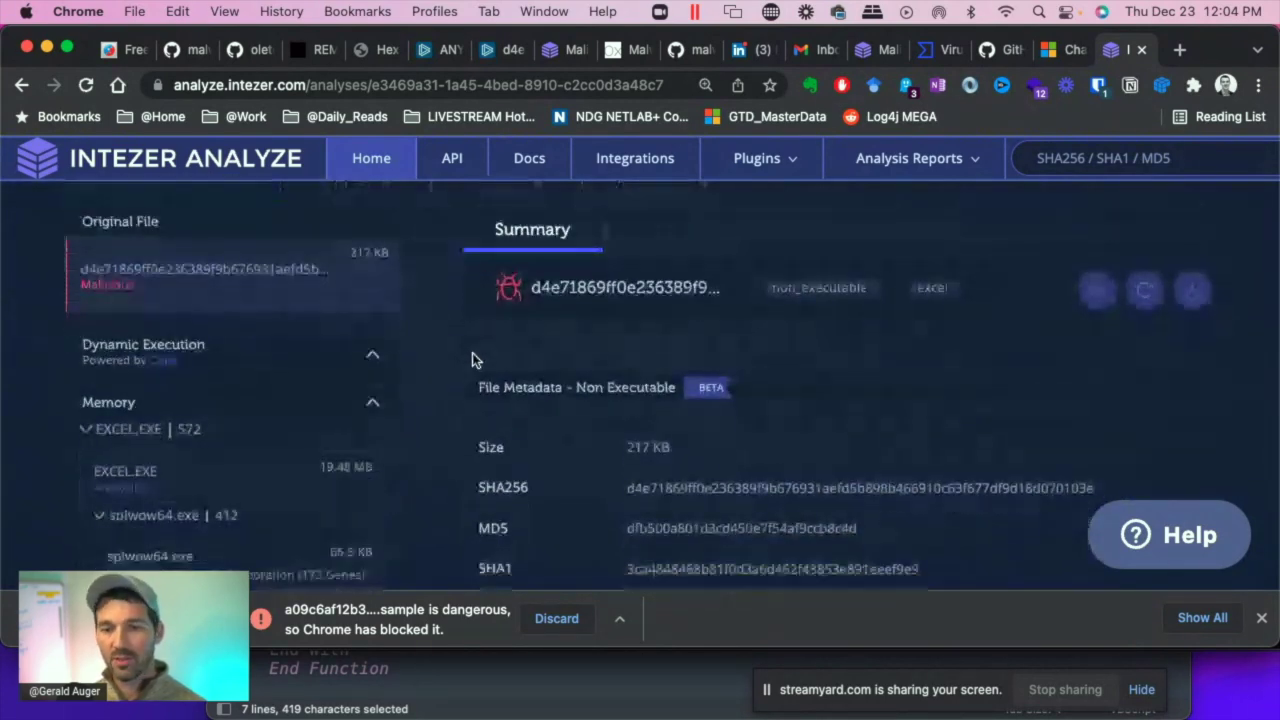
scroll(510, 358, down, 2)
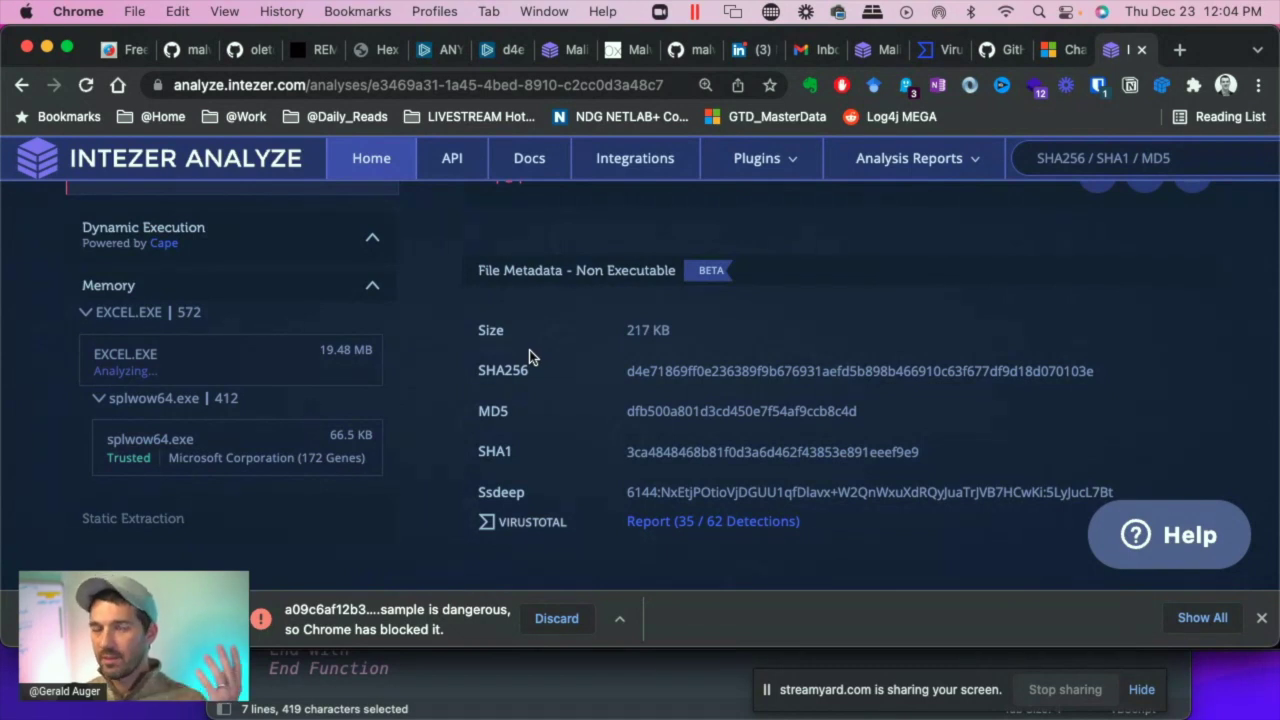
scroll(529, 355, up, 3)
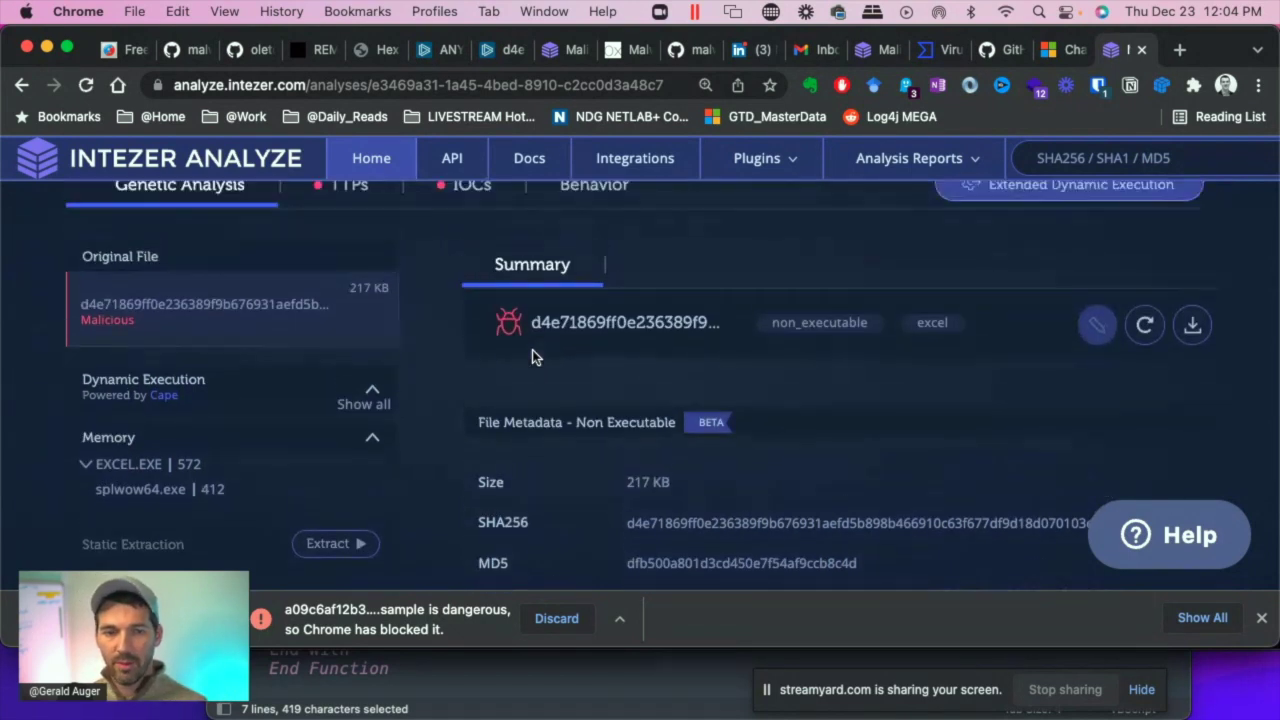
scroll(568, 350, up, 2)
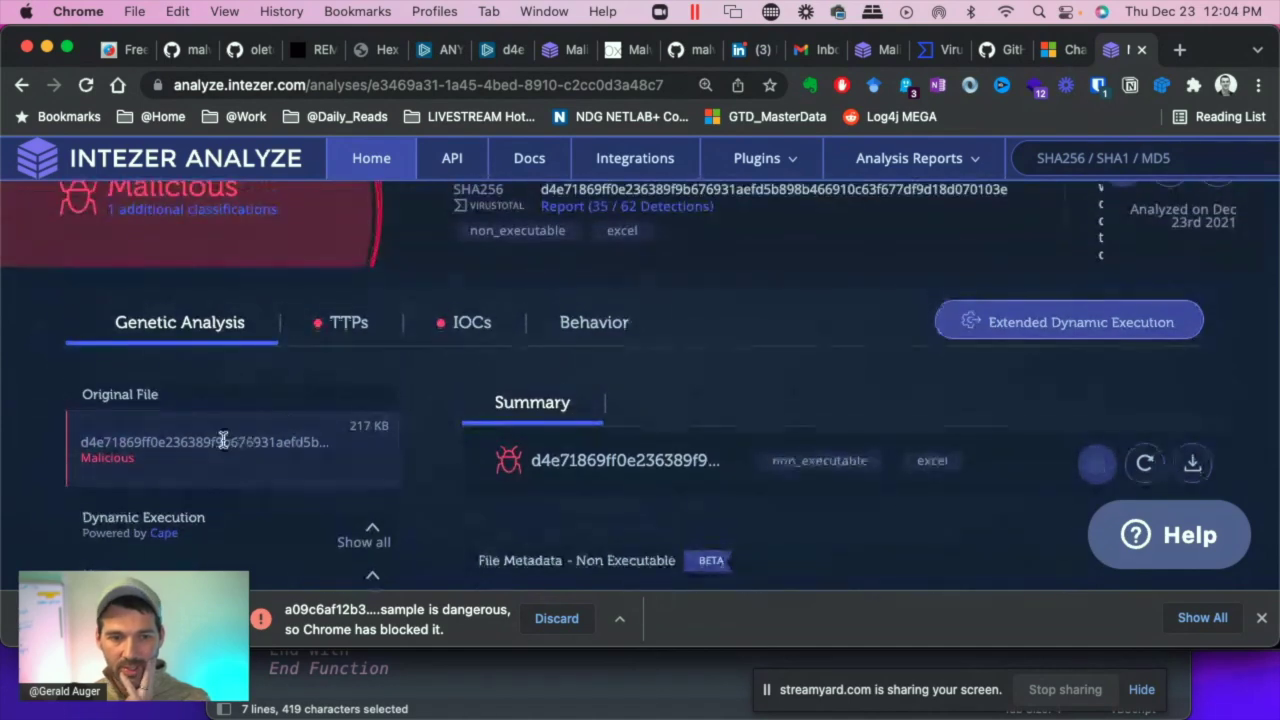
scroll(222, 441, down, 5)
drag(96, 373, 176, 373)
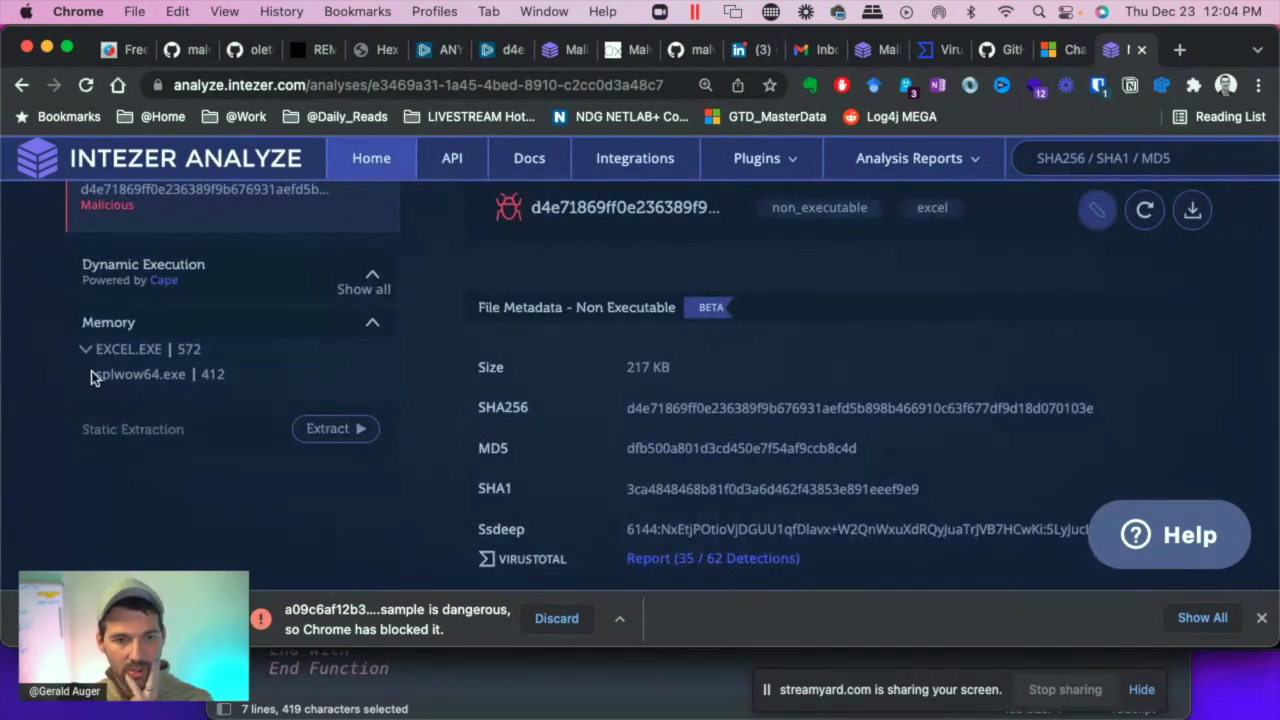
click(174, 380)
scroll(389, 397, up, 3)
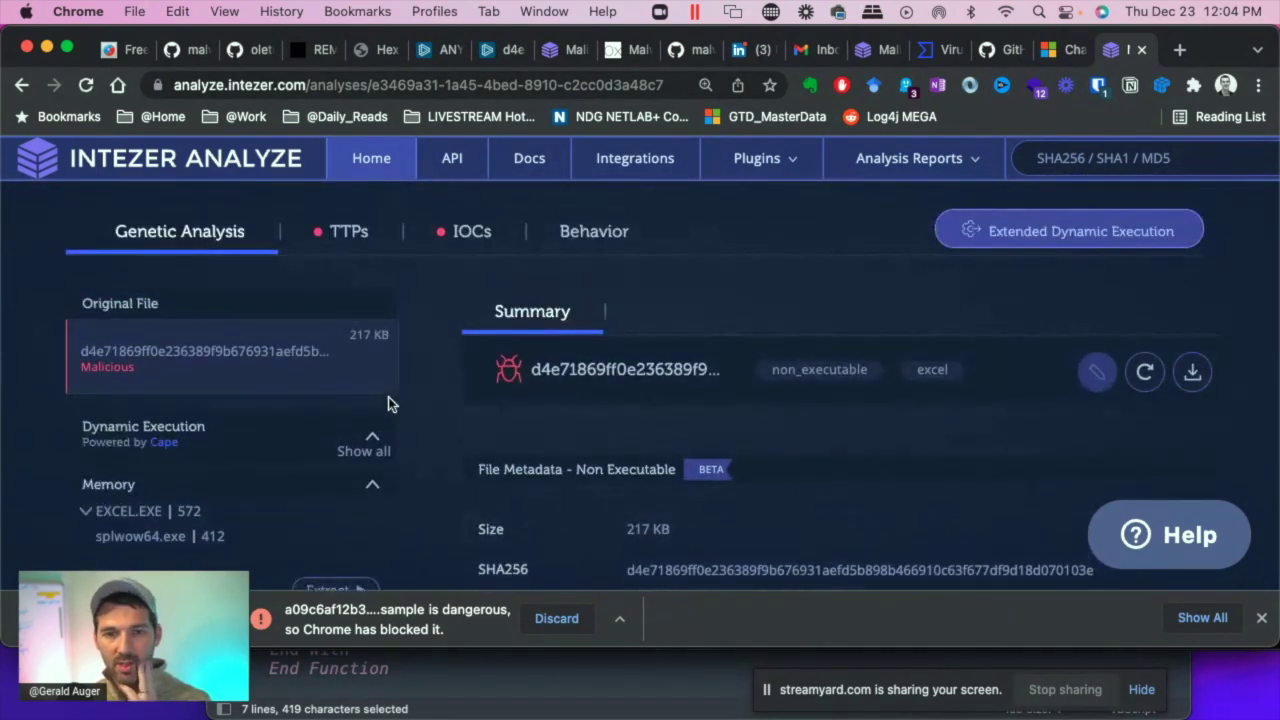
Step: Show the TTPs table mapping Command and Scripting Interpreter and Encrypted Channel
click(348, 254)
scroll(755, 458, down, 2)
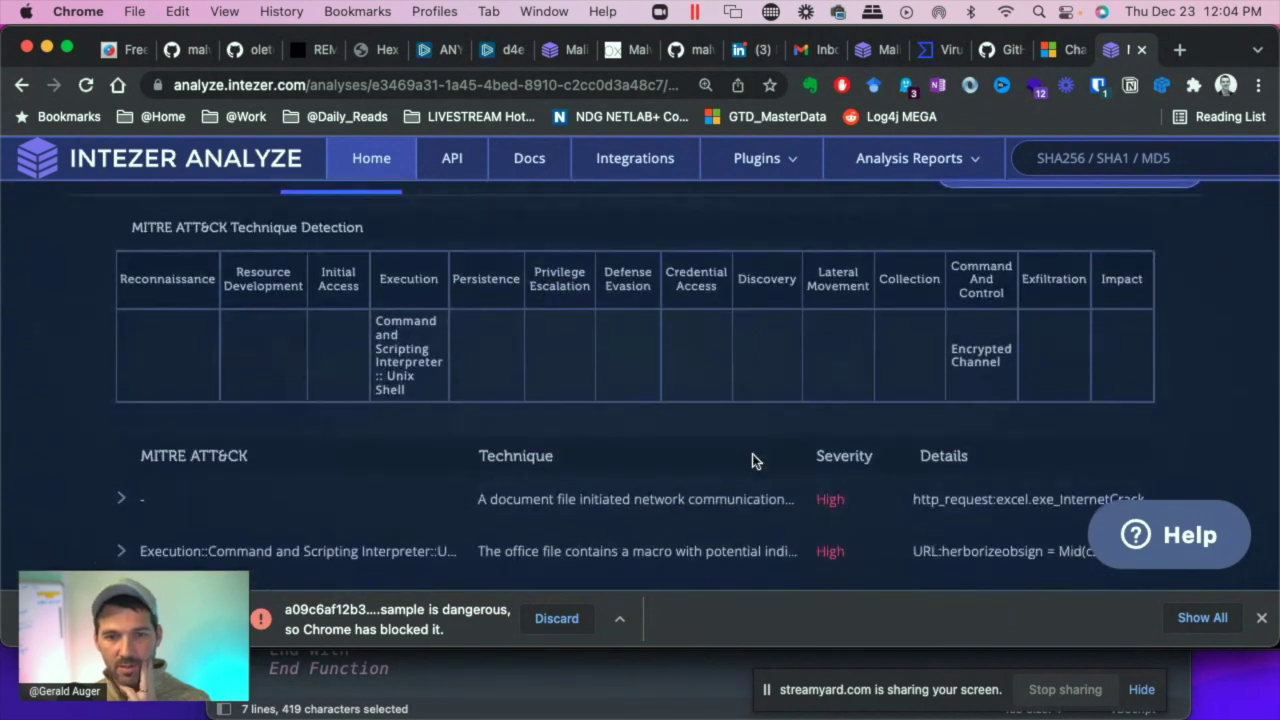
scroll(755, 460, down, 1)
scroll(403, 298, right, 1)
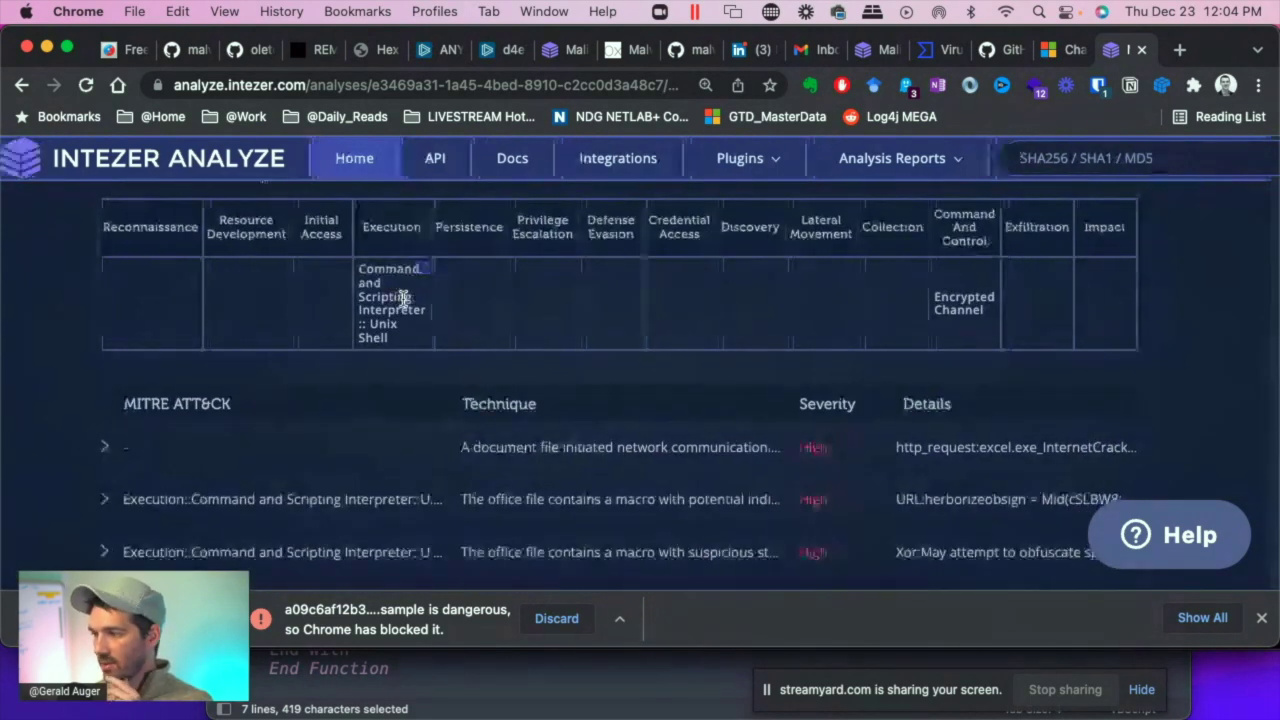
scroll(414, 274, up, 1)
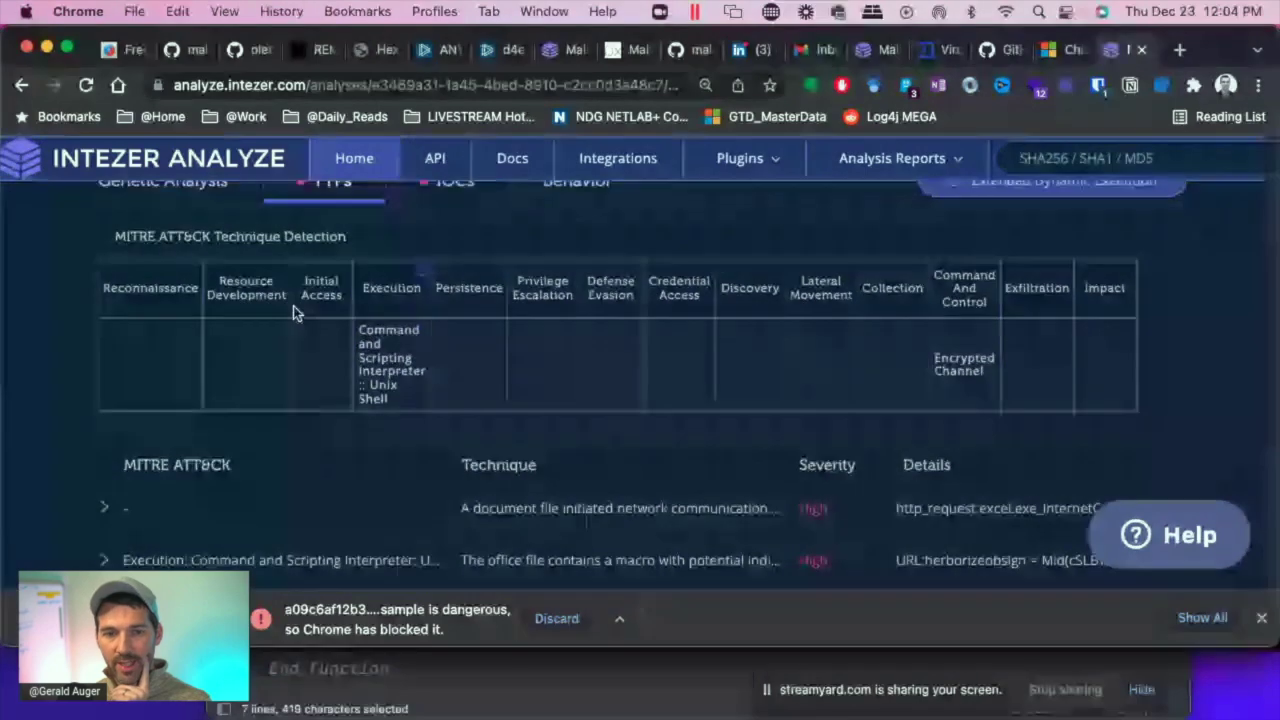
scroll(360, 340, down, 1)
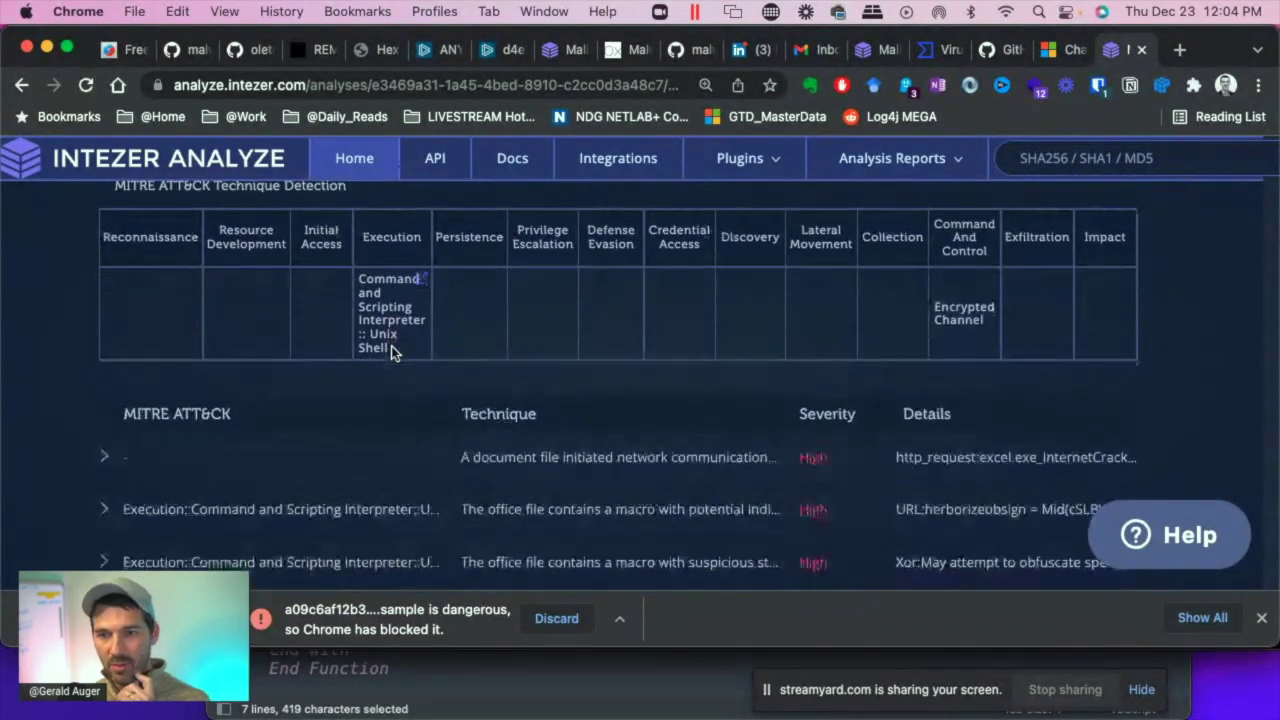
scroll(680, 330, down, 1)
scroll(963, 303, down, 3)
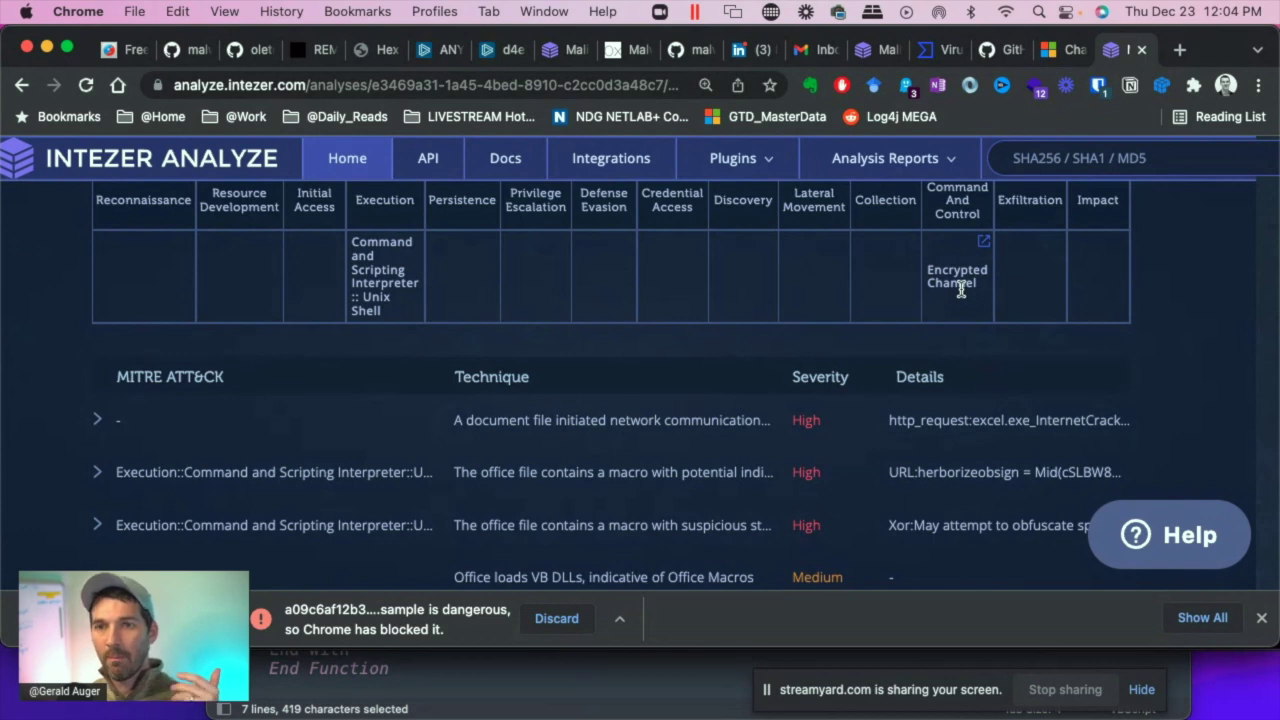
scroll(969, 287, down, 1)
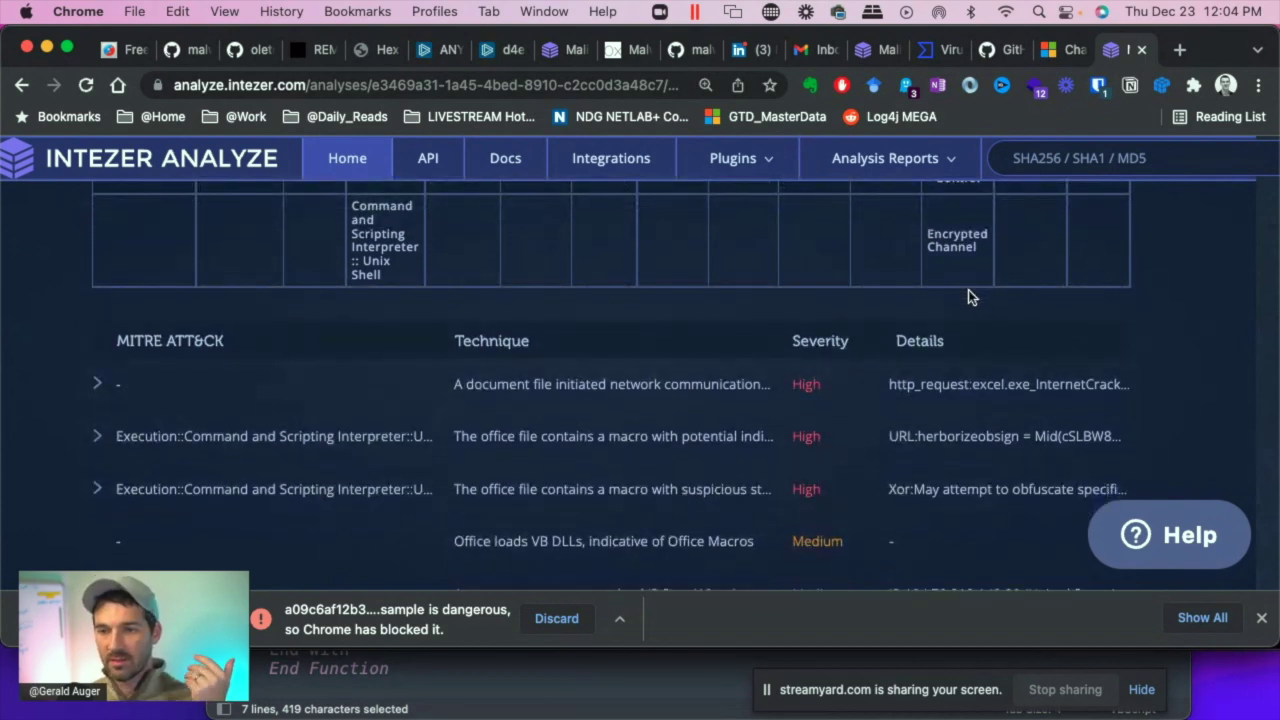
scroll(968, 290, down, 1)
scroll(968, 295, down, 1)
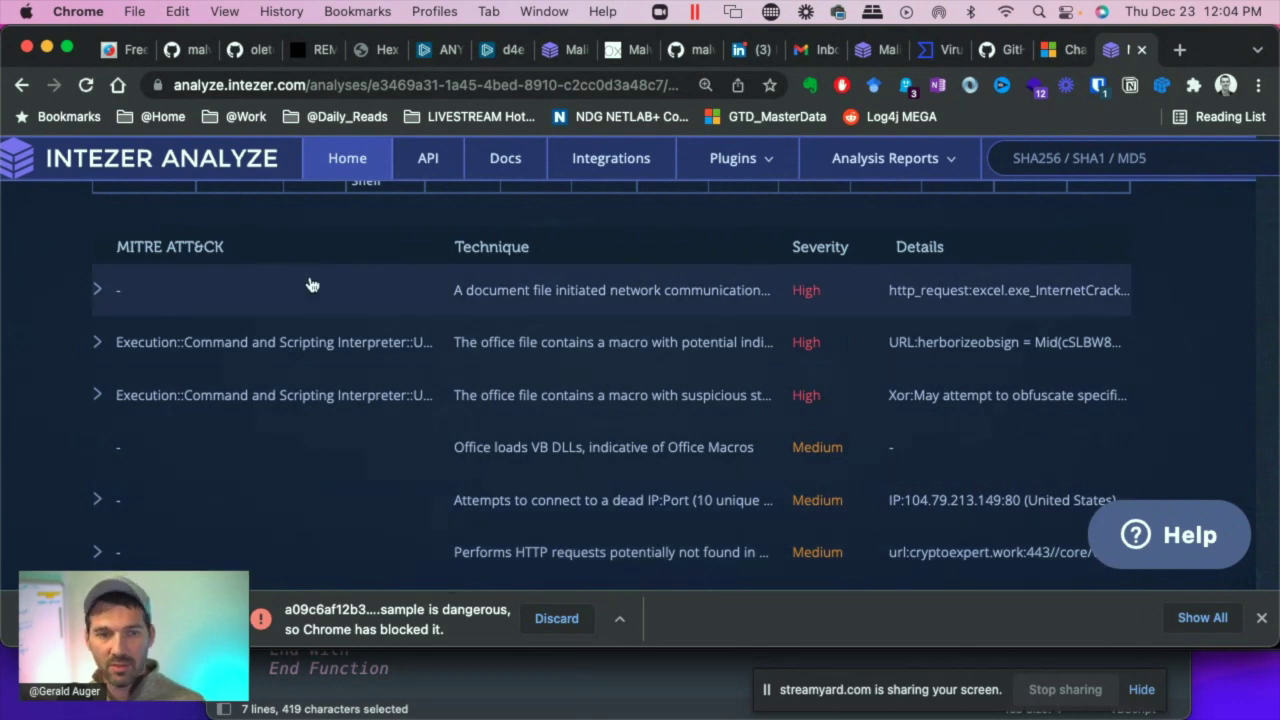
Step: Expand the high-severity network-communication finding to list its http_request URLs
click(100, 293)
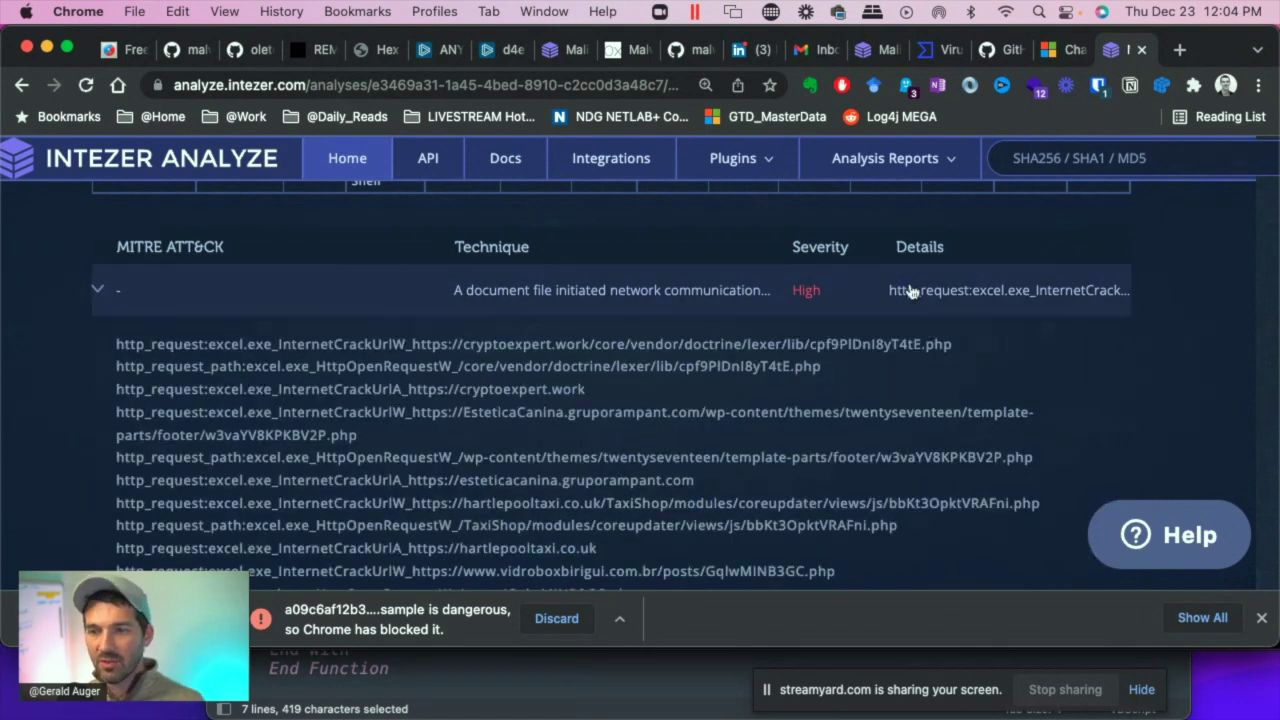
scroll(915, 287, down, 2)
scroll(922, 287, up, 3)
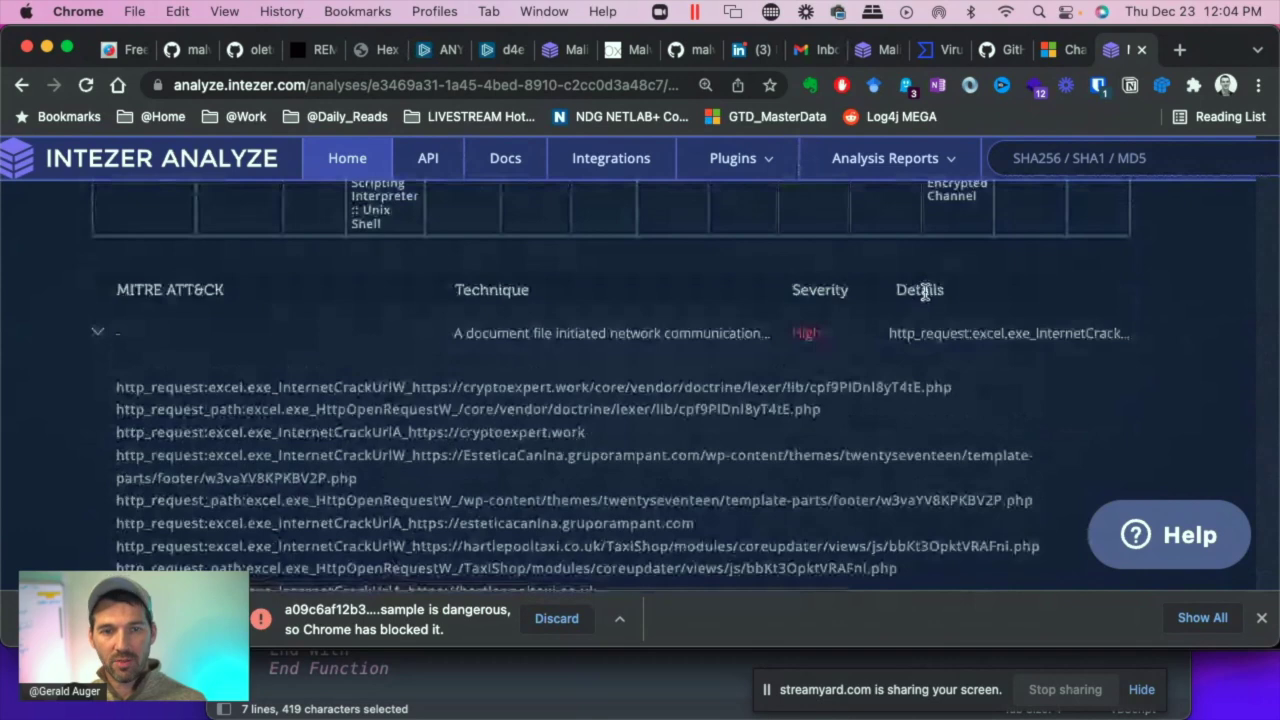
scroll(925, 298, up, 3)
scroll(920, 306, down, 5)
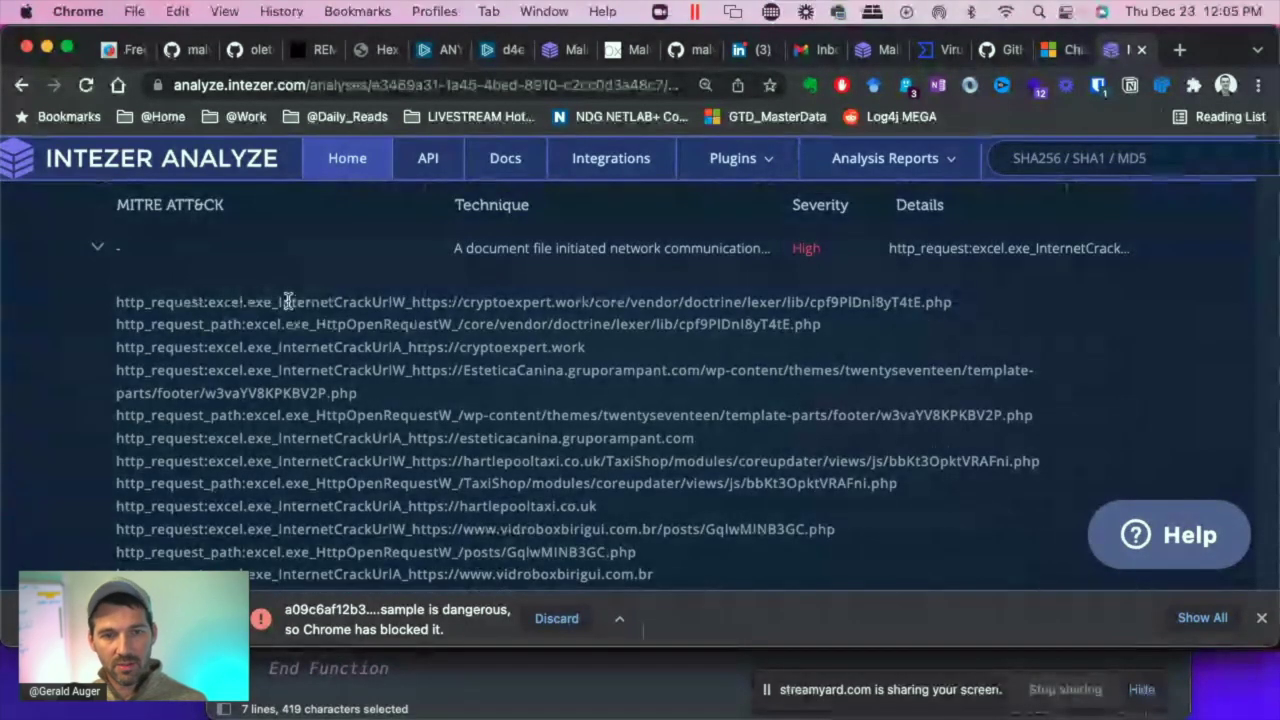
scroll(288, 300, down, 1)
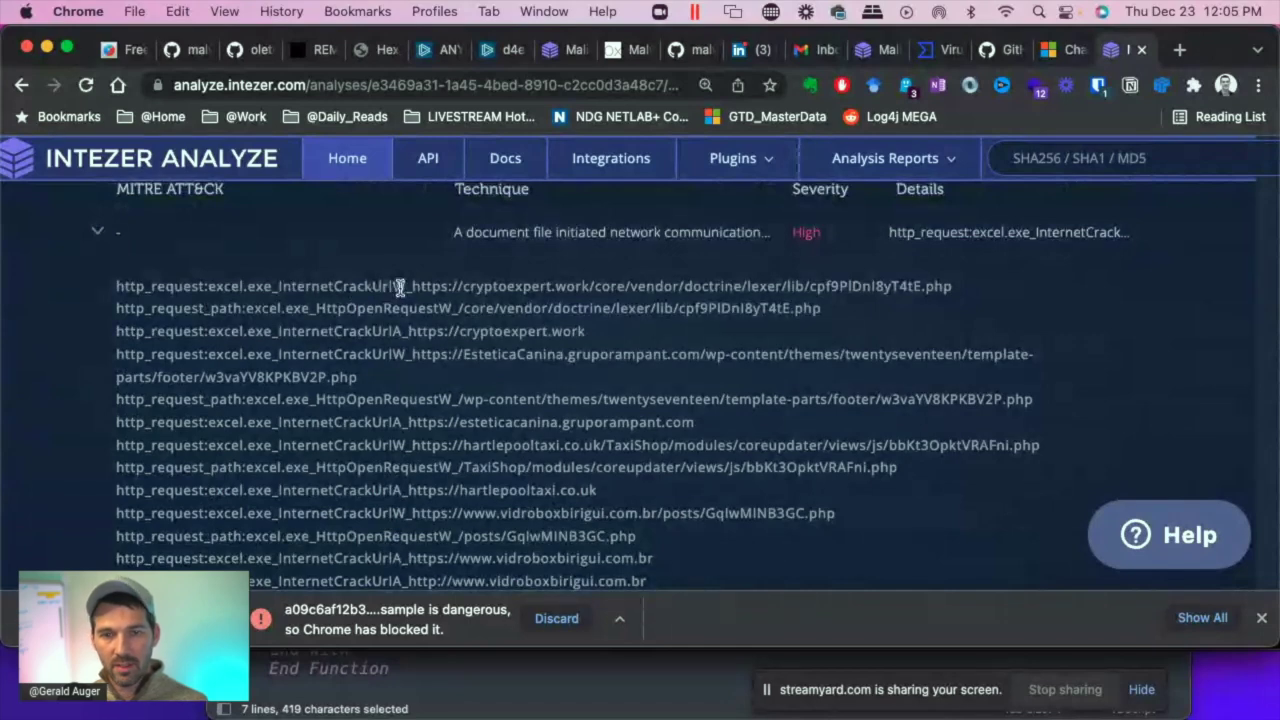
scroll(476, 314, down, 5)
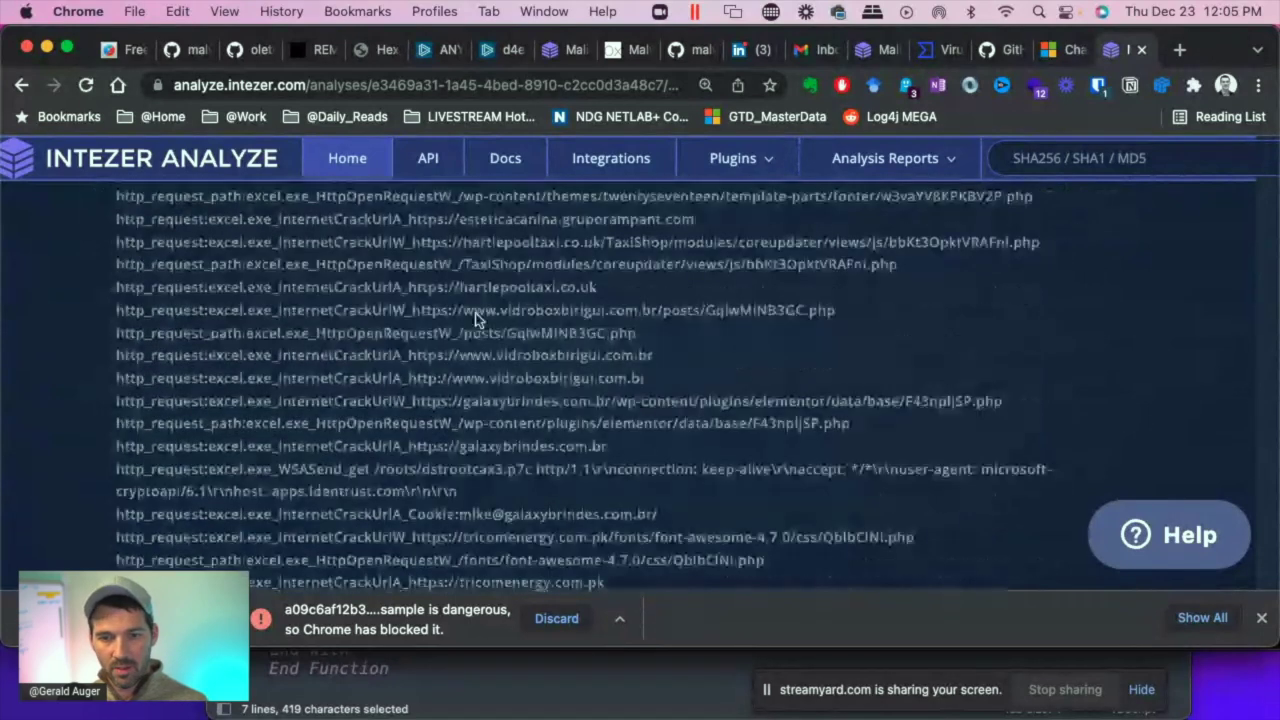
scroll(425, 345, up, 10)
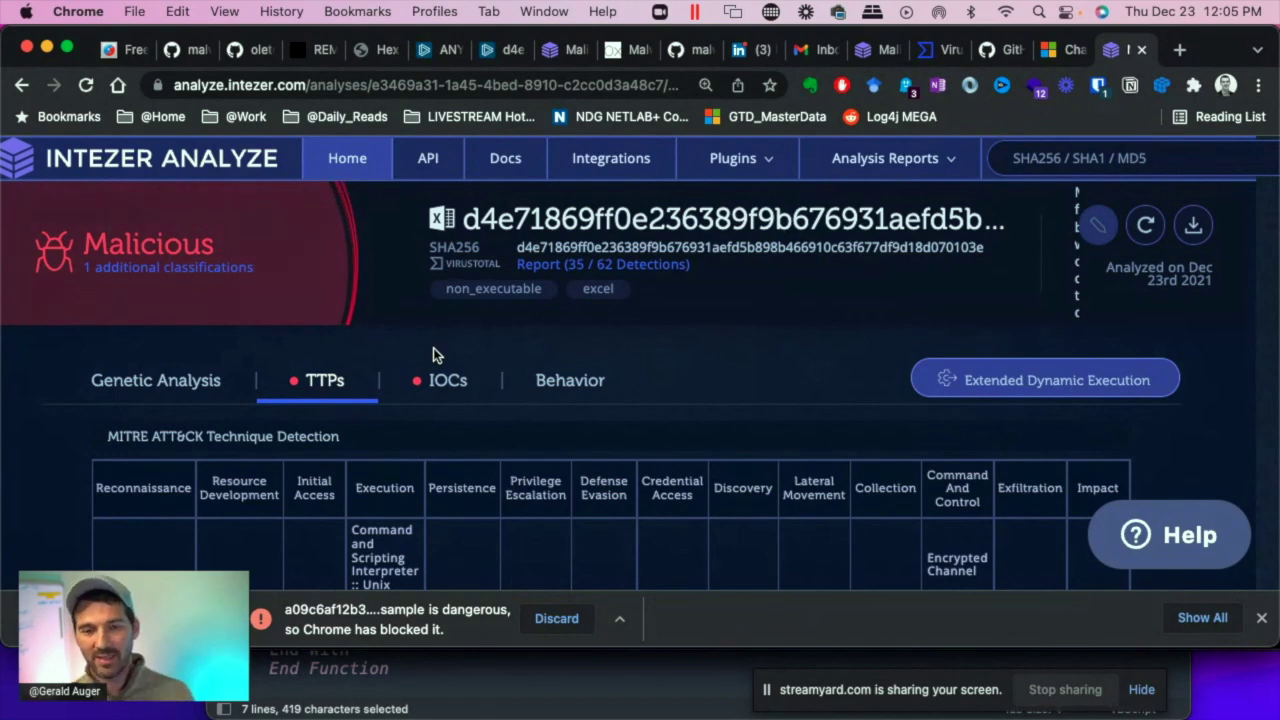
key(super+Tab)
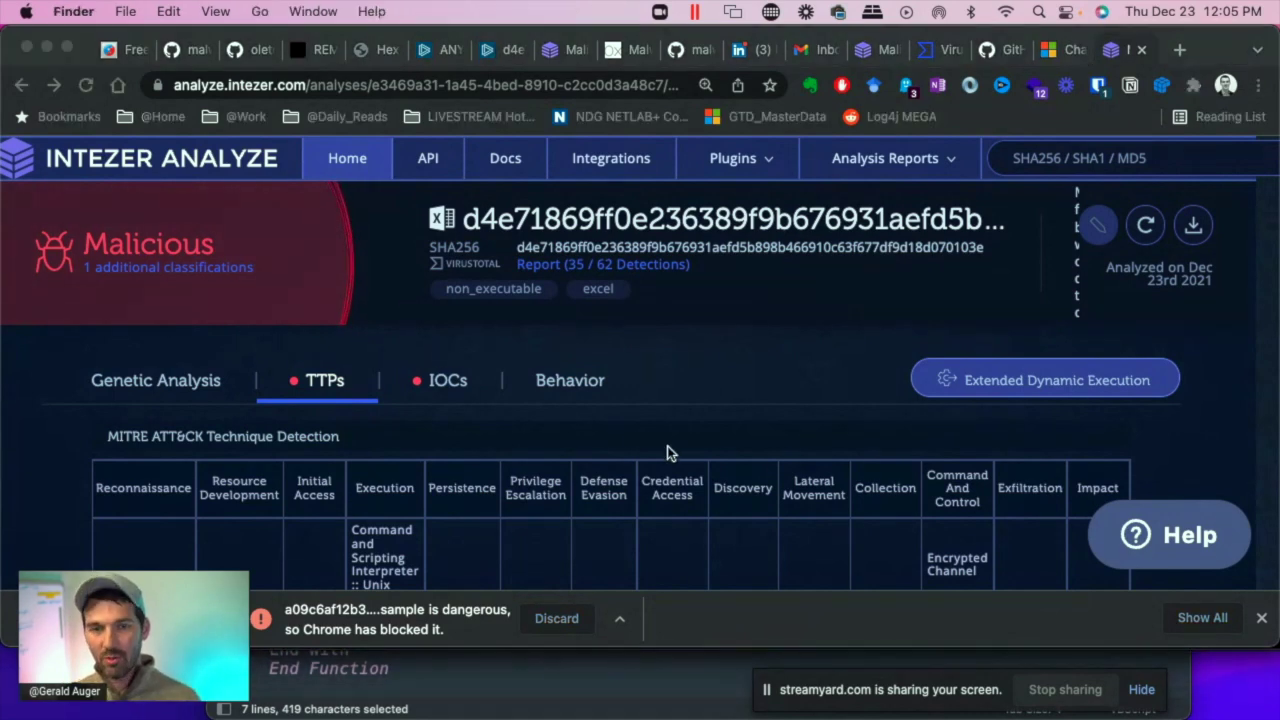
key(super+Tab)
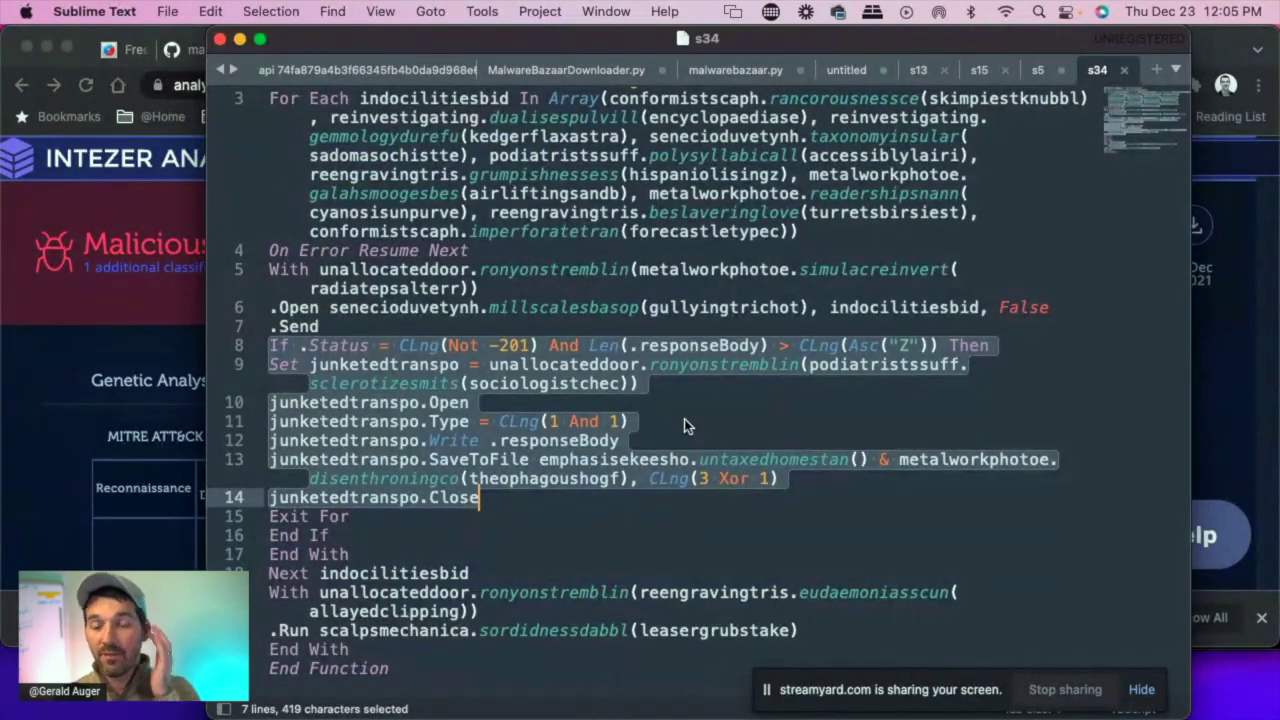
scroll(707, 431, up, 1)
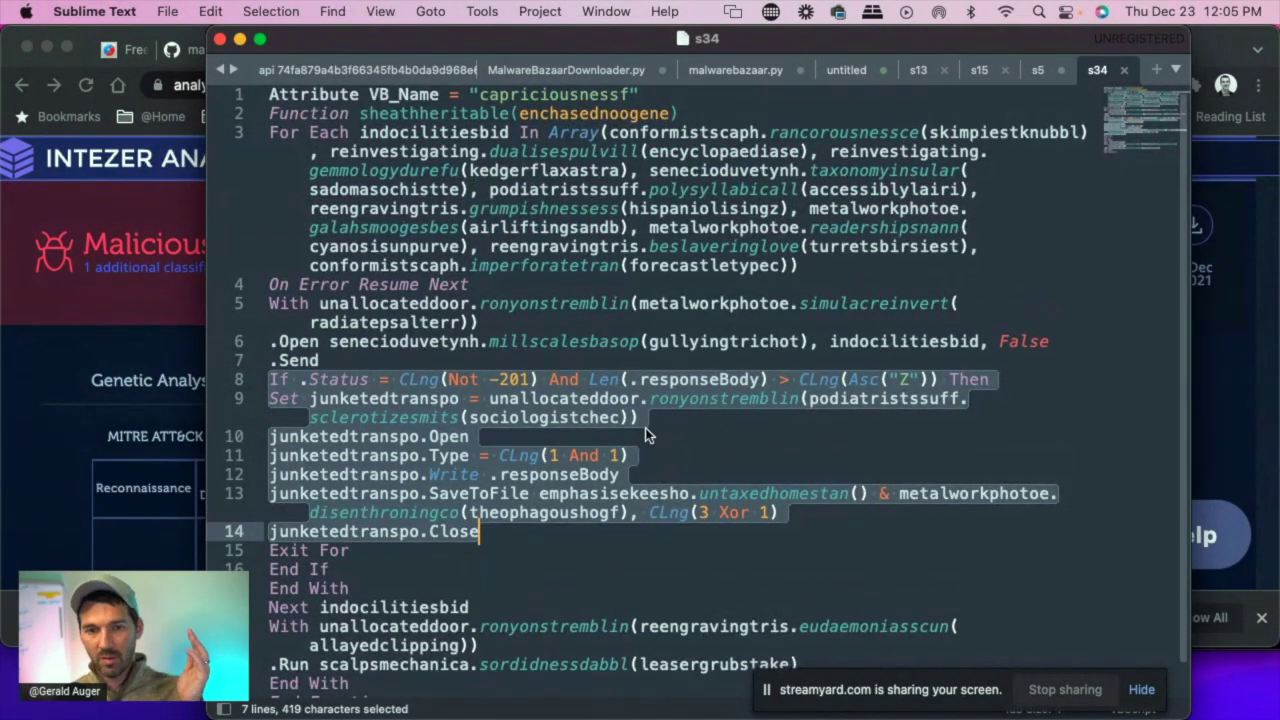
click(683, 436)
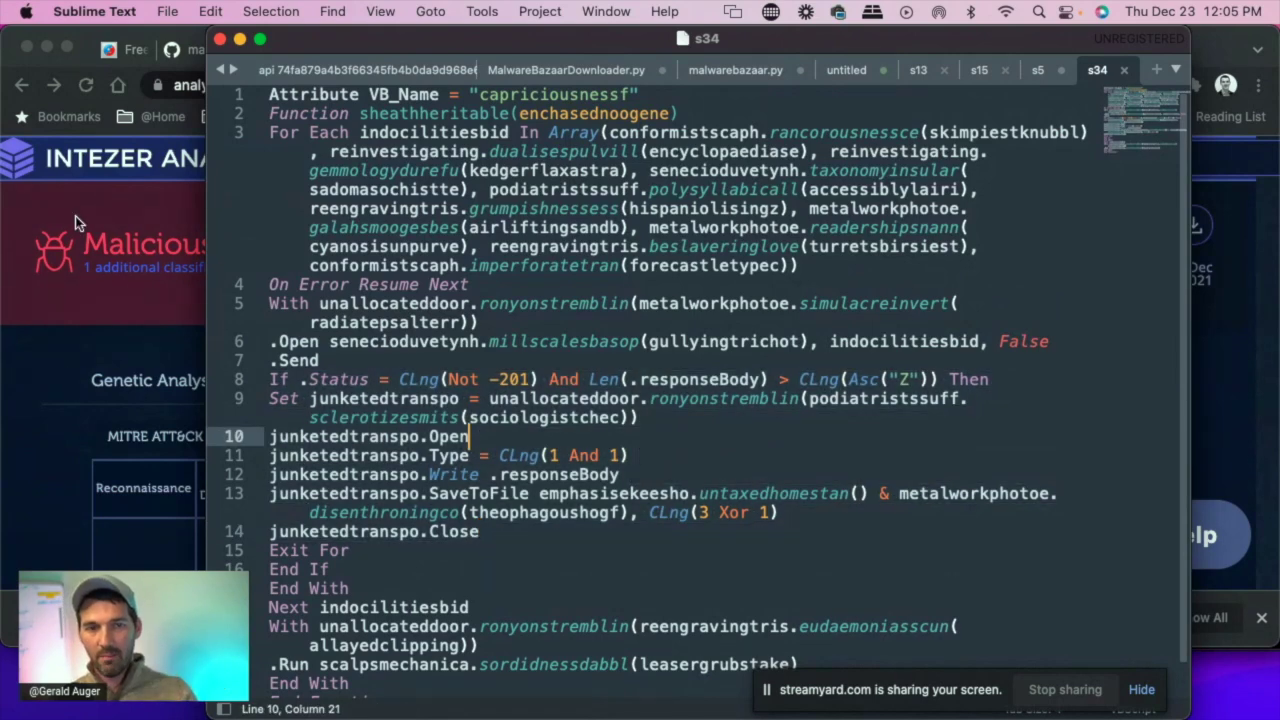
click(62, 395)
Step: Show the IOCs tab with all 19 network IOCs expanded
scroll(352, 406, down, 3)
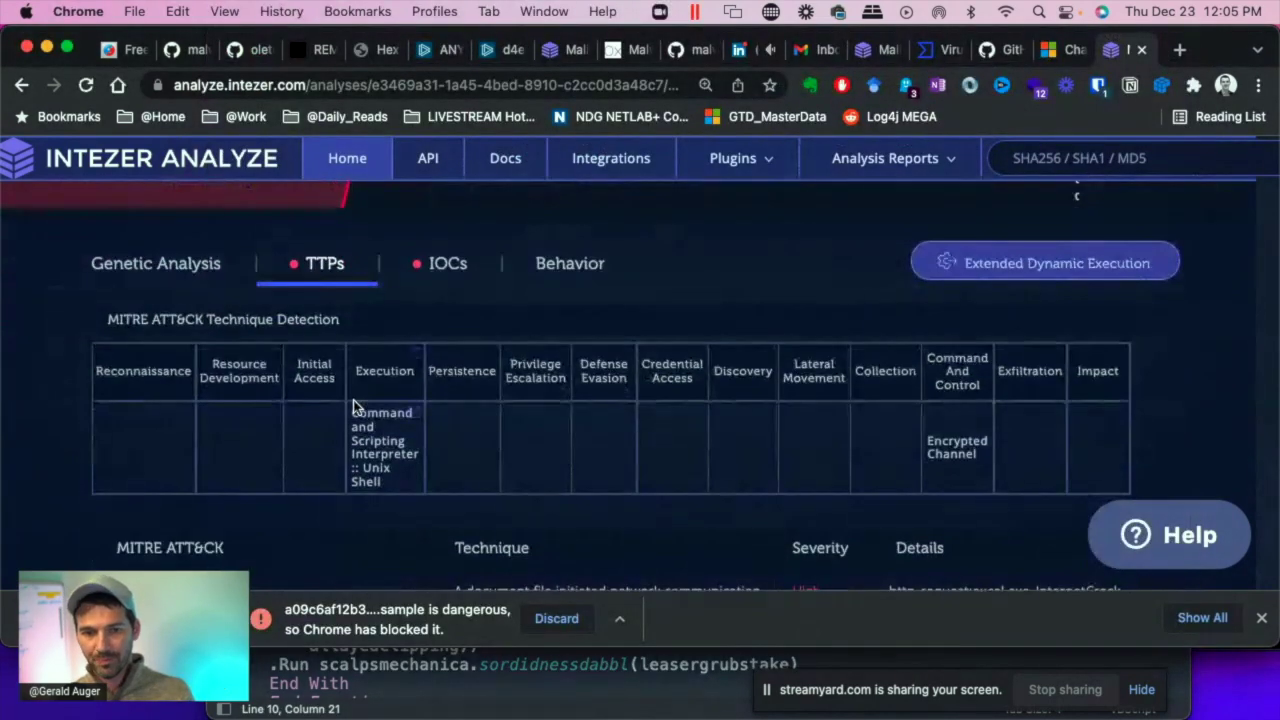
scroll(355, 408, down, 2)
click(448, 214)
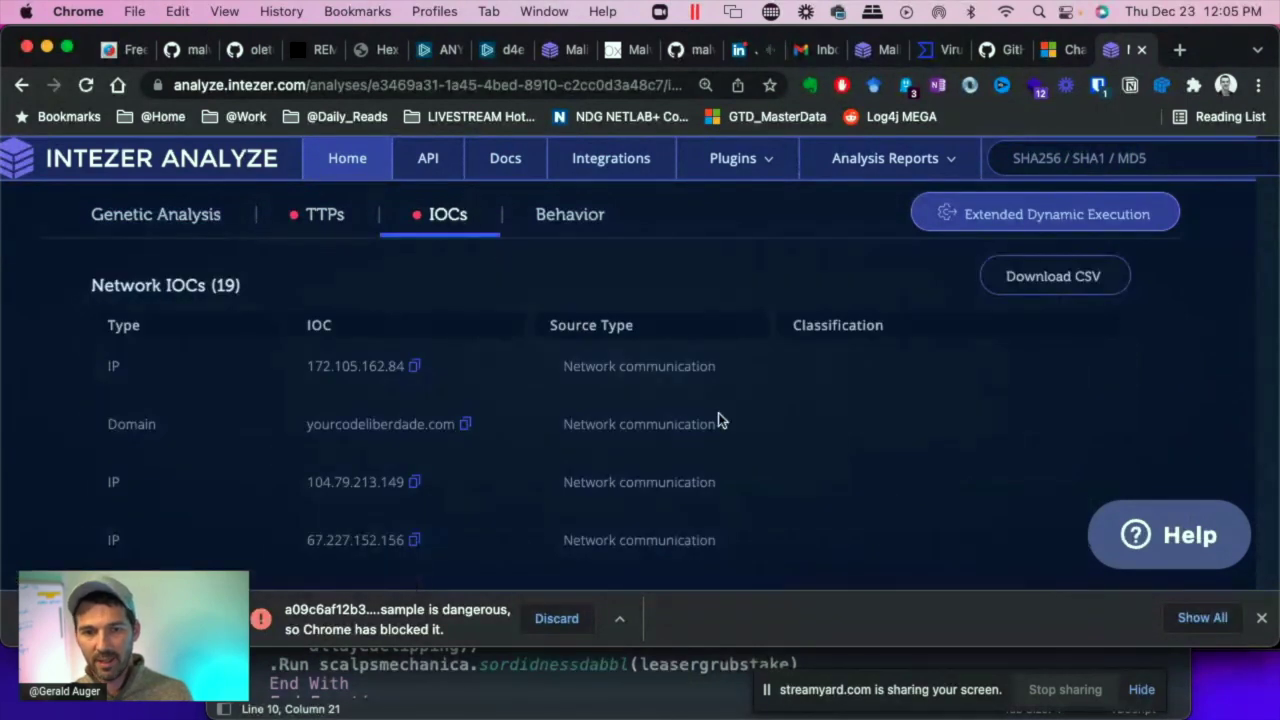
scroll(716, 420, down, 3)
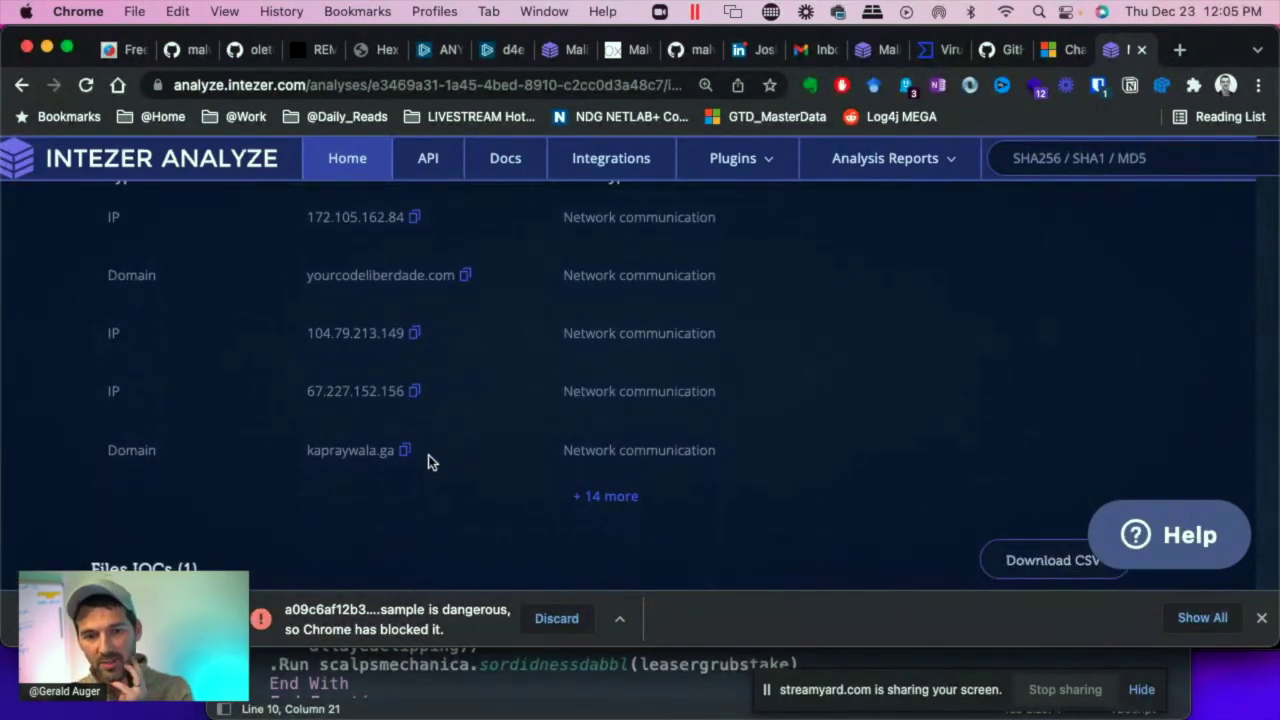
scroll(492, 451, down, 1)
click(614, 447)
scroll(700, 452, down, 3)
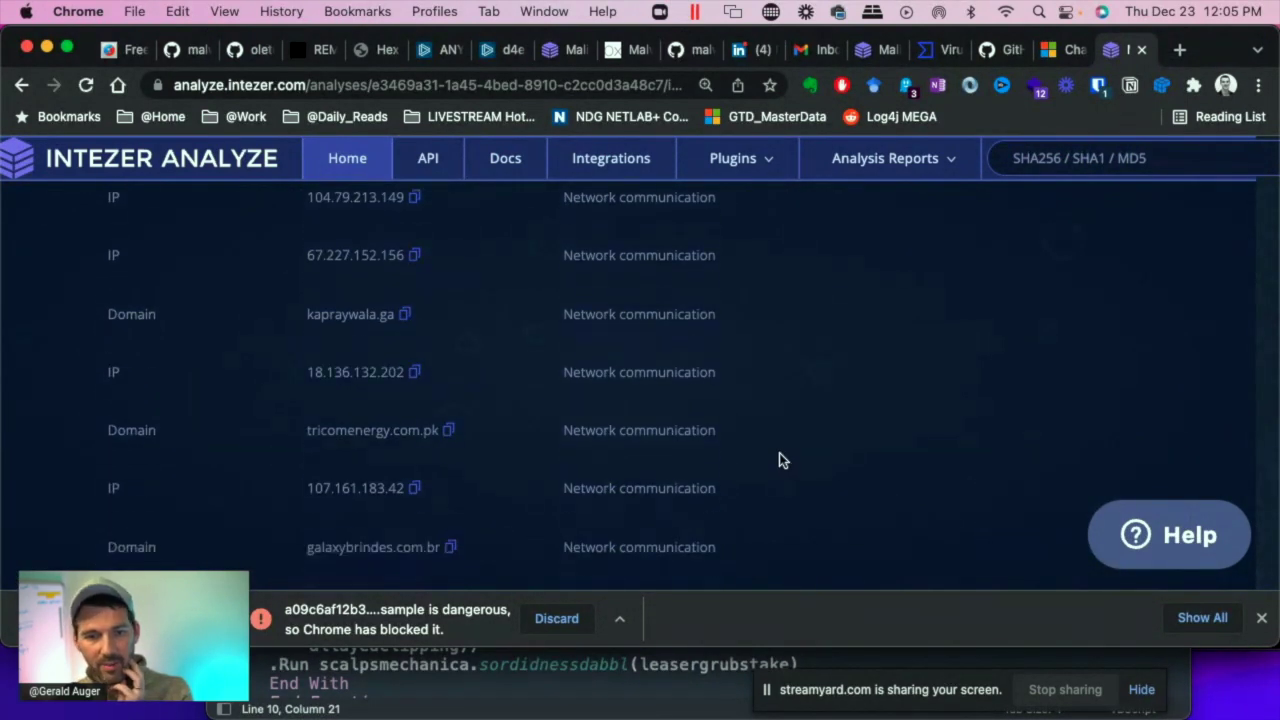
scroll(800, 450, up, 8)
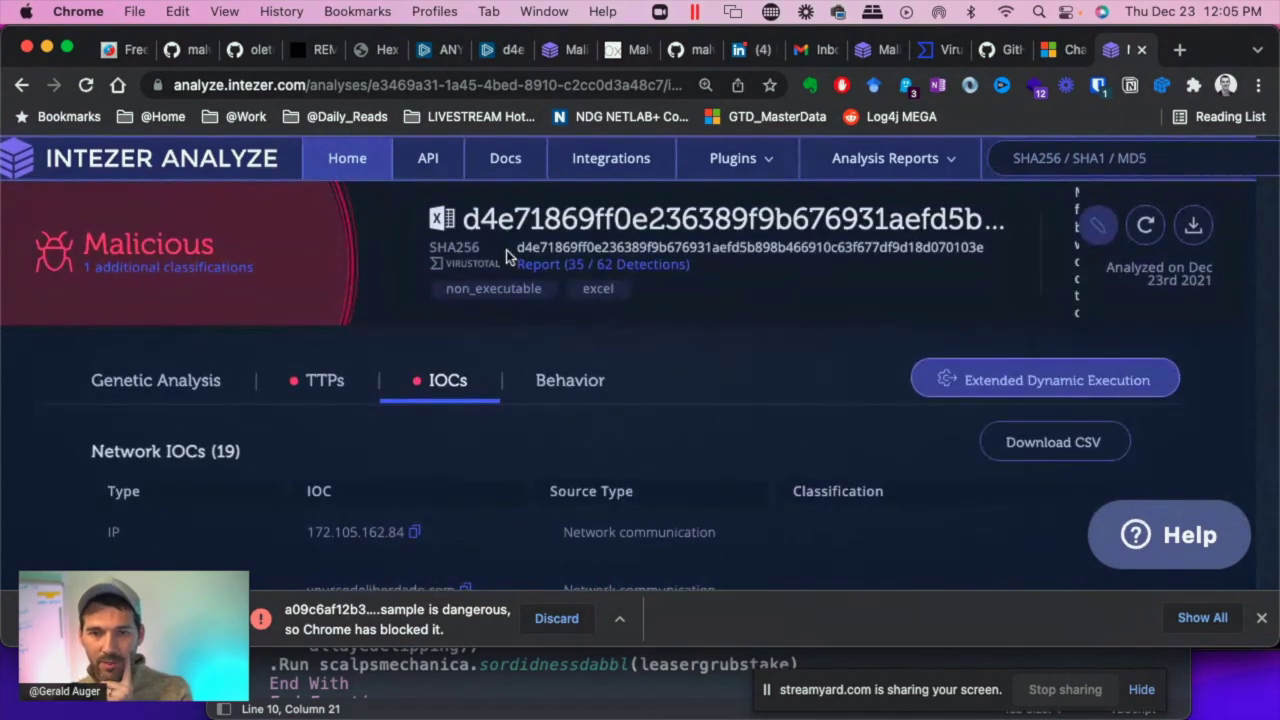
Step: Select the SHA256 hash and open the sample's VirusTotal report with 35/62 detections
drag(432, 250, 985, 249)
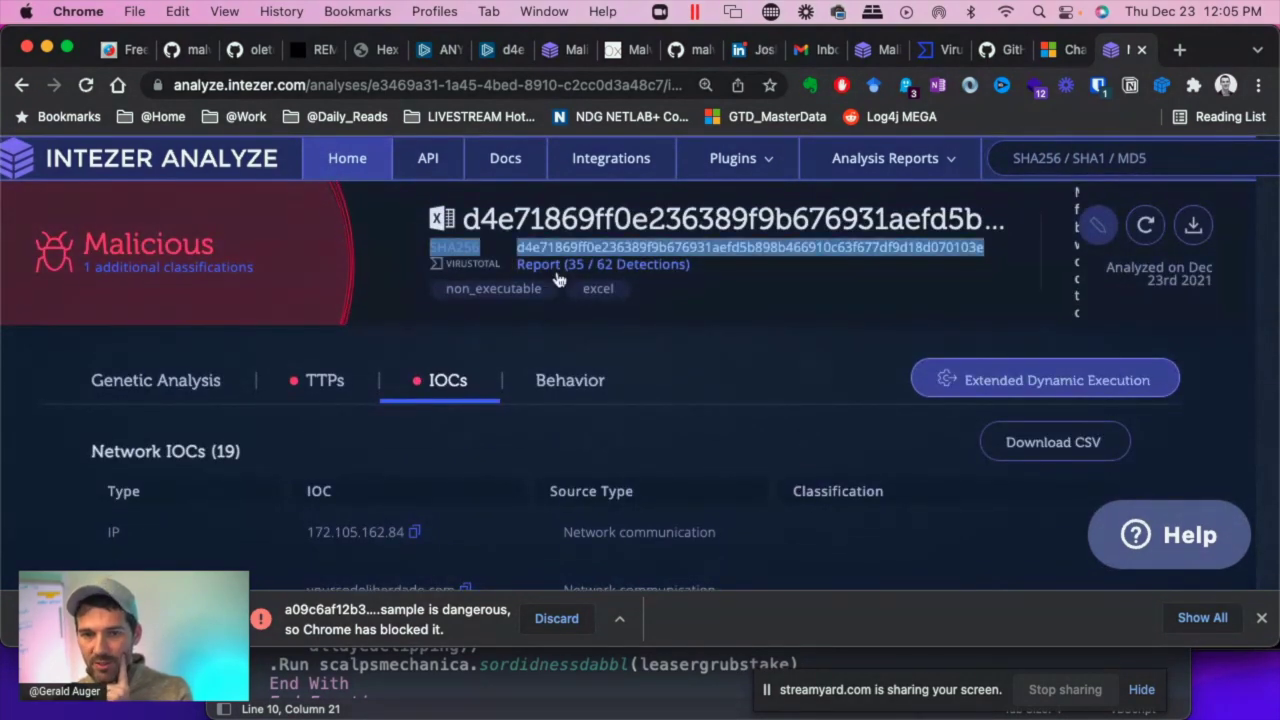
click(746, 285)
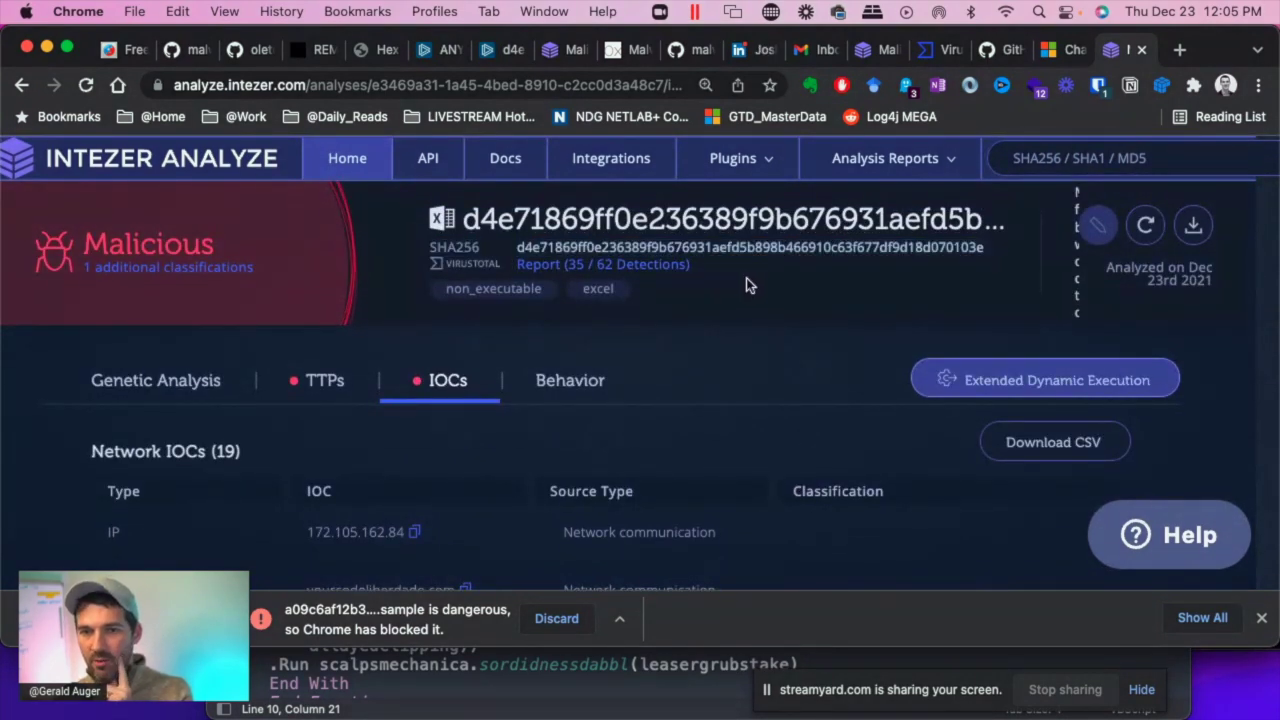
click(628, 265)
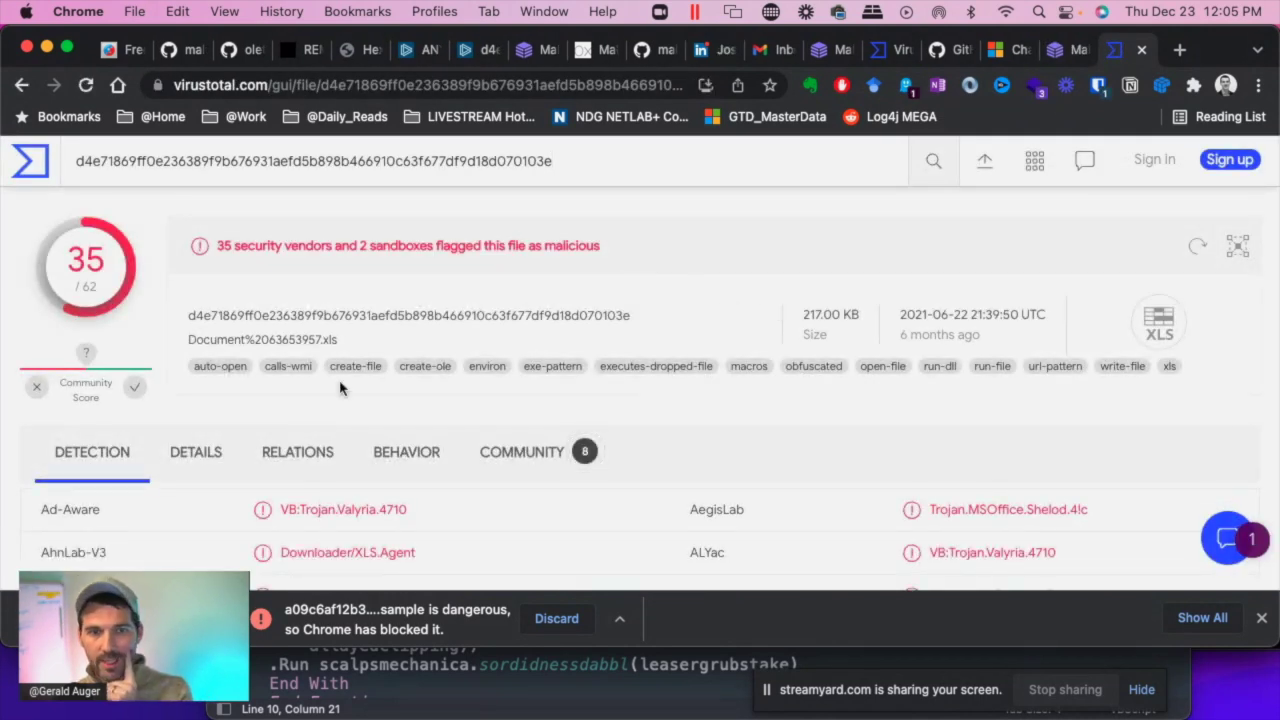
scroll(589, 357, down, 1)
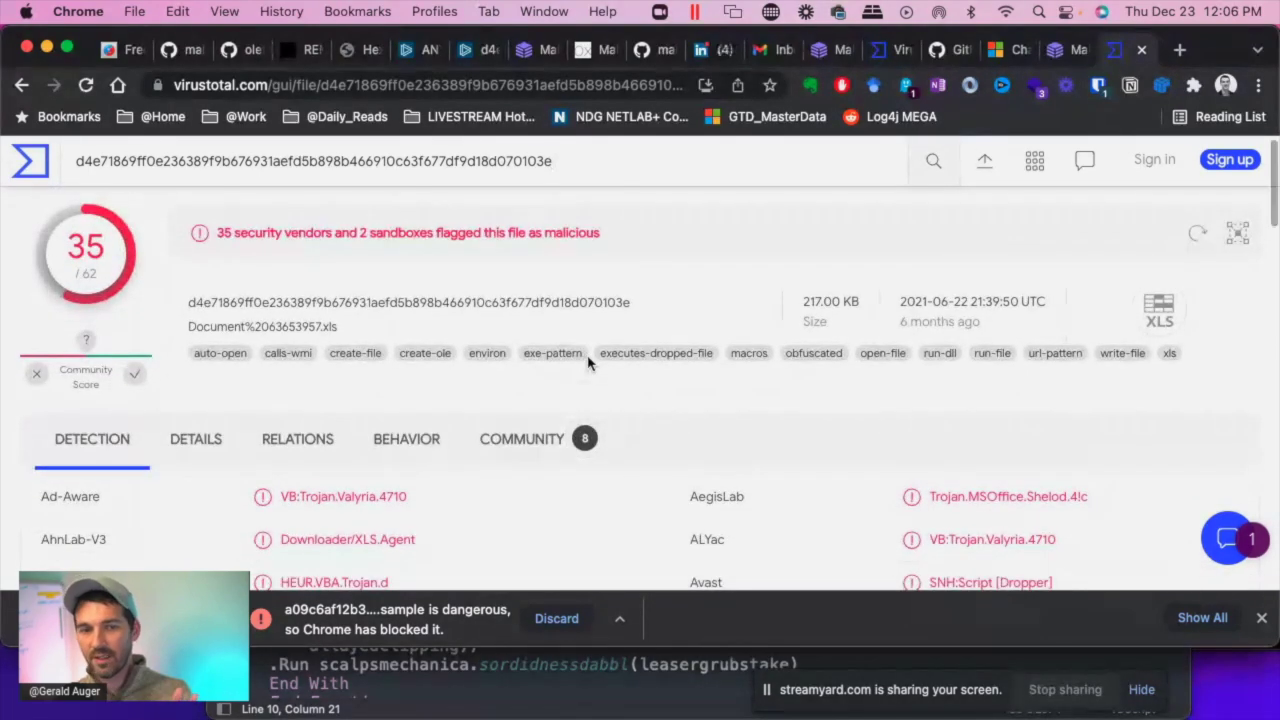
scroll(589, 362, down, 2)
scroll(588, 362, down, 3)
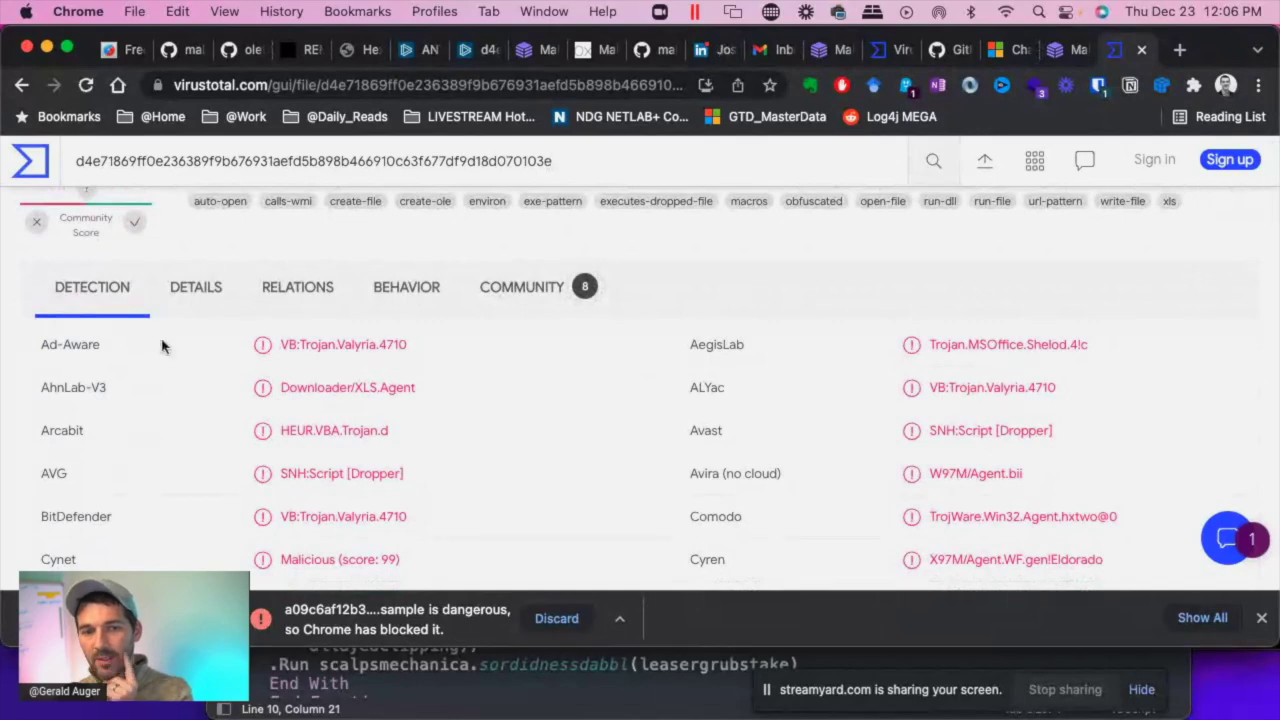
scroll(490, 348, down, 4)
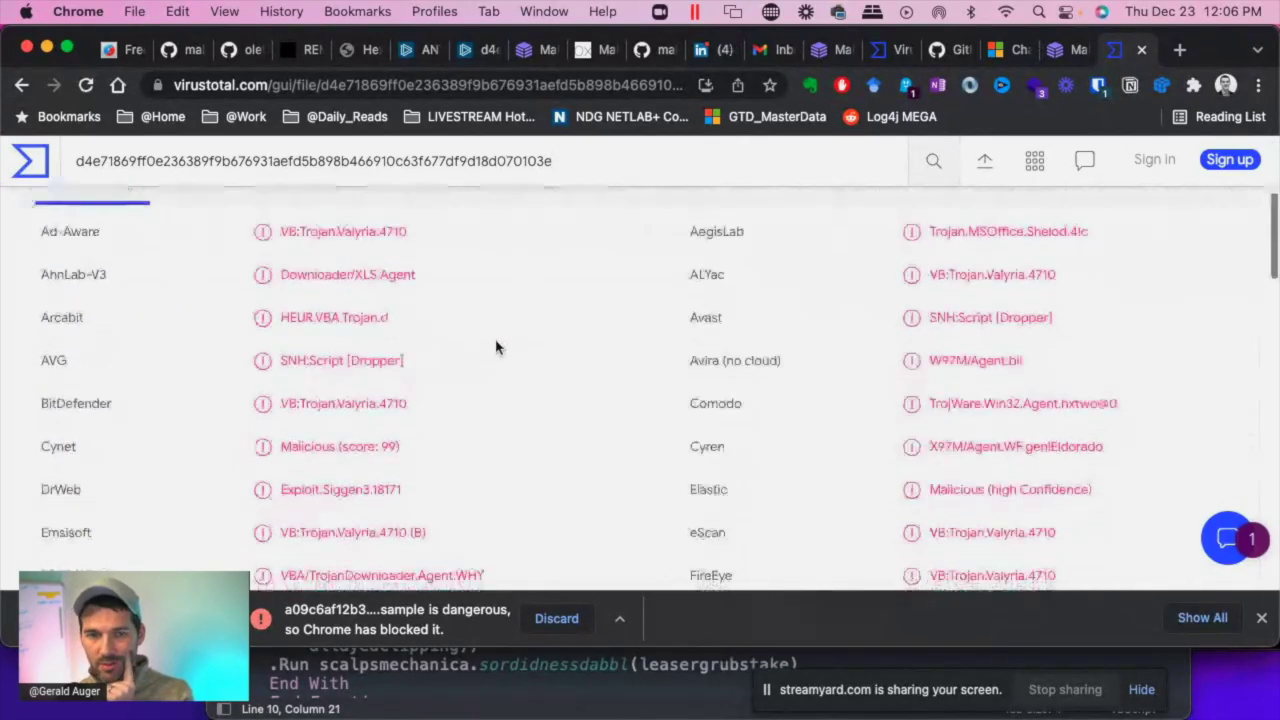
scroll(490, 348, down, 7)
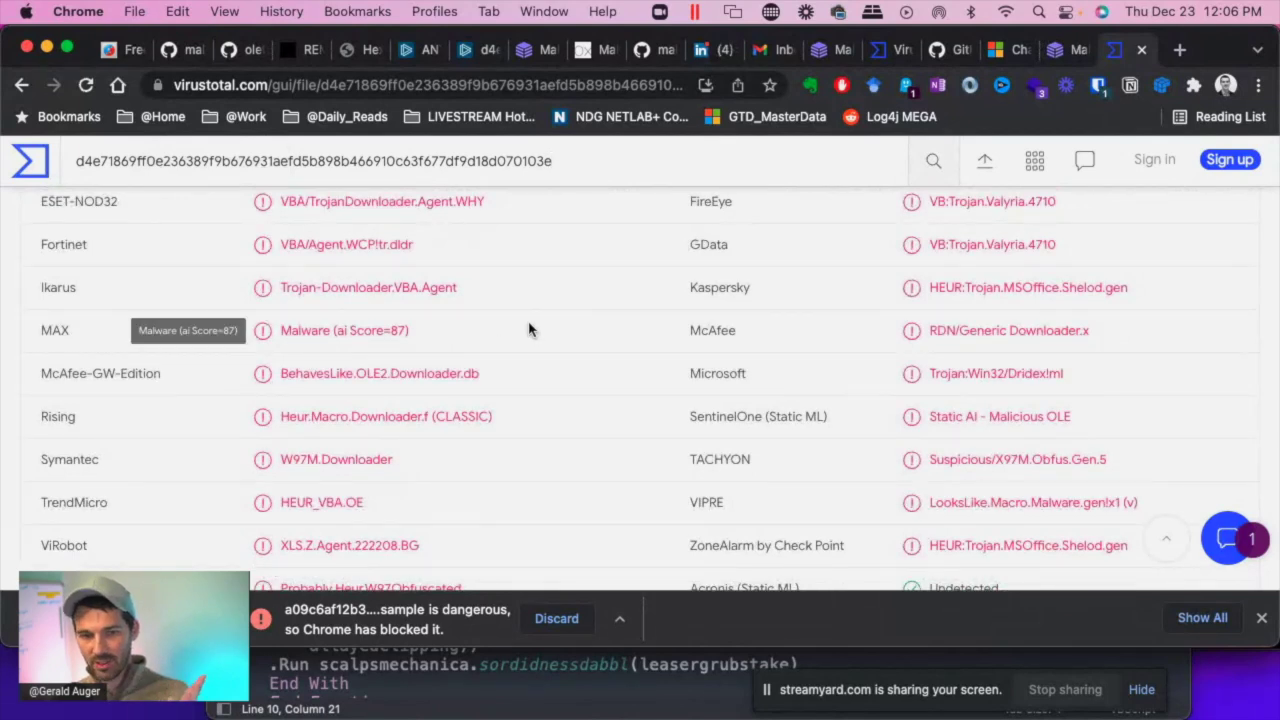
scroll(528, 328, up, 1)
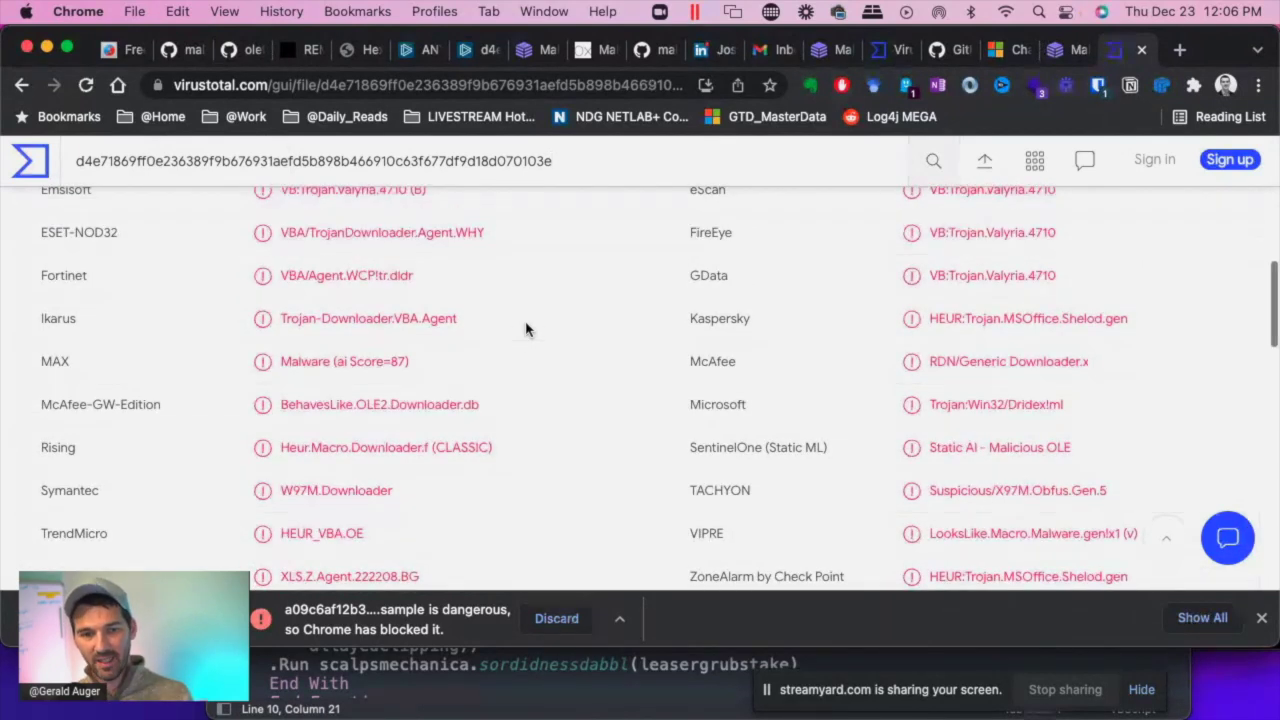
scroll(524, 330, up, 4)
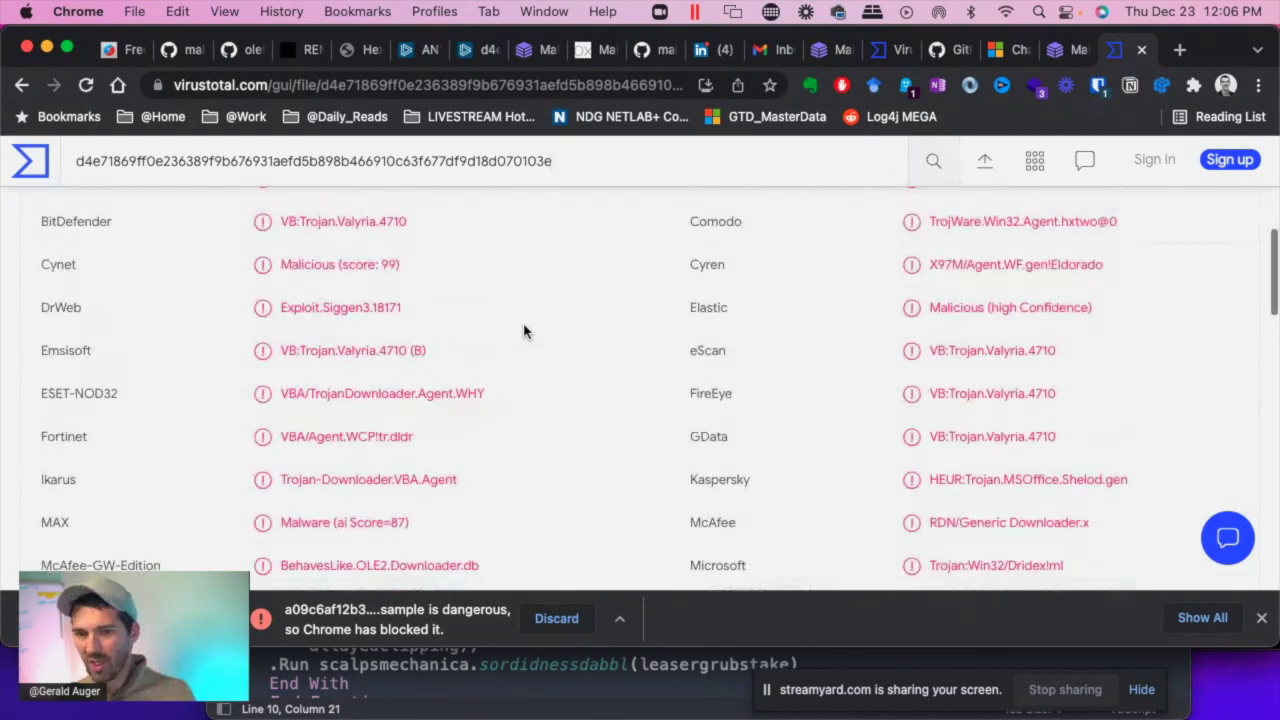
scroll(520, 338, up, 3)
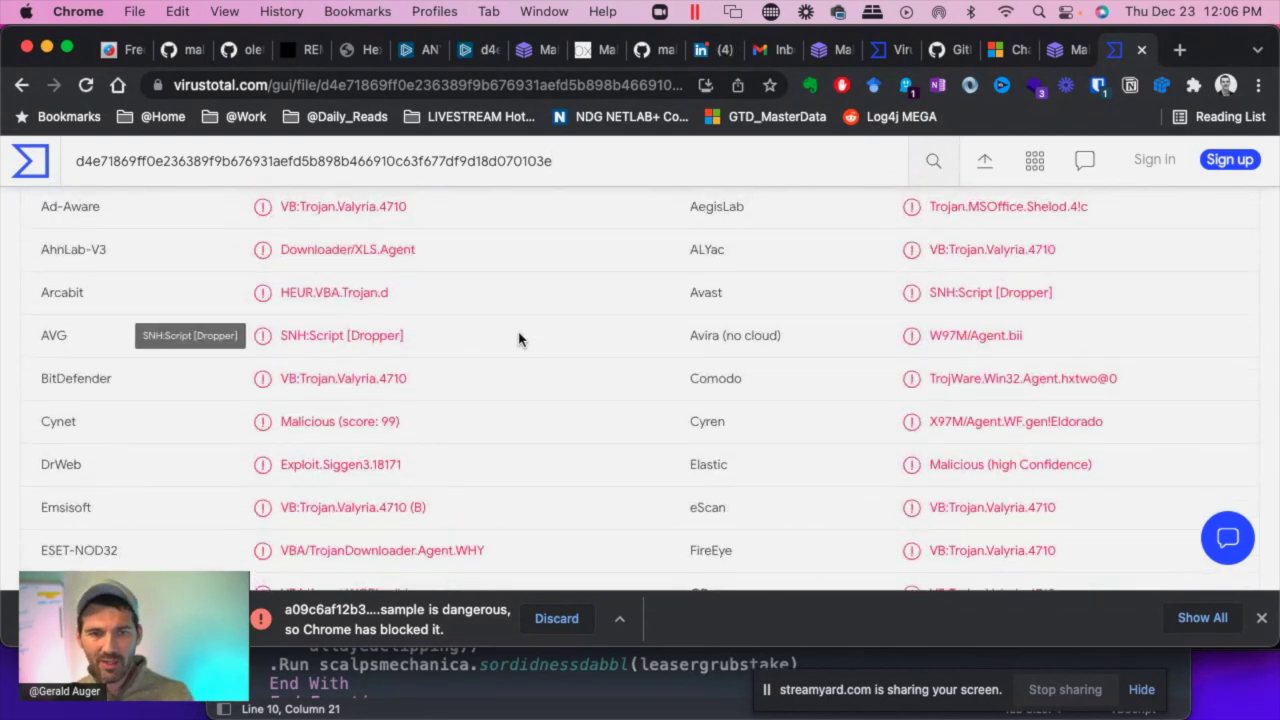
scroll(521, 338, up, 4)
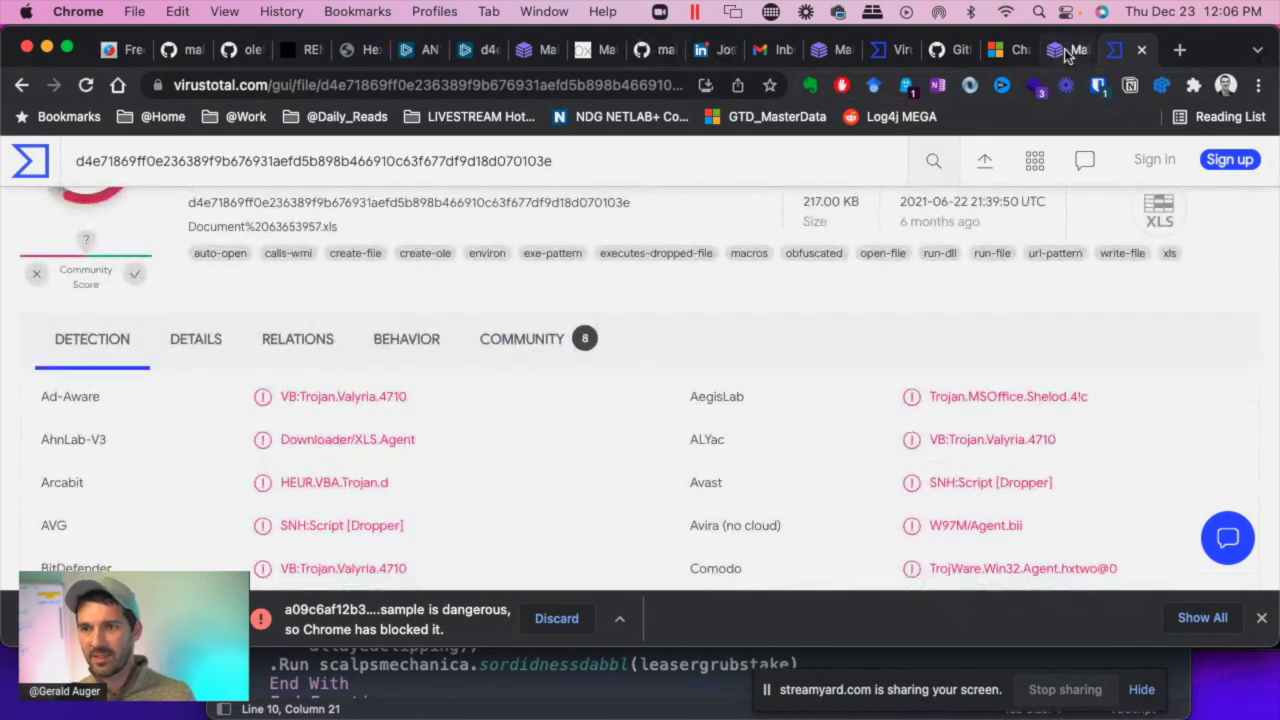
Step: Return to the Intezer report and open its CobaltStrike additional-classification analysis
click(1067, 52)
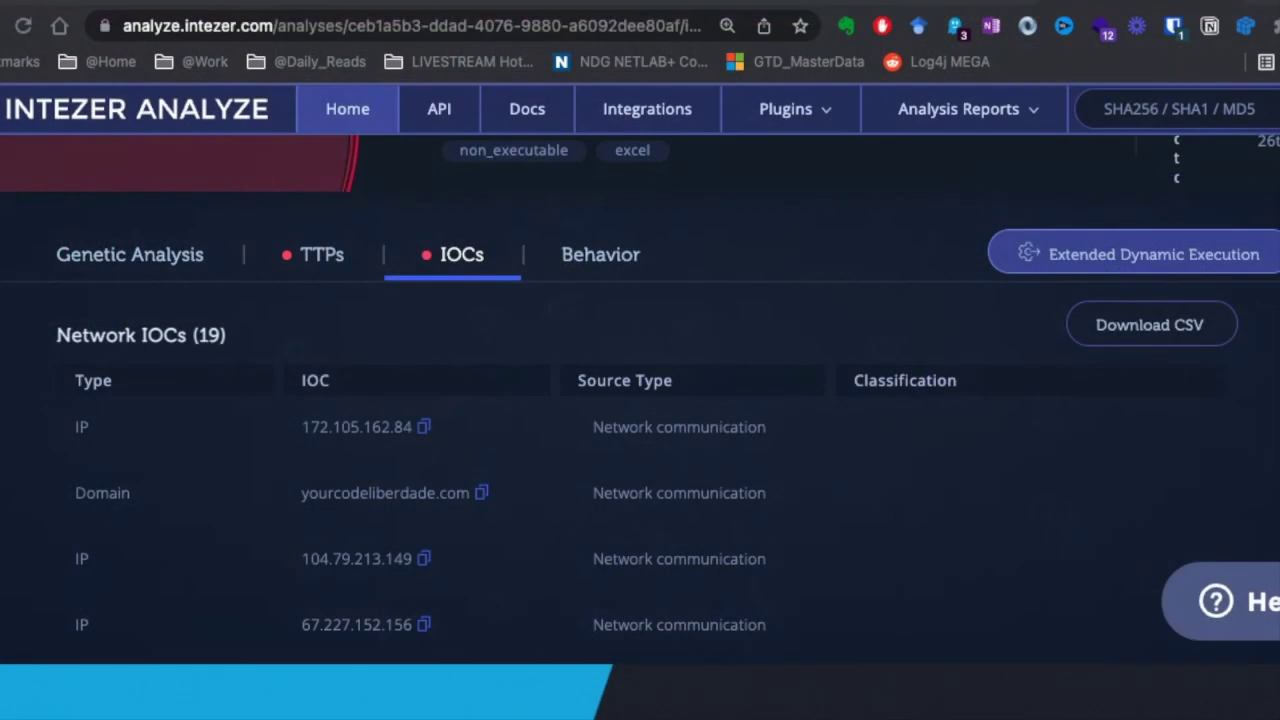
scroll(780, 395, up, 1)
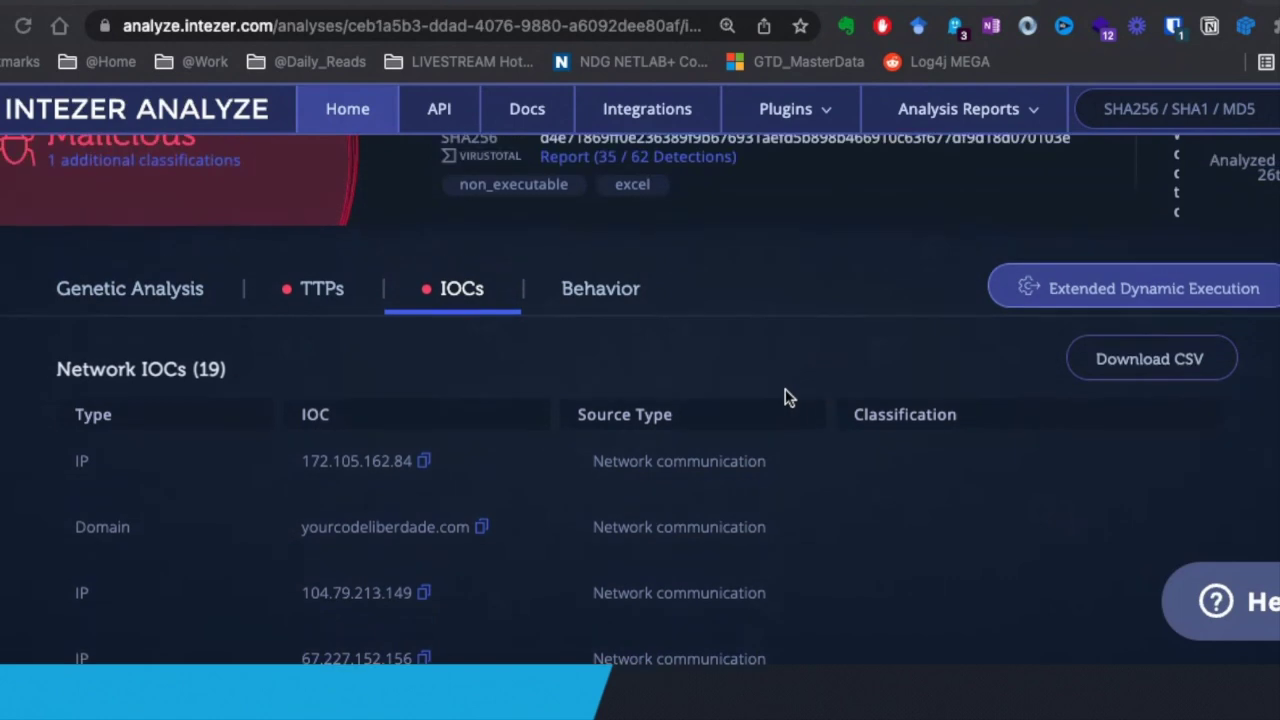
click(208, 165)
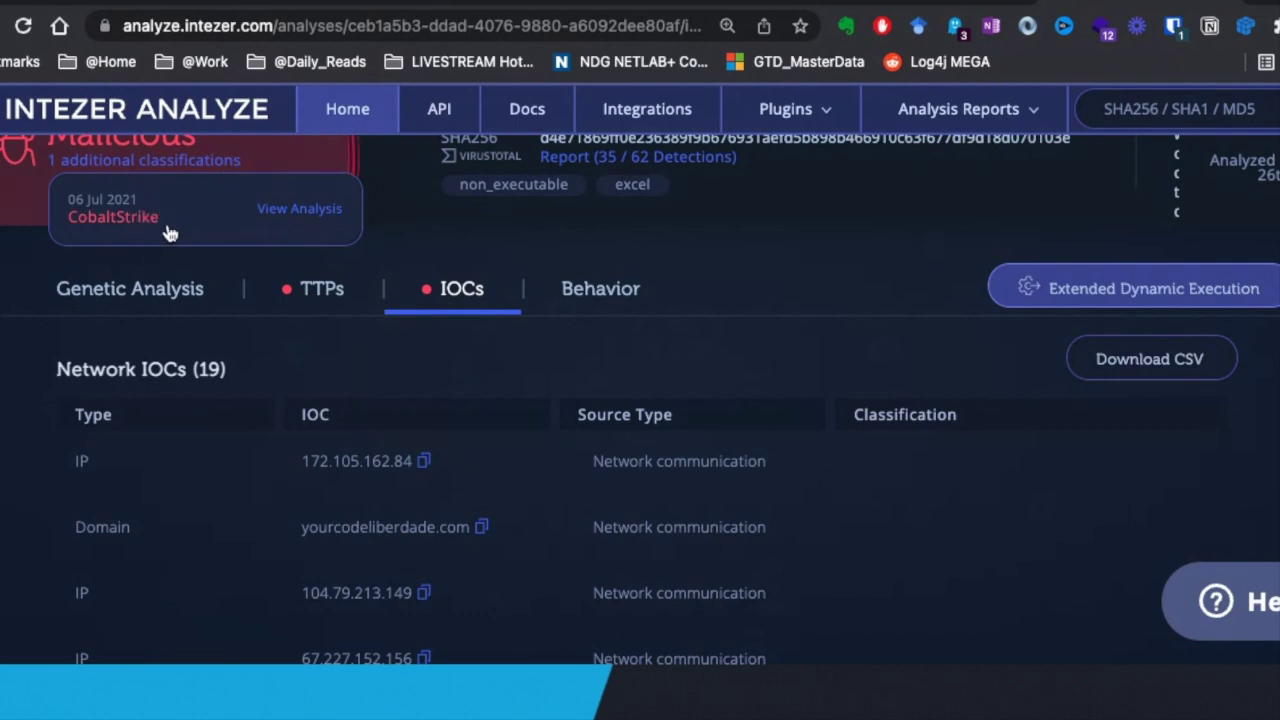
click(272, 210)
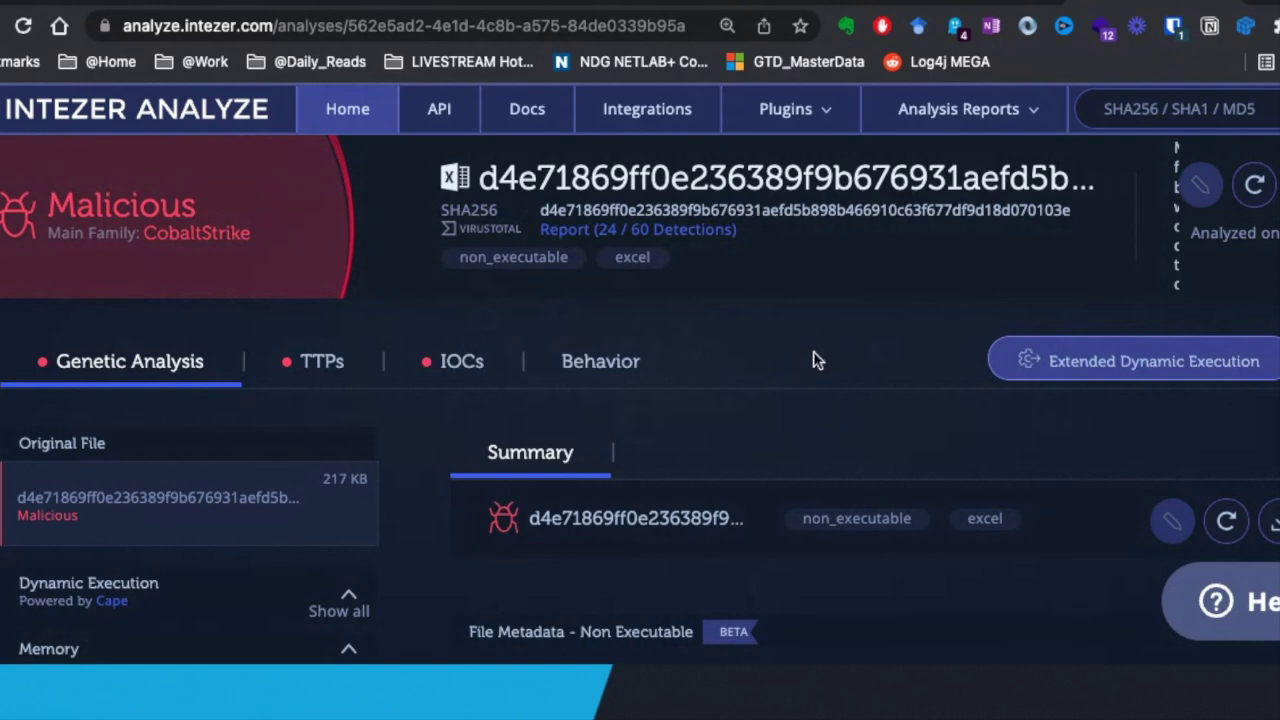
Step: Review the file metadata and memory tree showing EXCEL.EXE spawning 58245.exe
scroll(815, 360, down, 1)
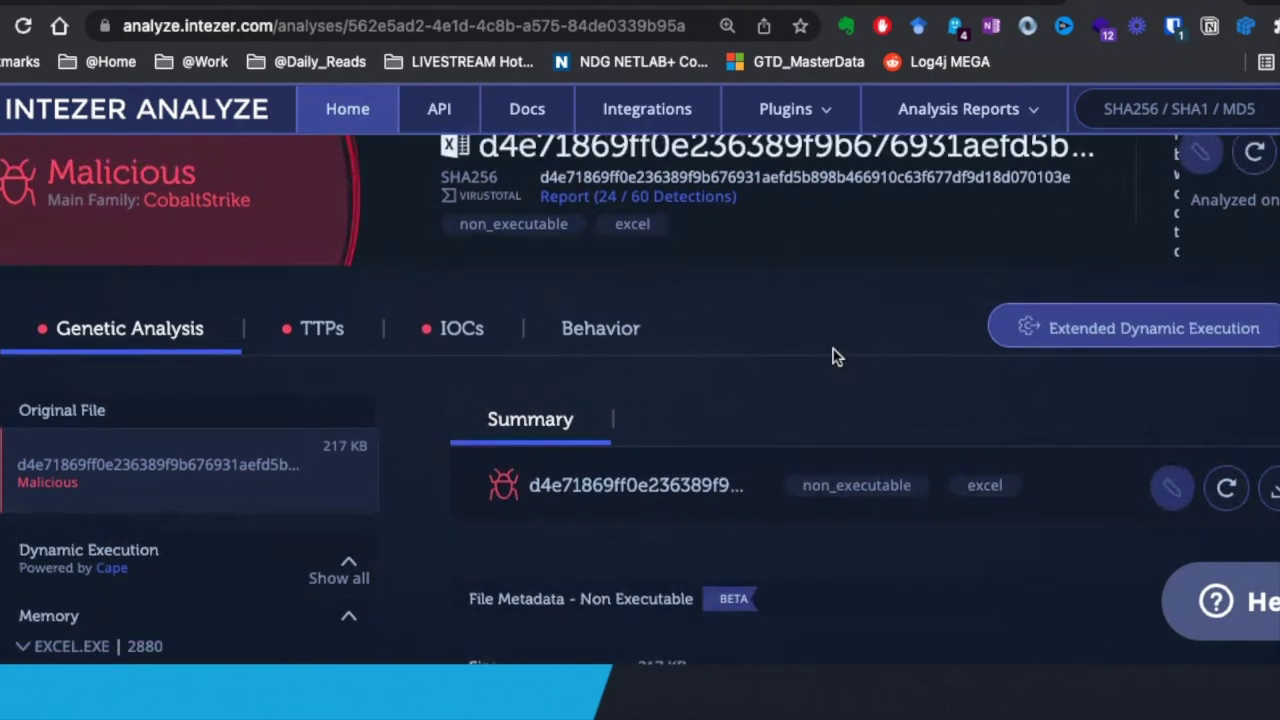
scroll(955, 347, down, 1)
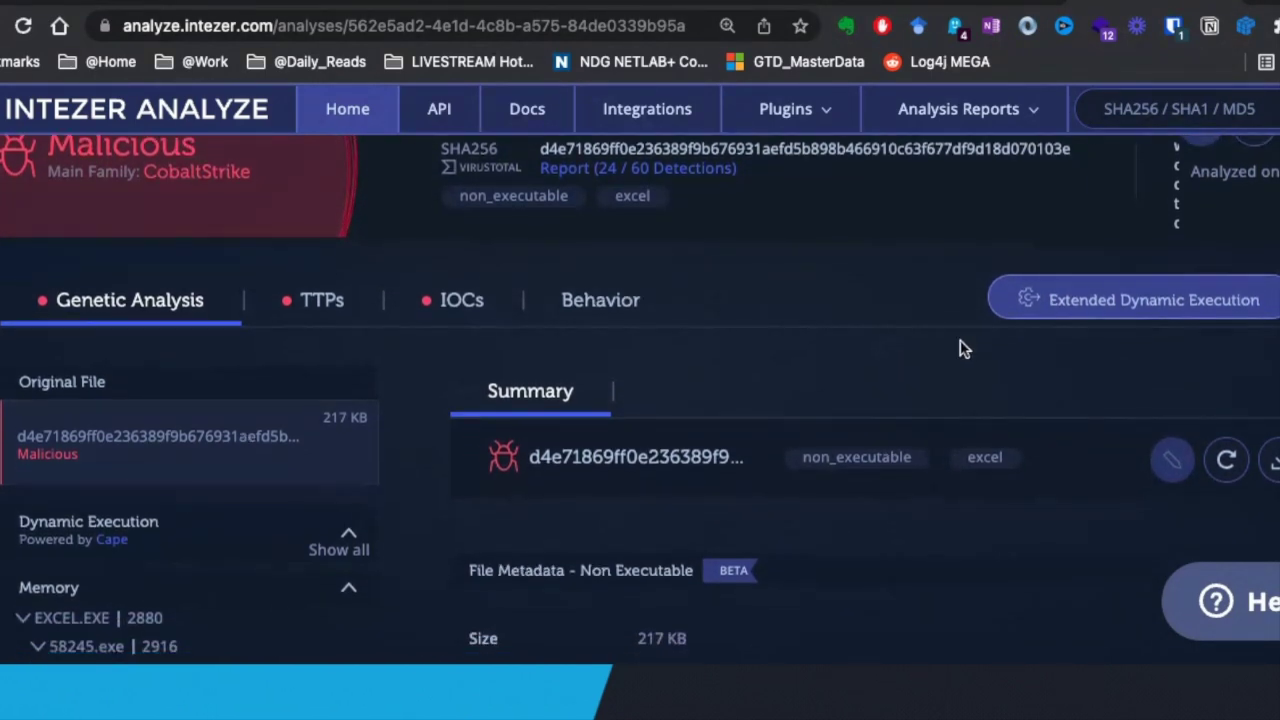
scroll(960, 348, down, 2)
scroll(97, 263, up, 3)
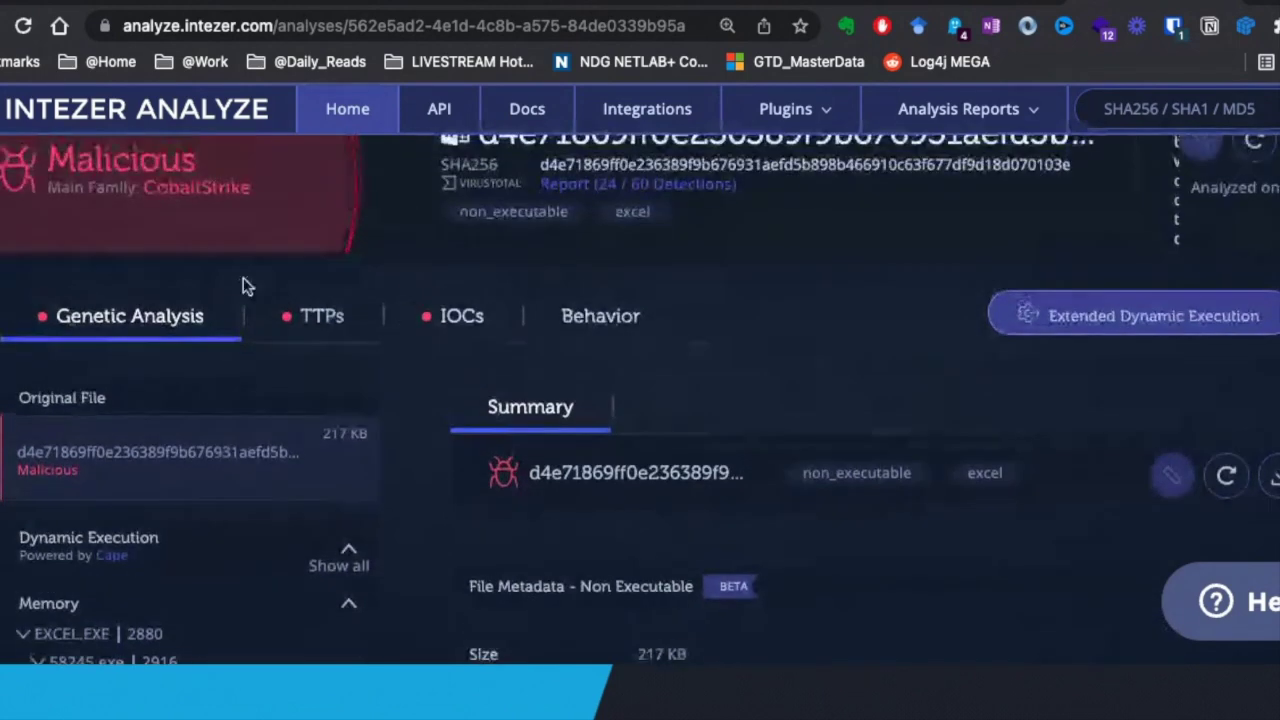
scroll(716, 350, down, 1)
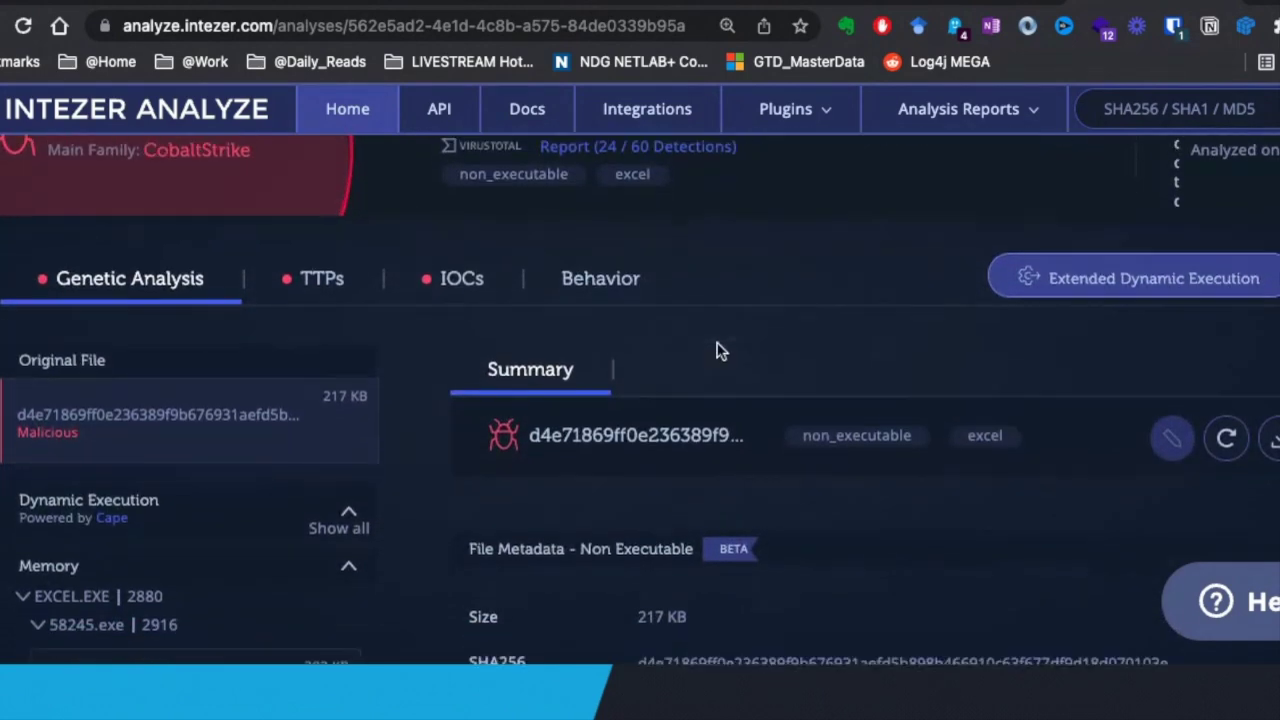
scroll(723, 346, down, 2)
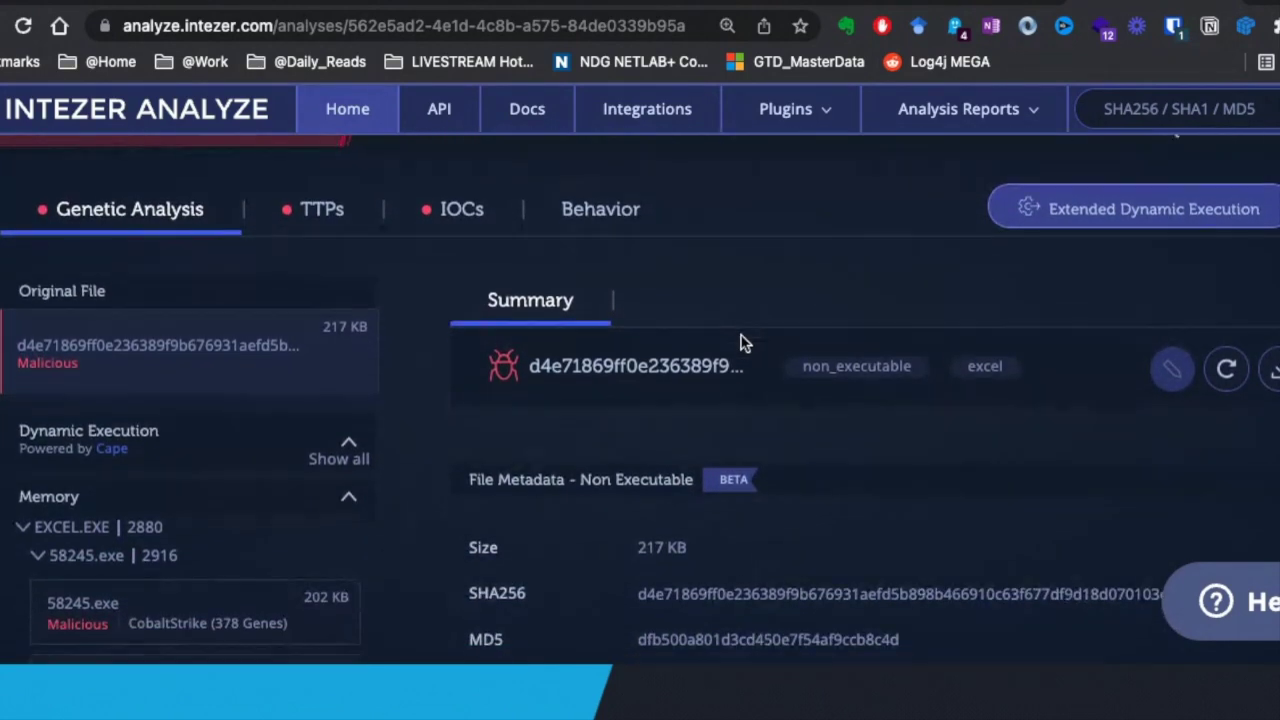
scroll(740, 343, down, 1)
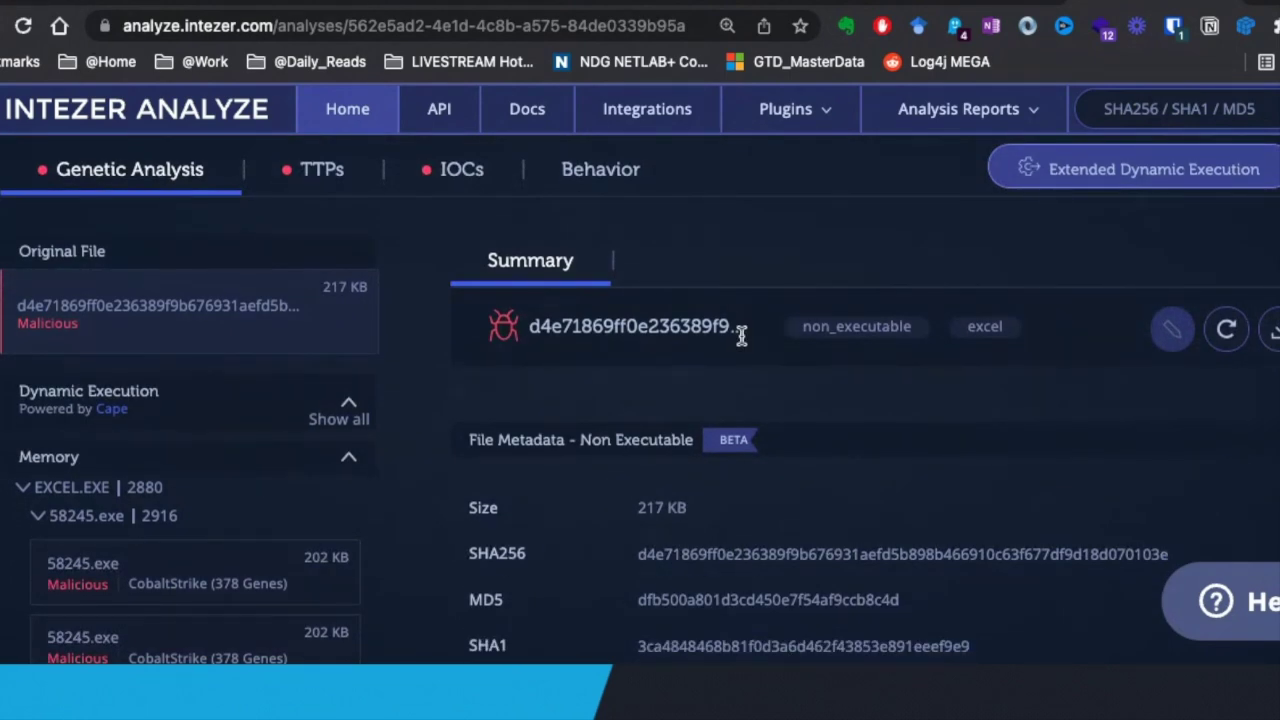
scroll(744, 334, down, 5)
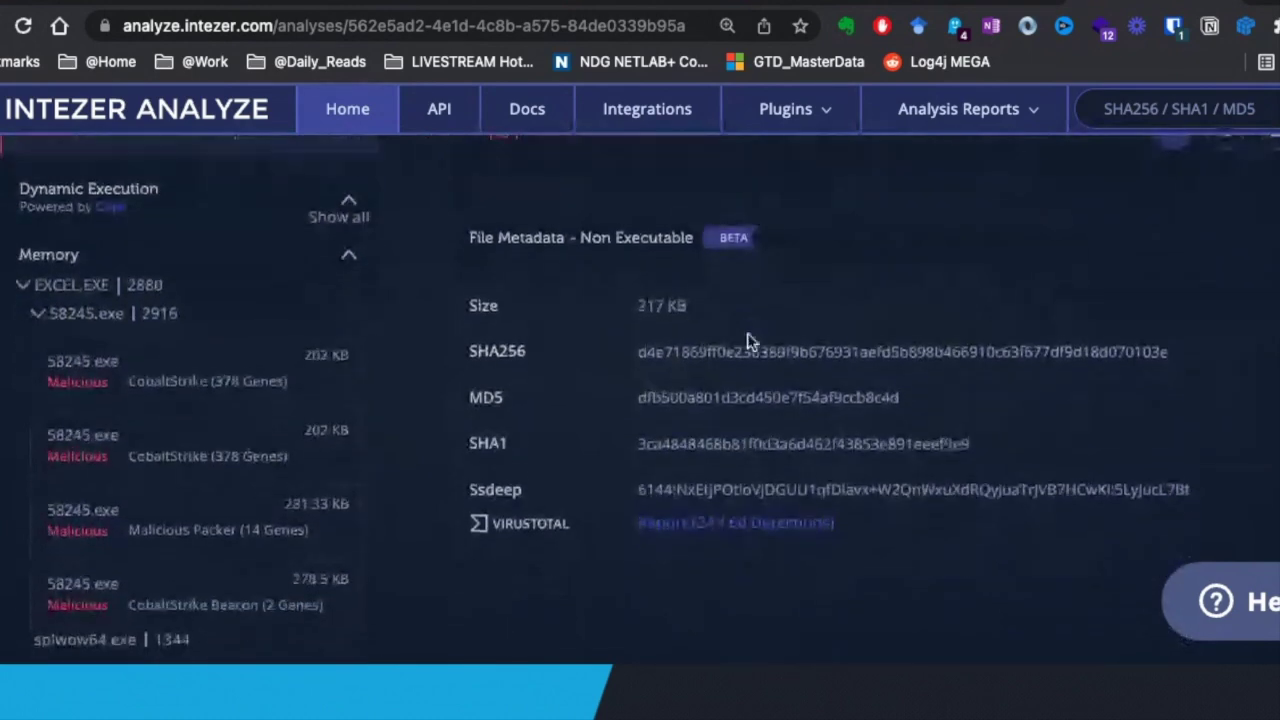
scroll(747, 335, up, 3)
scroll(378, 448, down, 2)
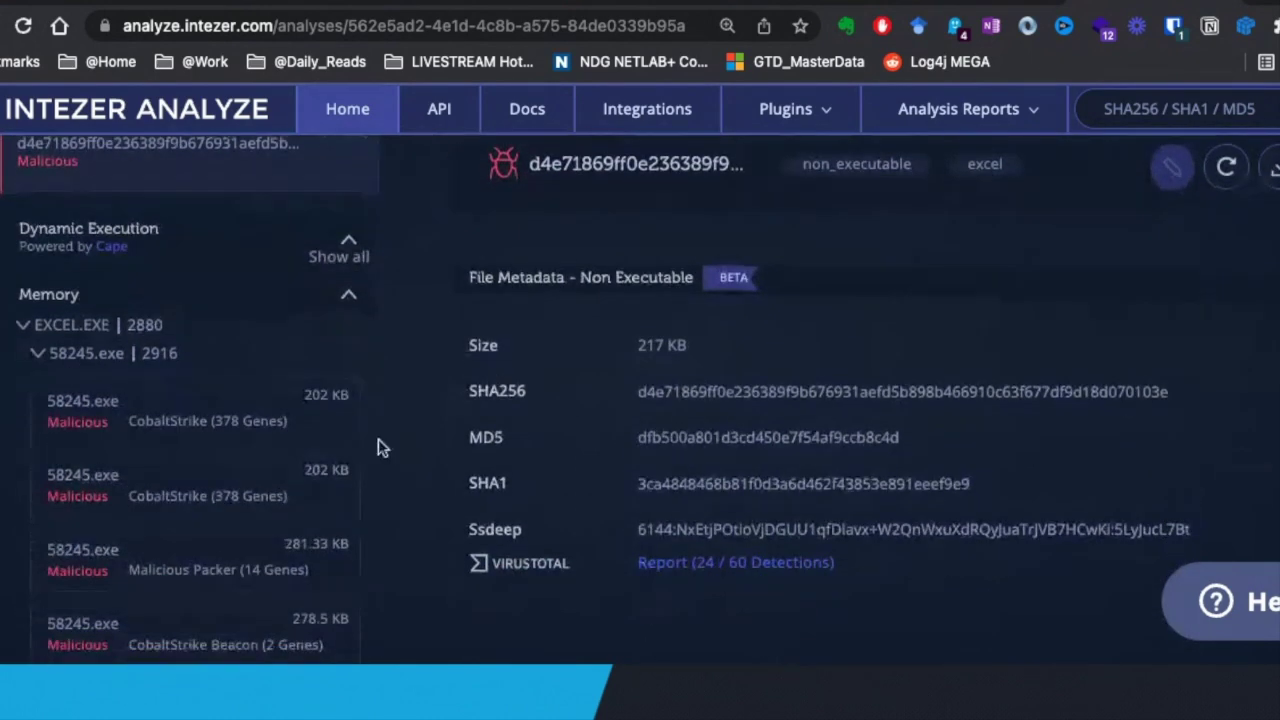
Step: Open the first 58245.exe memory dump and review its 378 code genes by related family
click(243, 432)
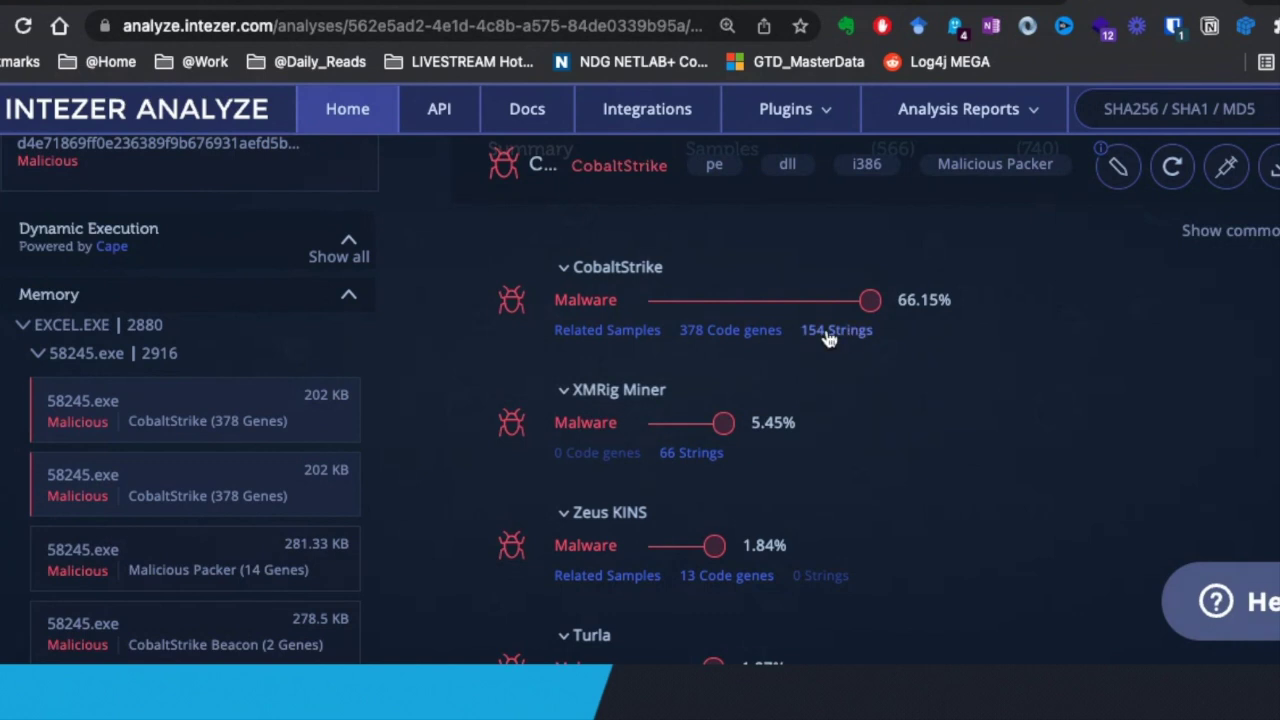
click(713, 340)
scroll(770, 358, up, 1)
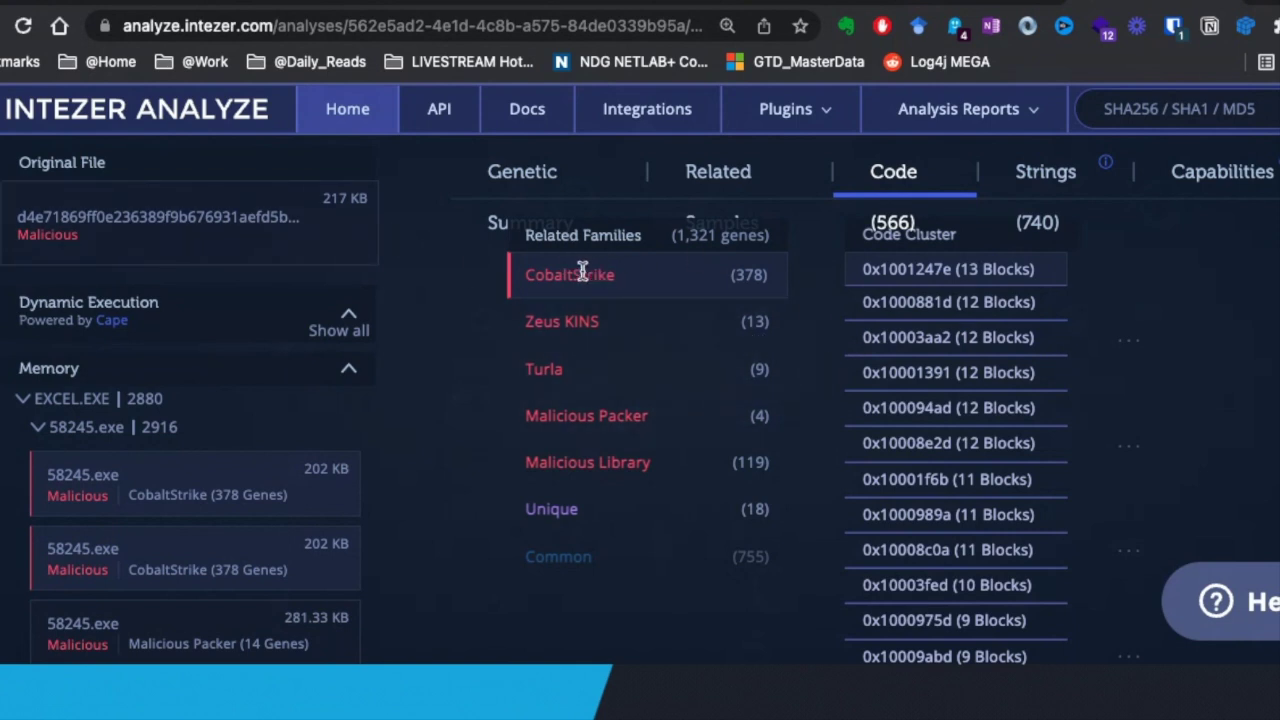
scroll(1012, 374, down, 10)
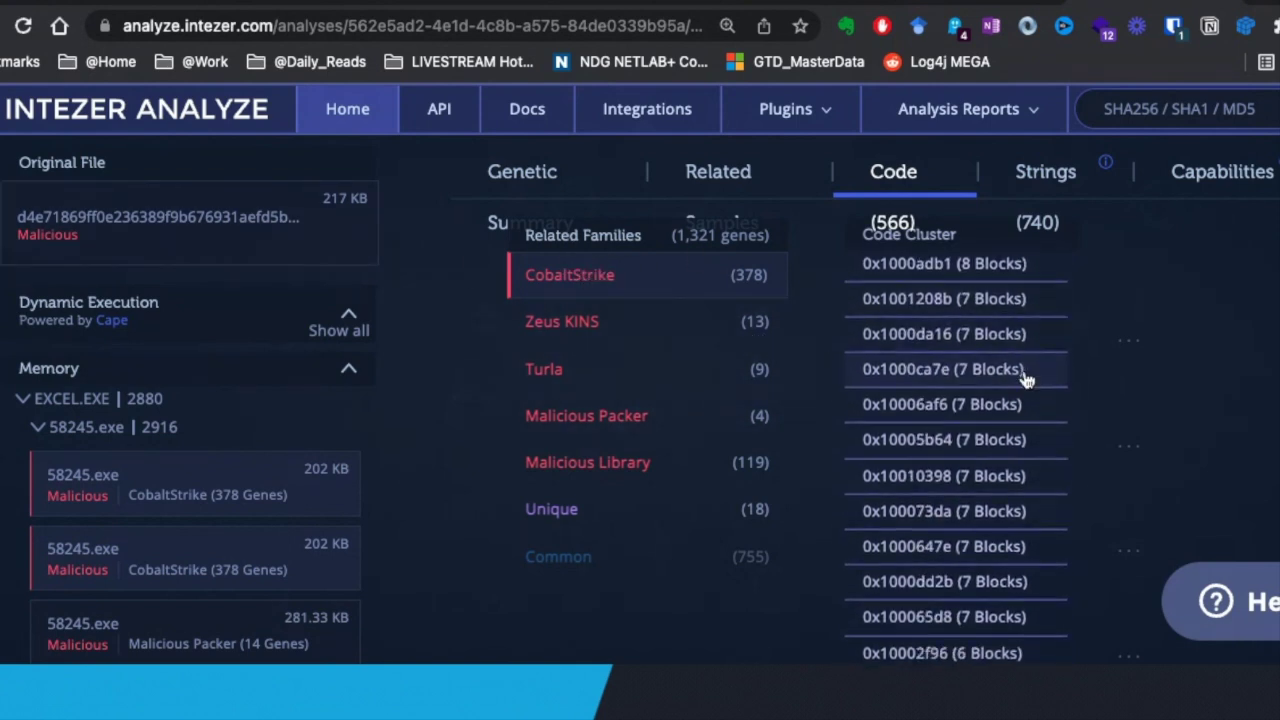
scroll(1012, 374, down, 2)
scroll(923, 557, up, 10)
scroll(611, 354, up, 5)
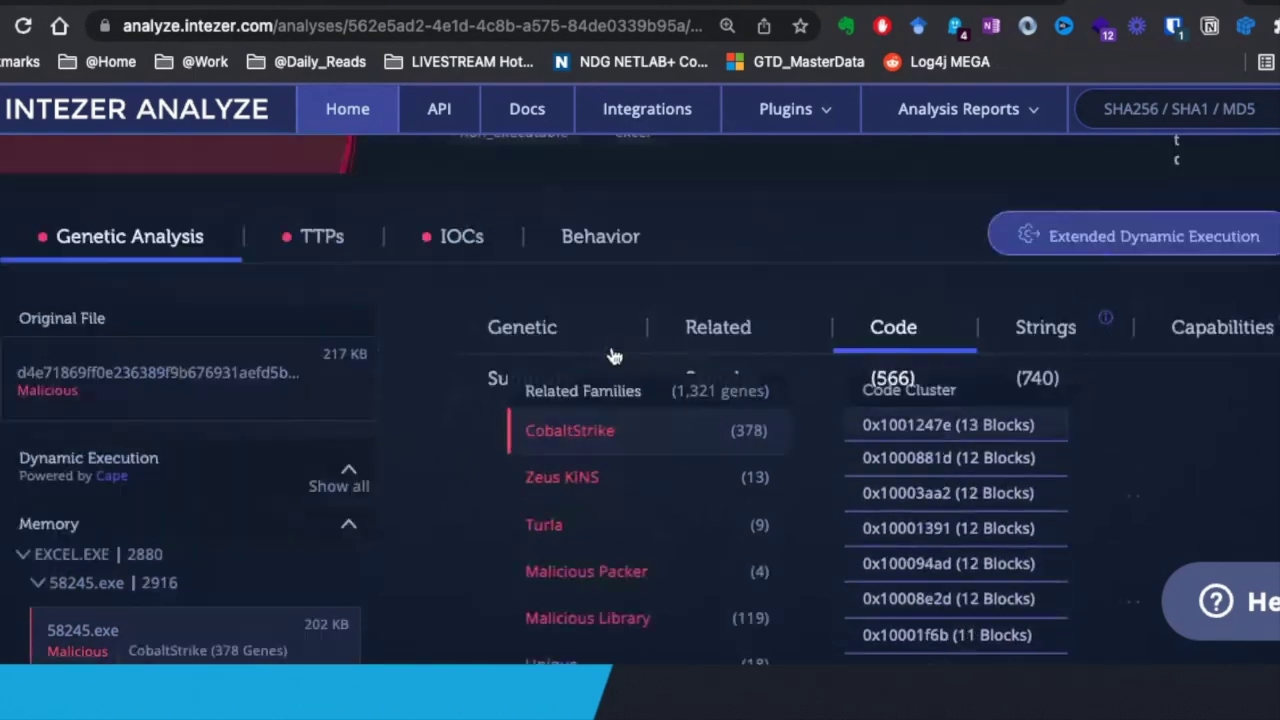
scroll(613, 352, down, 3)
scroll(386, 423, down, 2)
double_click(182, 440)
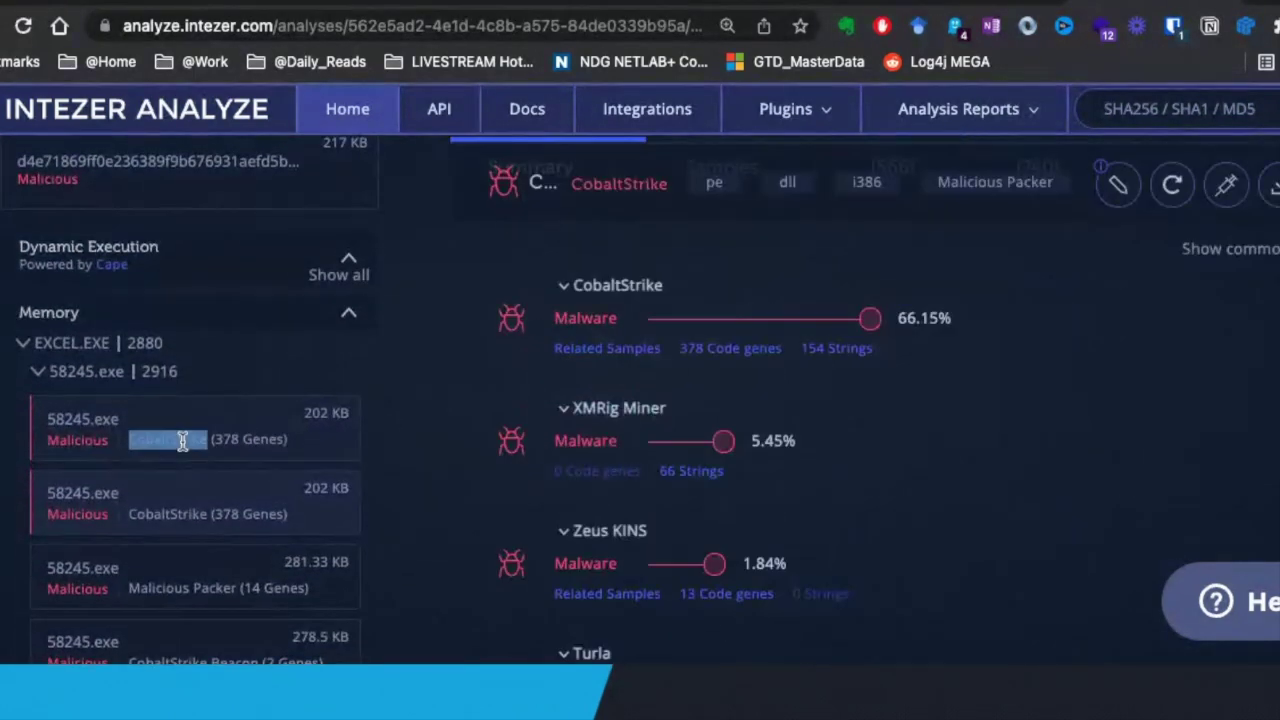
Step: Show the 58245.exe strings filtered to the Cobalt Strike family's 154 matches
click(845, 350)
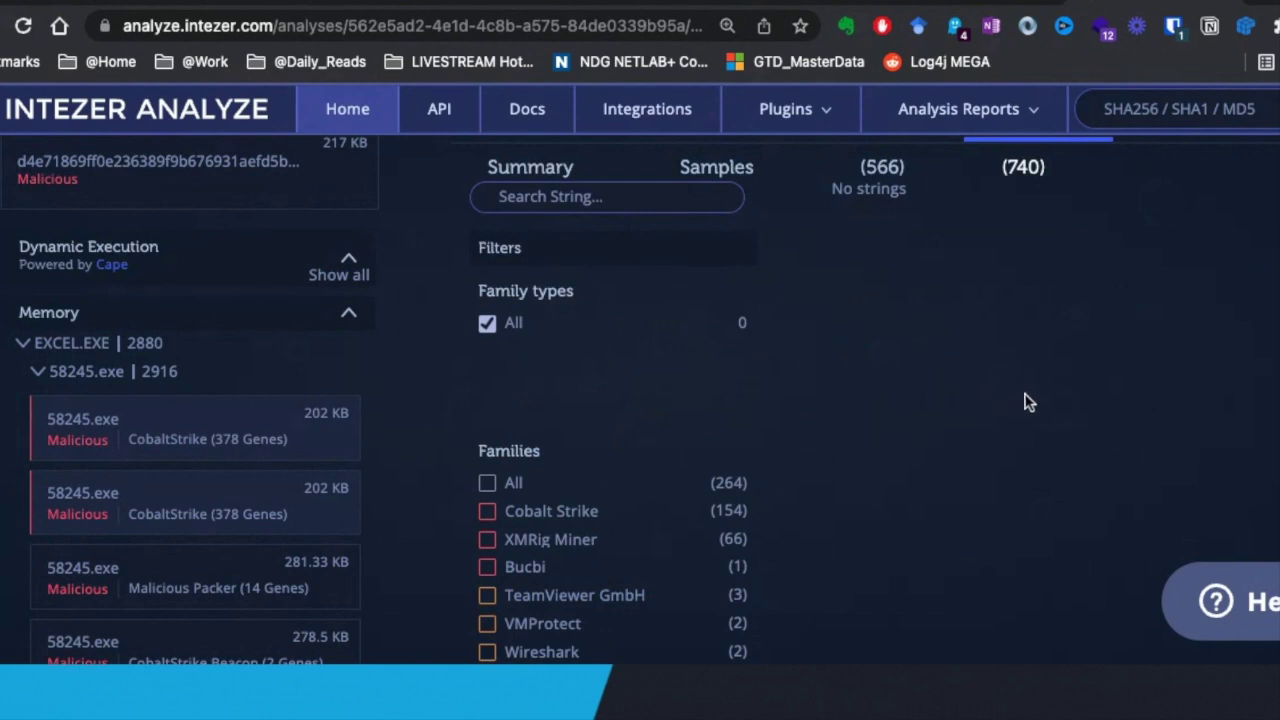
scroll(1015, 400, down, 1)
scroll(1015, 400, down, 1)
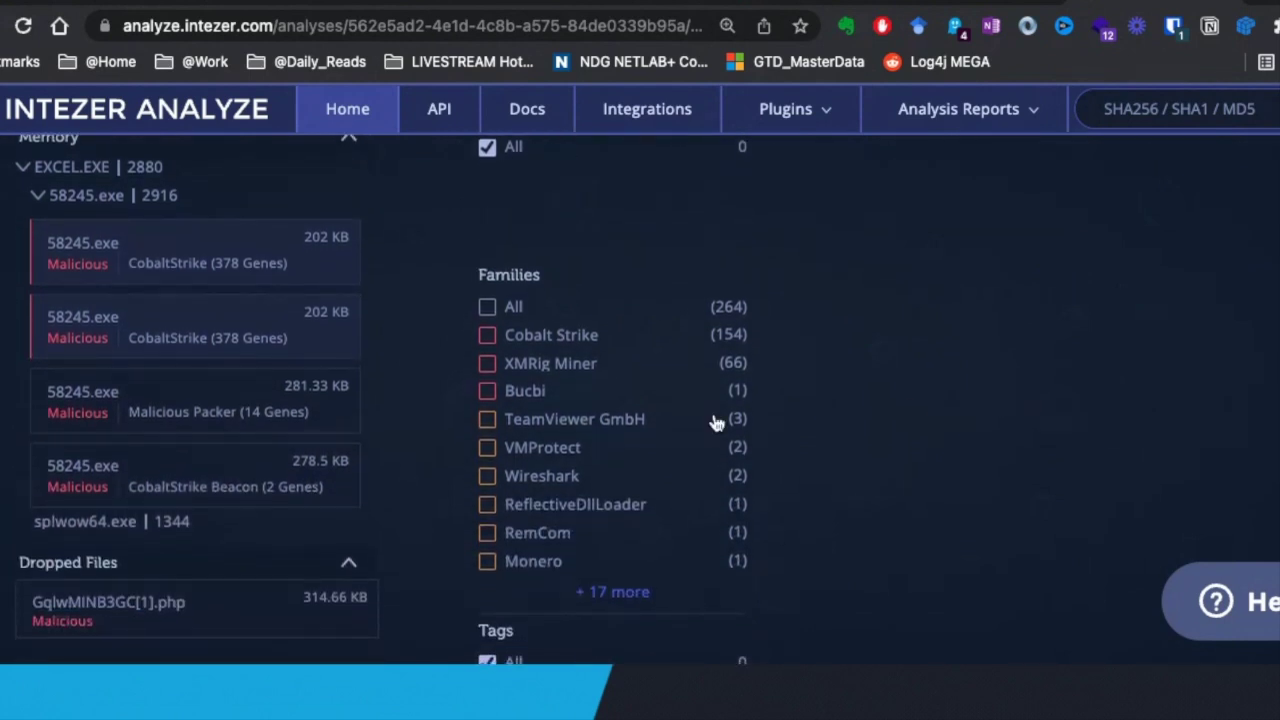
click(488, 337)
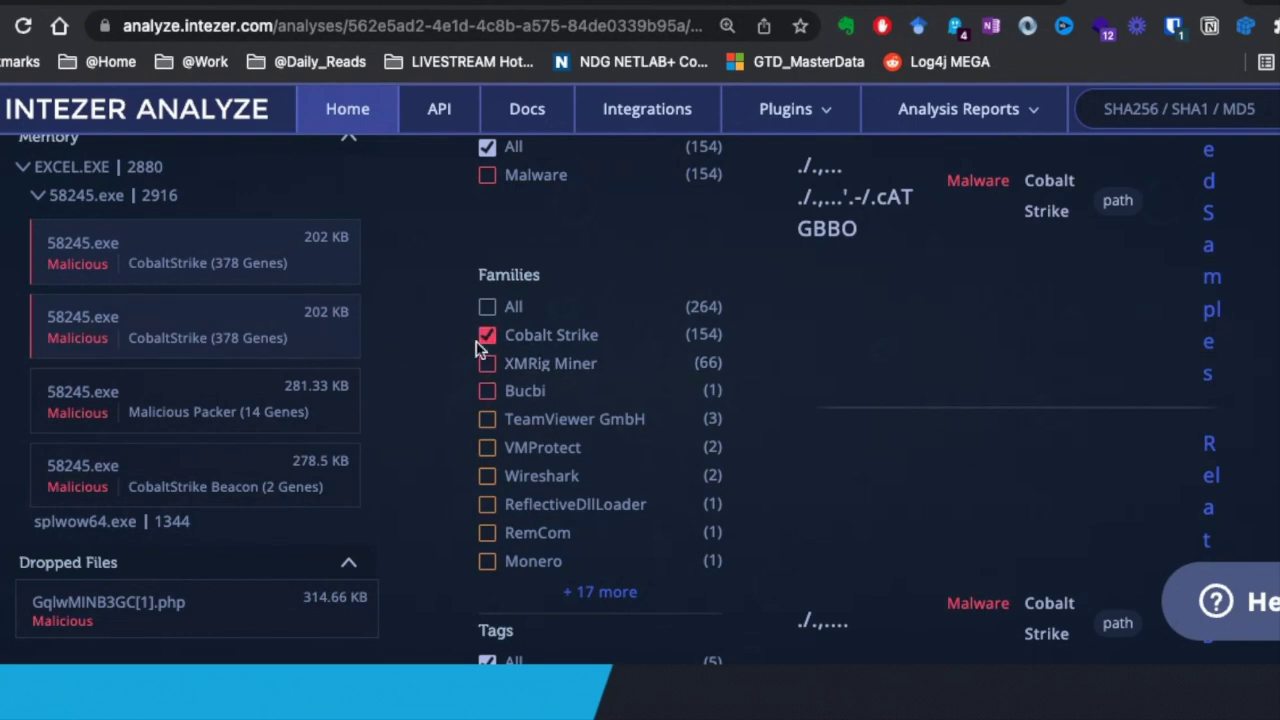
Step: Read through the IEX, powershell and service strings, then show the IDA, Ghidra, Volatility plugins
scroll(1140, 390, up, 2)
scroll(1109, 424, up, 1)
scroll(1108, 417, down, 4)
scroll(1106, 416, up, 3)
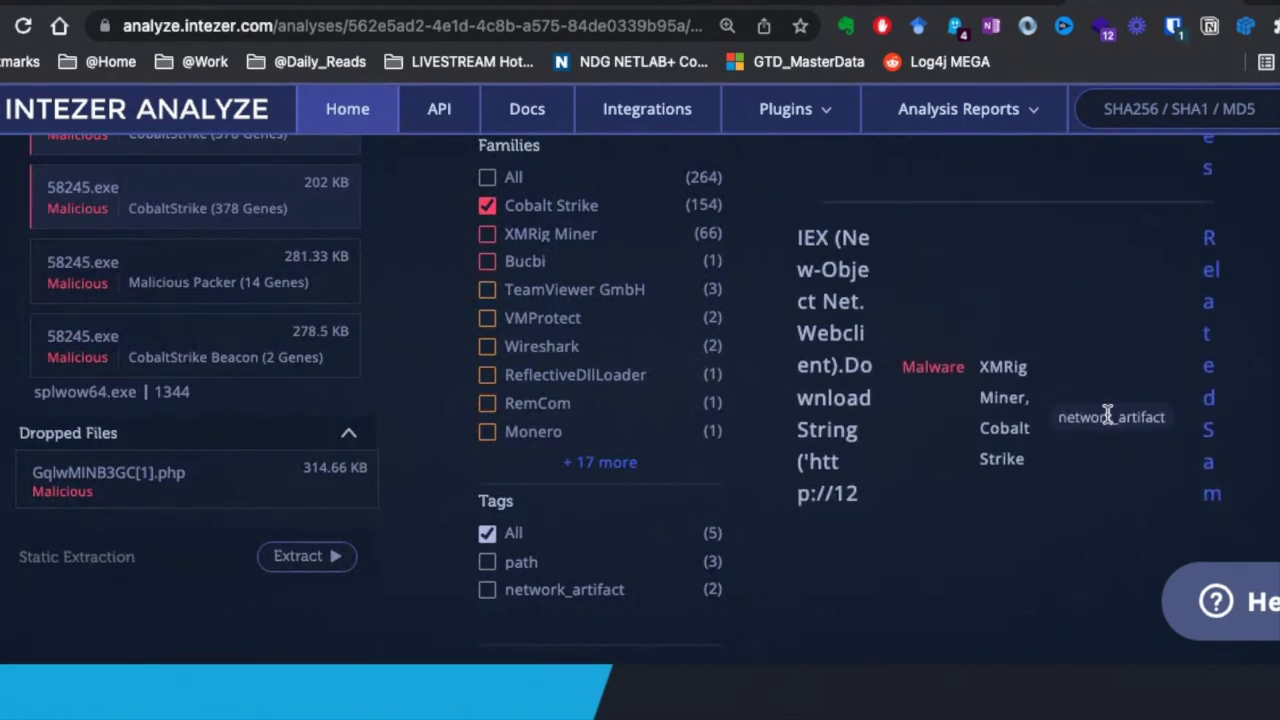
scroll(785, 215, down, 1)
mouse_move(801, 203)
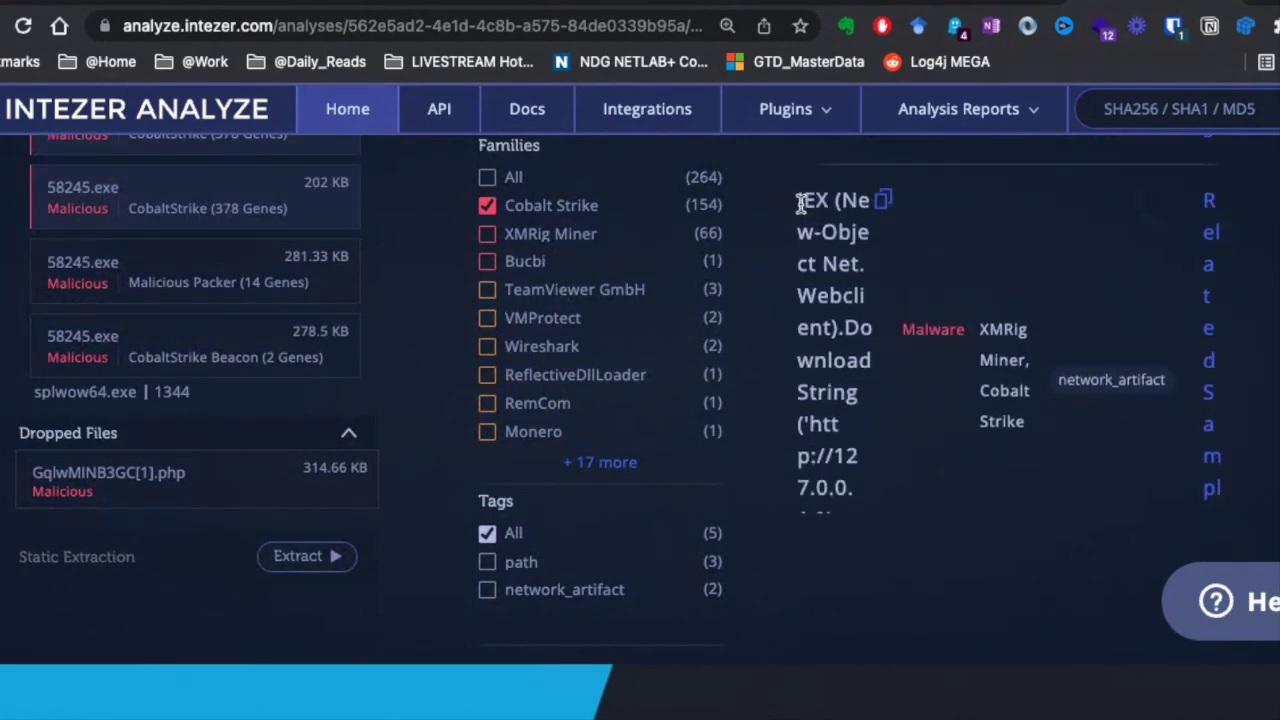
drag(801, 203, 840, 240)
scroll(828, 222, down, 1)
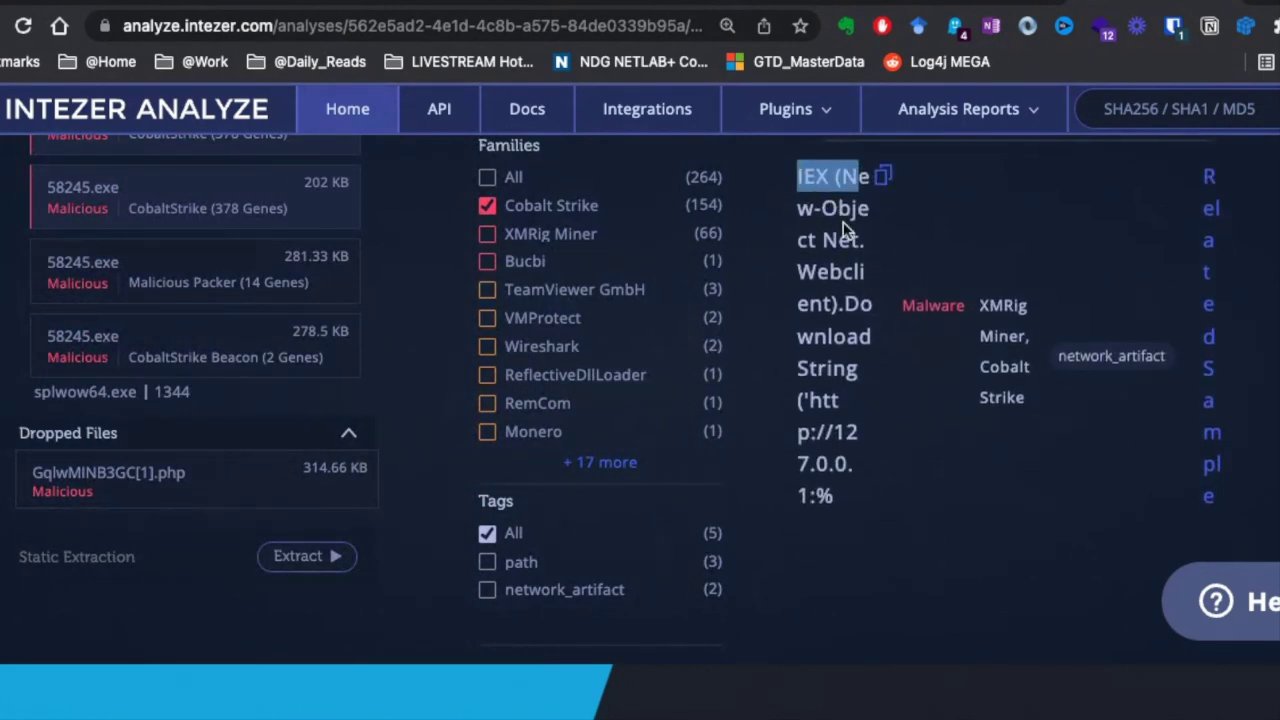
scroll(820, 212, down, 1)
scroll(834, 300, down, 1)
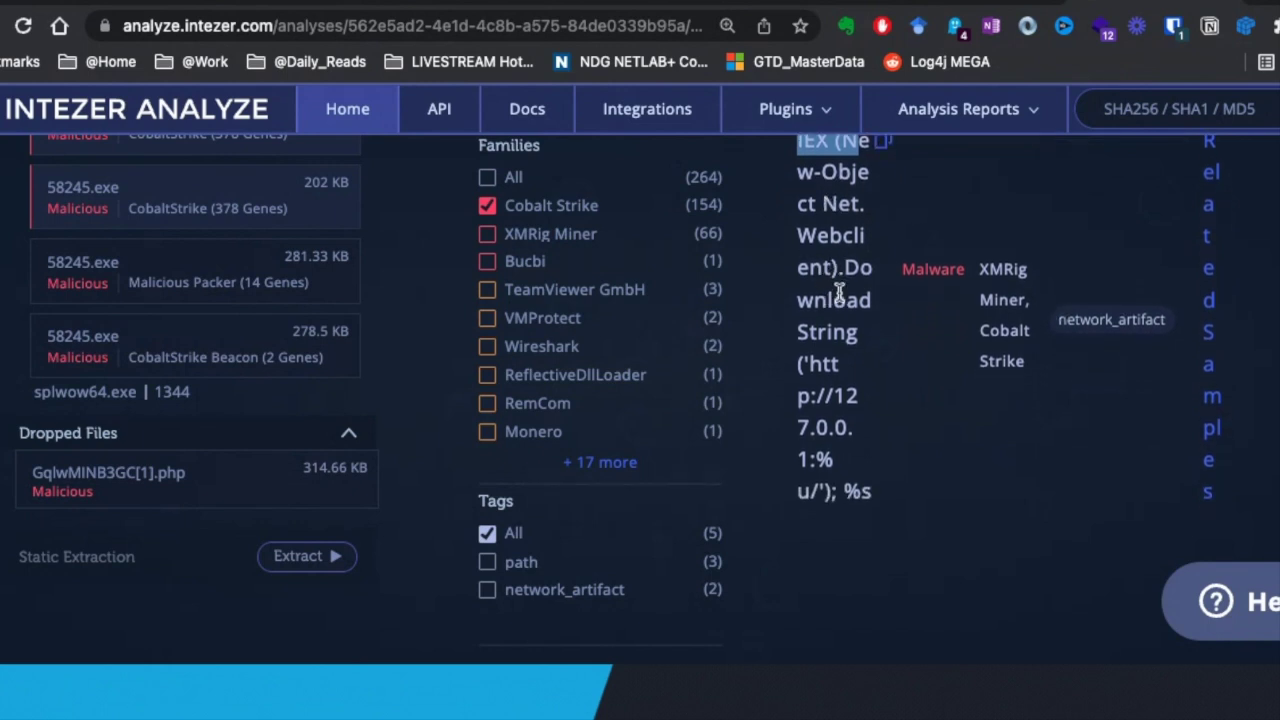
scroll(838, 296, down, 3)
scroll(1012, 286, up, 3)
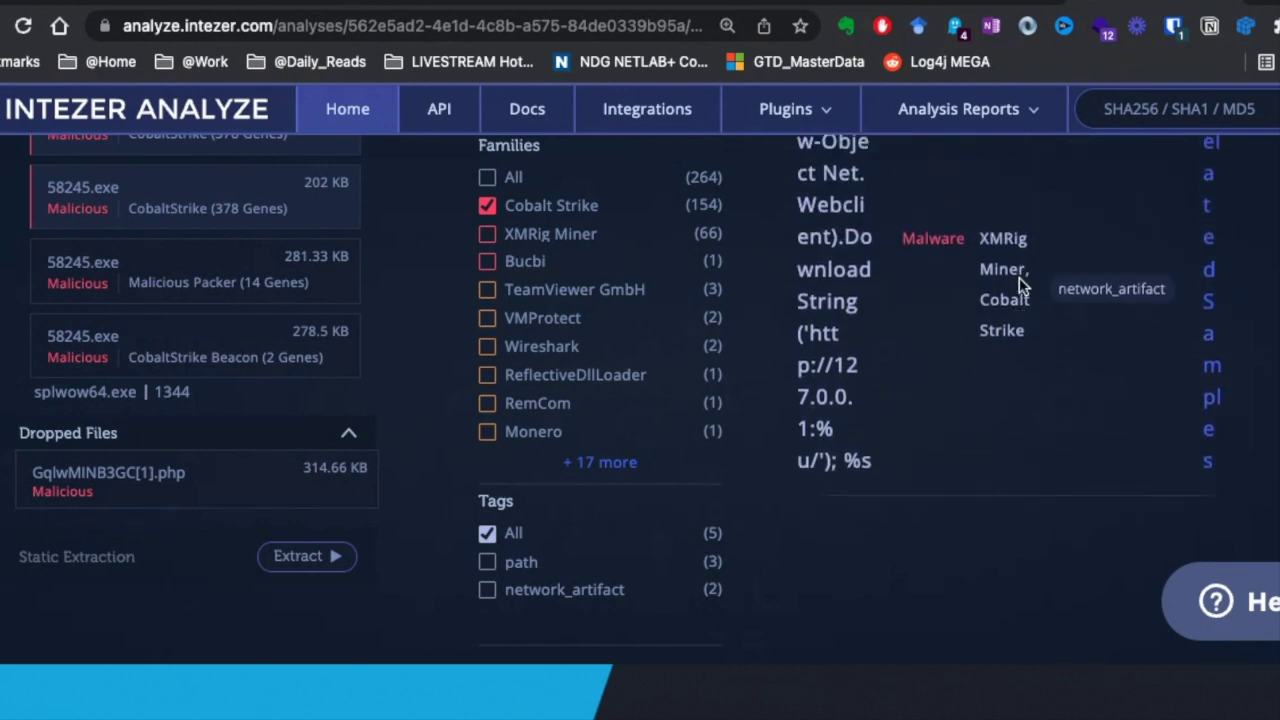
scroll(981, 305, down, 8)
scroll(958, 313, up, 3)
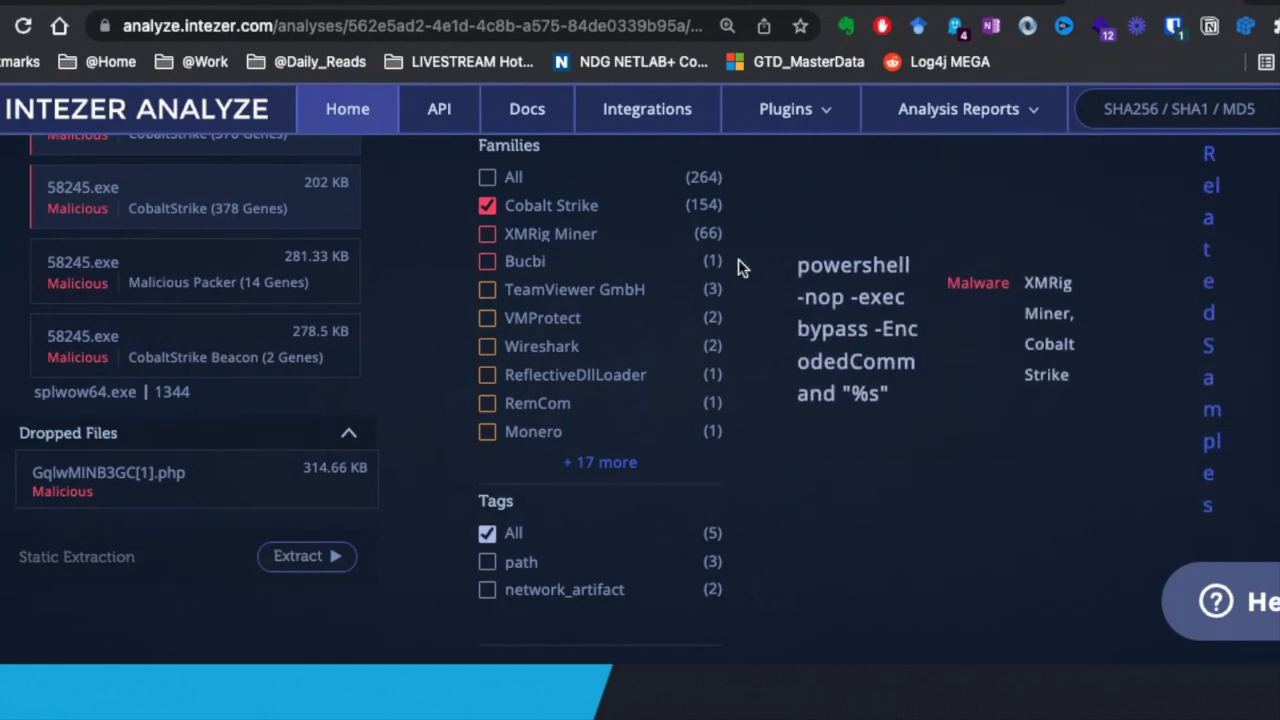
scroll(977, 387, down, 5)
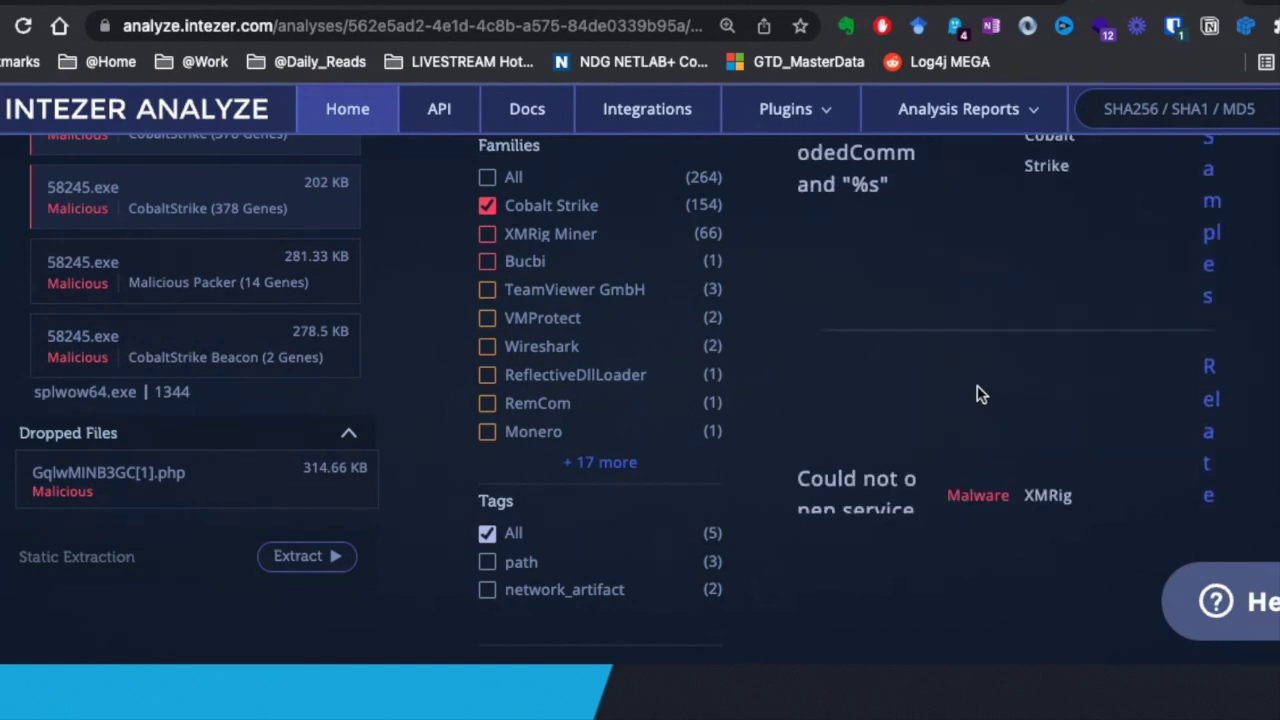
scroll(978, 394, down, 3)
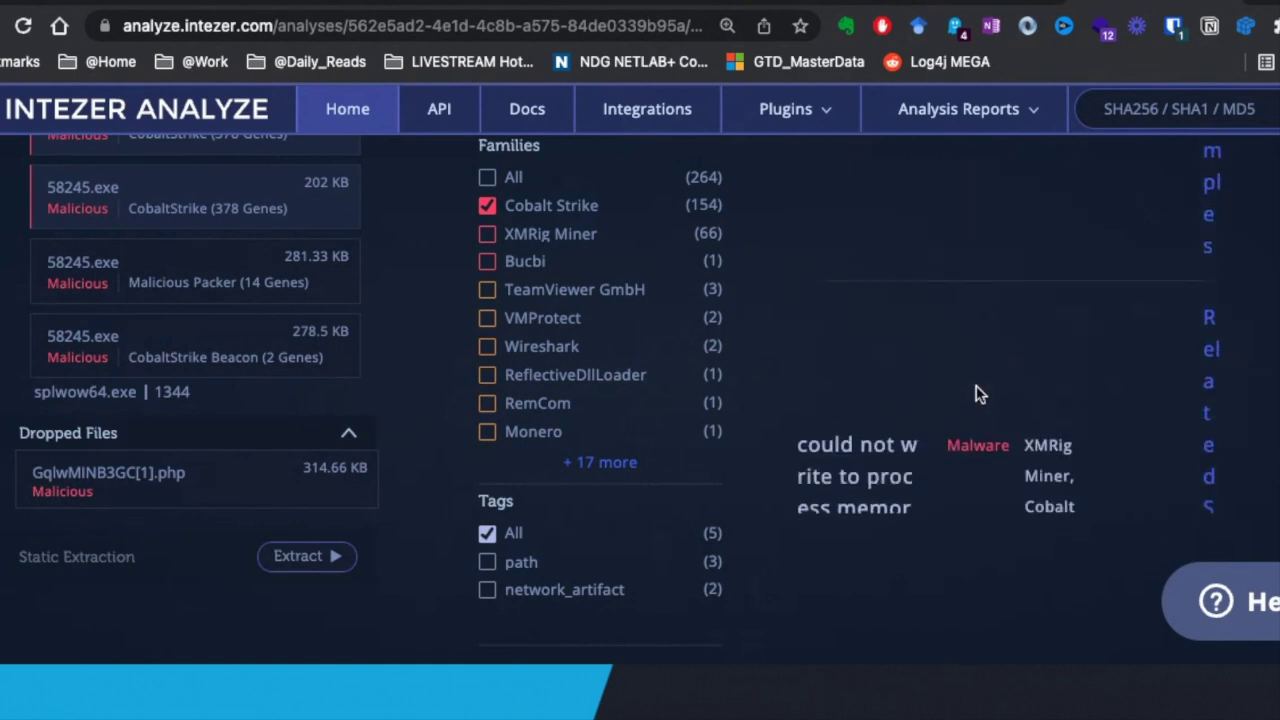
scroll(980, 394, down, 10)
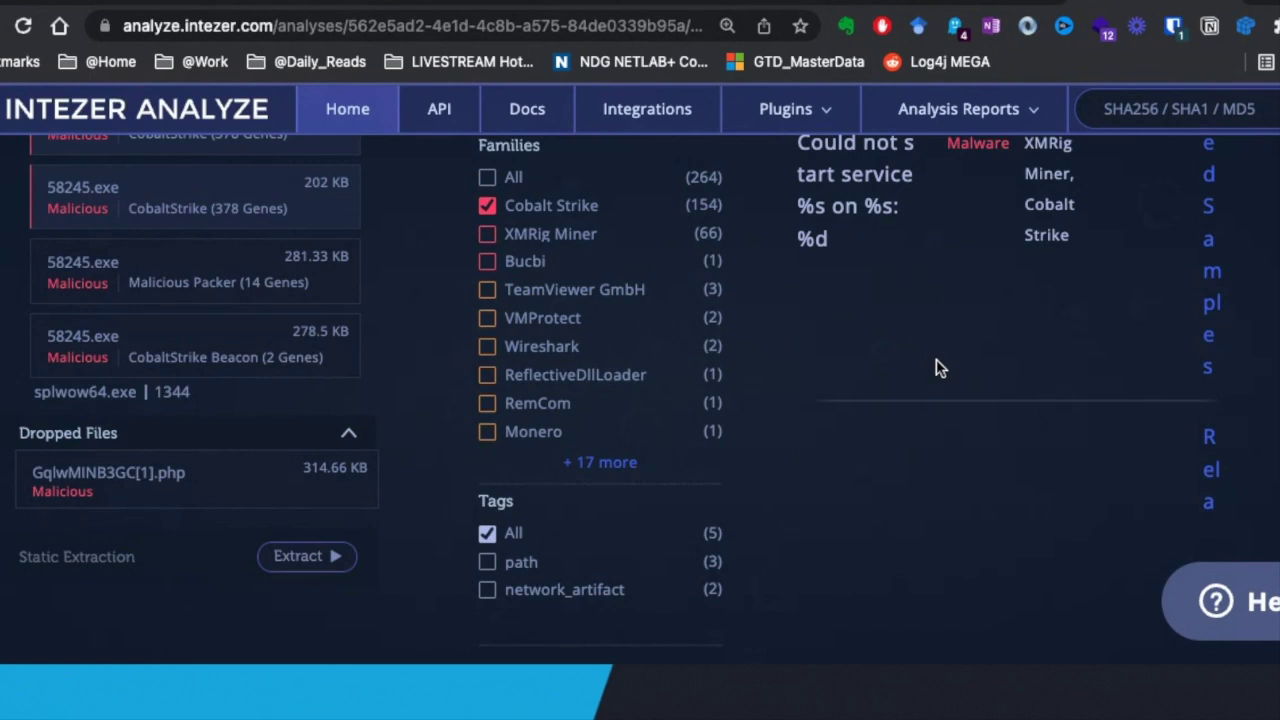
scroll(945, 368, up, 3)
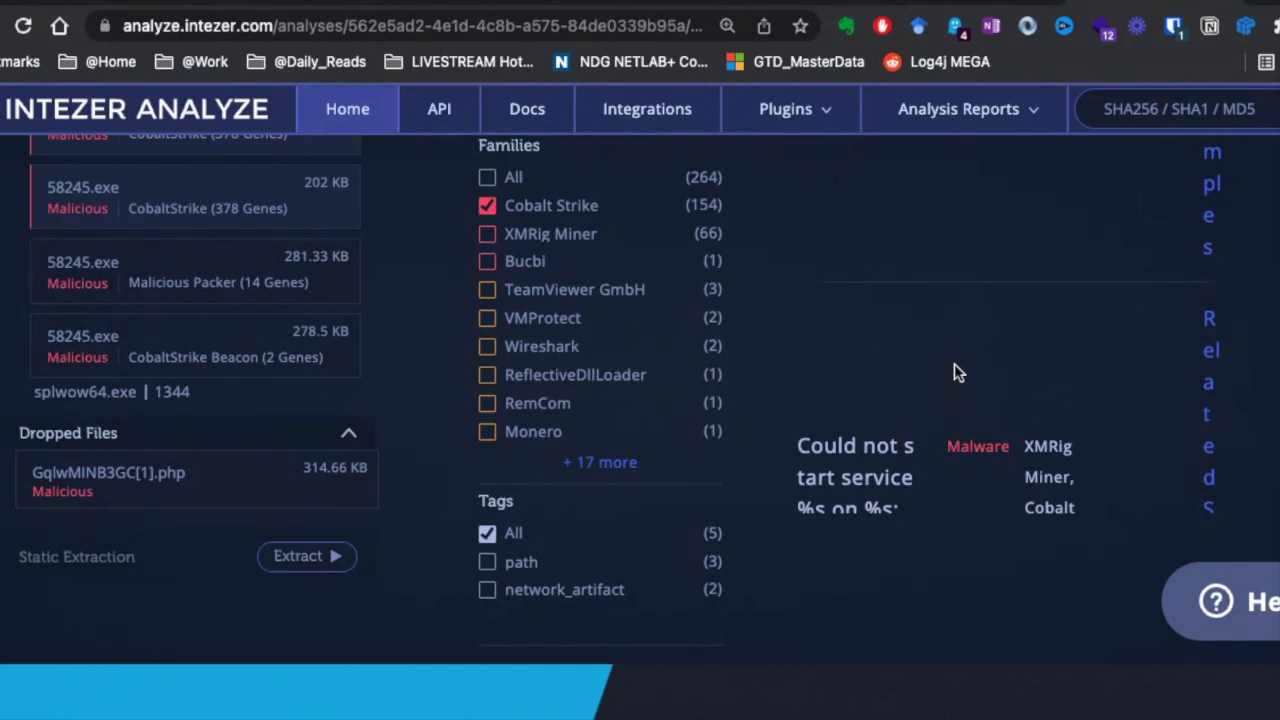
mouse_move(786, 123)
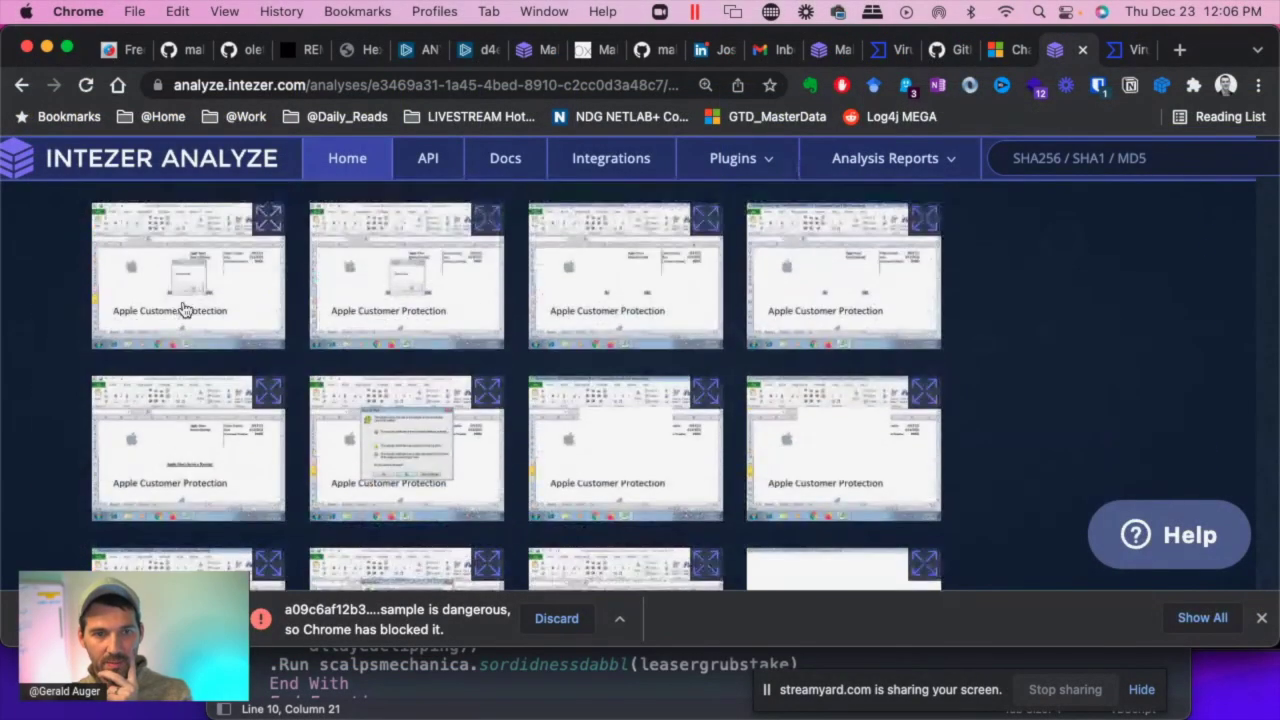
Step: Enlarge the first Behavior execution screenshot, then close it
click(196, 285)
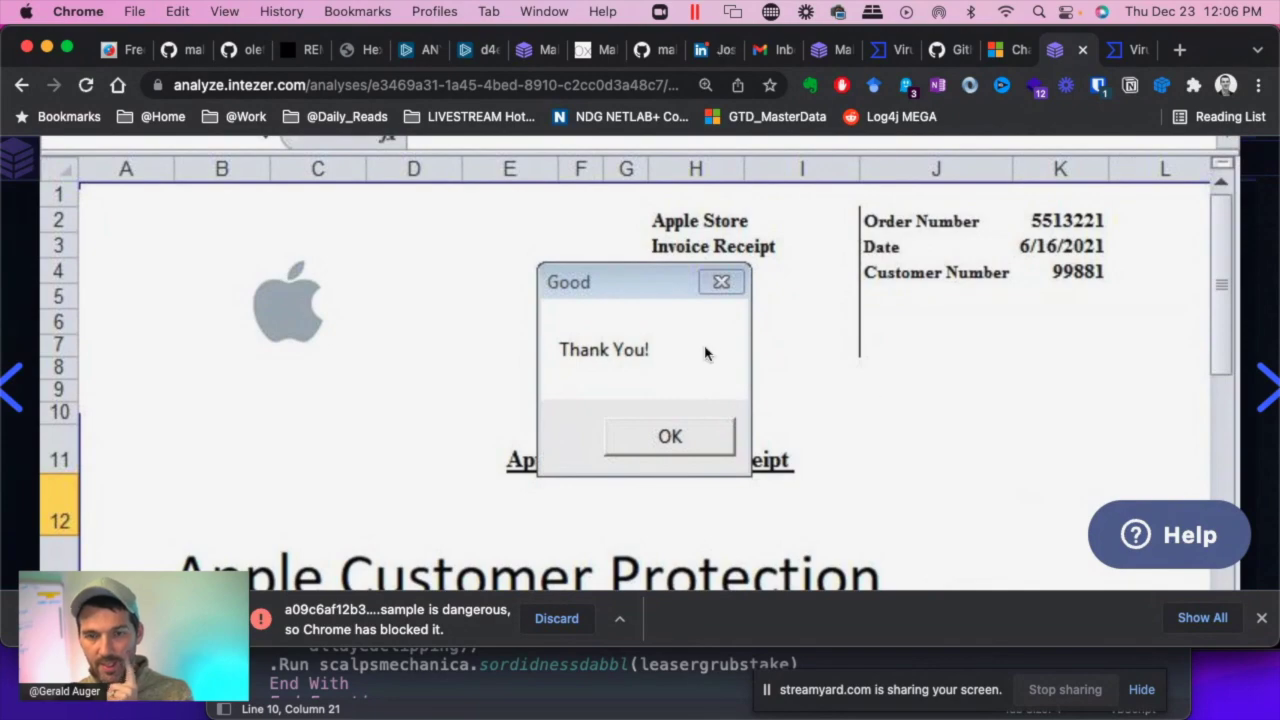
key(Escape)
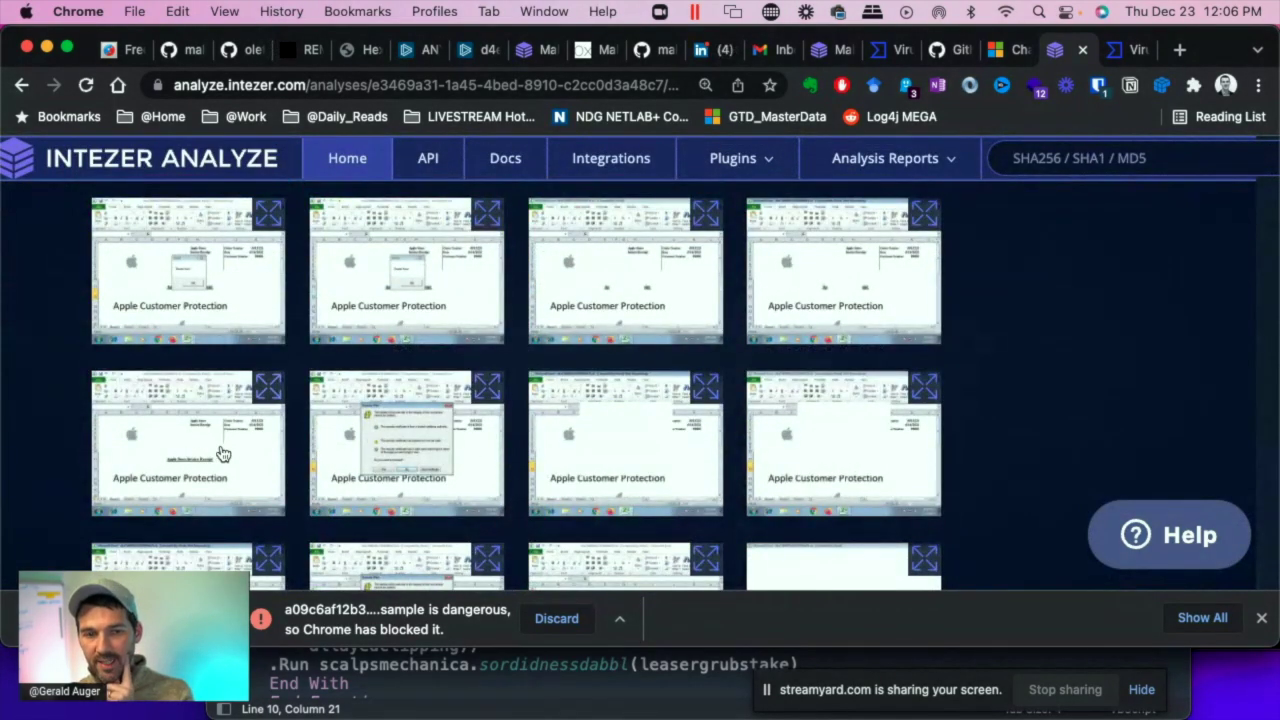
scroll(340, 420, up, 2)
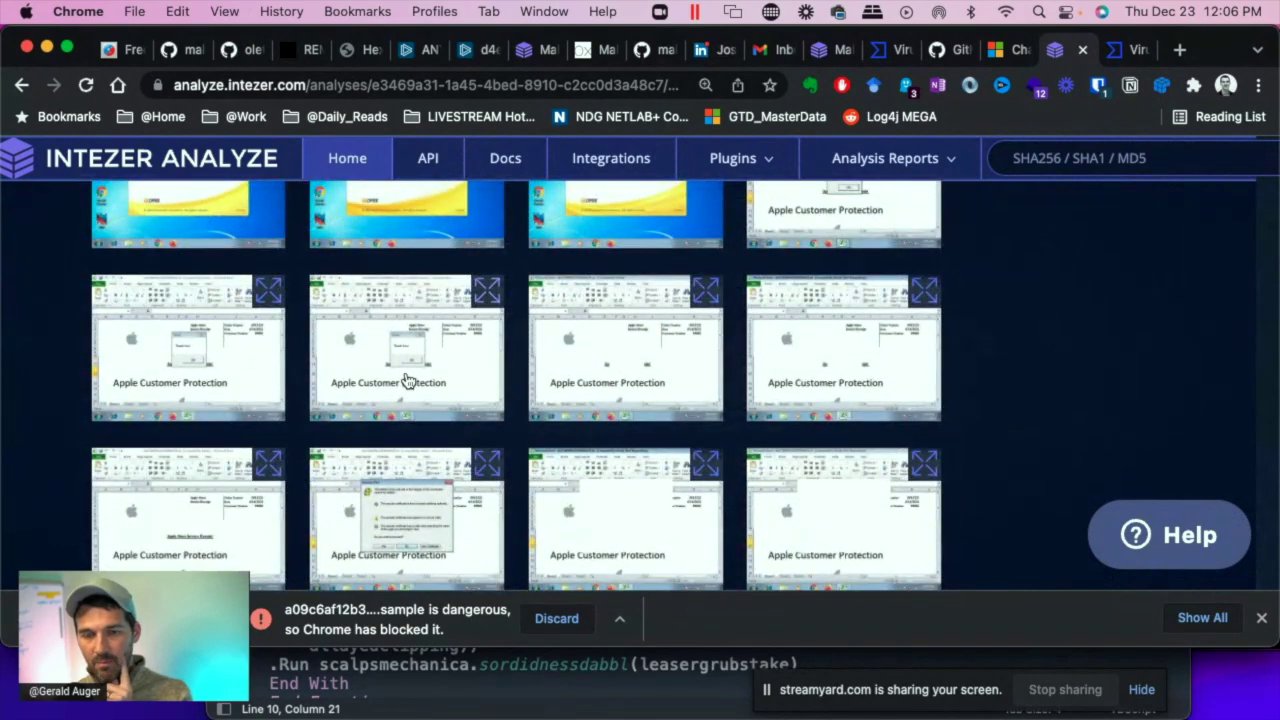
scroll(410, 395, up, 5)
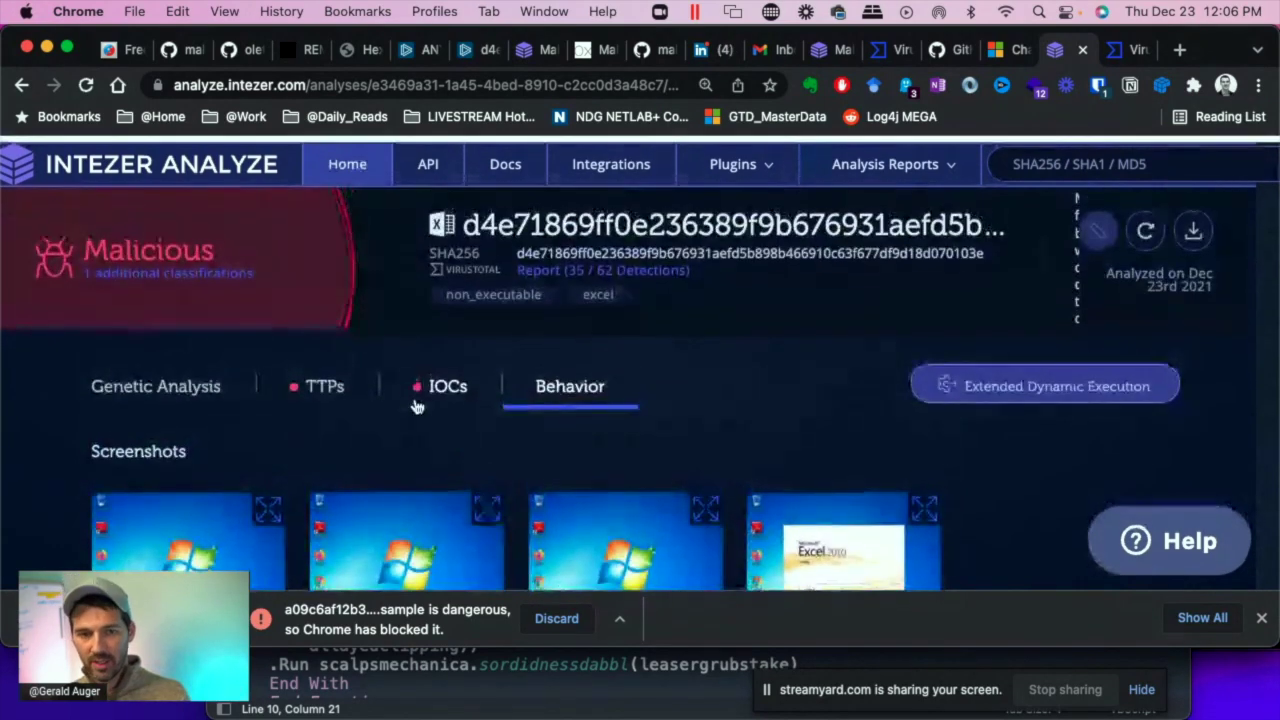
Step: Review the network IOCs and MITRE ATT&CK techniques, then bring Sublime Text's s34 macro forward
click(418, 400)
scroll(757, 515, down, 3)
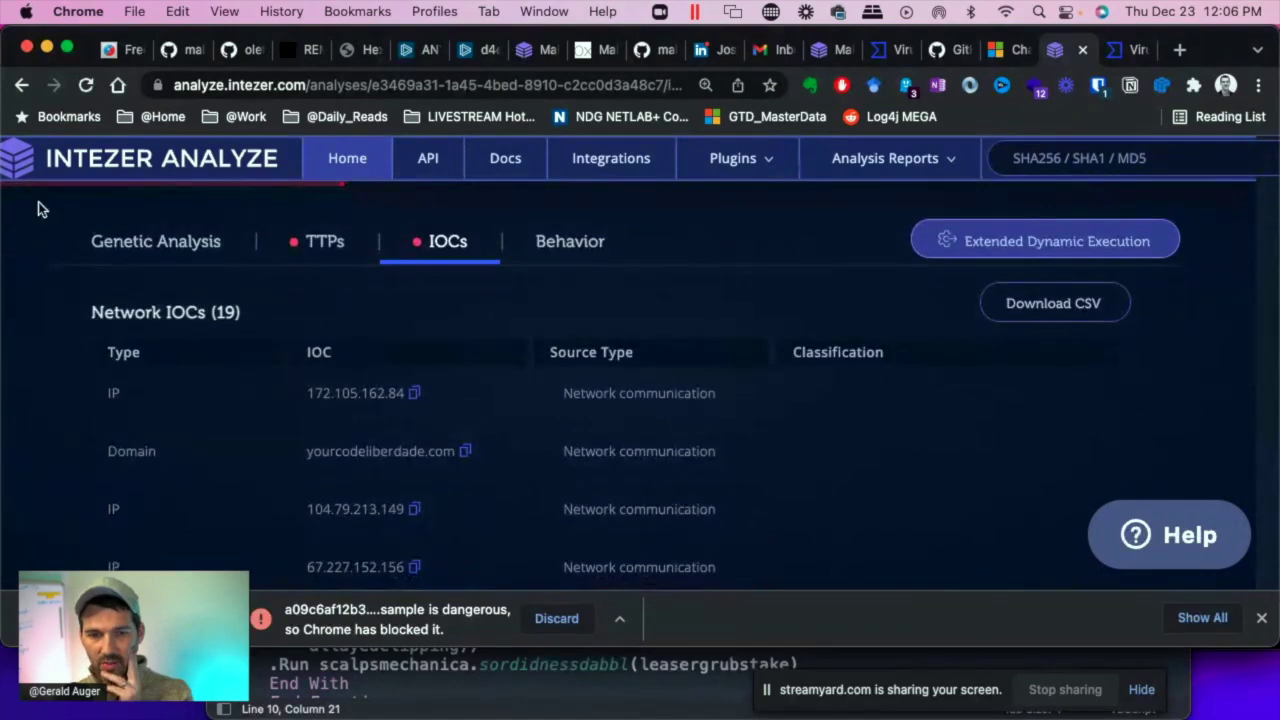
click(332, 246)
scroll(702, 420, down, 5)
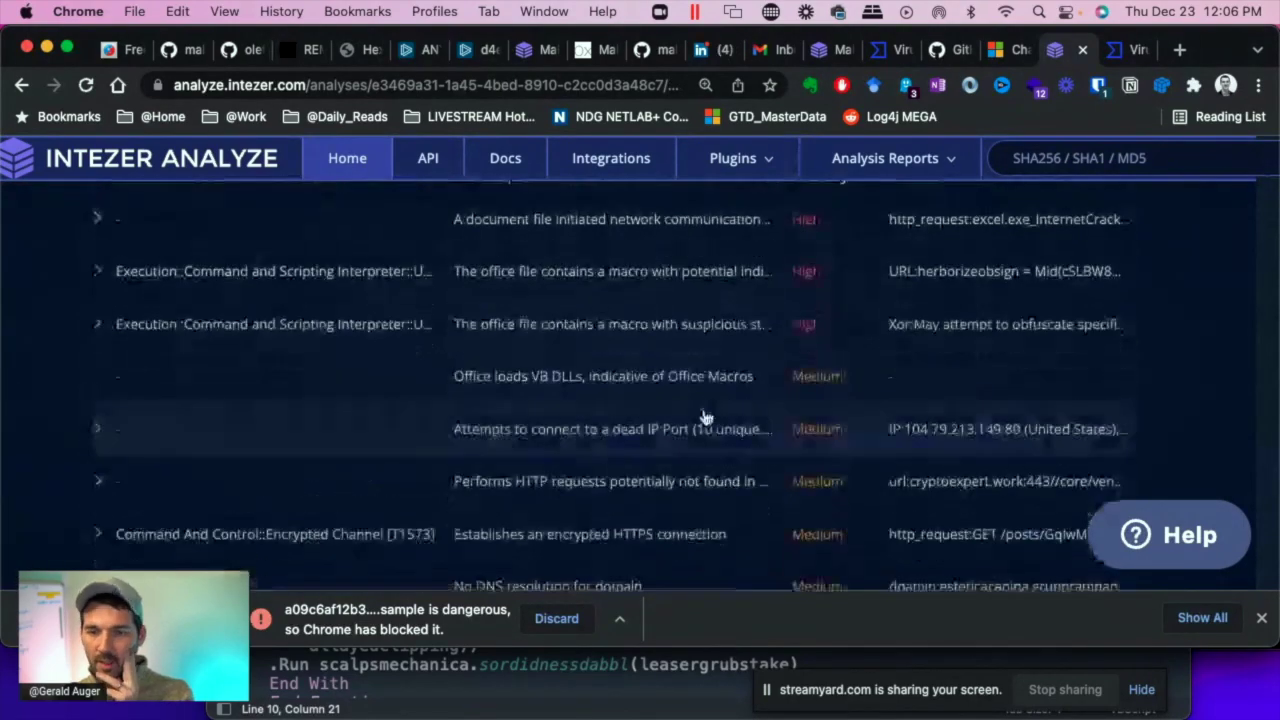
scroll(703, 418, down, 3)
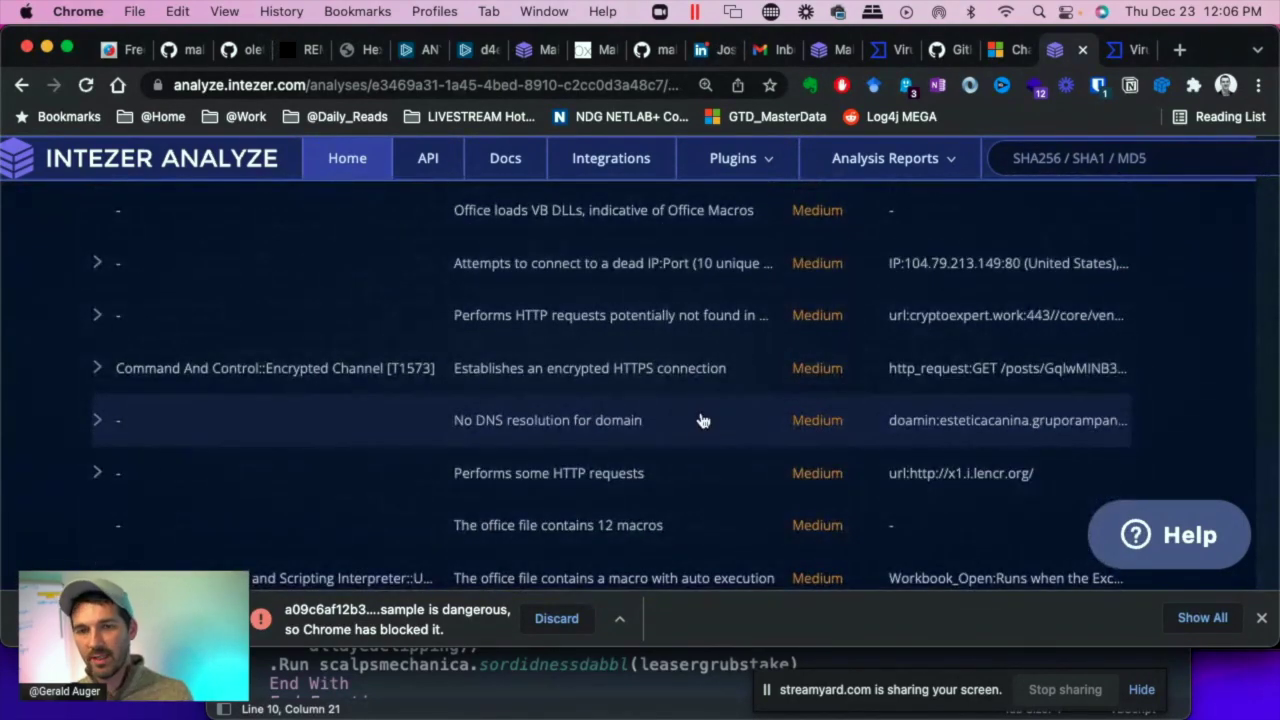
scroll(705, 425, down, 2)
key(super+Tab)
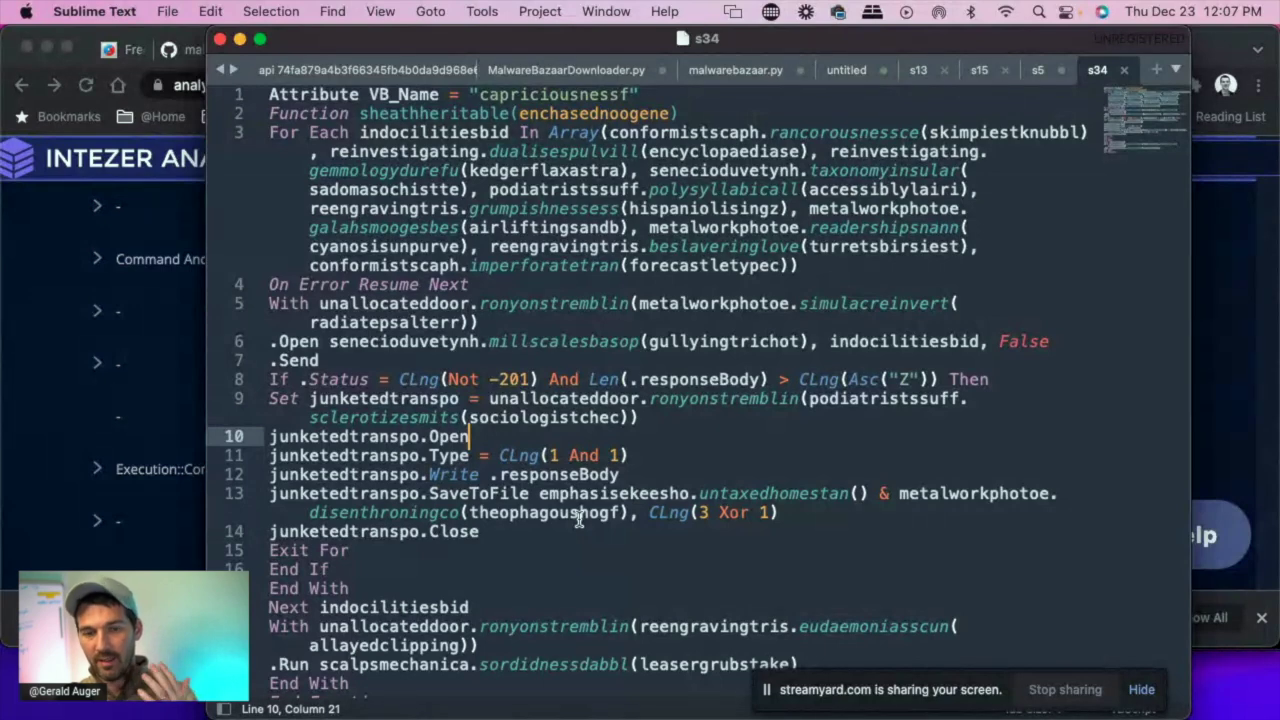
Step: Read the s34 macro down to End Function and return to the Intezer report
scroll(590, 522, down, 1)
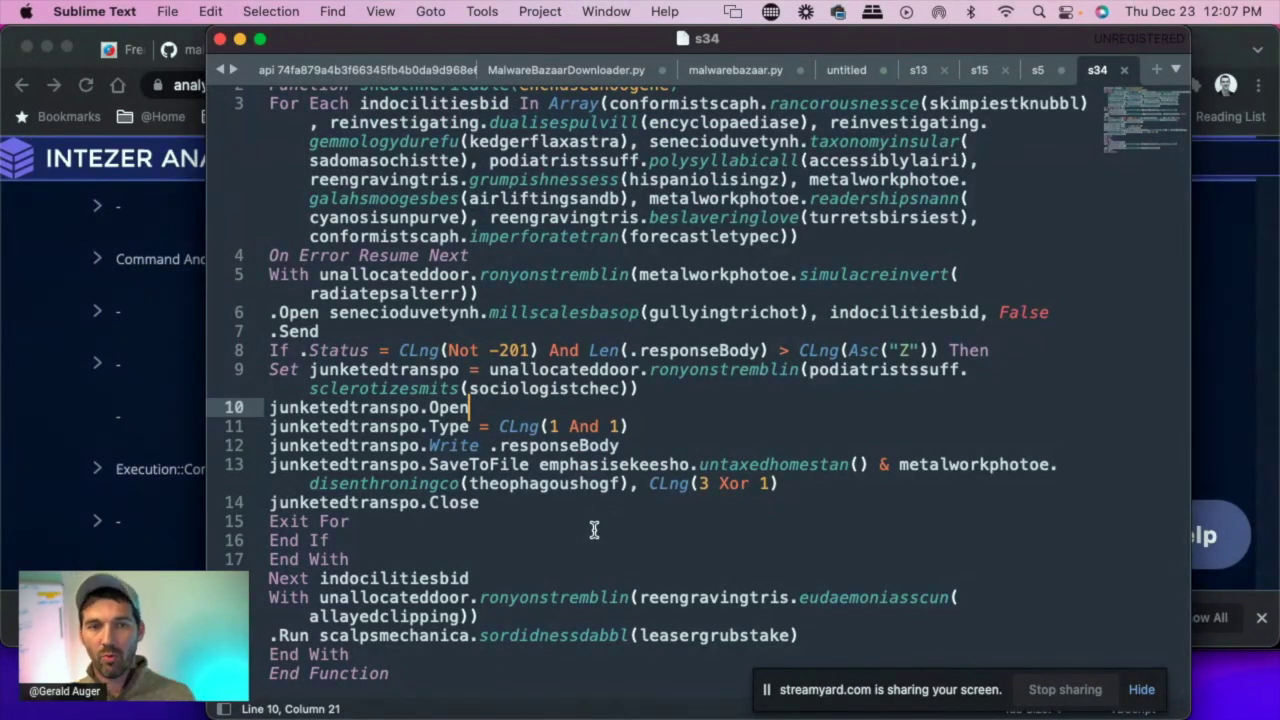
click(11, 300)
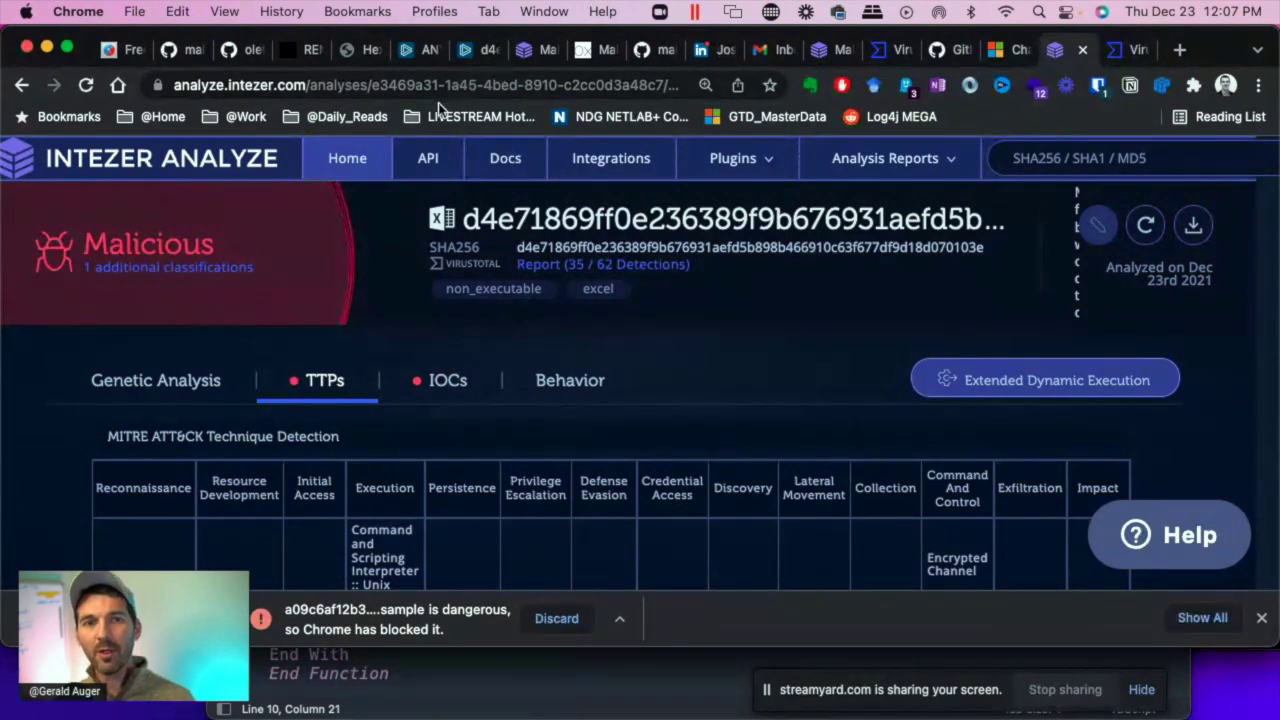
Step: Show the hexfiend.com page and highlight its title and open source macOS hex editor tagline
click(362, 51)
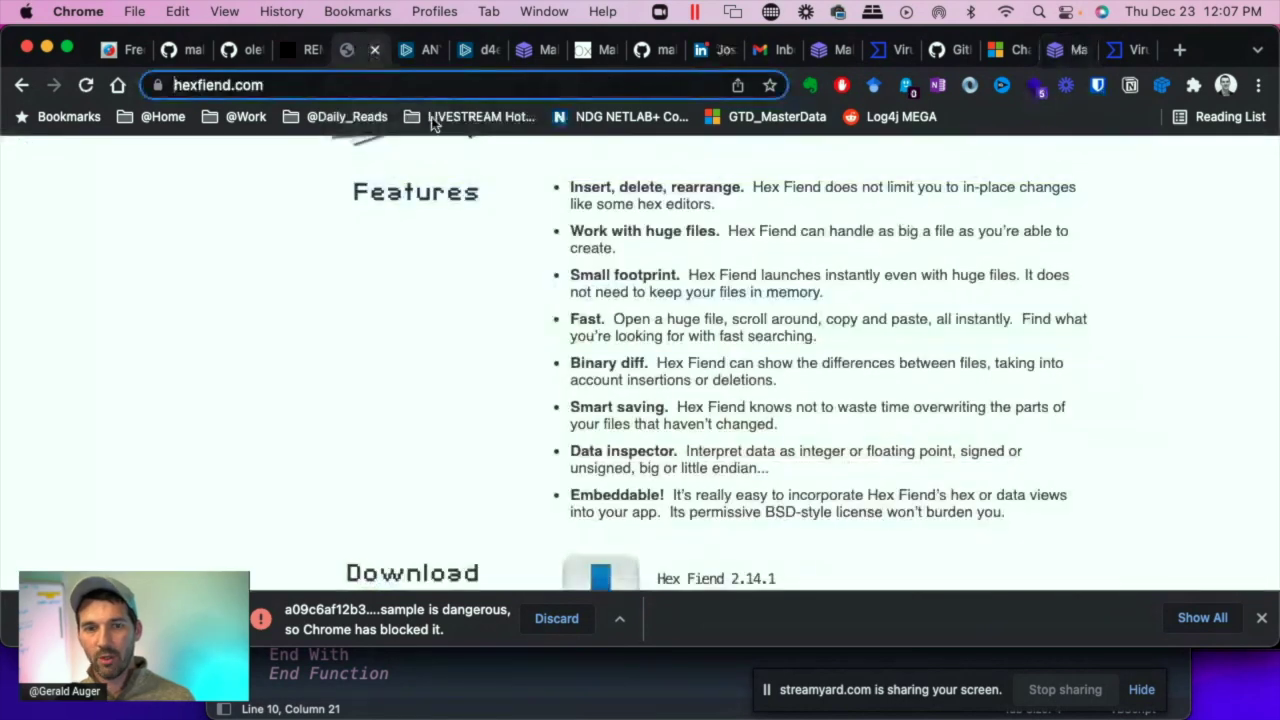
scroll(628, 387, up, 3)
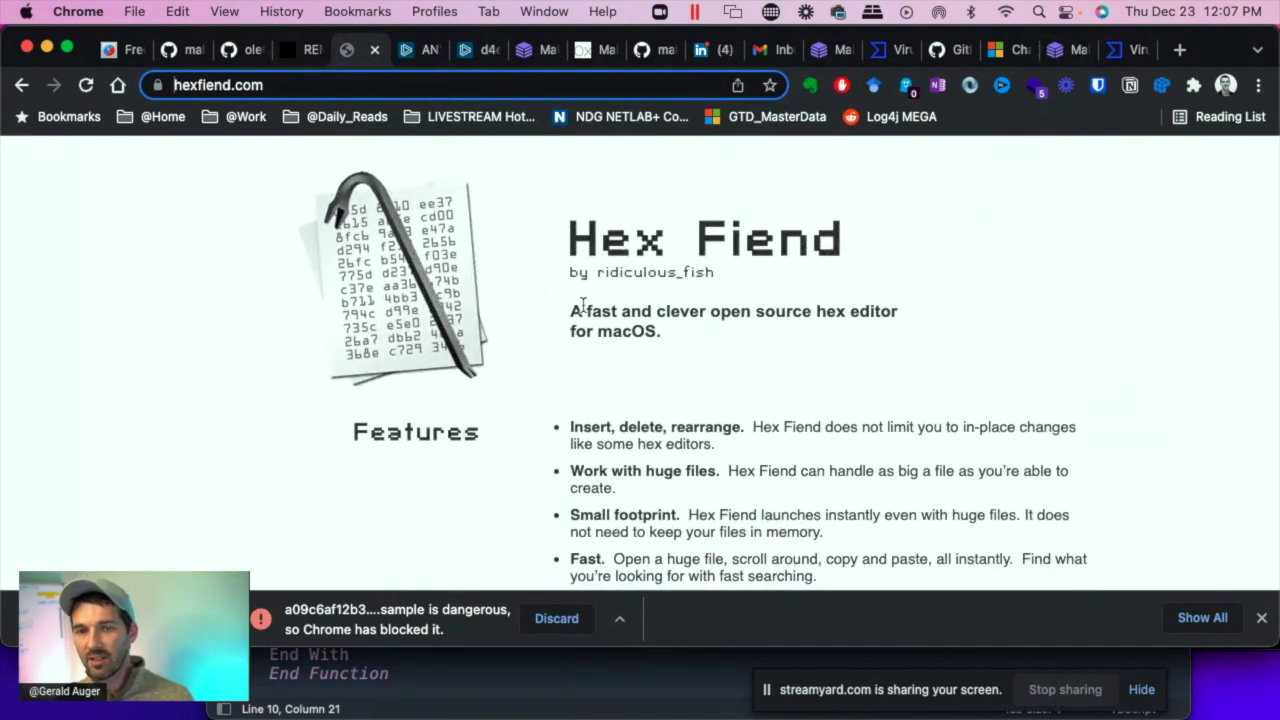
drag(752, 350, 422, 226)
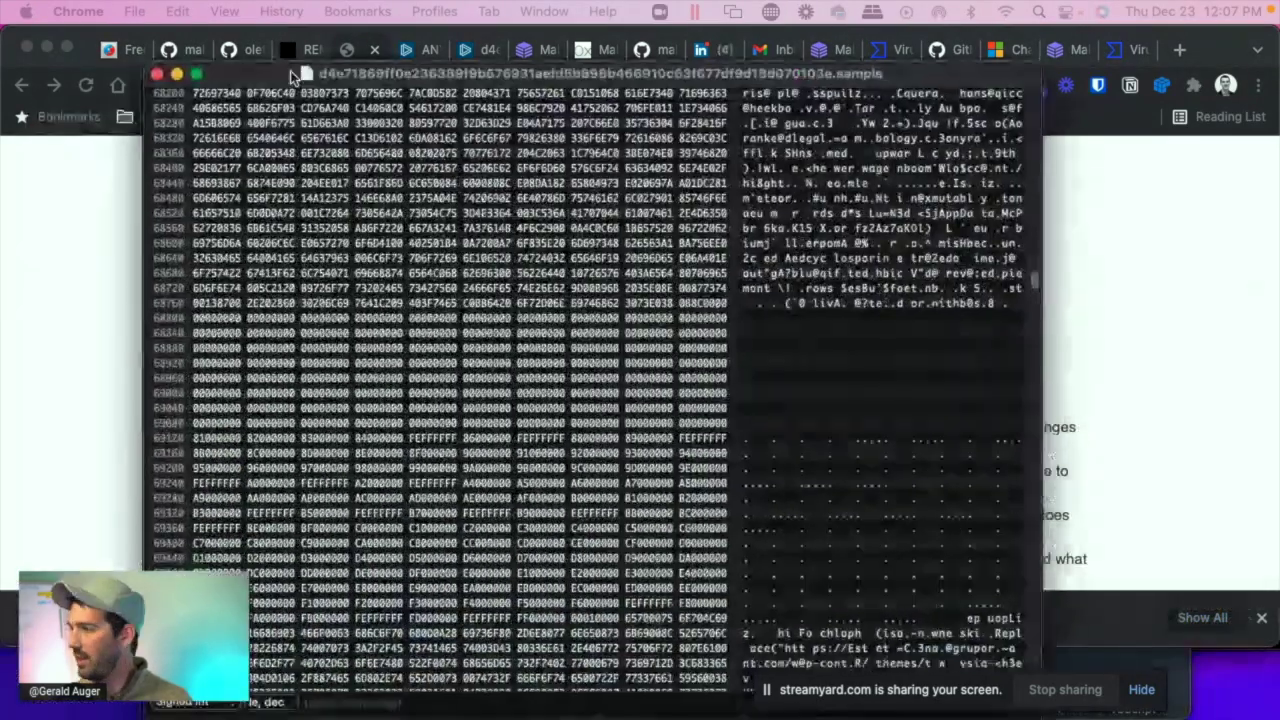
Step: Maximize the Hex Fiend window with the sample and scroll back through earlier offsets
drag(290, 71, 316, 36)
double_click(316, 37)
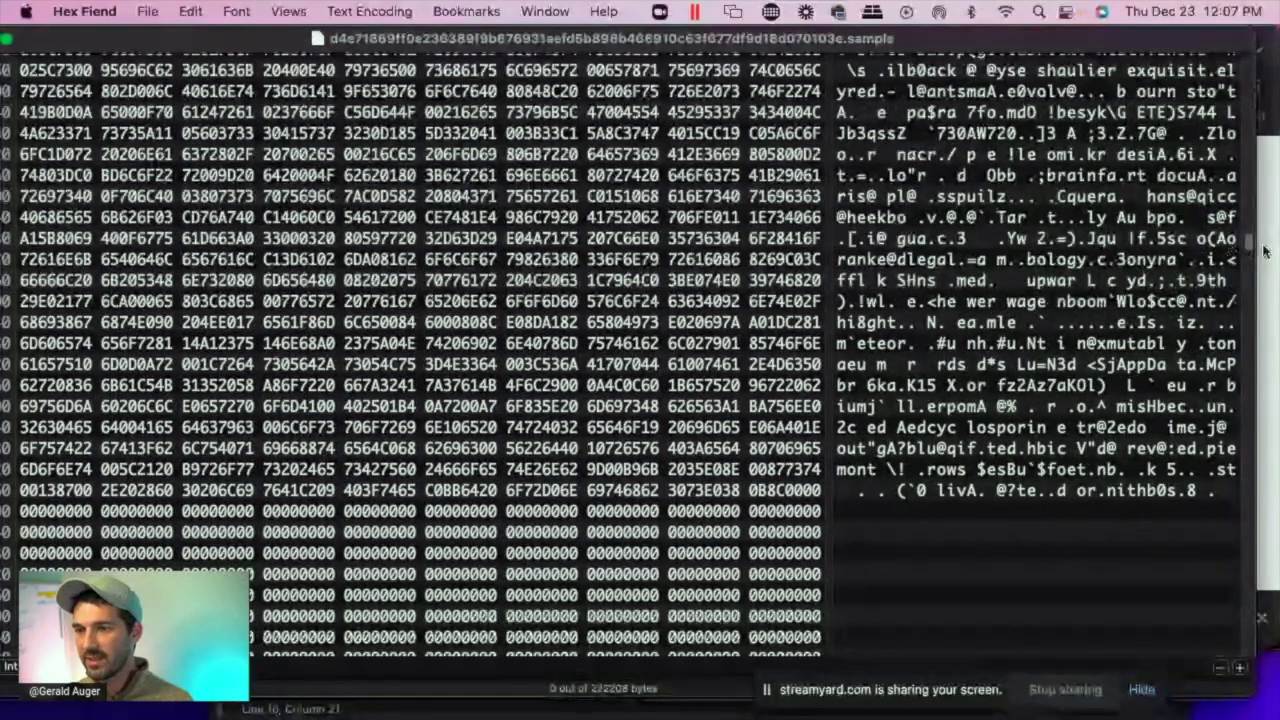
scroll(1249, 248, up, 6)
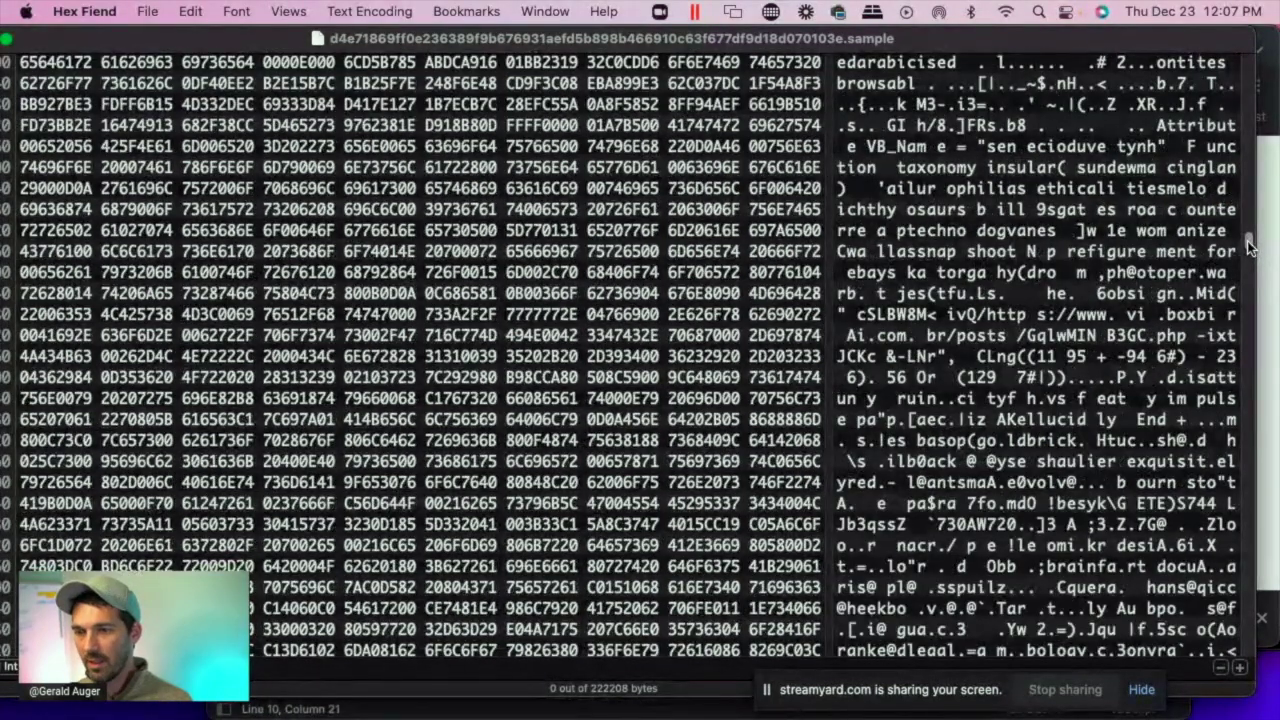
scroll(1249, 248, up, 3)
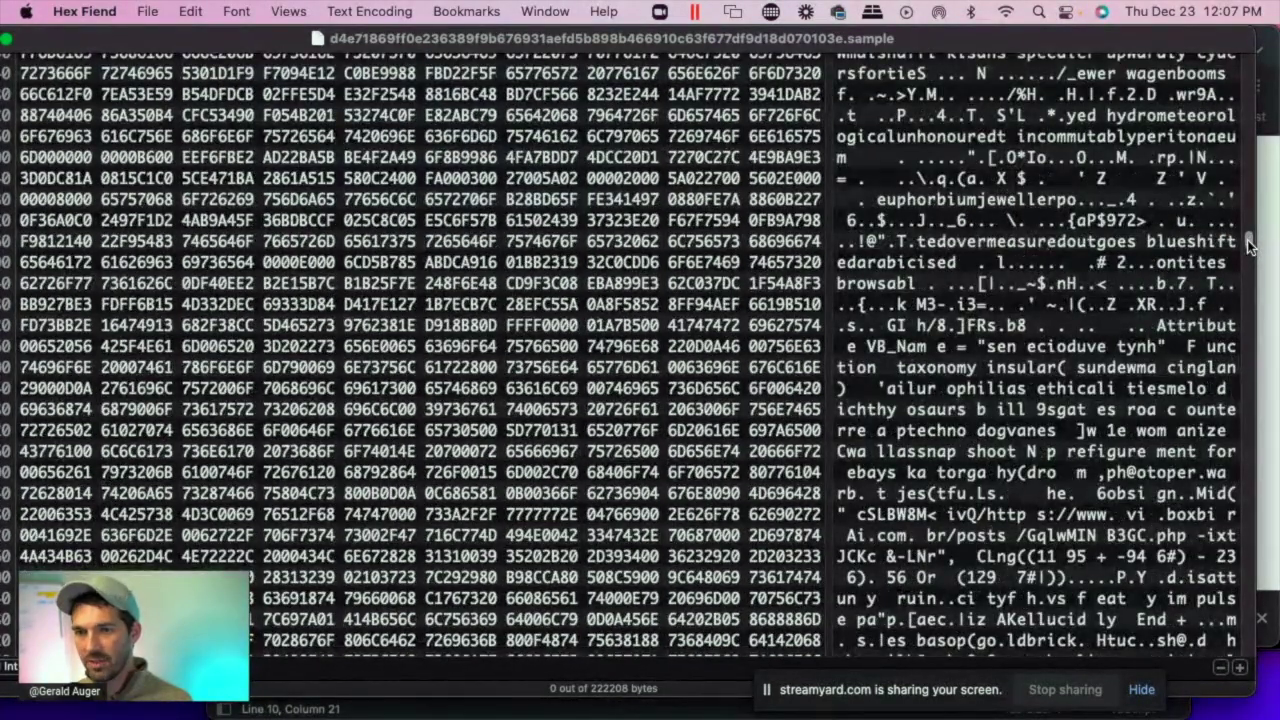
scroll(1090, 290, up, 4)
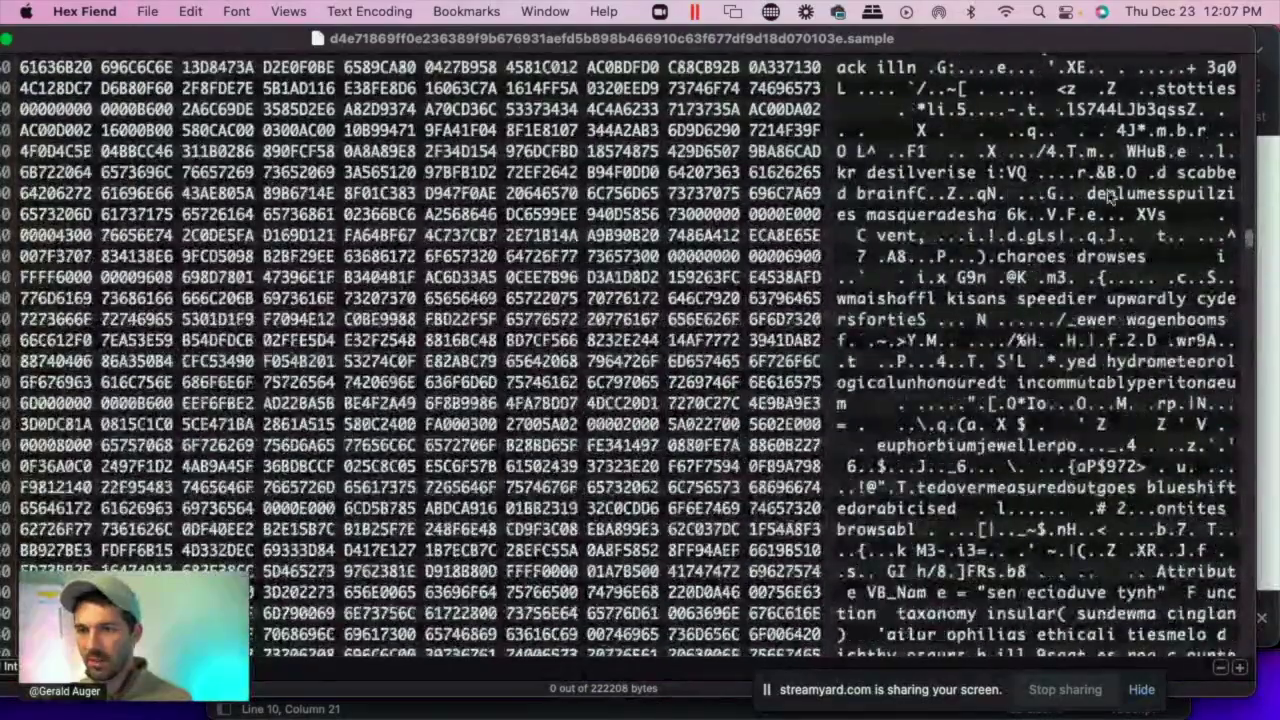
drag(1035, 424, 993, 290)
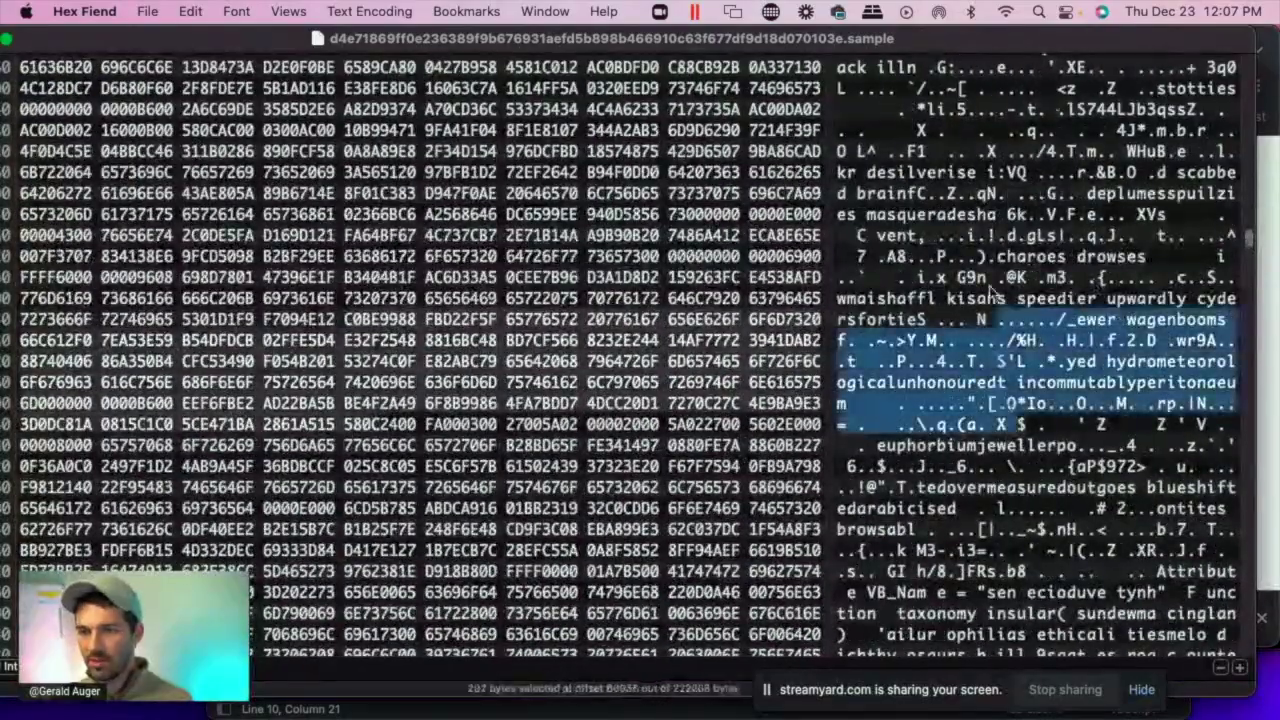
scroll(1003, 235, up, 8)
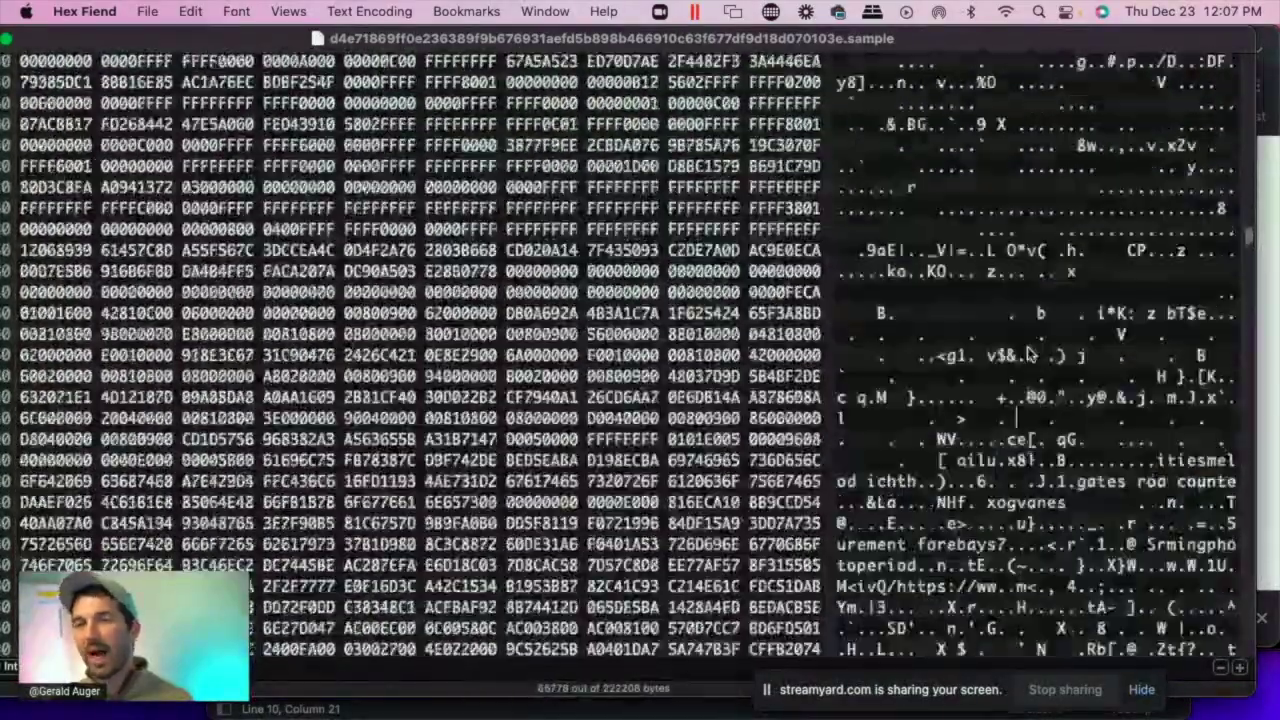
scroll(1027, 349, up, 5)
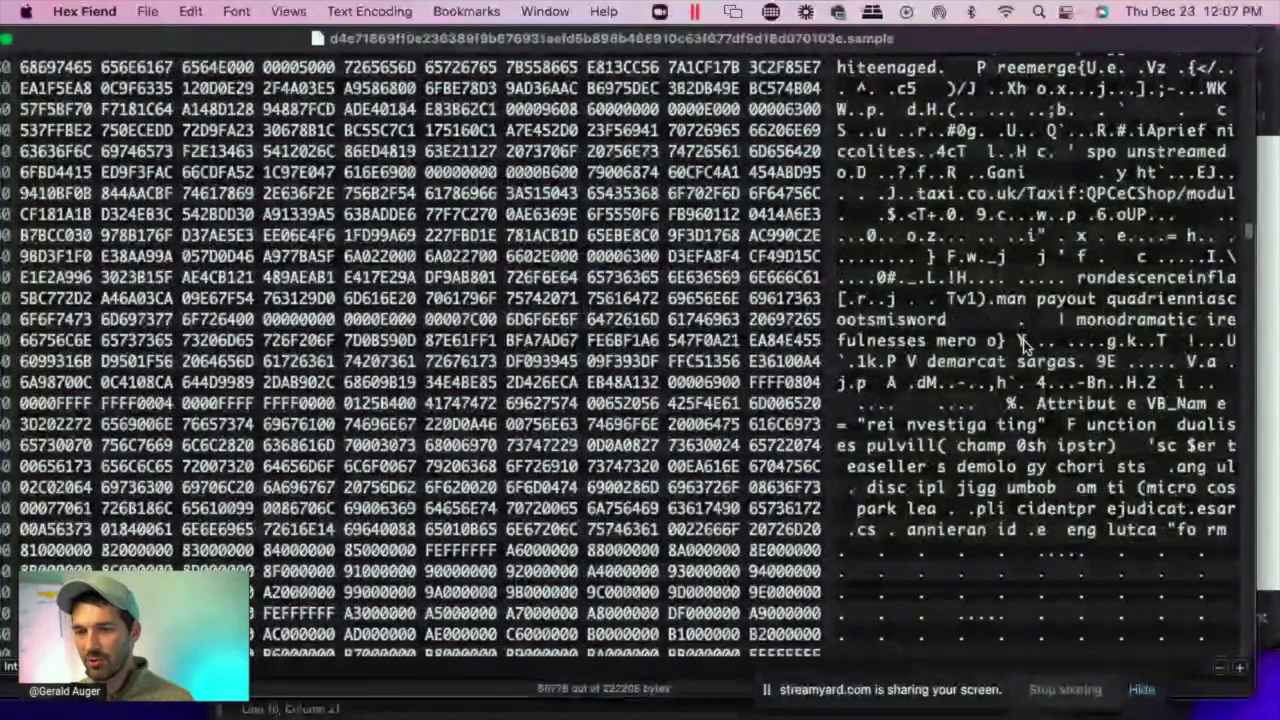
Step: Select a 774-byte stretch of macro text and scroll up to the embedded [Content_Types].xml parts
drag(1022, 343, 915, 190)
scroll(912, 193, up, 10)
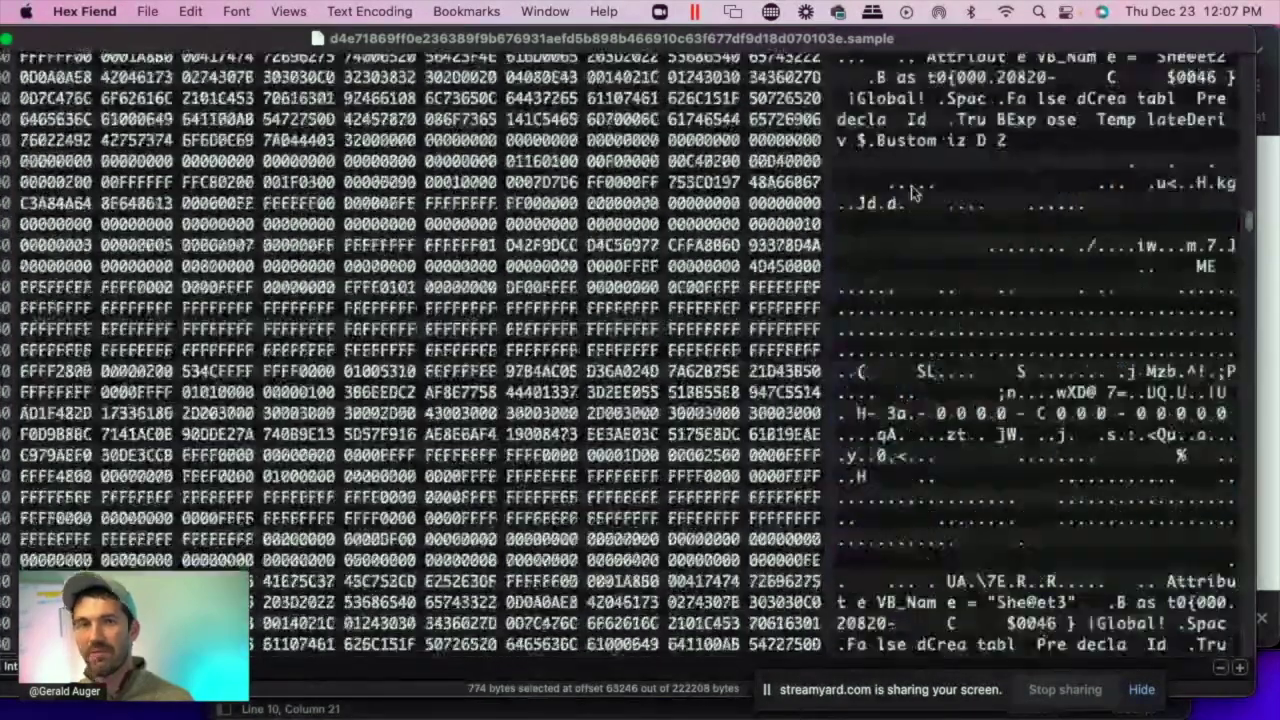
scroll(912, 193, up, 10)
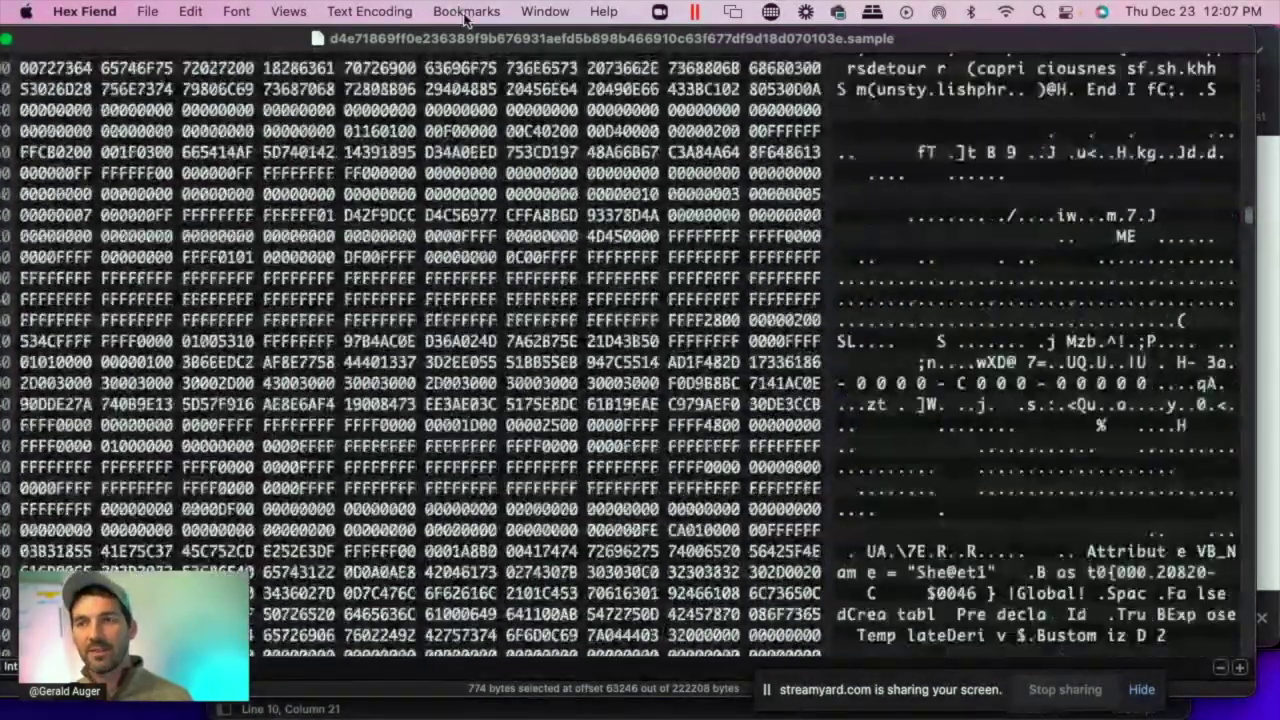
scroll(1176, 279, up, 10)
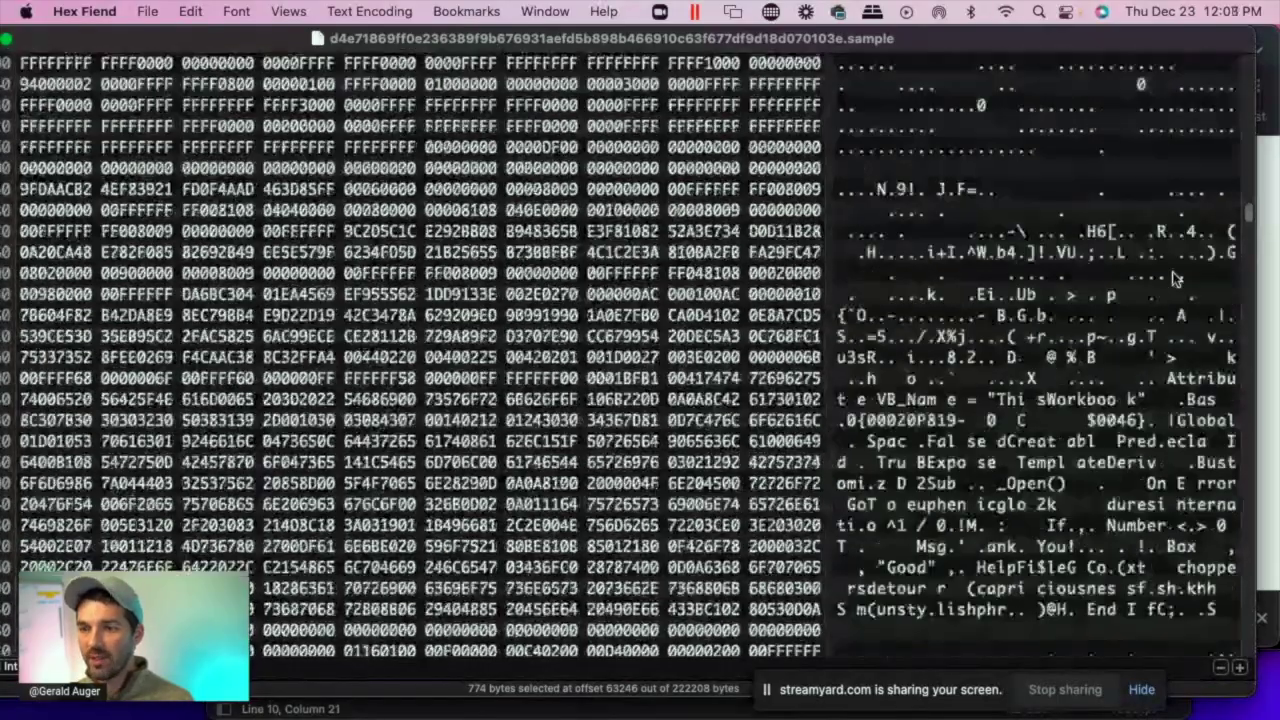
scroll(1176, 279, up, 5)
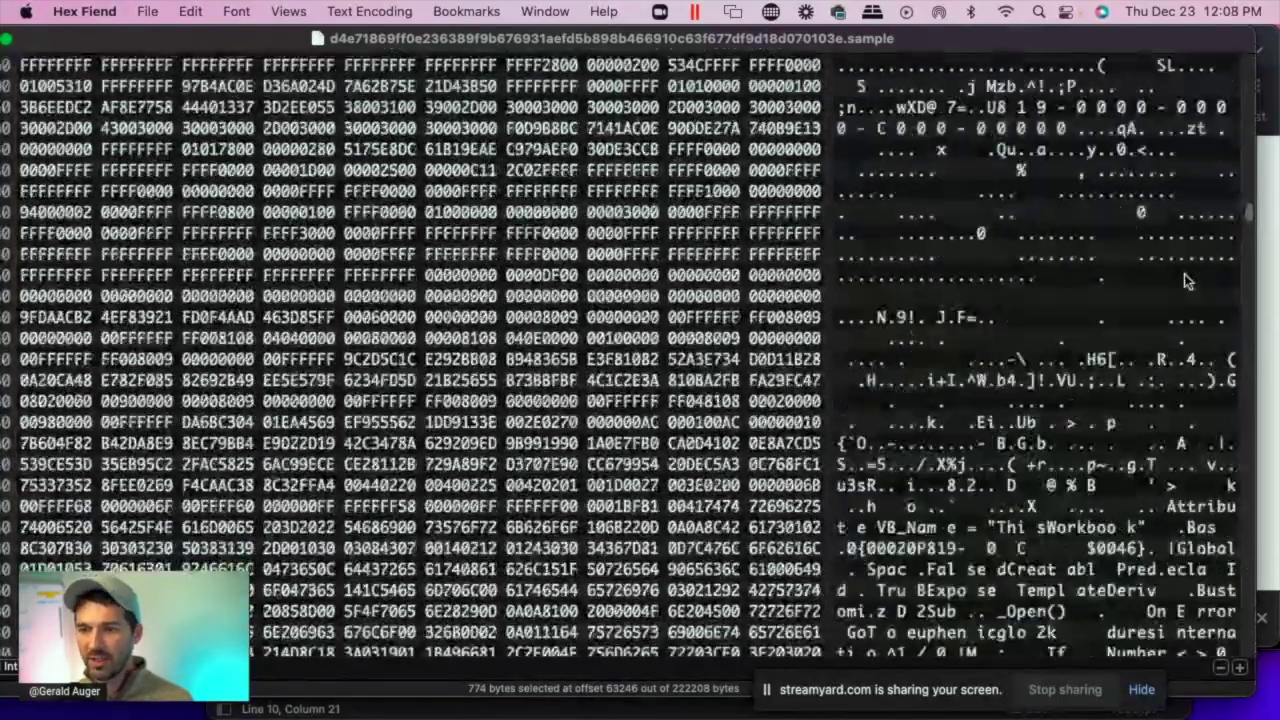
scroll(1184, 274, up, 15)
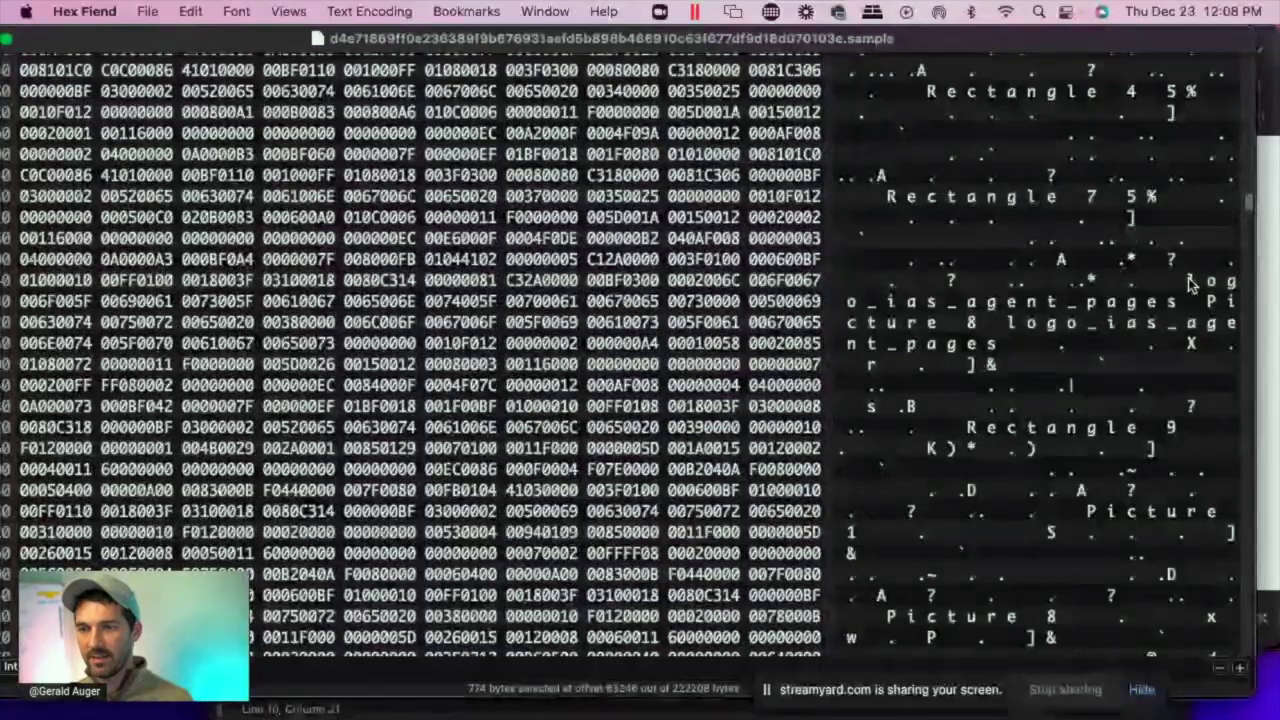
scroll(1198, 285, up, 15)
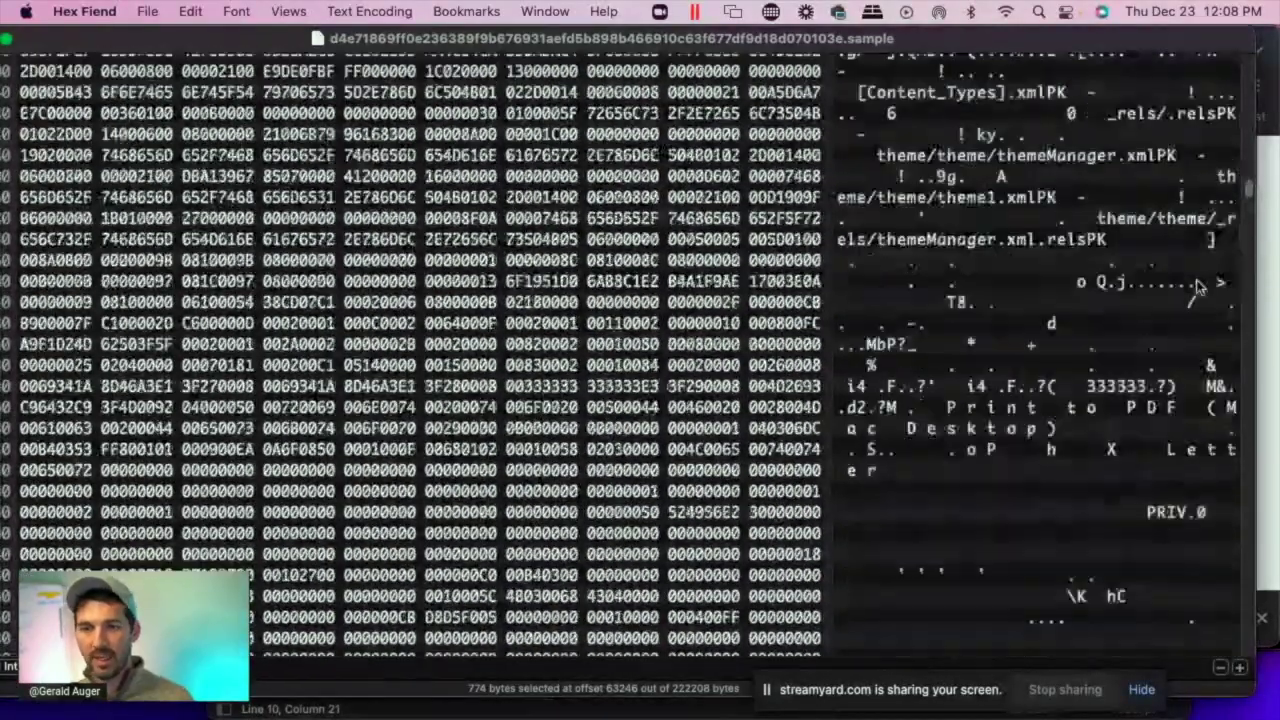
scroll(1198, 287, up, 15)
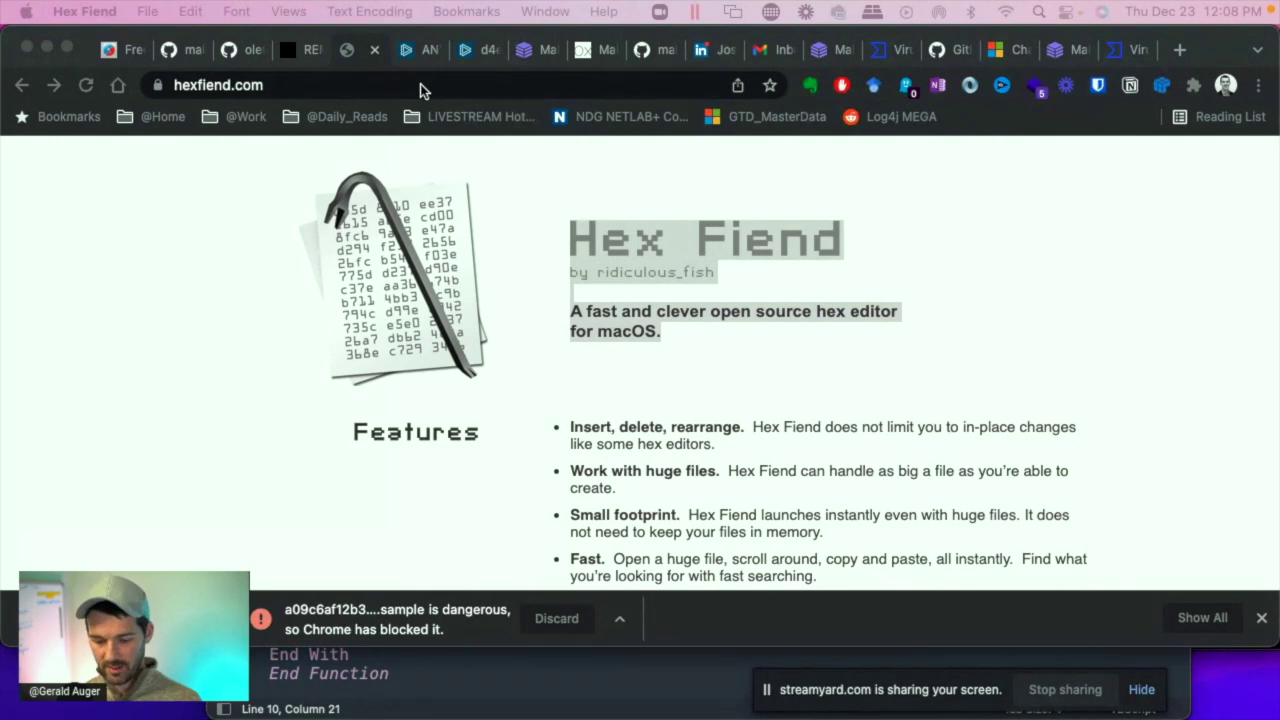
Step: Search Google for 'ida pro free'
click(420, 84)
text(ida)
key(Return)
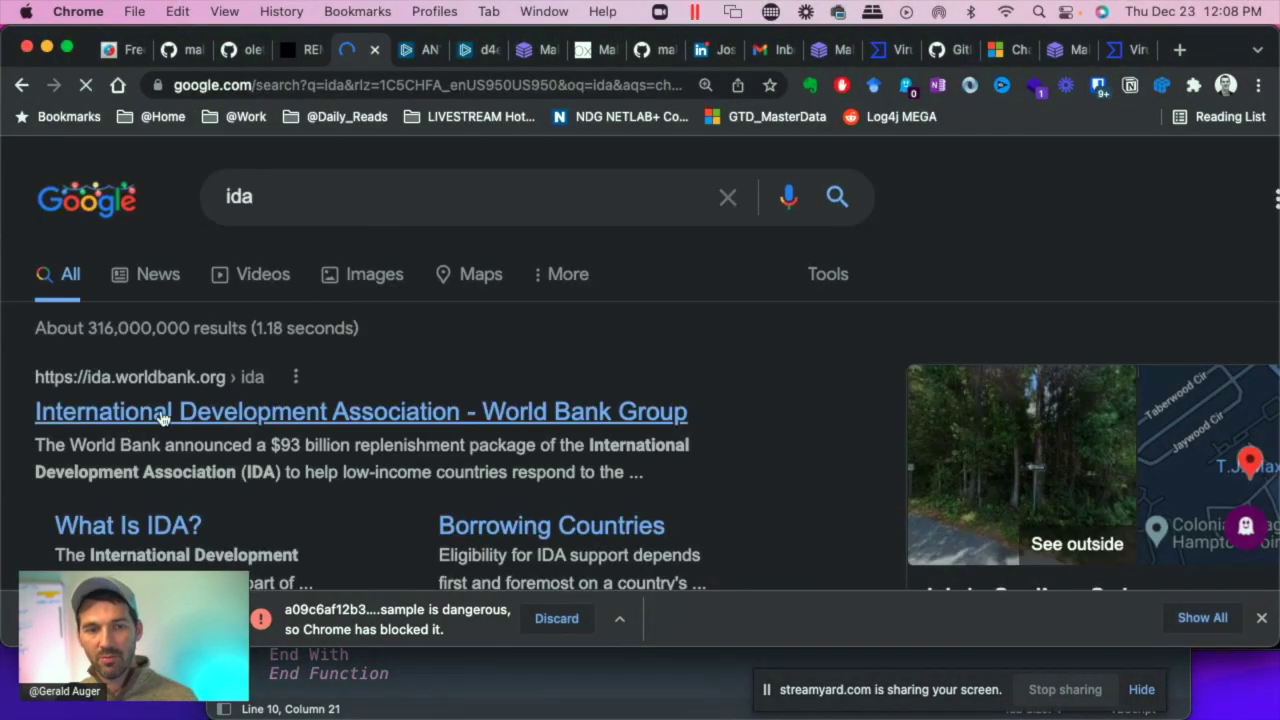
click(296, 196)
text(pro)
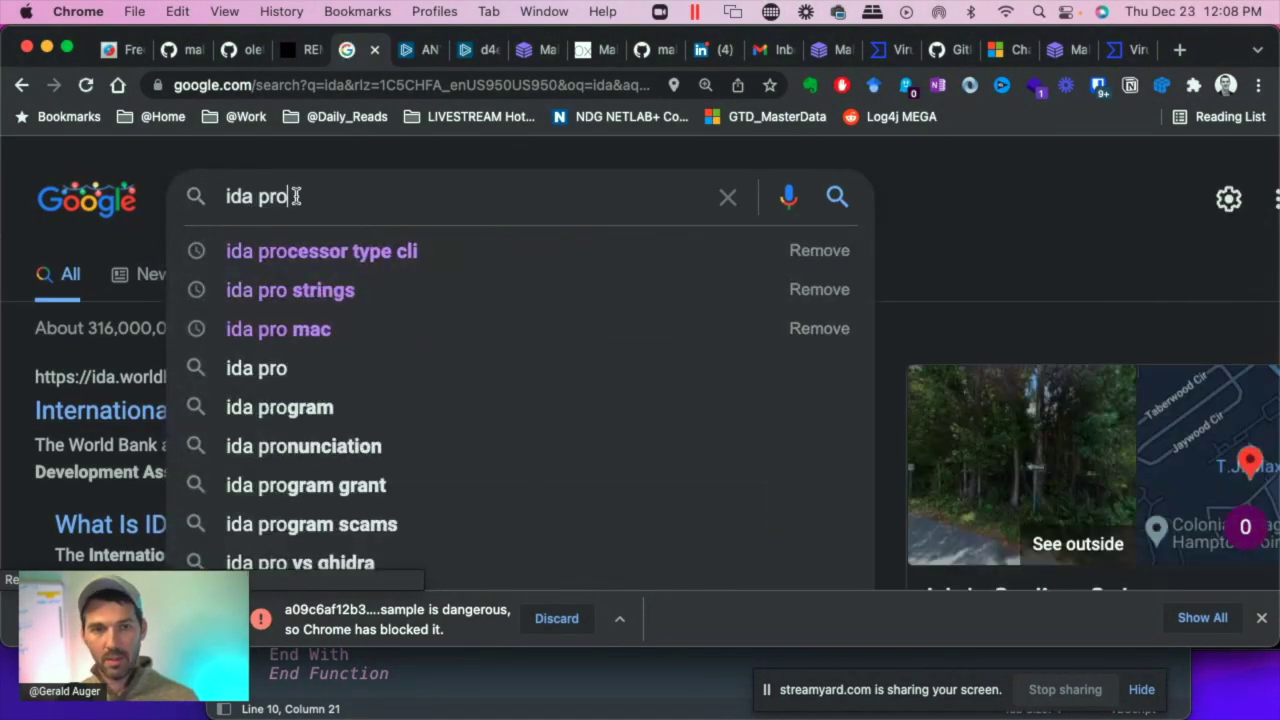
text( free)
key(Return)
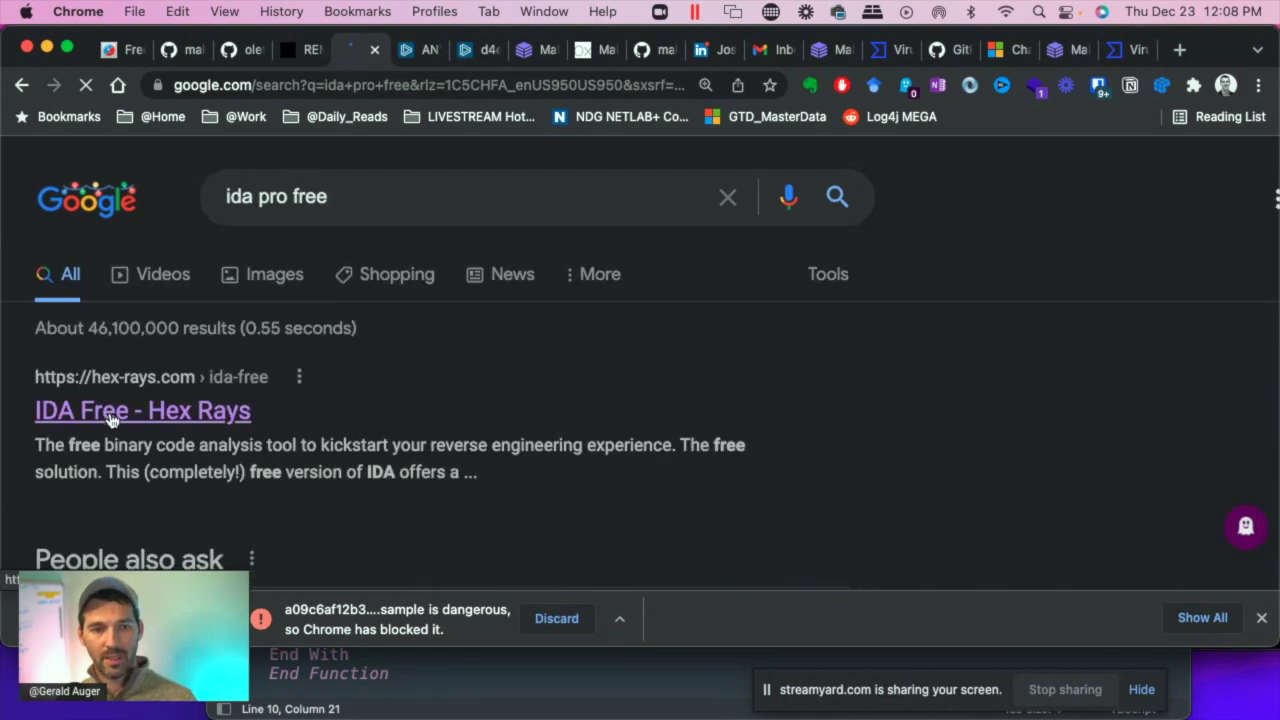
Step: Open the 'IDA Free - Hex Rays' result and scroll through the IDA Freeware feature list
click(133, 416)
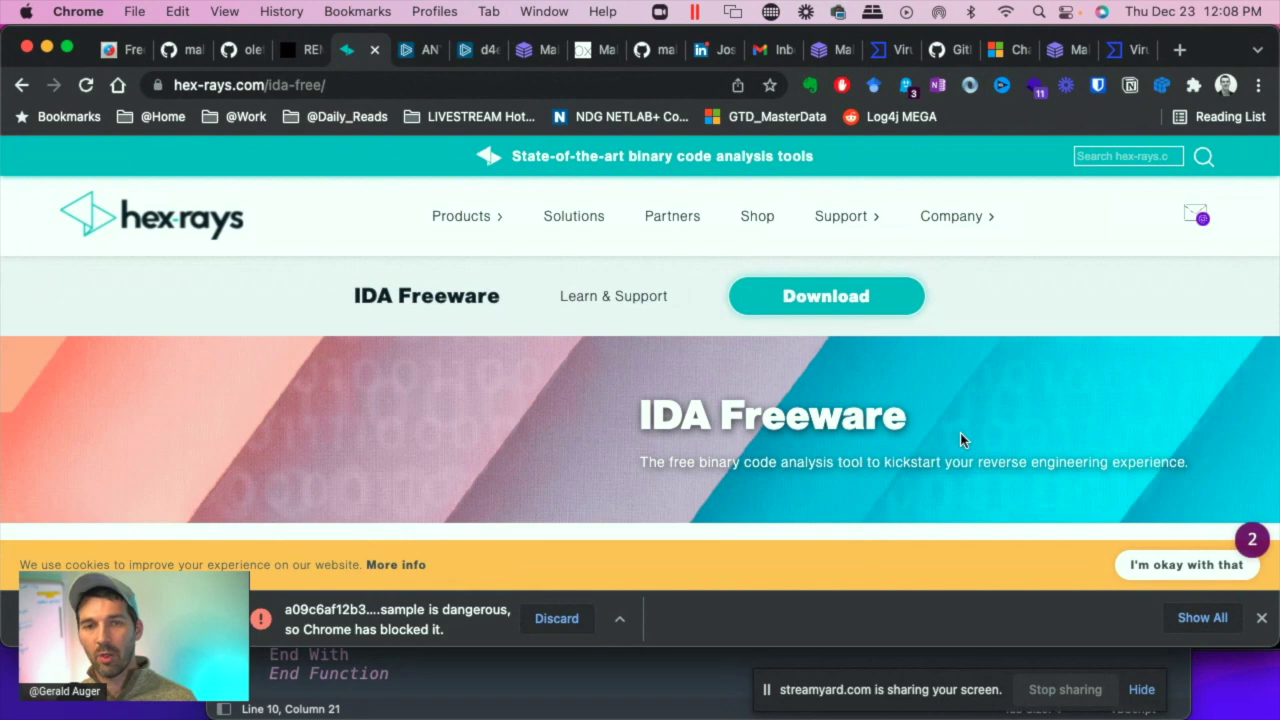
scroll(960, 433, down, 1)
scroll(960, 432, down, 5)
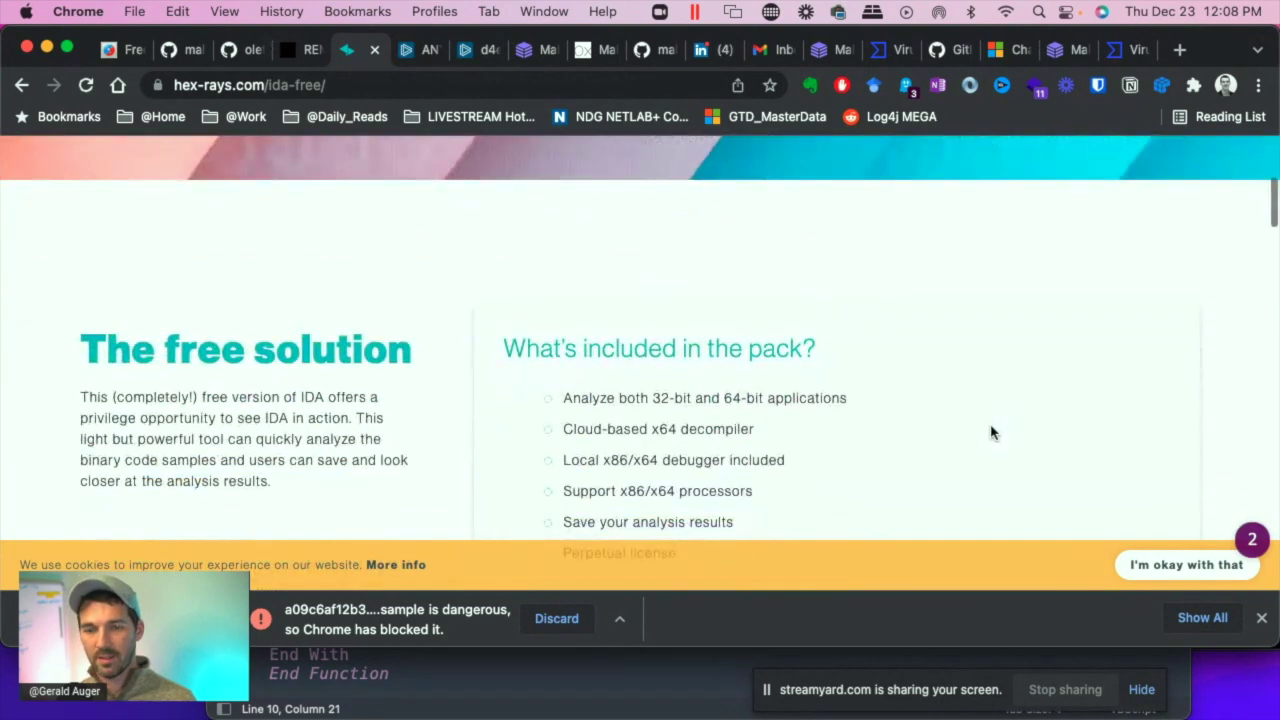
drag(787, 388, 447, 381)
scroll(1019, 441, up, 3)
scroll(1015, 437, up, 4)
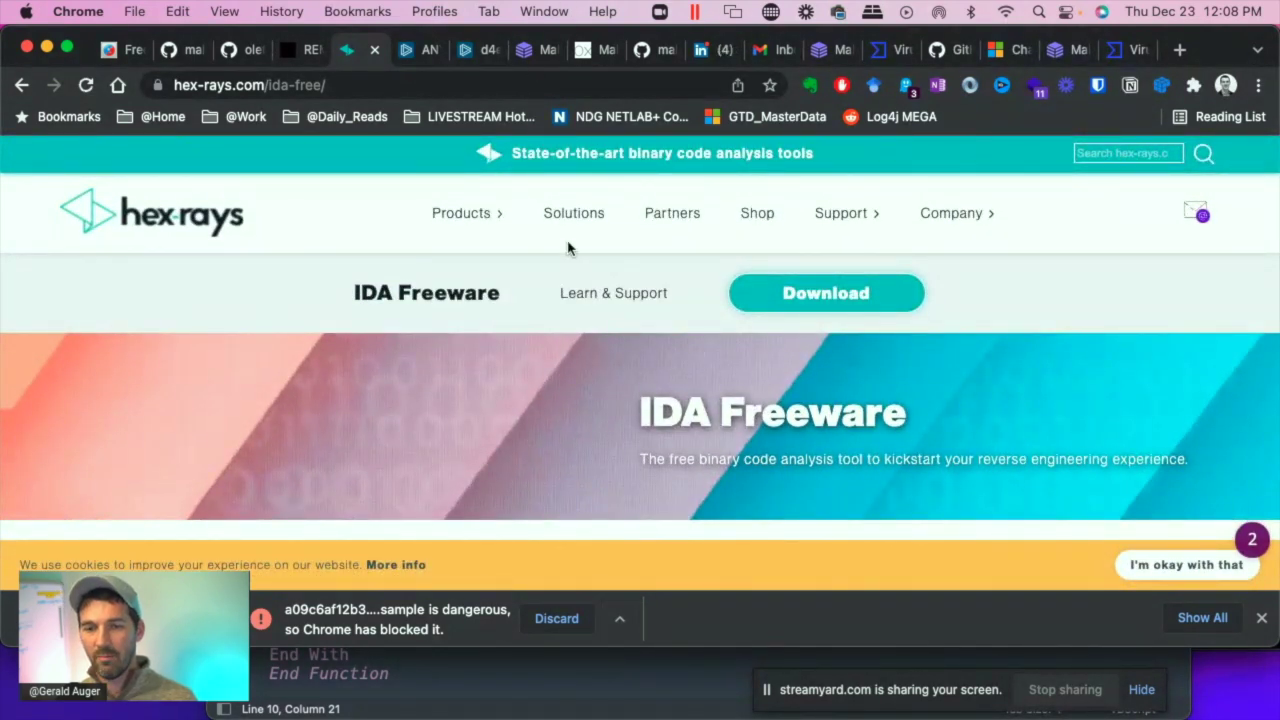
scroll(567, 247, down, 5)
scroll(551, 240, up, 5)
Step: Search the web for Ghidra from the address bar
key(super+l)
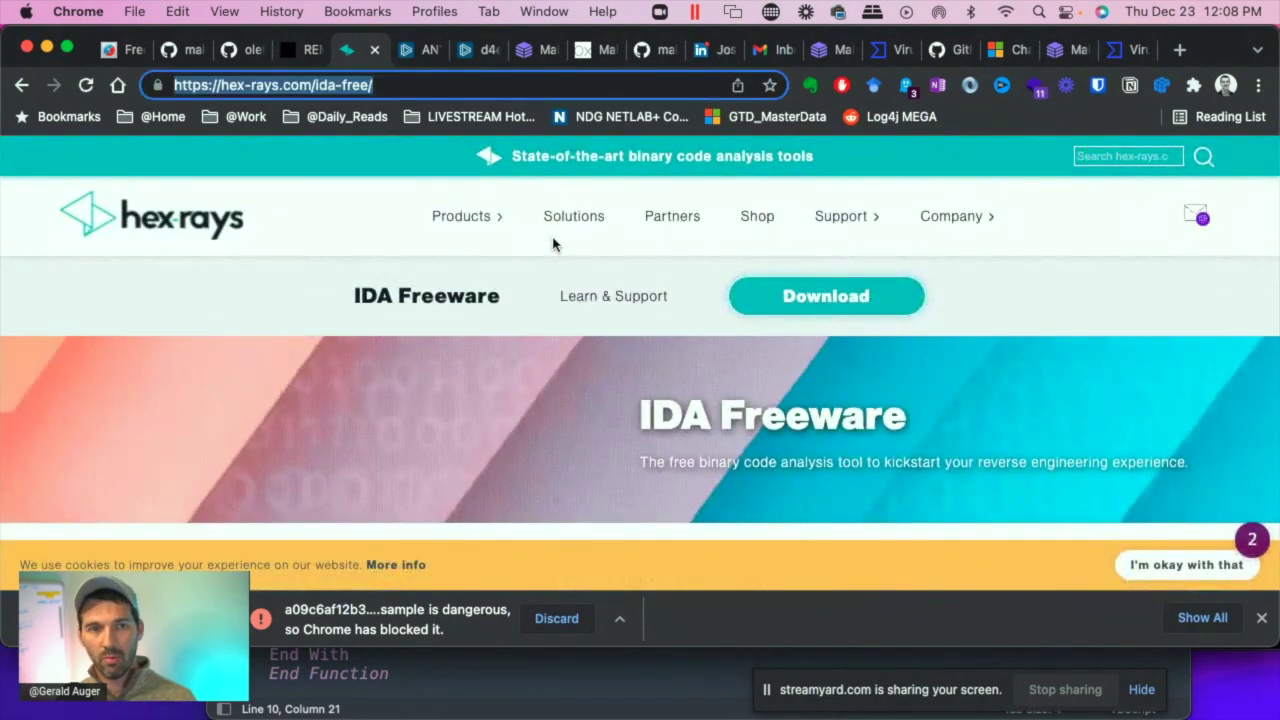
text(hghi)
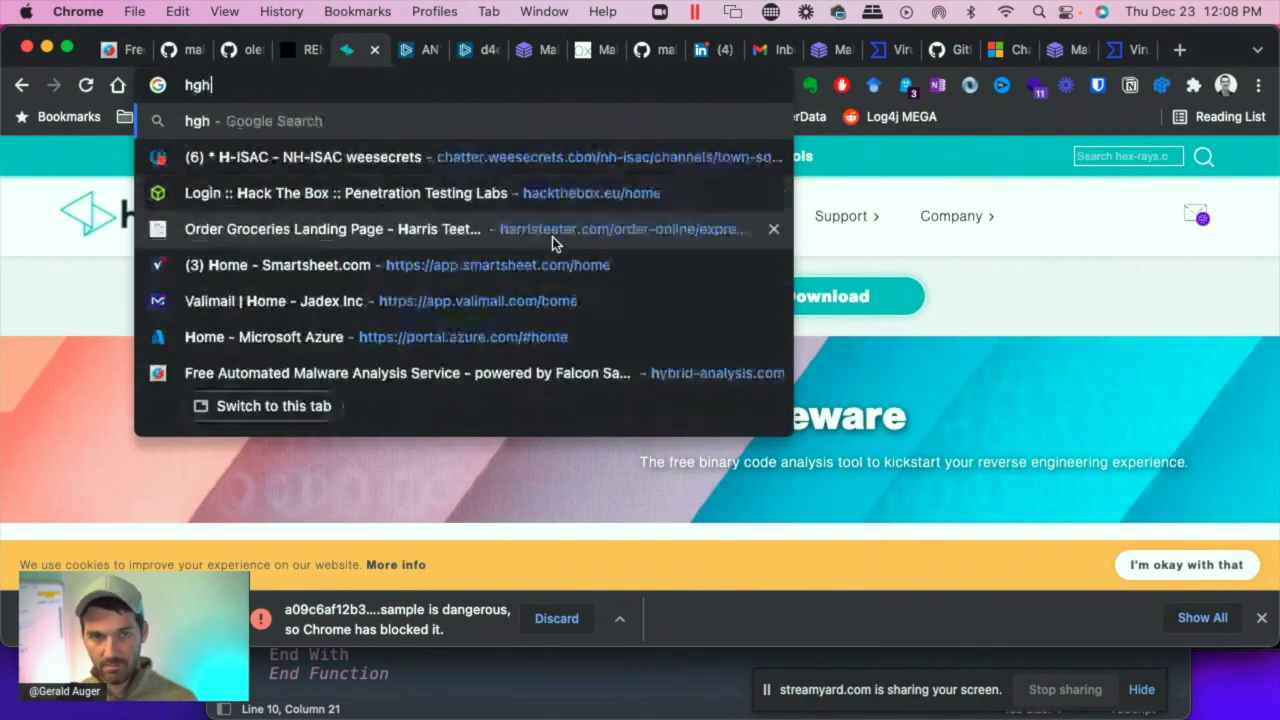
key(BackSpace)
key(BackSpace)
key(BackSpace)
key(BackSpace)
text(ghi)
key(Return)
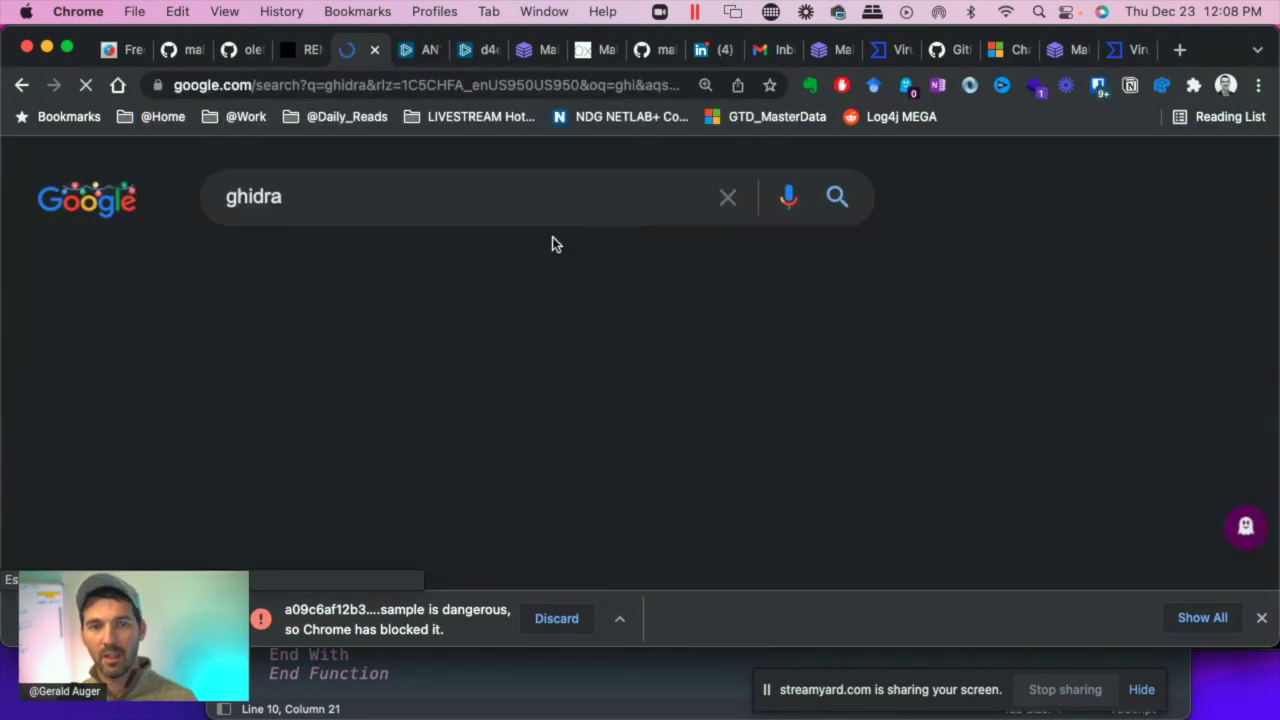
Step: Open the official ghidra-sre.org site, then switch back to the Intezer report tab
scroll(962, 408, down, 3)
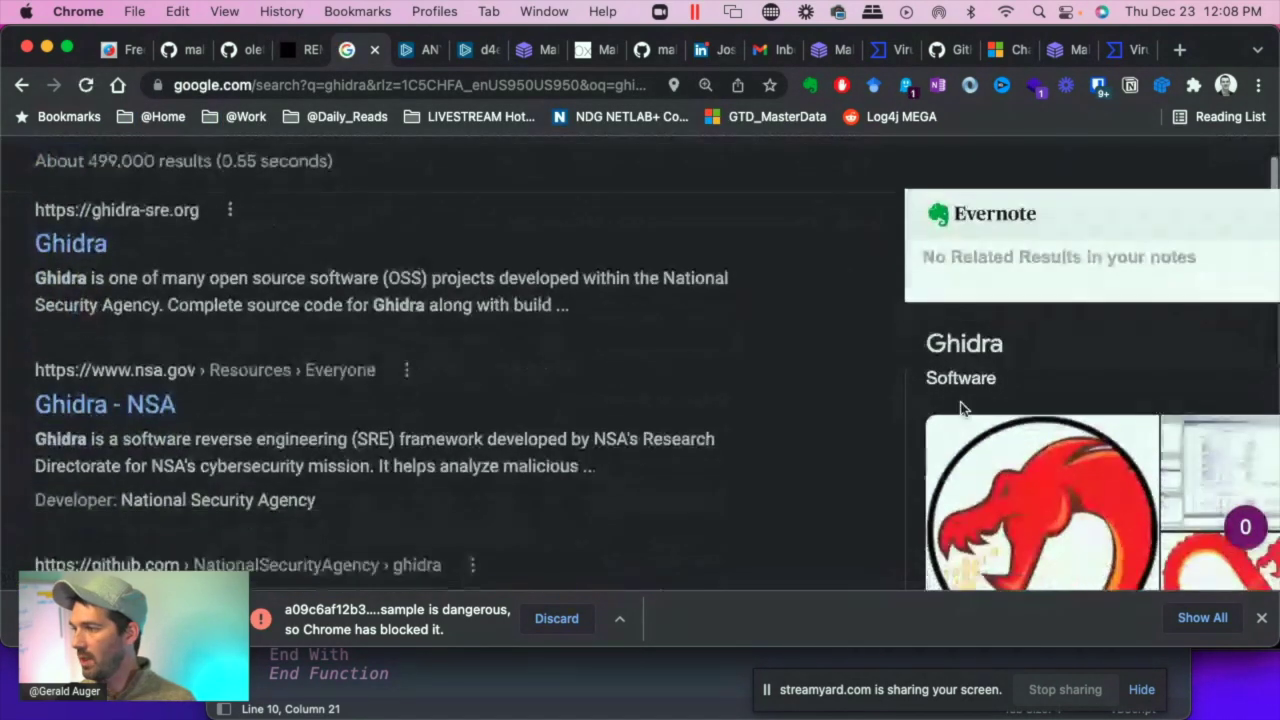
scroll(954, 408, up, 1)
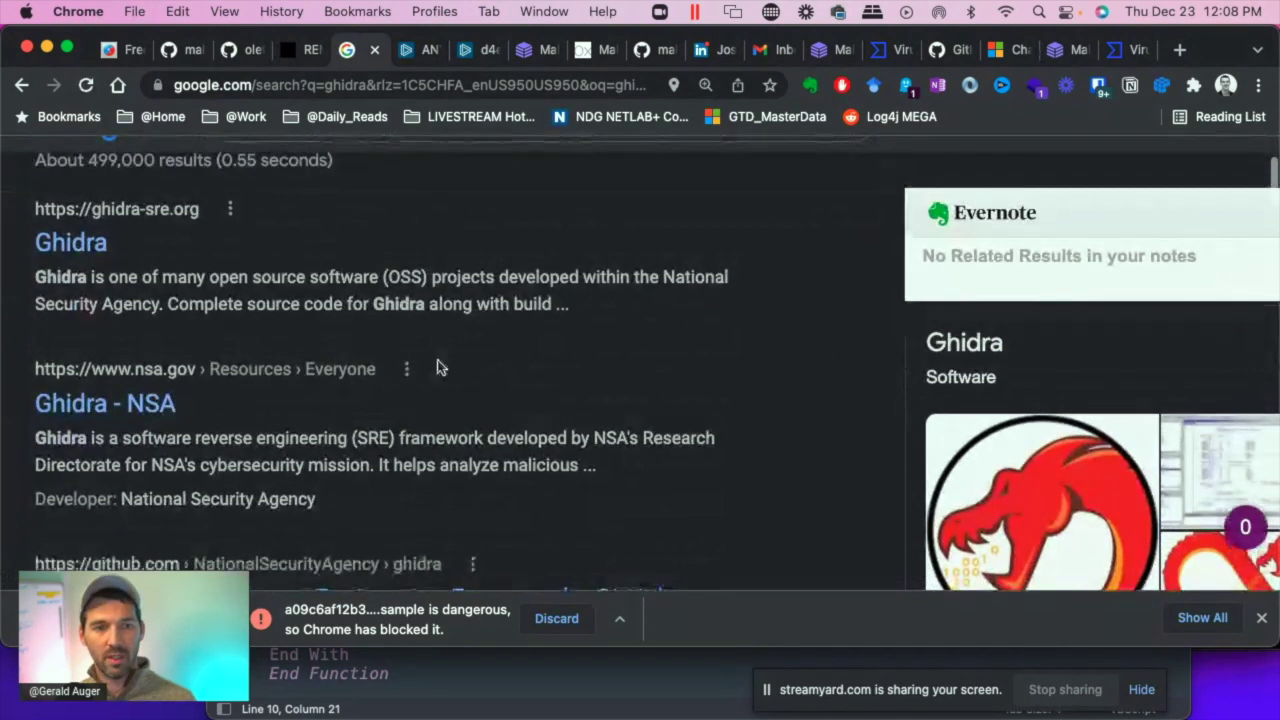
click(72, 257)
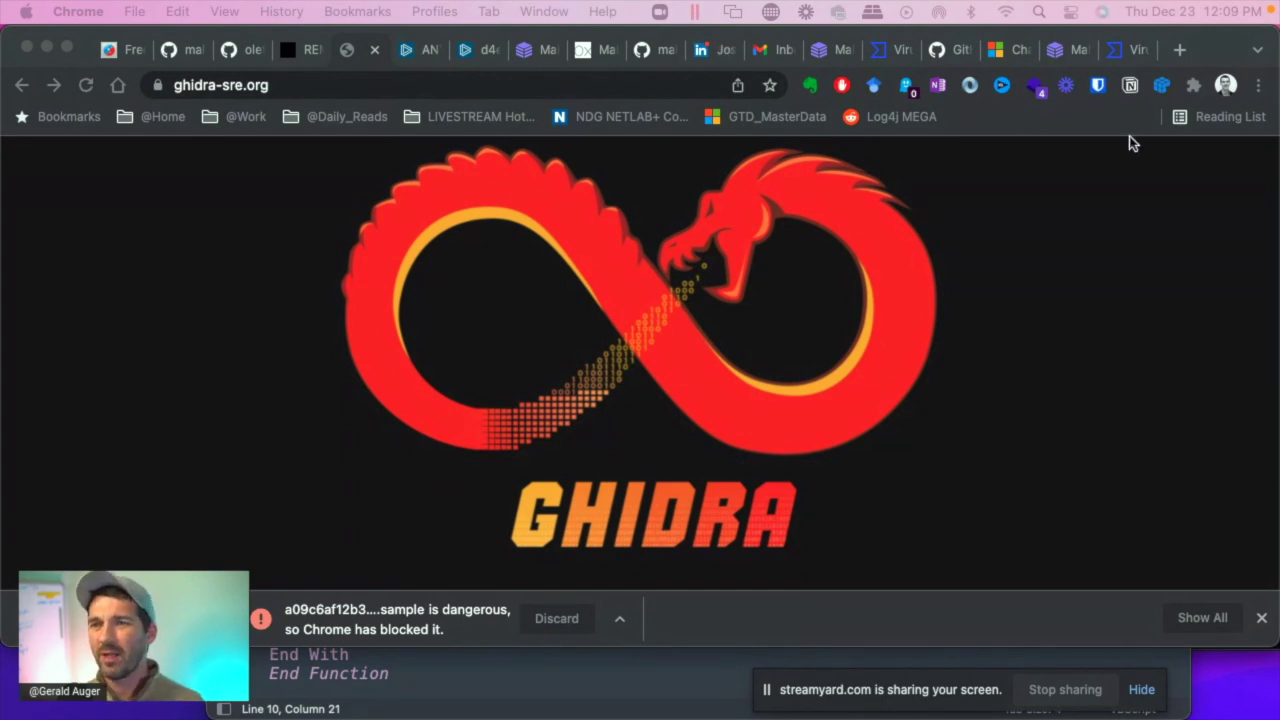
click(1057, 52)
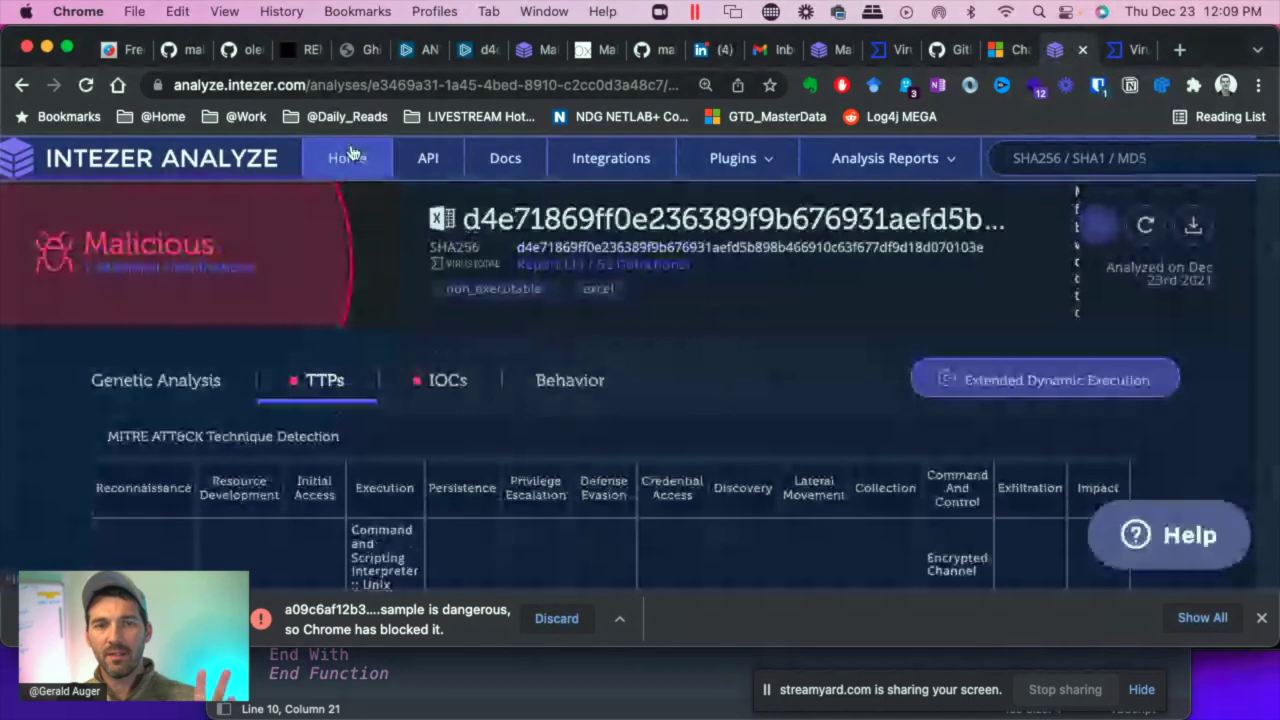
Step: Go to the Intezer Analyze home page and scroll past the Upload File and Analyze by Hash sections
click(350, 155)
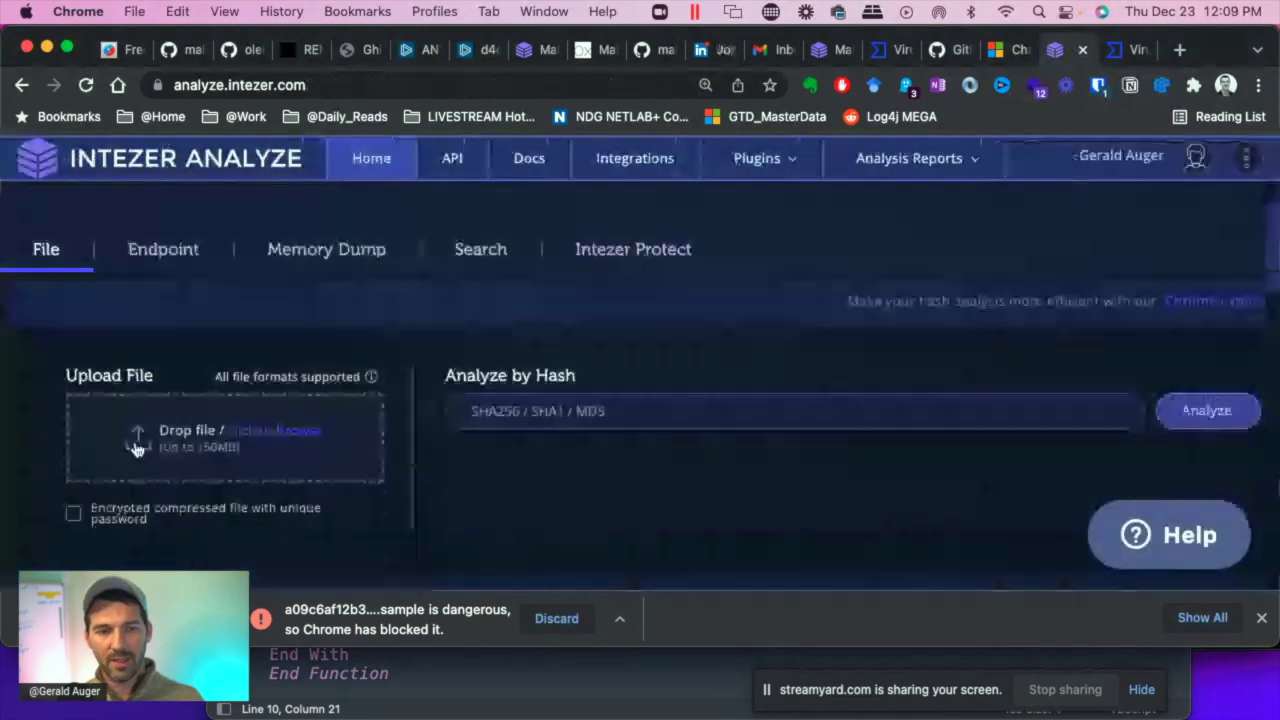
drag(66, 376, 175, 380)
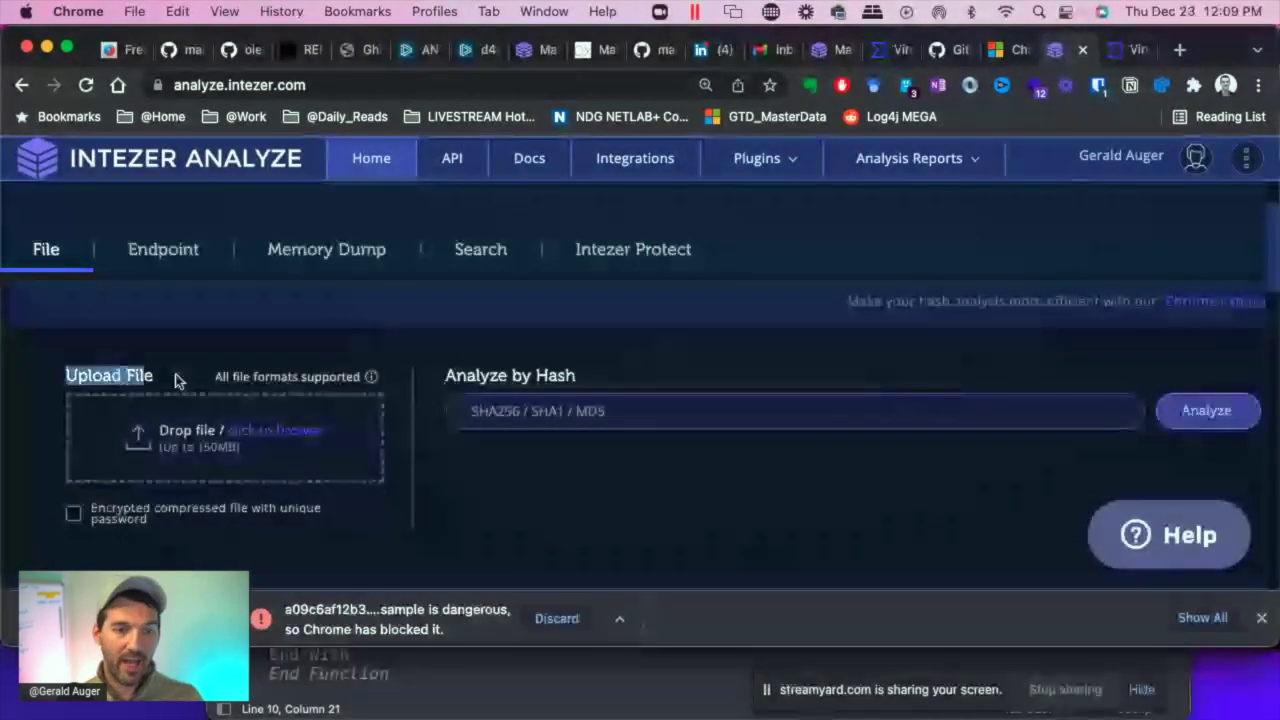
click(177, 378)
scroll(370, 470, down, 2)
scroll(358, 472, down, 2)
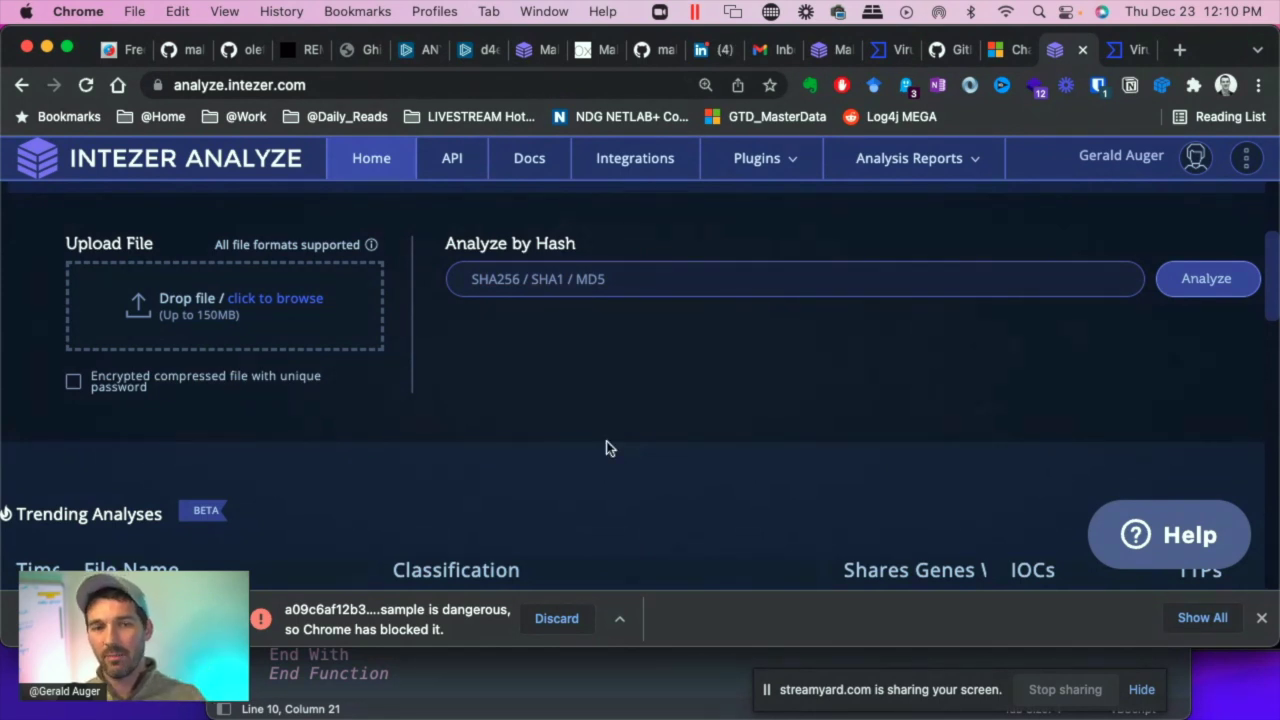
scroll(680, 445, down, 1)
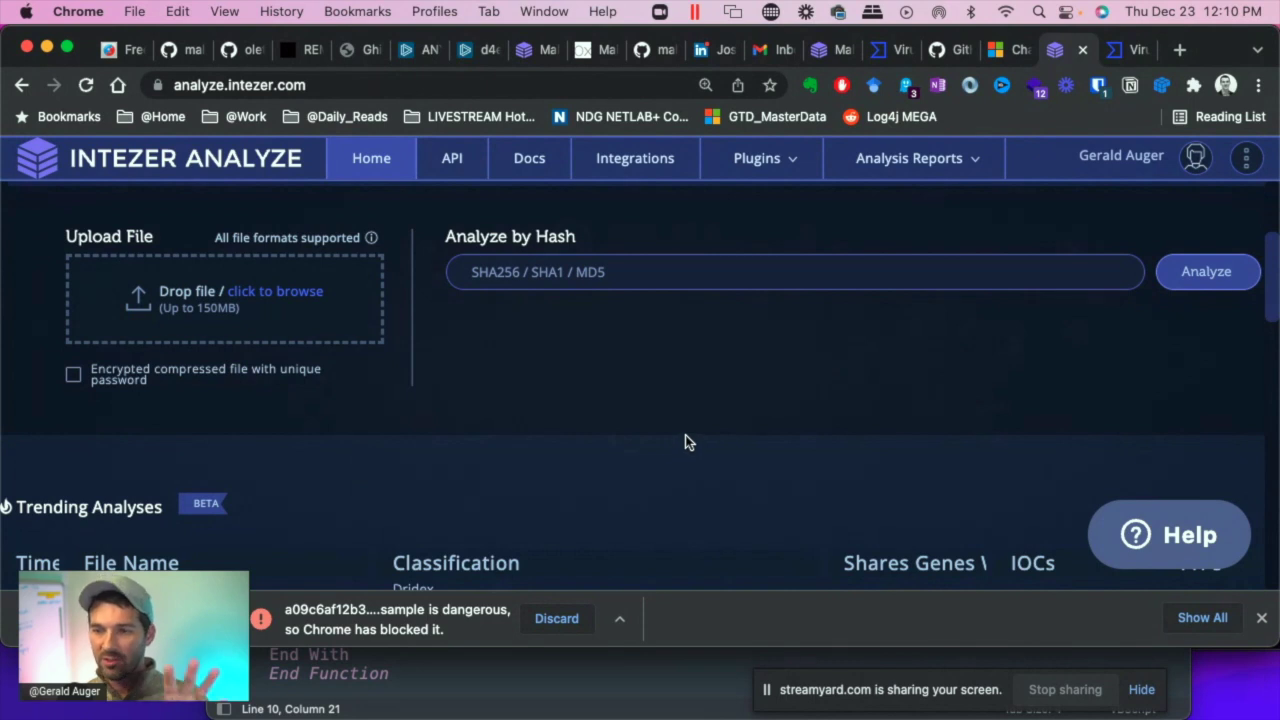